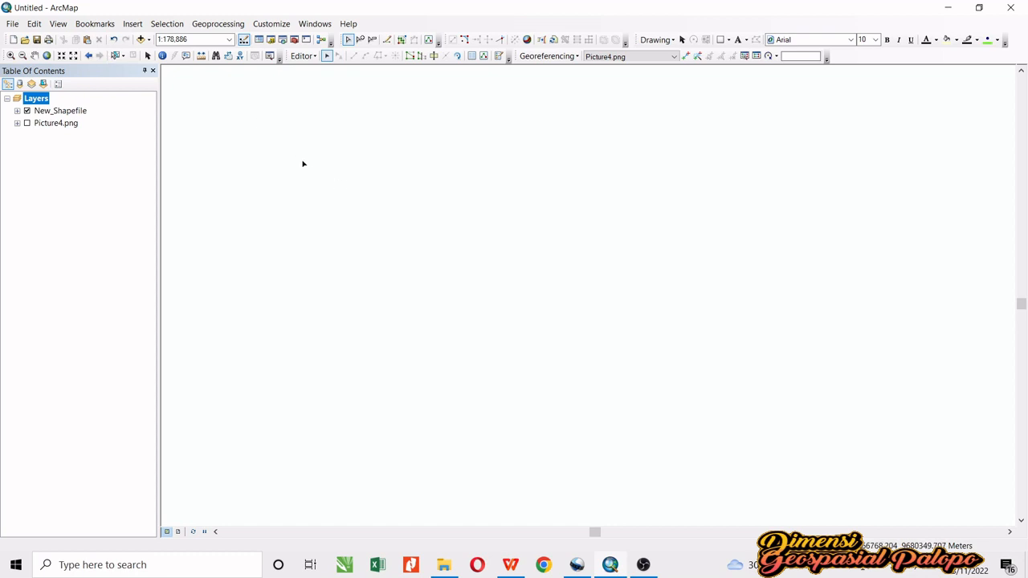
Step: Add the Peta Administrasi .JPG image to the map, and display Picture4.png in its place
{"action": "left_click", "coordinate": [141, 39]}
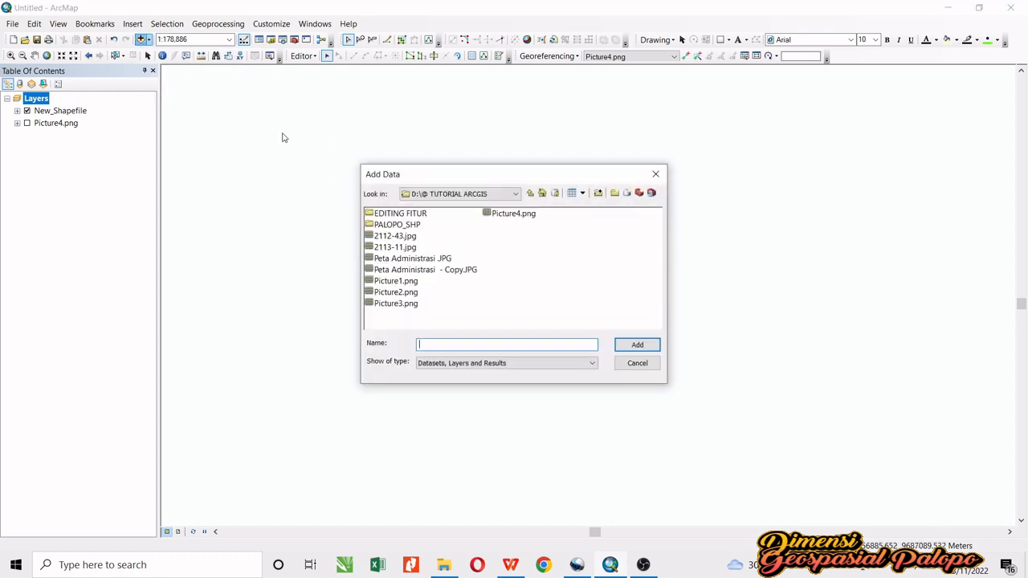
{"action": "left_click", "coordinate": [395, 259]}
{"action": "left_click", "coordinate": [636, 344]}
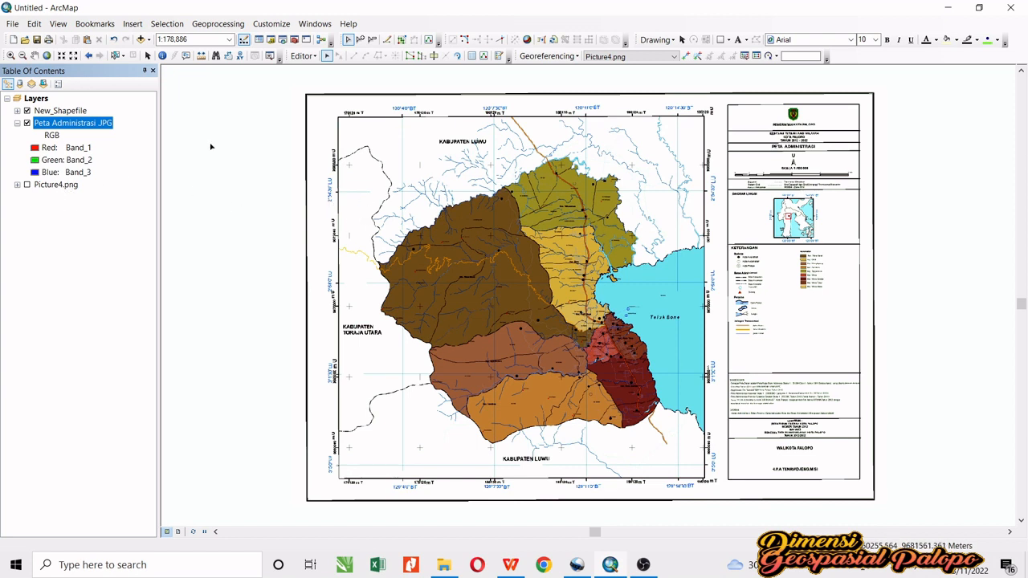
{"action": "left_click", "coordinate": [27, 184]}
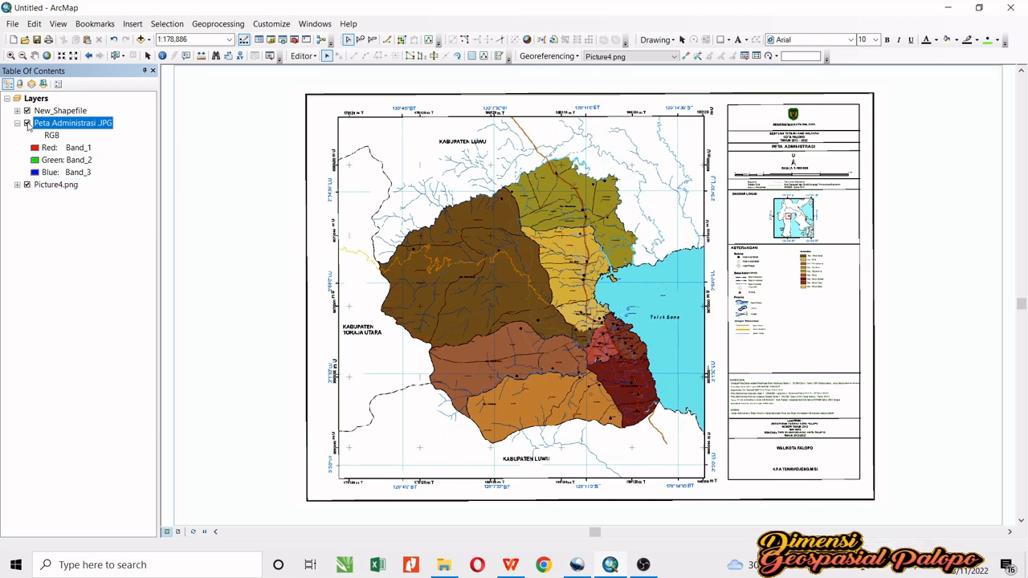
{"action": "left_click", "coordinate": [27, 124]}
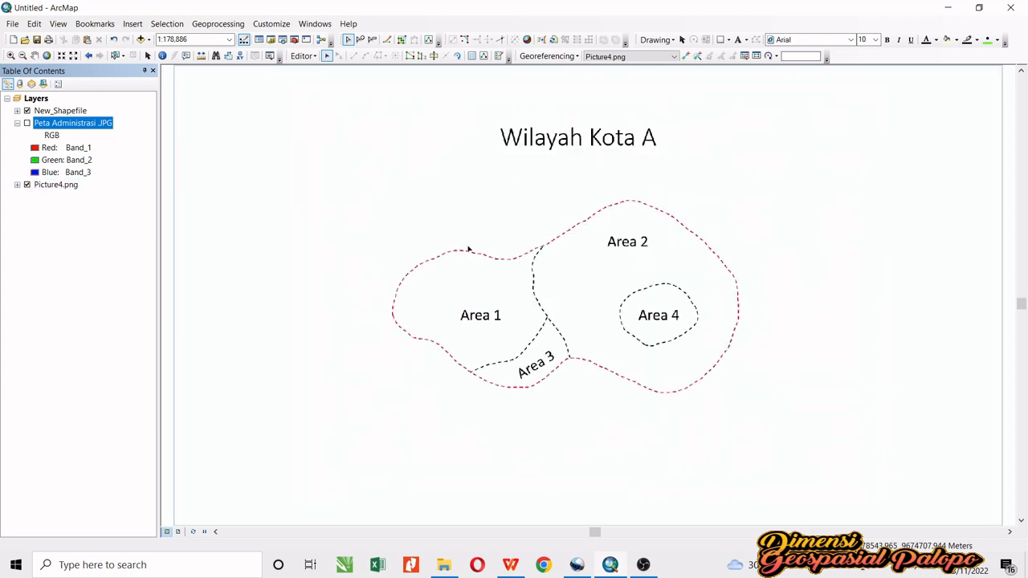
Step: Start a New_Shapefile polygon, tracing the red boundary from Area 1's western edge along the northern side to Area 2's northeast
{"action": "left_click", "coordinate": [500, 55]}
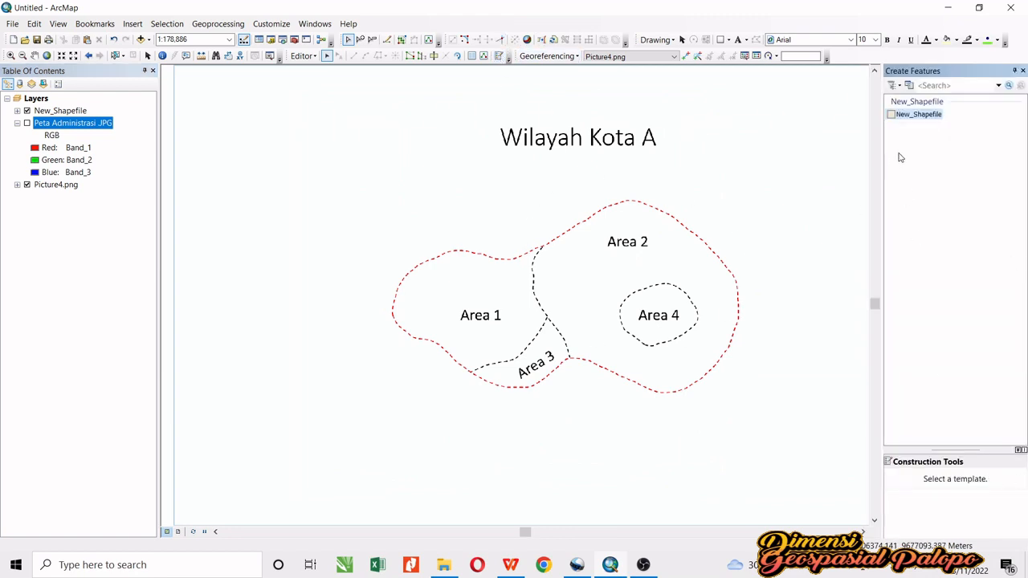
{"action": "left_click", "coordinate": [913, 115]}
{"action": "left_click", "coordinate": [963, 482]}
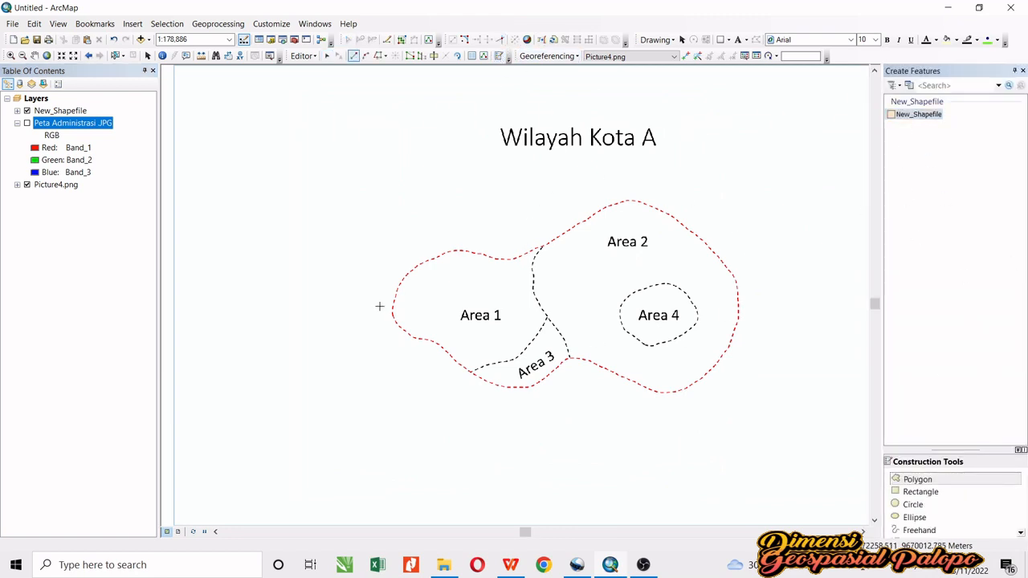
{"action": "left_click", "coordinate": [395, 301]}
{"action": "left_click", "coordinate": [399, 284]}
{"action": "left_click", "coordinate": [411, 271]}
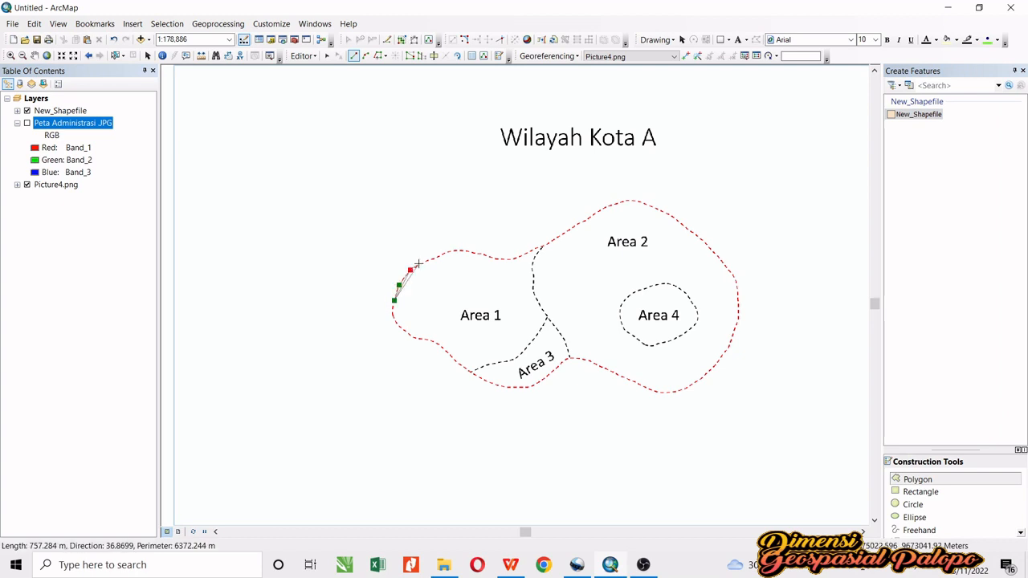
{"action": "left_click", "coordinate": [422, 262]}
{"action": "left_click", "coordinate": [443, 253]}
{"action": "left_click", "coordinate": [449, 251]}
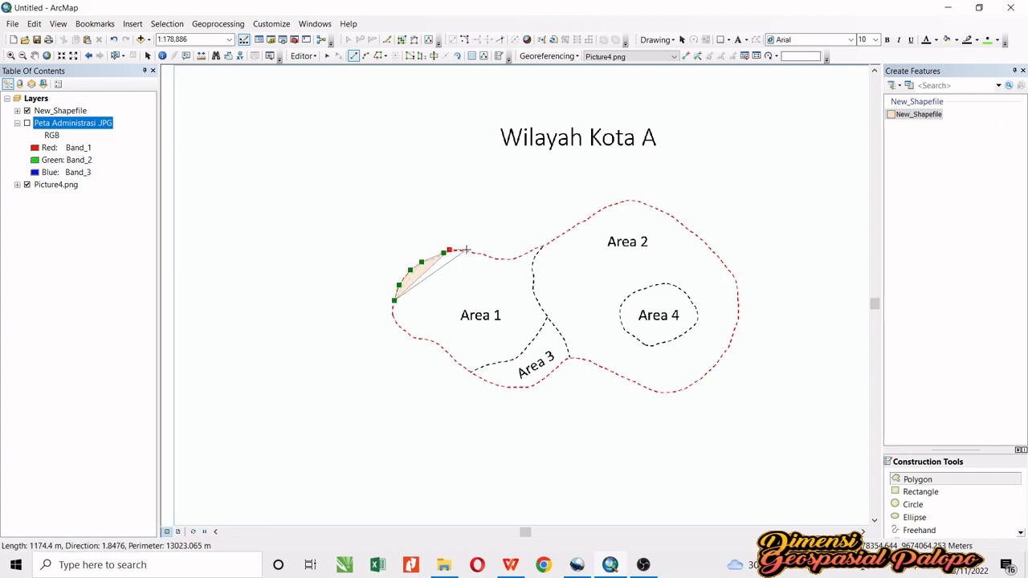
{"action": "left_click", "coordinate": [468, 252]}
{"action": "left_click", "coordinate": [487, 257]}
{"action": "left_click", "coordinate": [499, 258]}
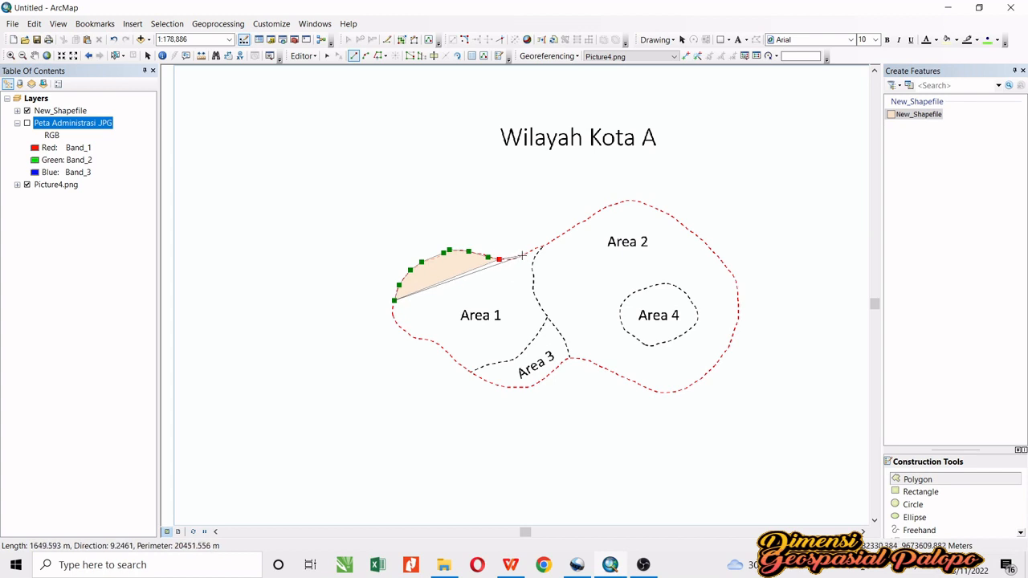
{"action": "left_click", "coordinate": [522, 254]}
{"action": "left_click", "coordinate": [533, 248]}
{"action": "left_click", "coordinate": [552, 241]}
{"action": "left_click", "coordinate": [567, 232]}
{"action": "left_click", "coordinate": [584, 220]}
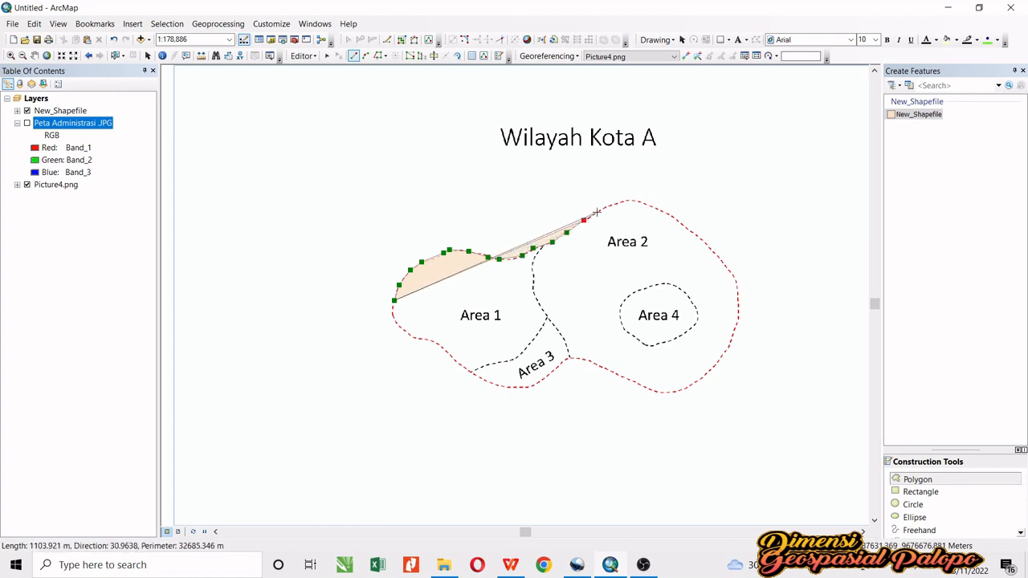
{"action": "left_click", "coordinate": [604, 210]}
{"action": "left_click", "coordinate": [616, 202]}
{"action": "left_click", "coordinate": [632, 201]}
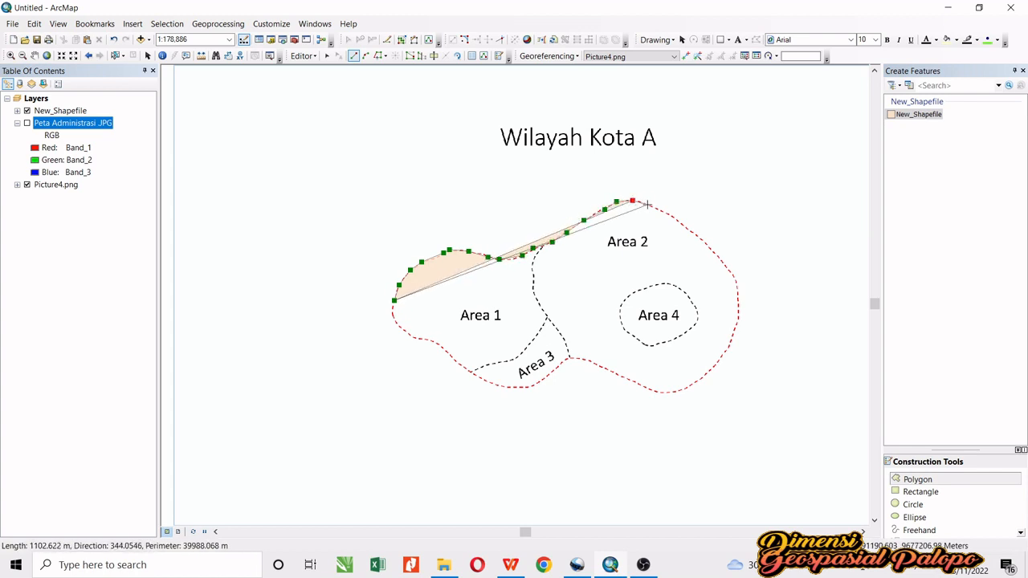
{"action": "left_click", "coordinate": [647, 207]}
{"action": "left_click", "coordinate": [659, 212]}
{"action": "left_click", "coordinate": [675, 217]}
{"action": "left_click", "coordinate": [691, 232]}
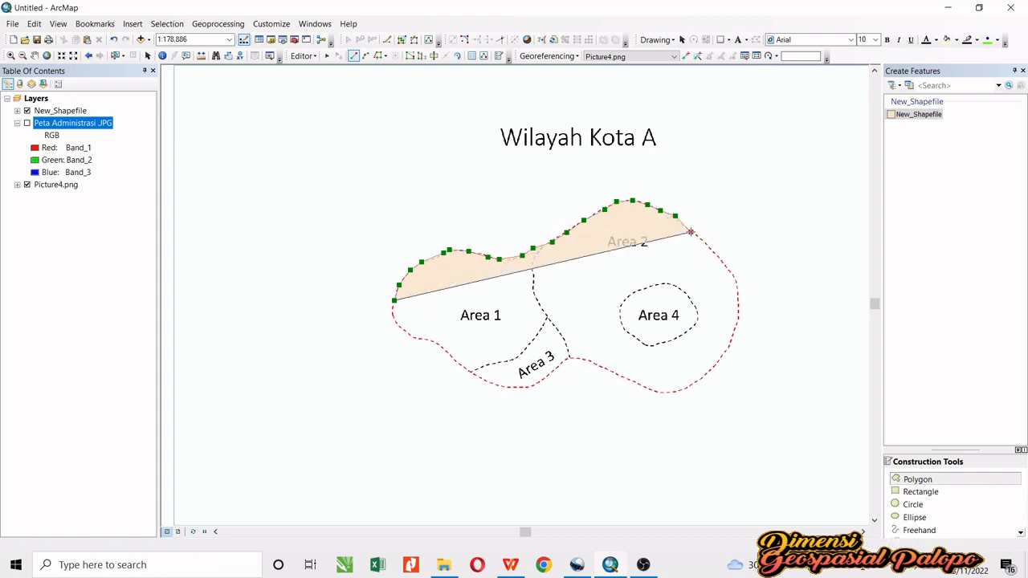
Step: Place six polygon vertices outside the red boundary, in an arc to the east of Area 2
{"action": "left_click", "coordinate": [718, 231]}
{"action": "left_click", "coordinate": [754, 251]}
{"action": "left_click", "coordinate": [781, 270]}
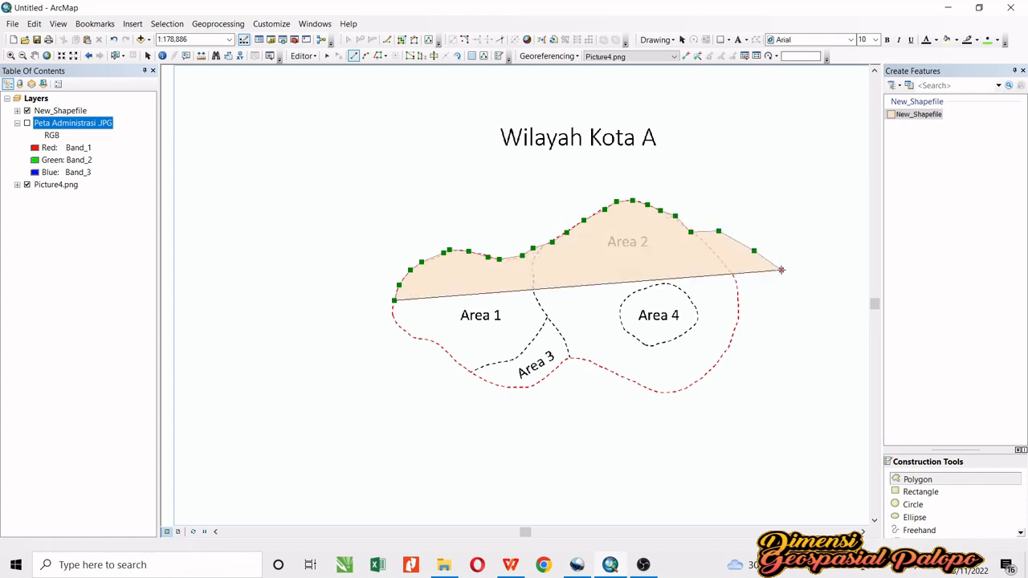
{"action": "left_click", "coordinate": [794, 289]}
{"action": "left_click", "coordinate": [798, 310]}
{"action": "left_click", "coordinate": [798, 321]}
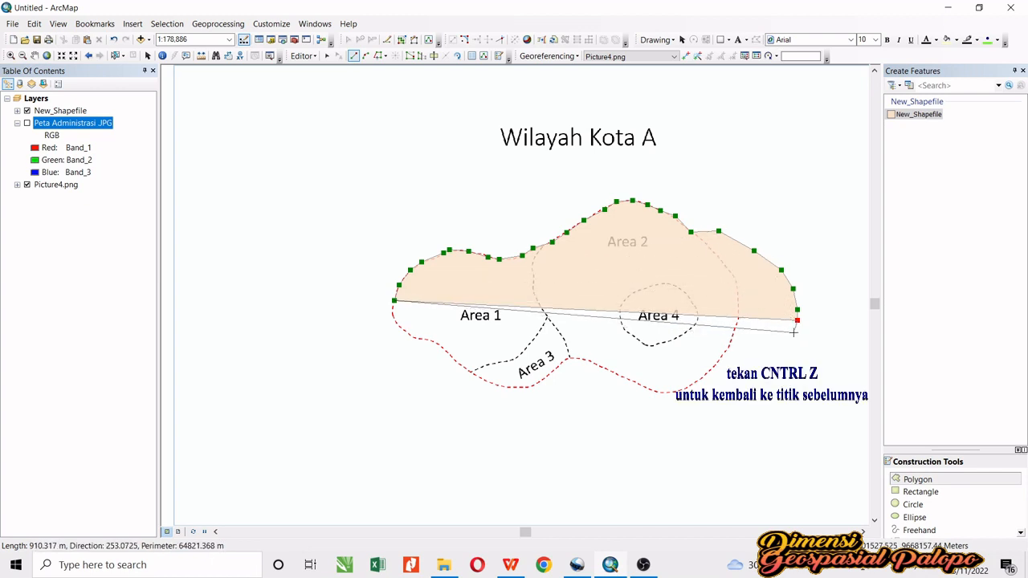
Step: Undo the last six vertices, returning the sketch to the last point on Area 2's northeastern boundary
{"action": "key", "text": "ctrl+z"}
{"action": "key", "text": "ctrl+z"}
{"action": "key", "text": "ctrl+z"}
{"action": "key", "text": "ctrl+z"}
{"action": "key", "text": "ctrl+z"}
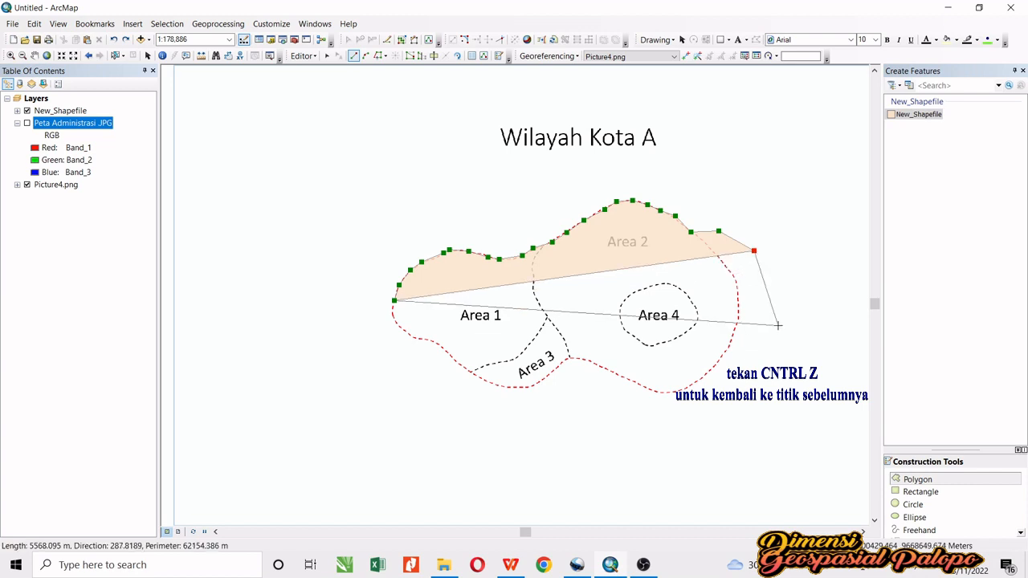
{"action": "key", "text": "ctrl+z"}
Step: Trace the remaining red boundary around Area 2, Area 3 and Area 1, and finish the polygon at its western edge
{"action": "left_click", "coordinate": [716, 253]}
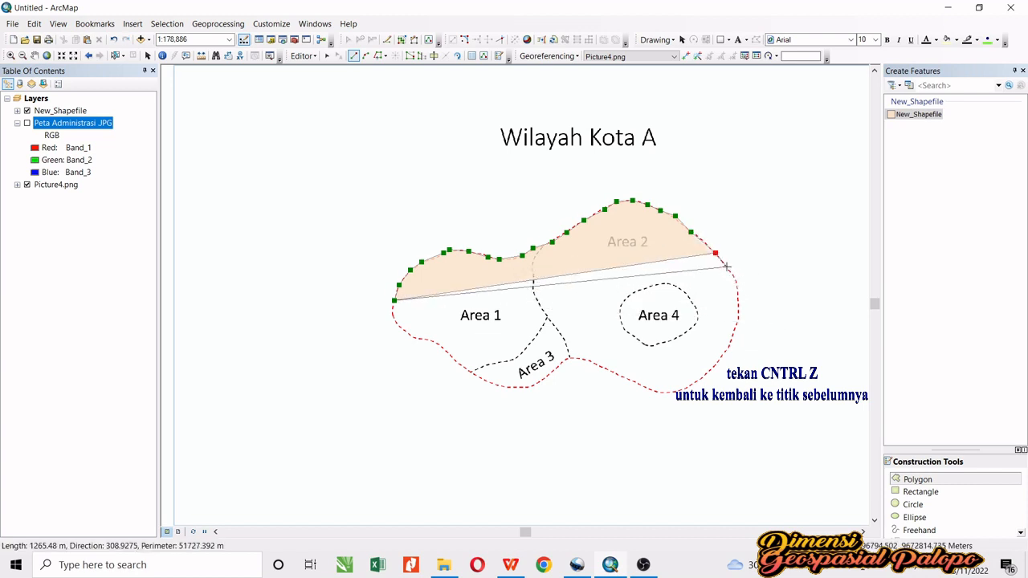
{"action": "left_click", "coordinate": [726, 266]}
{"action": "left_click", "coordinate": [736, 283]}
{"action": "left_click", "coordinate": [737, 308]}
{"action": "left_click", "coordinate": [727, 347]}
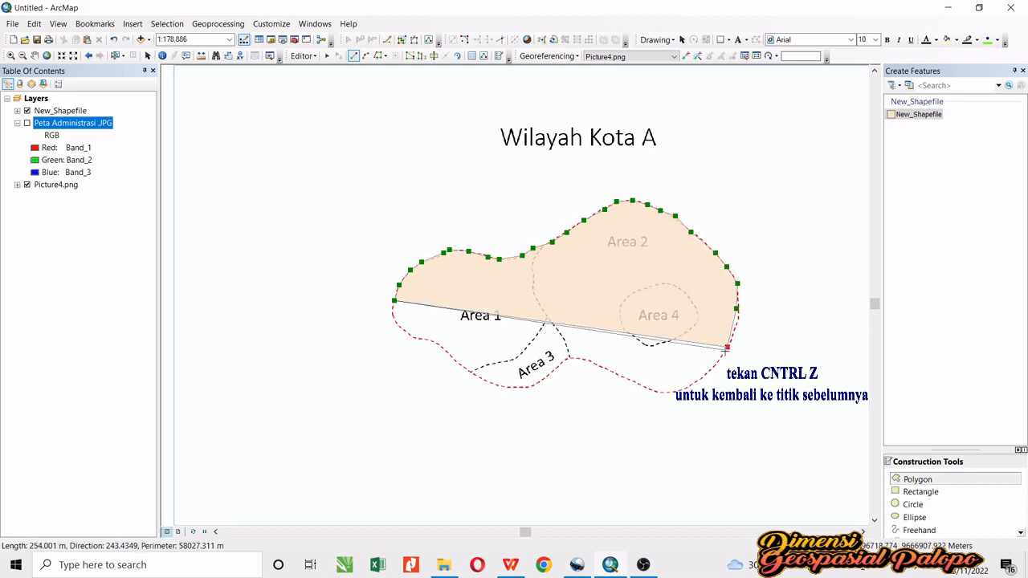
{"action": "left_click", "coordinate": [704, 377]}
{"action": "left_click", "coordinate": [687, 388]}
{"action": "left_click", "coordinate": [674, 392]}
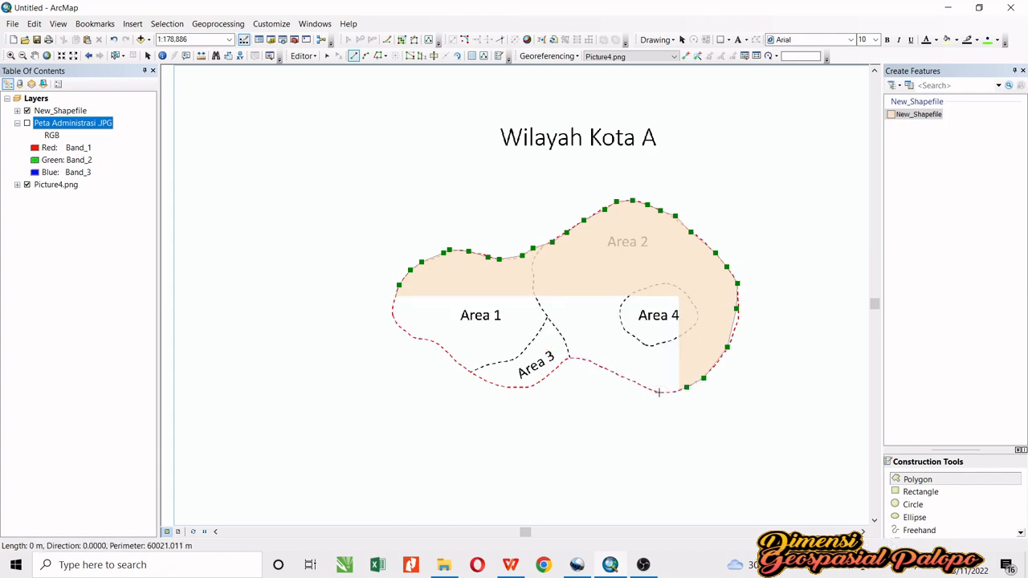
{"action": "left_click", "coordinate": [659, 392]}
{"action": "left_click", "coordinate": [618, 374]}
{"action": "left_click", "coordinate": [595, 364]}
{"action": "left_click", "coordinate": [573, 359]}
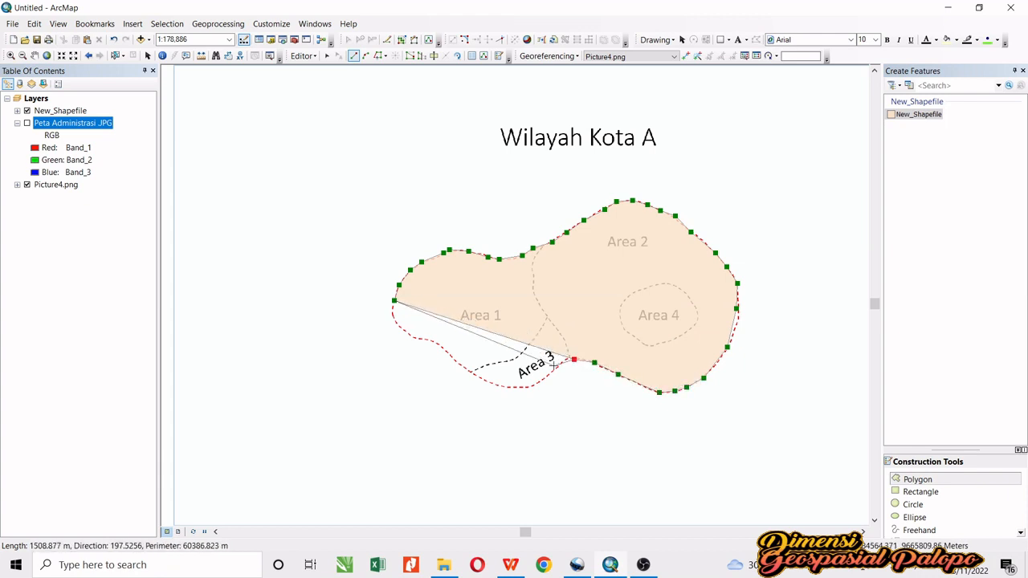
{"action": "left_click", "coordinate": [554, 366]}
{"action": "left_click", "coordinate": [544, 377]}
{"action": "left_click", "coordinate": [528, 388]}
{"action": "left_click", "coordinate": [512, 387]}
{"action": "left_click", "coordinate": [487, 385]}
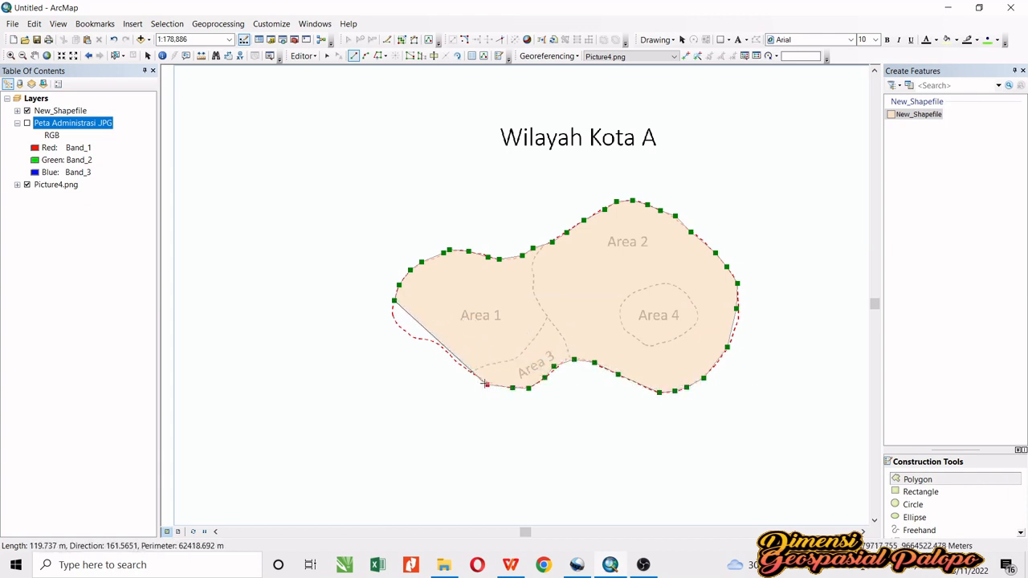
{"action": "left_click", "coordinate": [467, 372]}
{"action": "left_click", "coordinate": [455, 360]}
{"action": "left_click", "coordinate": [446, 352]}
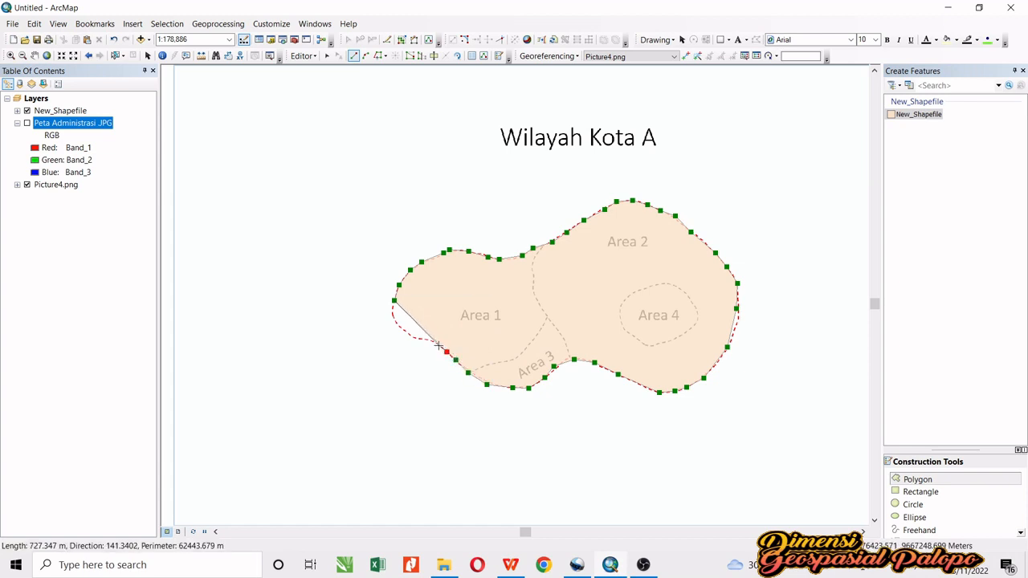
{"action": "left_click", "coordinate": [438, 345]}
{"action": "left_click", "coordinate": [428, 344]}
{"action": "left_click", "coordinate": [419, 339]}
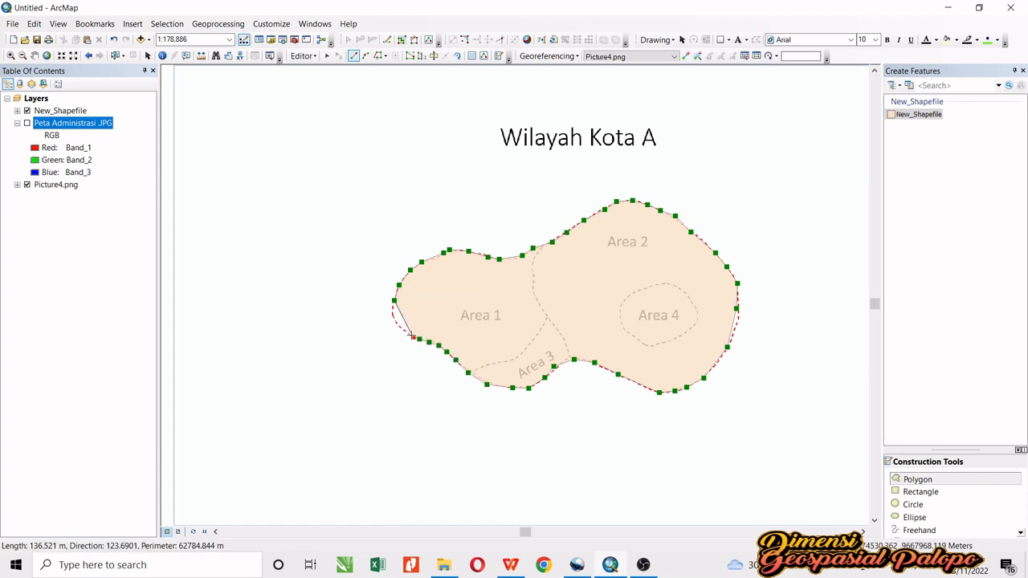
{"action": "left_click", "coordinate": [412, 336]}
{"action": "left_click", "coordinate": [406, 333]}
{"action": "left_click", "coordinate": [401, 329]}
{"action": "left_click", "coordinate": [394, 322]}
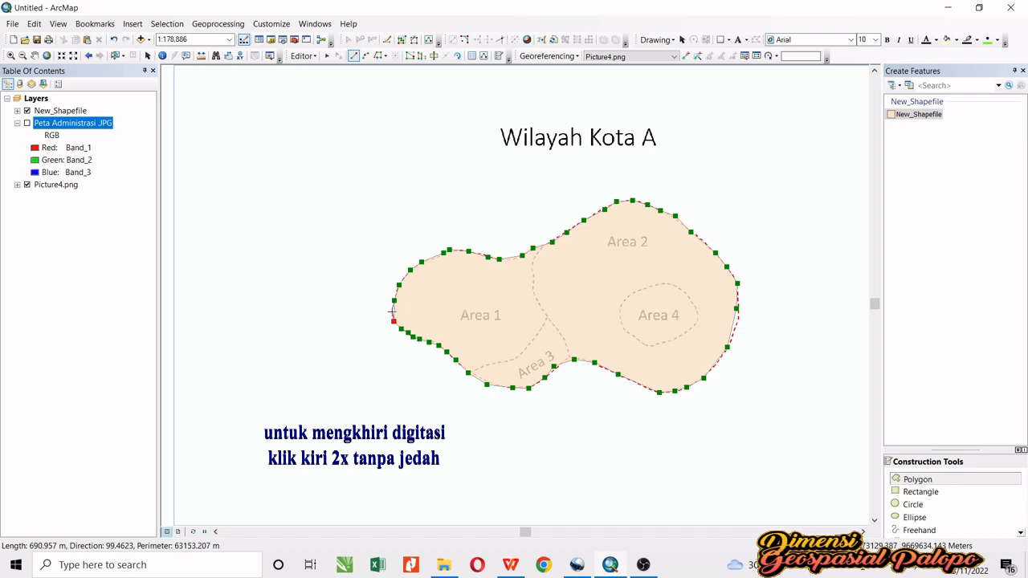
{"action": "double_click", "coordinate": [393, 312]}
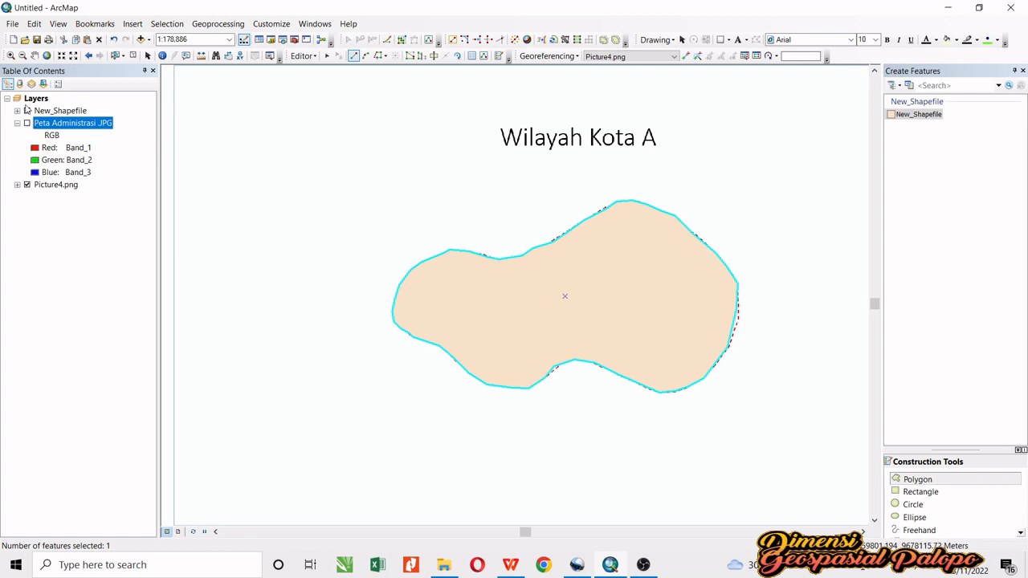
Step: Change the New_Shapefile layer's symbol to Hollow
{"action": "left_click", "coordinate": [17, 110]}
{"action": "left_click", "coordinate": [34, 123]}
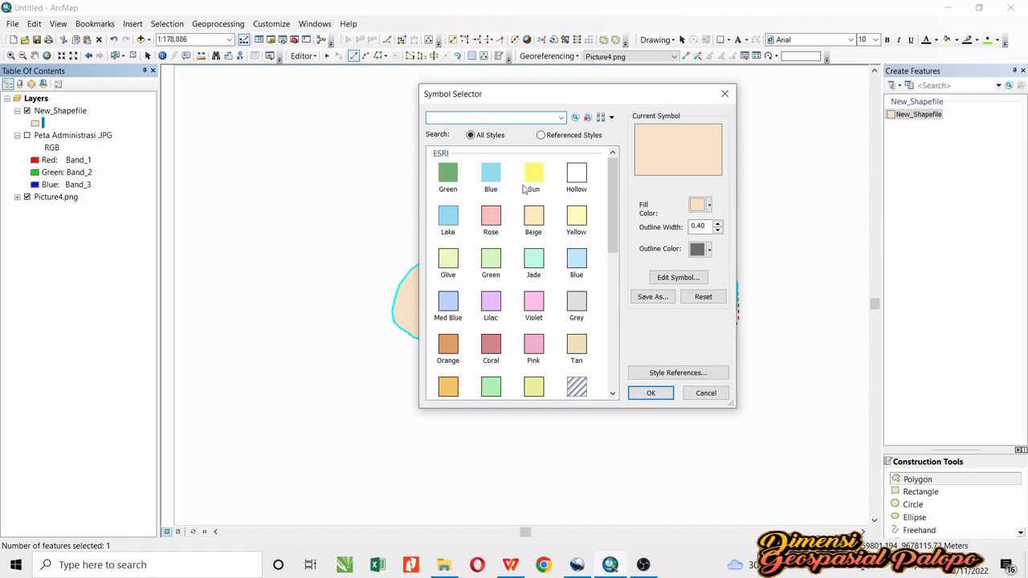
{"action": "left_click", "coordinate": [581, 172]}
{"action": "left_click", "coordinate": [652, 394]}
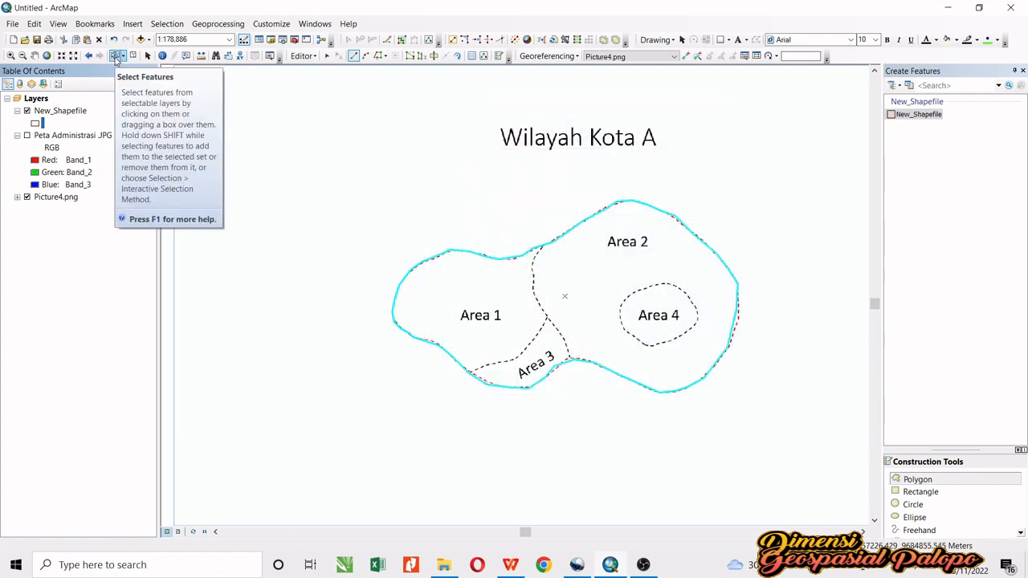
Step: Clear the polygon's selection with the Select Features tool and select the whole outer polygon again
{"action": "left_click", "coordinate": [116, 56]}
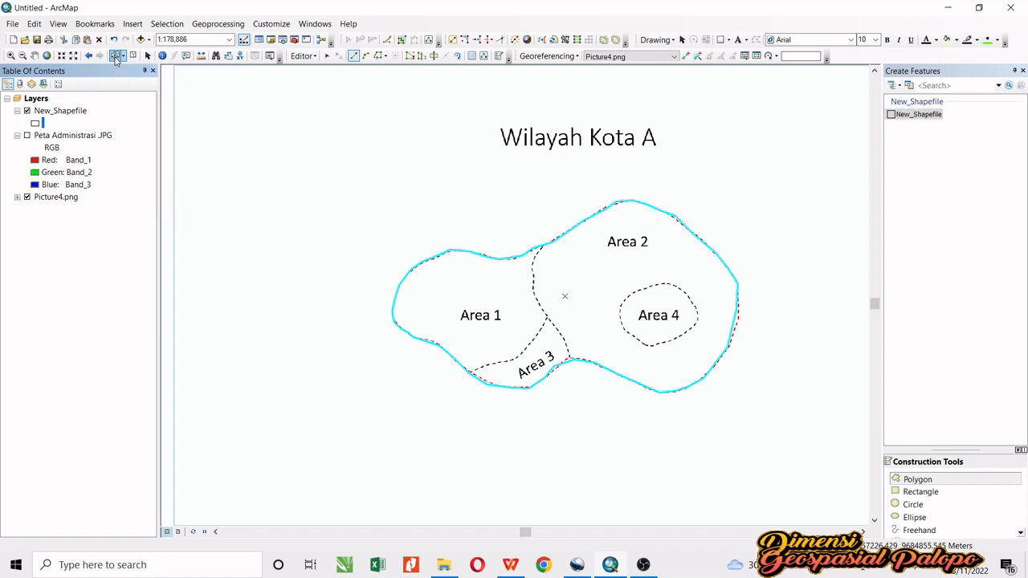
{"action": "left_click", "coordinate": [326, 171]}
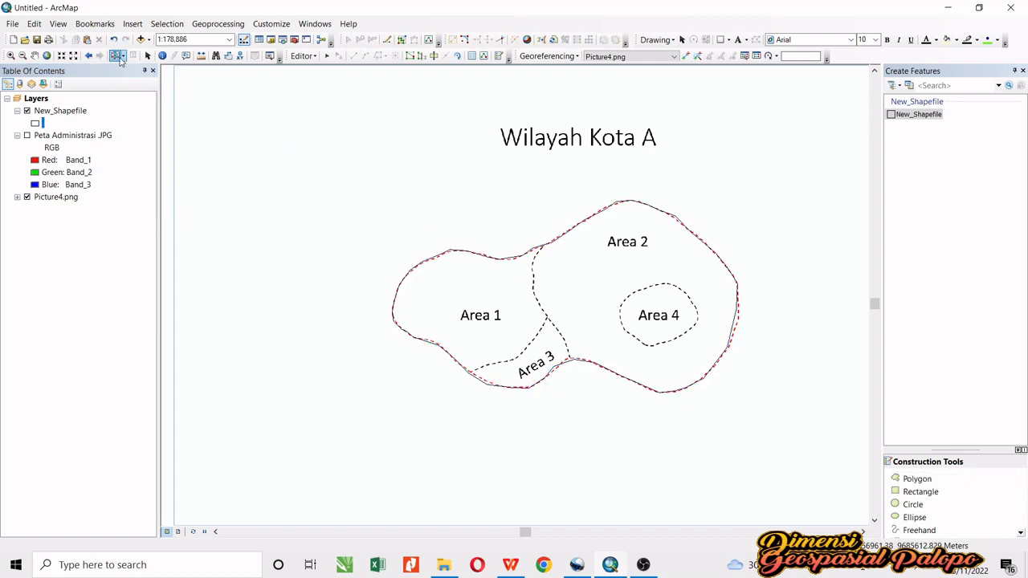
{"action": "left_click", "coordinate": [441, 295]}
{"action": "left_click", "coordinate": [370, 232]}
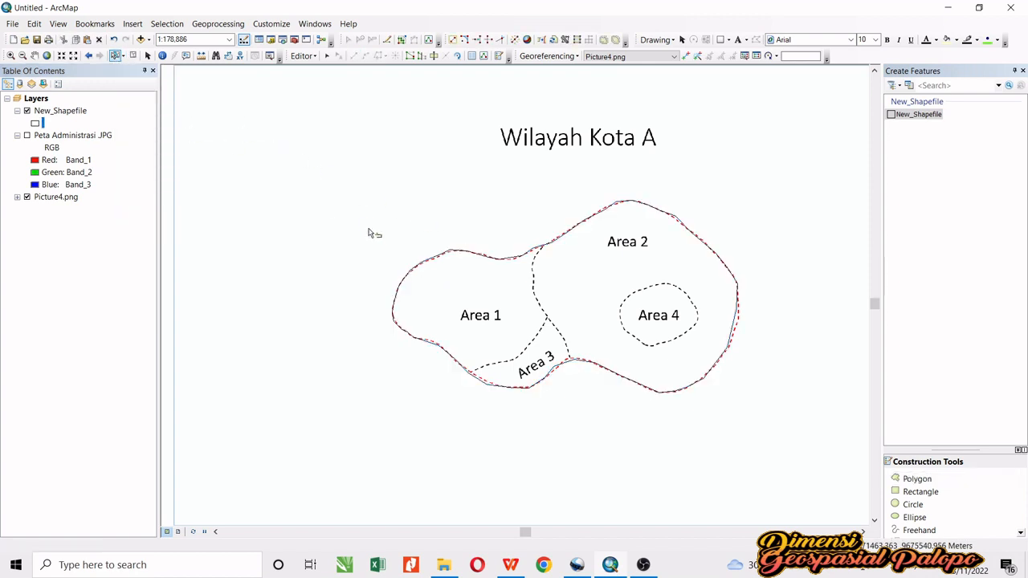
{"action": "left_click", "coordinate": [459, 308]}
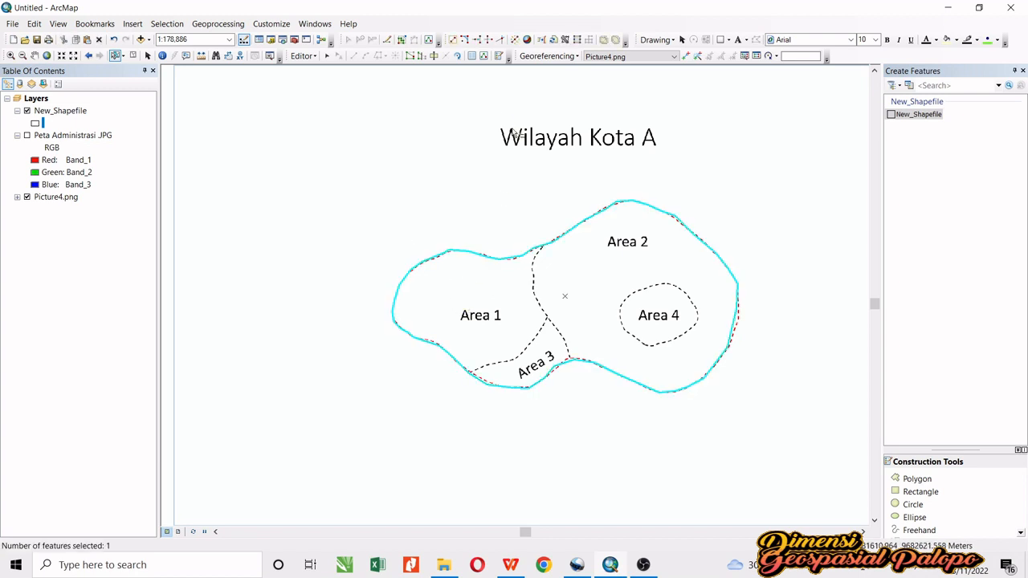
Step: Cut the outer polygon along the dashed boundary separating Area 2 from Area 1 and Area 3, starting and ending the cut line outside it
{"action": "left_click", "coordinate": [434, 56]}
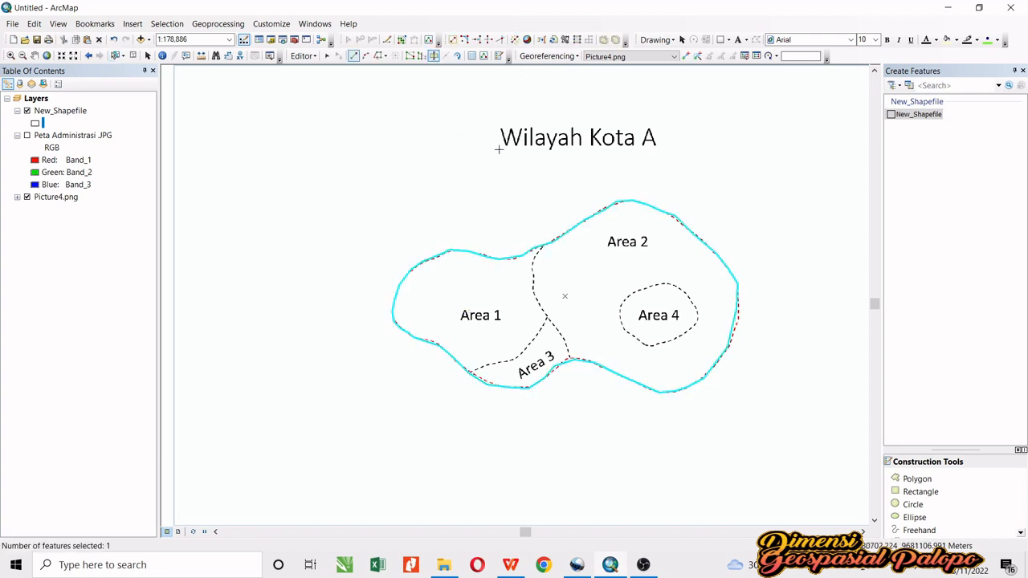
{"action": "left_click", "coordinate": [537, 217]}
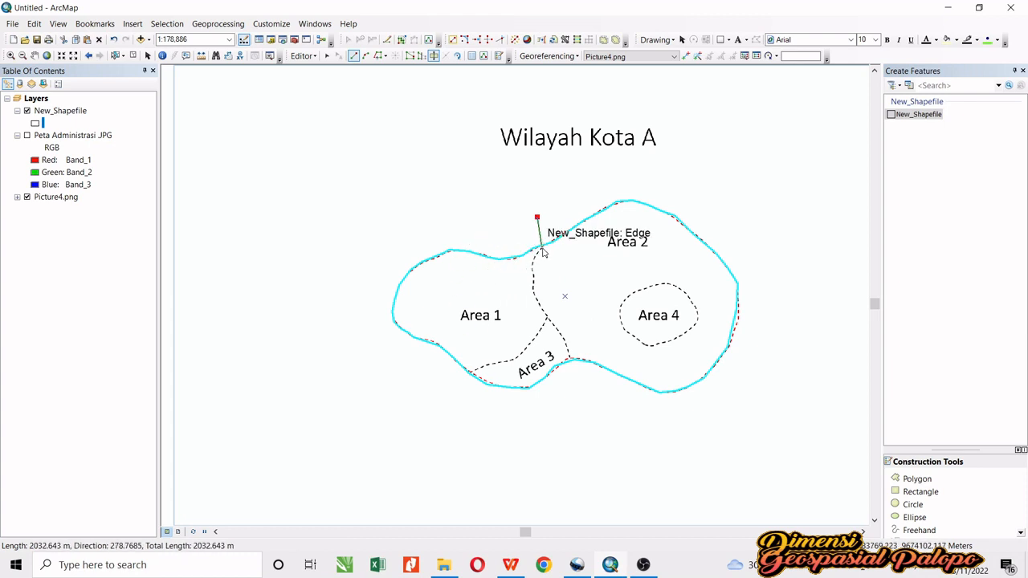
{"action": "left_click", "coordinate": [542, 245]}
{"action": "left_click", "coordinate": [535, 259]}
{"action": "left_click", "coordinate": [533, 273]}
{"action": "left_click", "coordinate": [535, 285]}
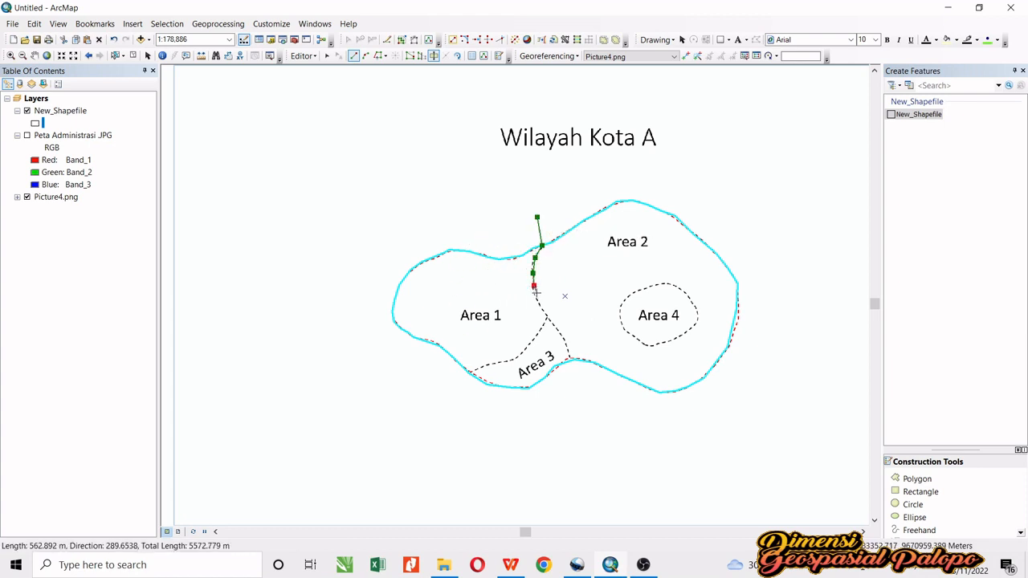
{"action": "left_click", "coordinate": [538, 299]}
{"action": "left_click", "coordinate": [545, 313]}
{"action": "left_click", "coordinate": [553, 325]}
{"action": "left_click", "coordinate": [566, 340]}
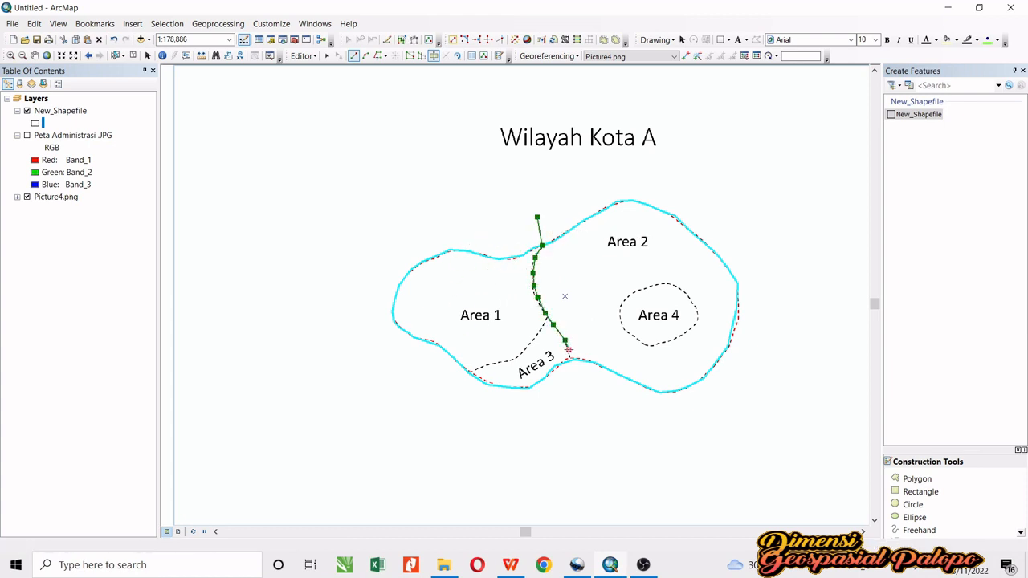
{"action": "left_click", "coordinate": [574, 359]}
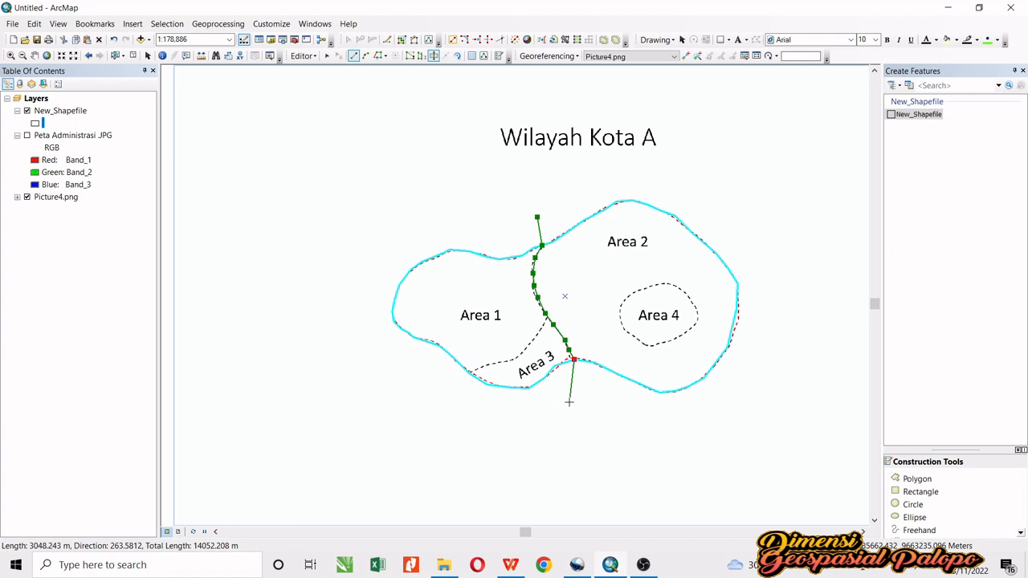
{"action": "double_click", "coordinate": [569, 401]}
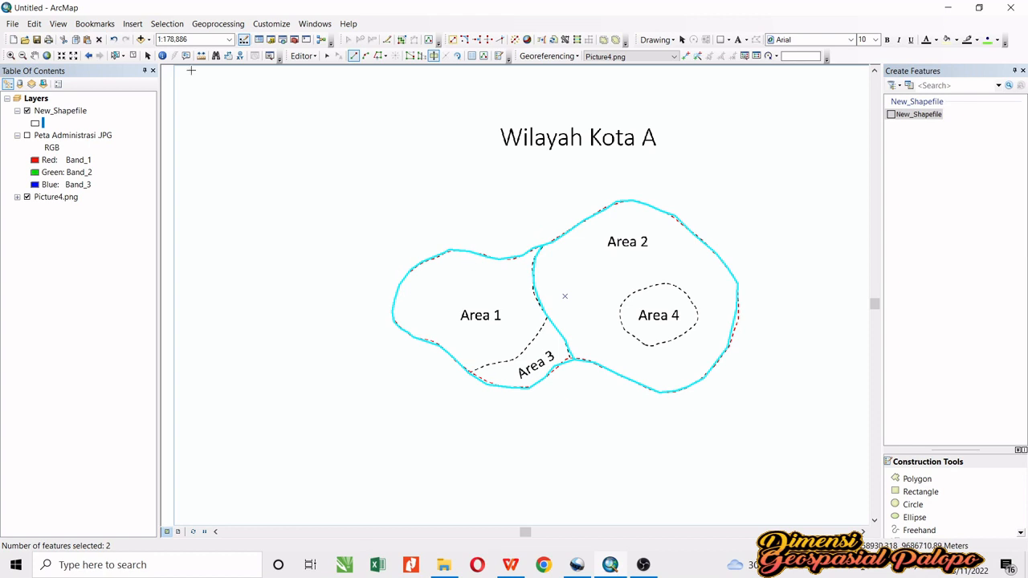
Step: Select the pieces on either side of the new cut in turn to check the split
{"action": "left_click", "coordinate": [114, 56]}
{"action": "left_click", "coordinate": [578, 291]}
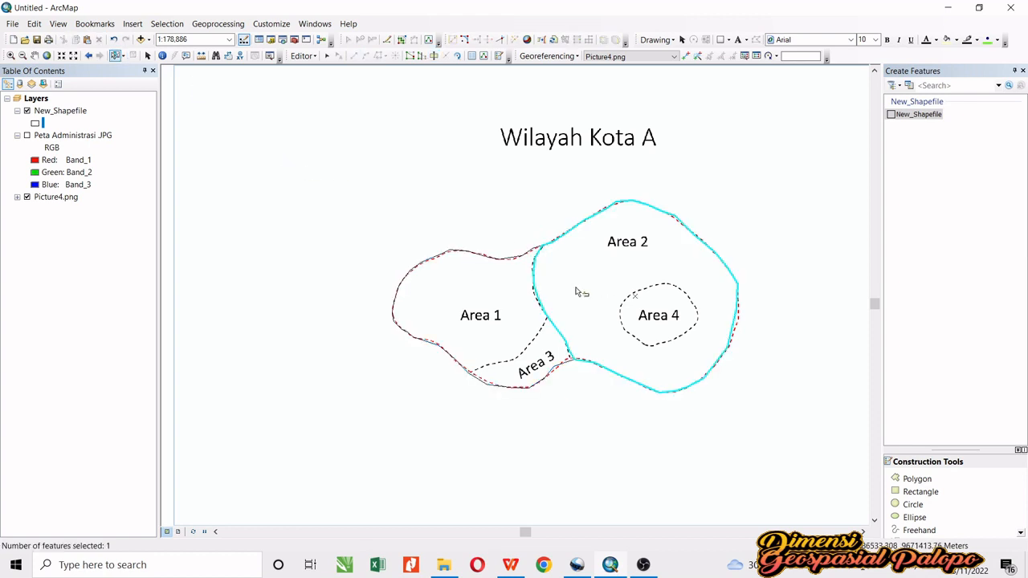
{"action": "left_click", "coordinate": [509, 280]}
{"action": "left_click", "coordinate": [570, 292]}
Step: Select the western polygon and cut it along the dashed boundary between Area 1 and Area 3, extending the cut line past both edges
{"action": "left_click", "coordinate": [482, 302]}
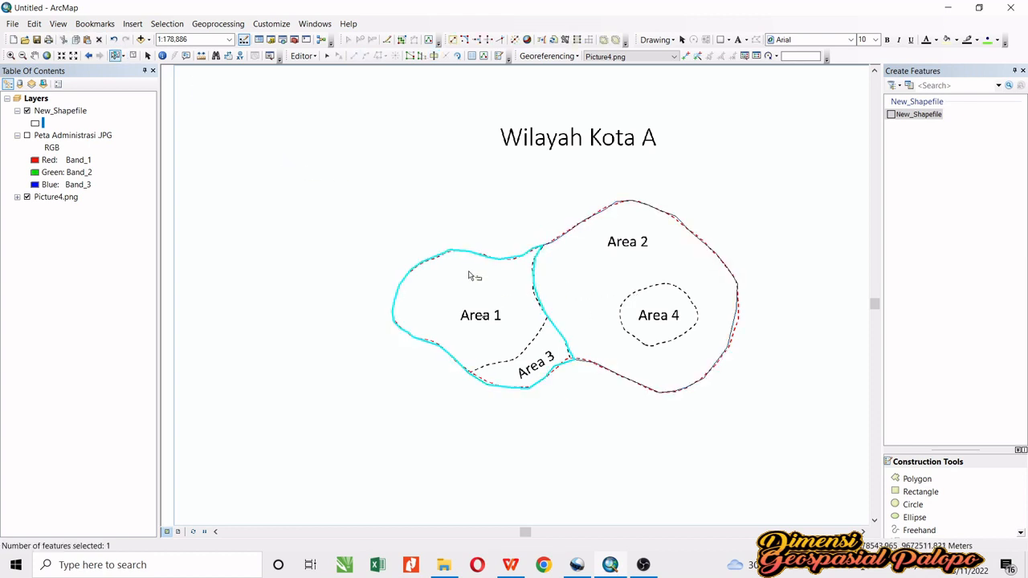
{"action": "left_click", "coordinate": [434, 55]}
{"action": "left_click", "coordinate": [462, 412]}
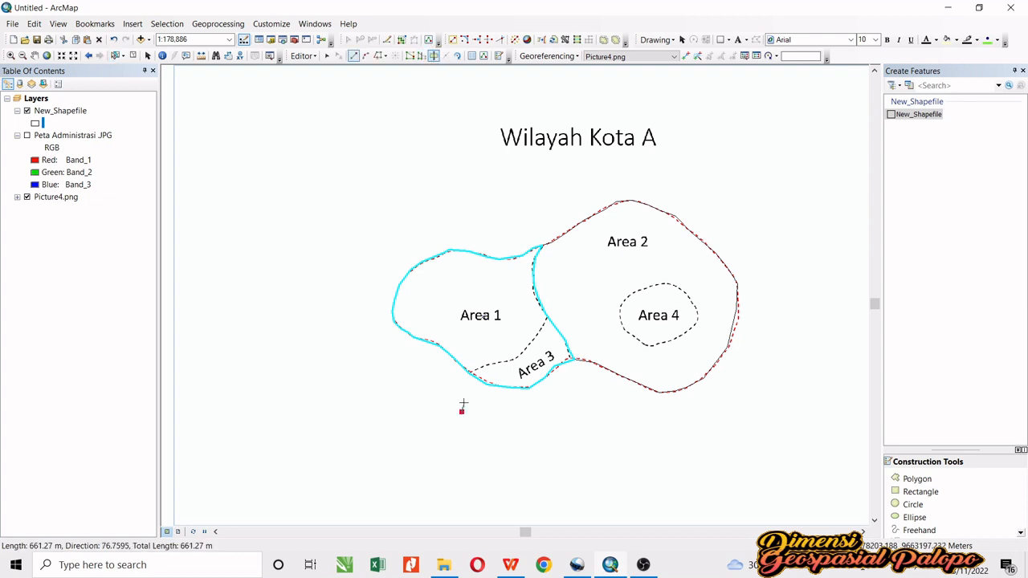
{"action": "left_click", "coordinate": [469, 373]}
{"action": "left_click", "coordinate": [486, 366]}
{"action": "left_click", "coordinate": [505, 360]}
{"action": "left_click", "coordinate": [518, 355]}
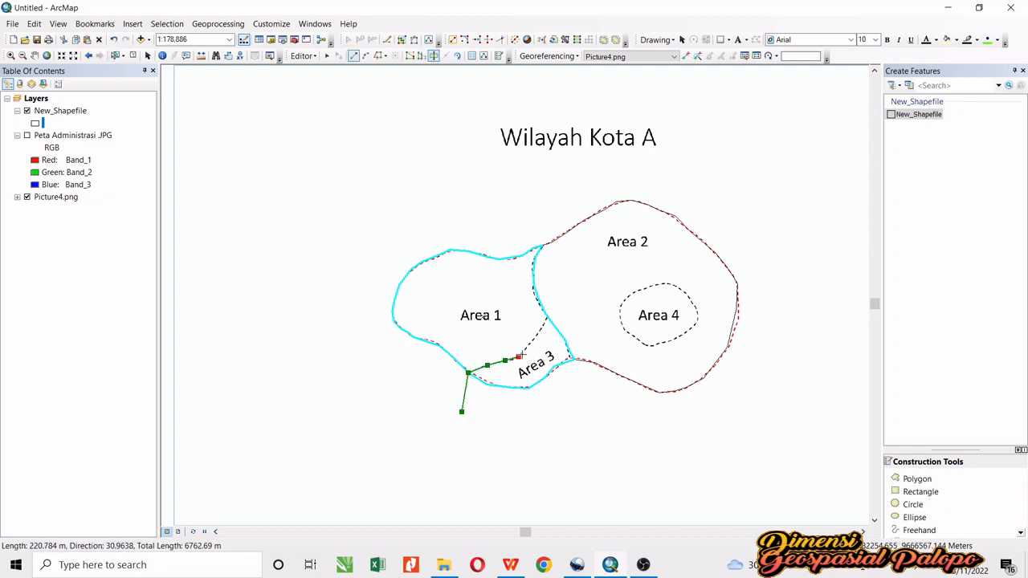
{"action": "left_click", "coordinate": [529, 347]}
{"action": "left_click", "coordinate": [539, 333]}
{"action": "left_click", "coordinate": [548, 319]}
{"action": "double_click", "coordinate": [570, 297]}
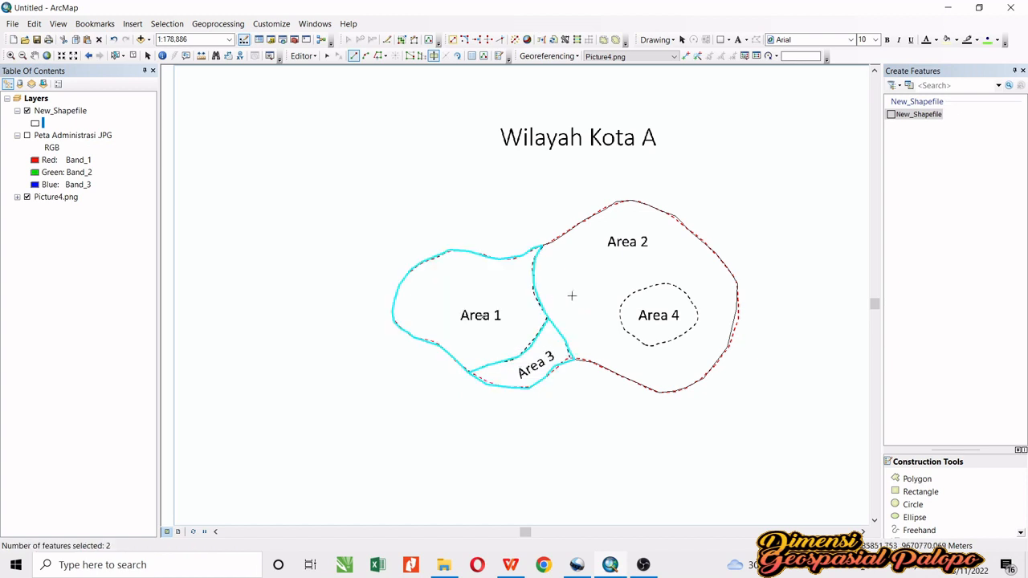
Step: Select the Area 1 and Area 3 polygons separately to check that they are split
{"action": "left_click", "coordinate": [115, 55]}
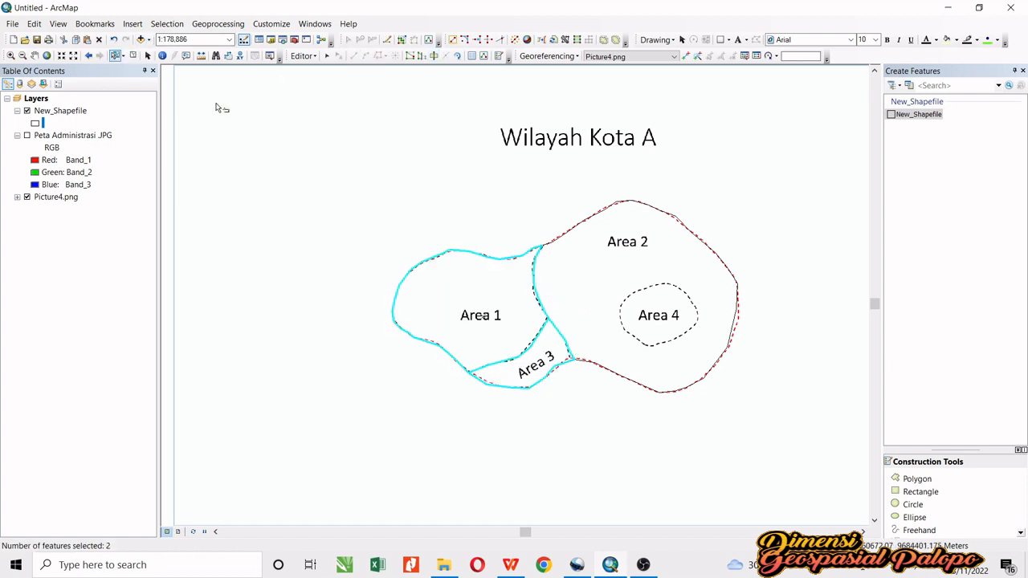
{"action": "left_click", "coordinate": [512, 314]}
{"action": "left_click", "coordinate": [507, 409]}
{"action": "left_click", "coordinate": [519, 374]}
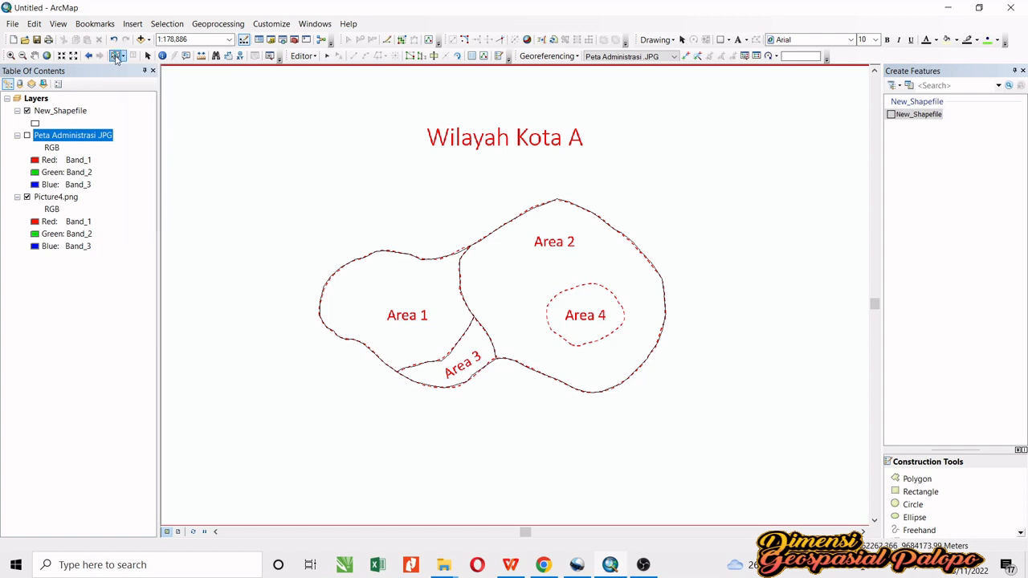
Step: Select the Area 2 polygon and cut Area 4 out of it by tracing its full dashed outline and closing the ring at its first vertex
{"action": "left_click", "coordinate": [522, 313]}
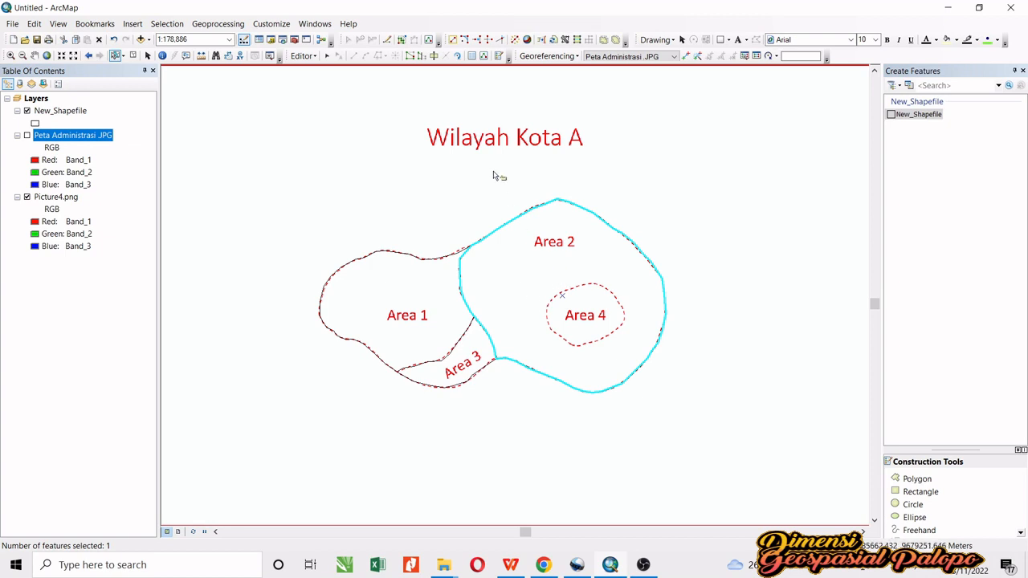
{"action": "left_click", "coordinate": [433, 58]}
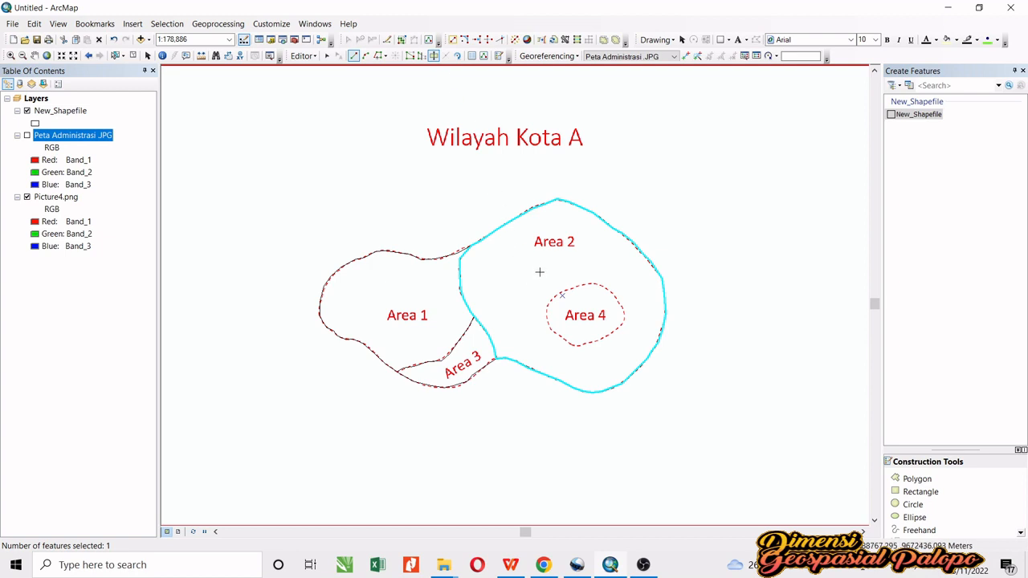
{"action": "left_click", "coordinate": [534, 281]}
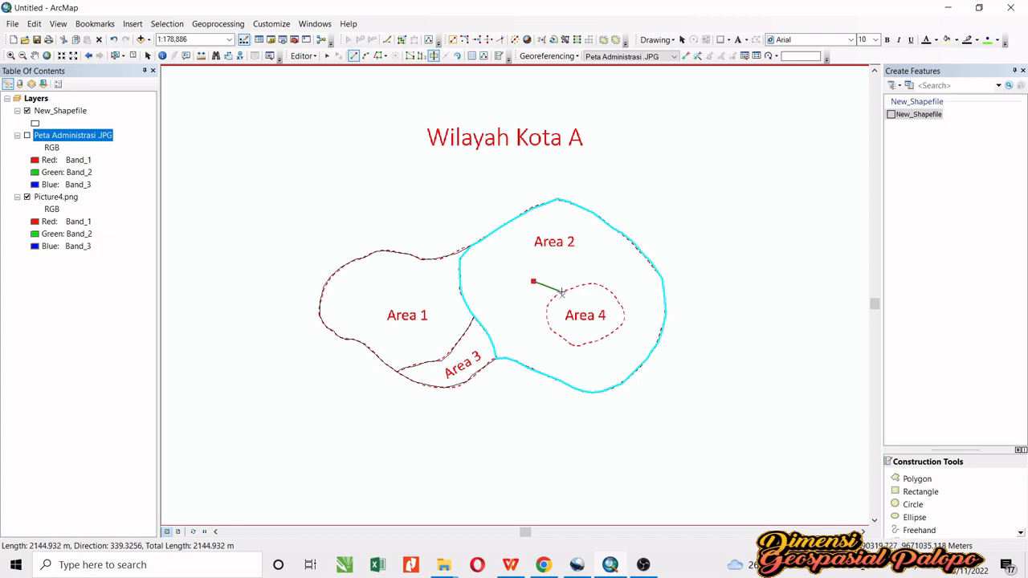
{"action": "left_click", "coordinate": [561, 292]}
{"action": "left_click", "coordinate": [574, 287]}
{"action": "left_click", "coordinate": [586, 283]}
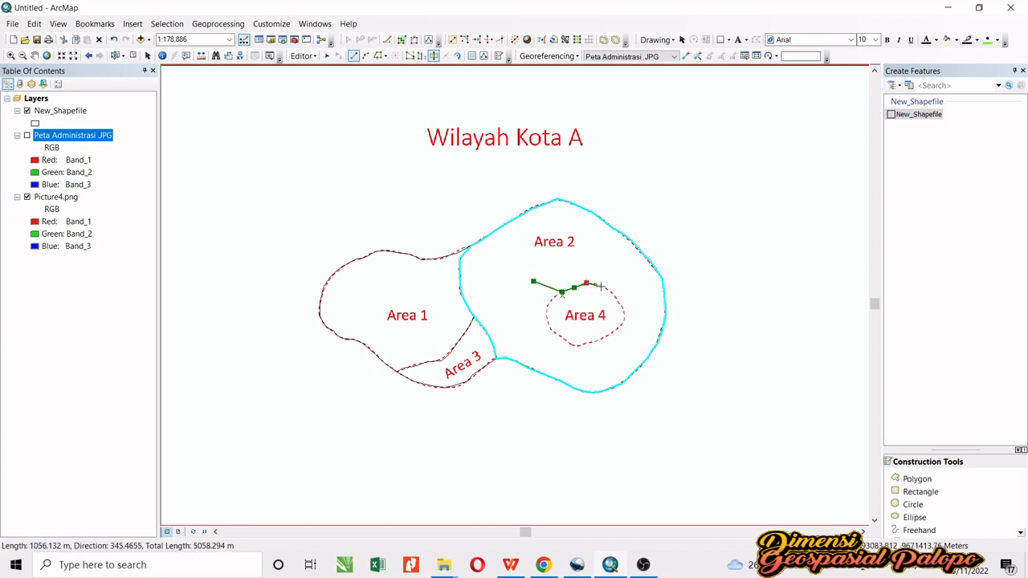
{"action": "left_click", "coordinate": [603, 287]}
{"action": "left_click", "coordinate": [616, 300]}
{"action": "left_click", "coordinate": [624, 316]}
{"action": "left_click", "coordinate": [619, 327]}
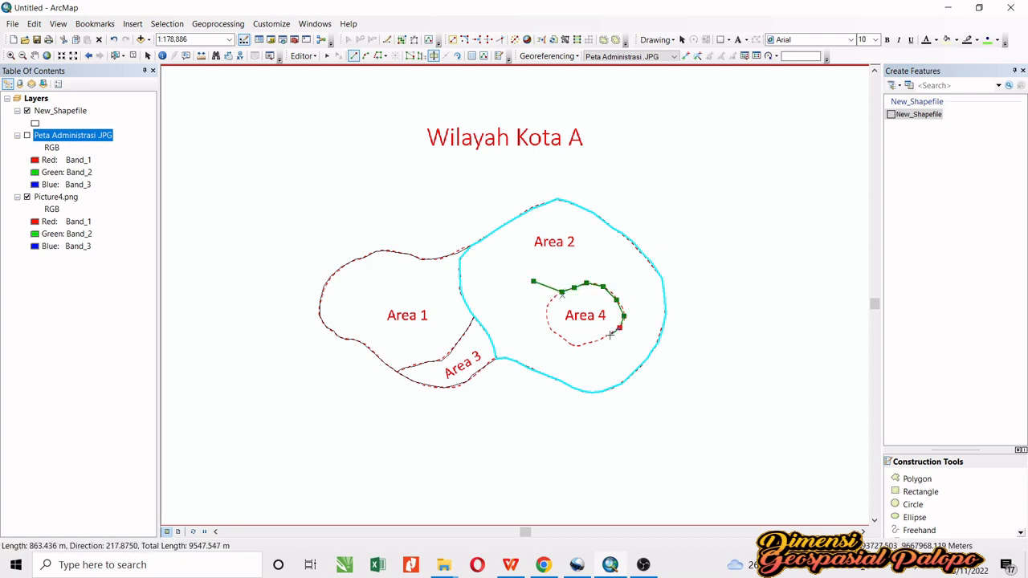
{"action": "left_click", "coordinate": [610, 336]}
{"action": "left_click", "coordinate": [591, 342]}
{"action": "left_click", "coordinate": [579, 347]}
{"action": "left_click", "coordinate": [569, 344]}
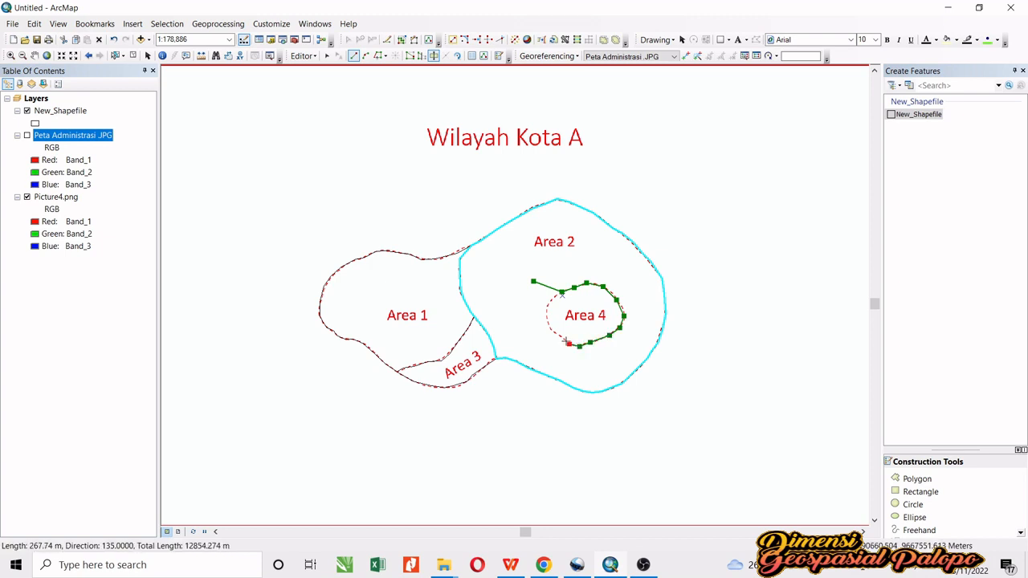
{"action": "left_click", "coordinate": [558, 340]}
{"action": "left_click", "coordinate": [547, 326]}
{"action": "left_click", "coordinate": [548, 306]}
{"action": "left_click", "coordinate": [553, 297]}
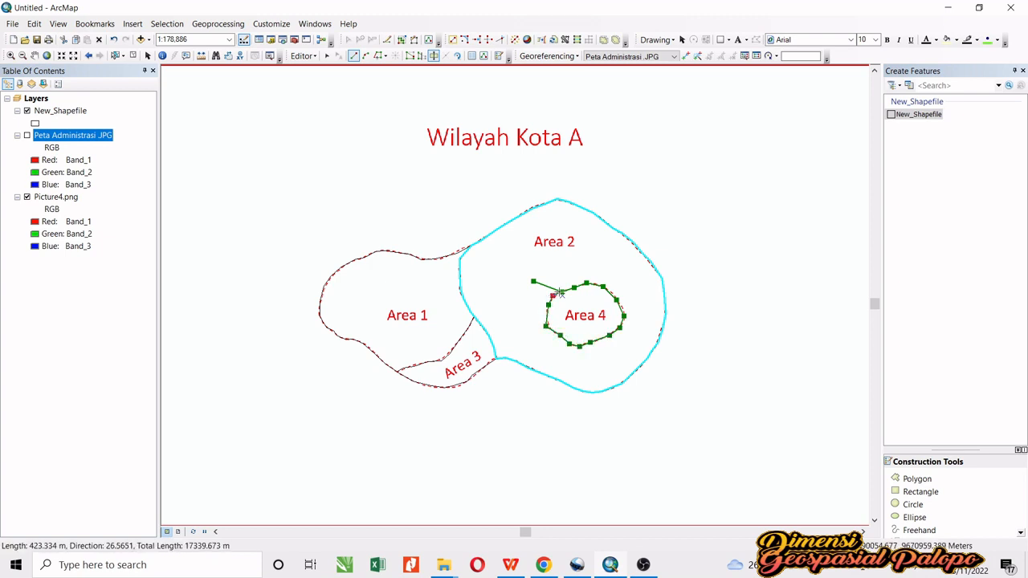
{"action": "left_click", "coordinate": [562, 291]}
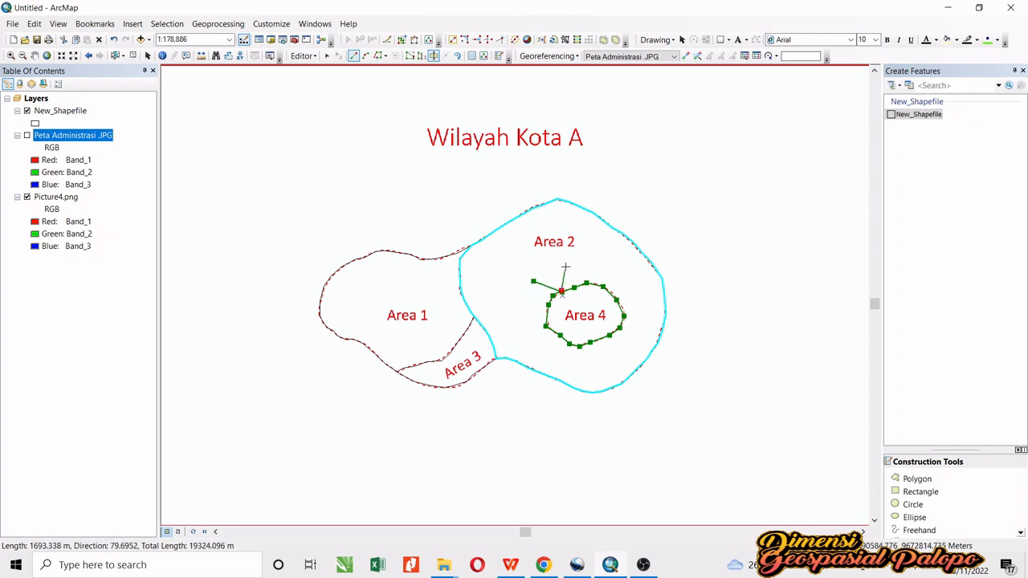
{"action": "key", "text": "F2"}
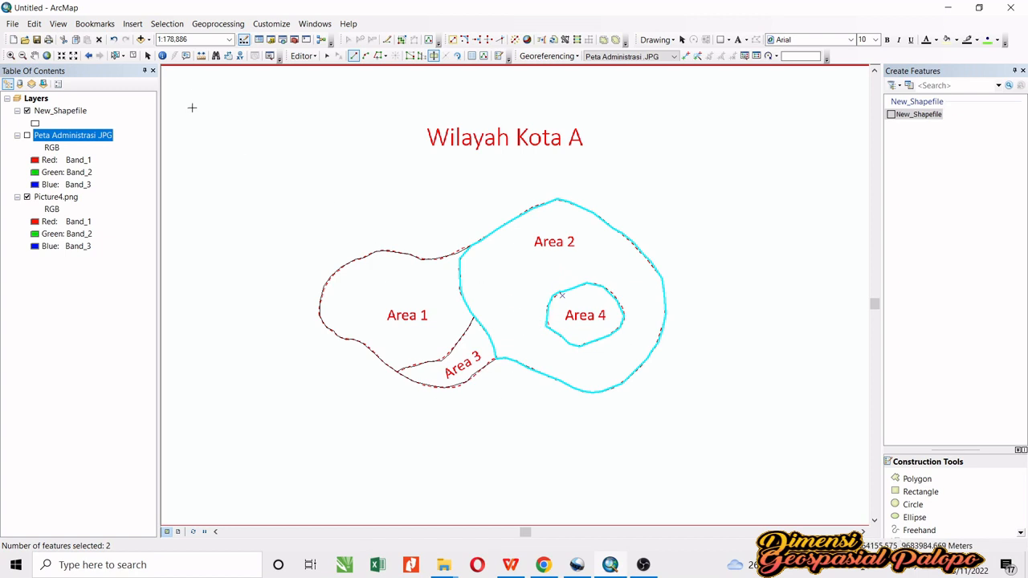
Step: Select the Area 1, Area 3, Area 2 and Area 4 polygons one after another to check that each is separate
{"action": "left_click", "coordinate": [116, 54]}
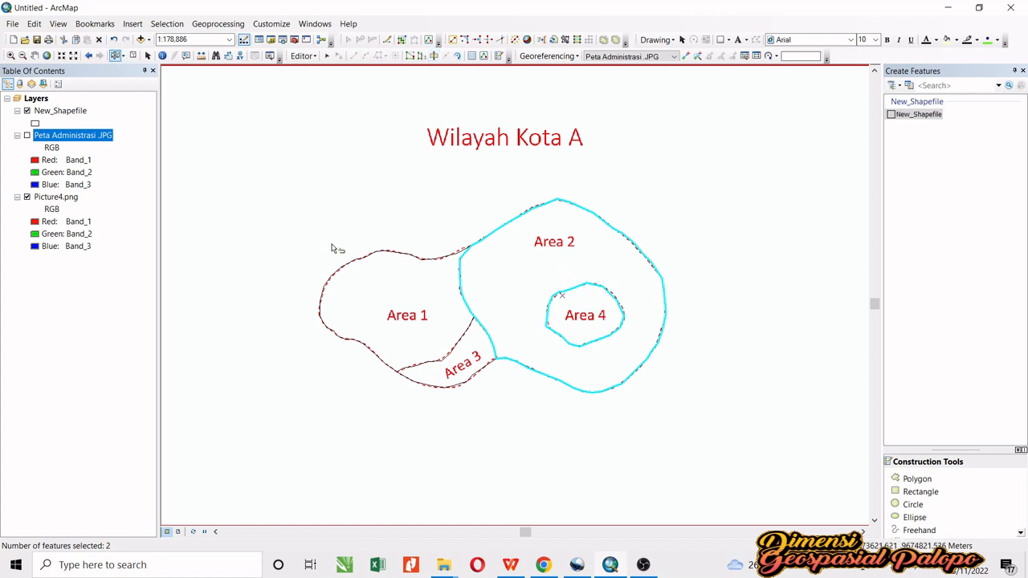
{"action": "left_click", "coordinate": [369, 280]}
{"action": "left_click", "coordinate": [463, 357]}
{"action": "left_click", "coordinate": [506, 303]}
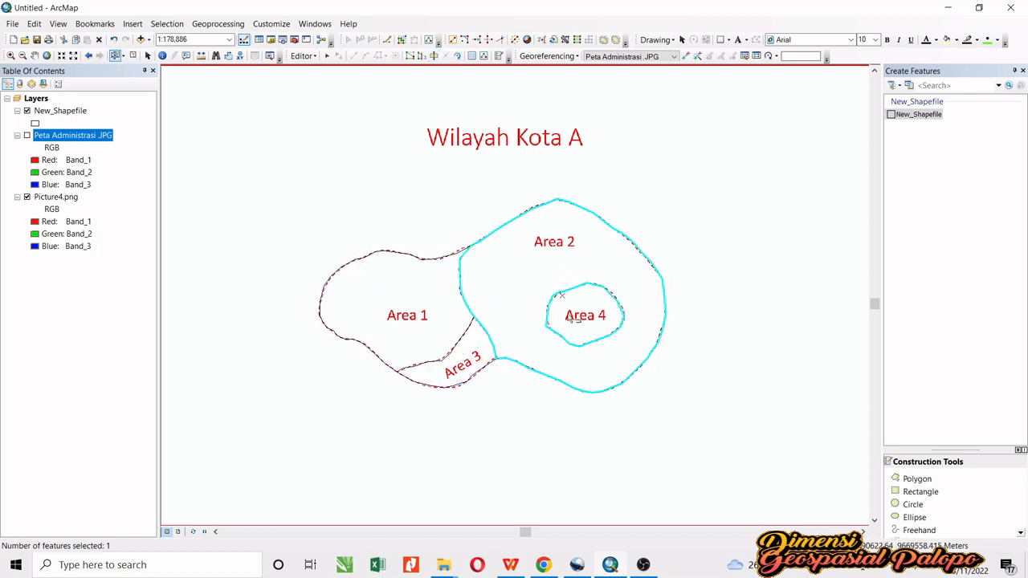
{"action": "left_click", "coordinate": [572, 318]}
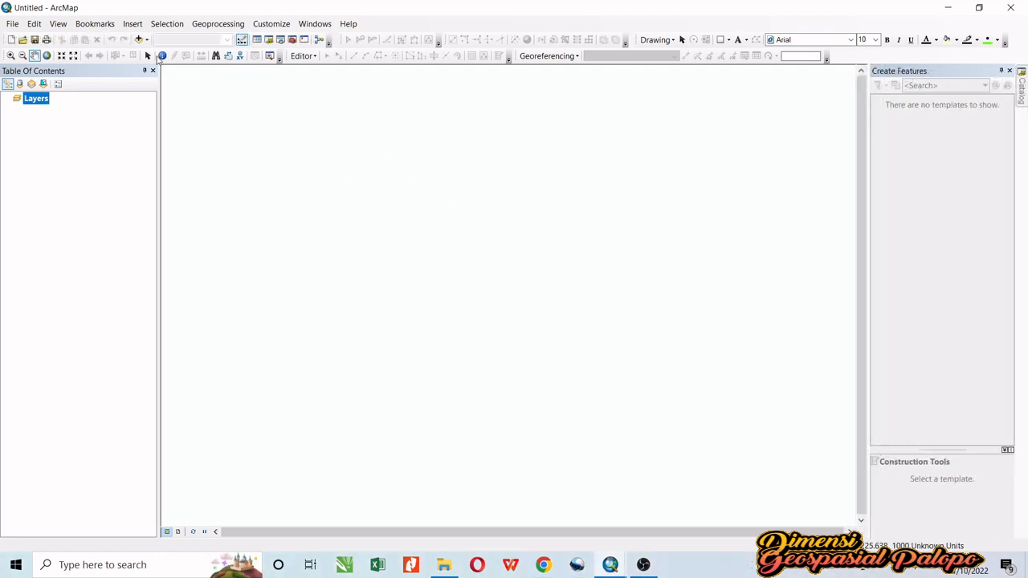
Step: Add the Peta Administrasi .JPG image from the D:\@ TUTORIAL ARCGIS folder to the empty map
{"action": "left_click", "coordinate": [140, 39]}
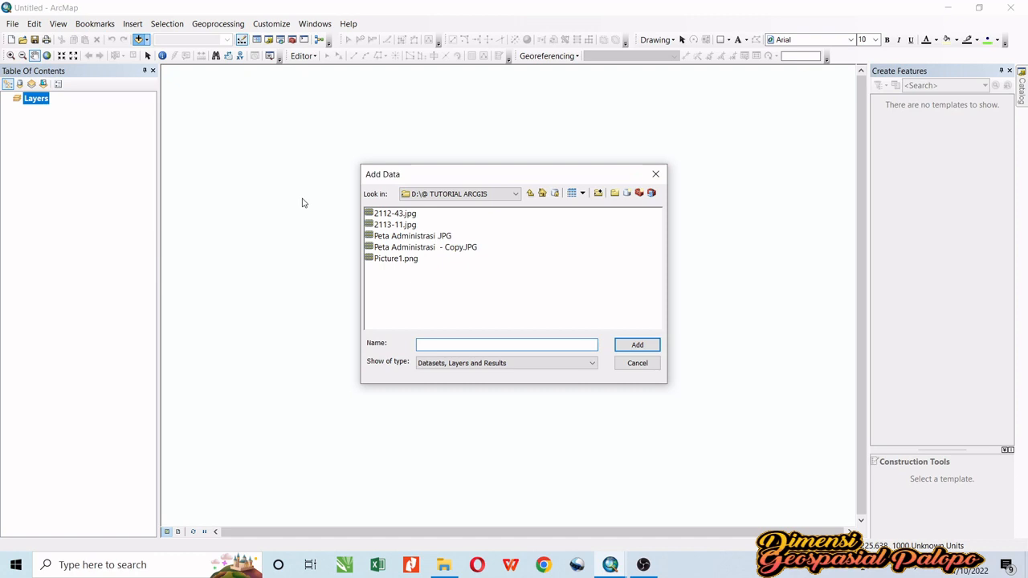
{"action": "left_click", "coordinate": [406, 238]}
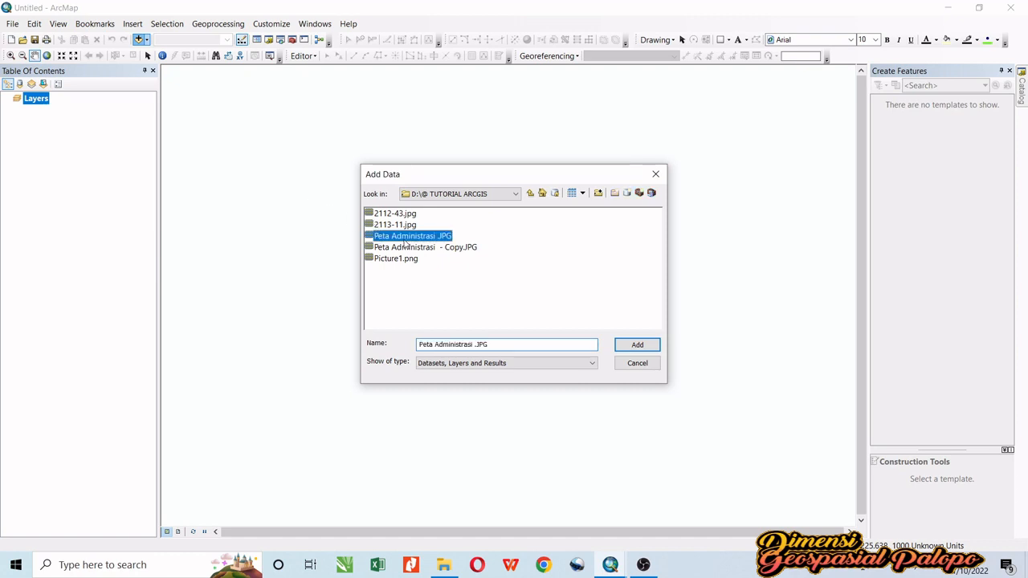
{"action": "left_click", "coordinate": [638, 347]}
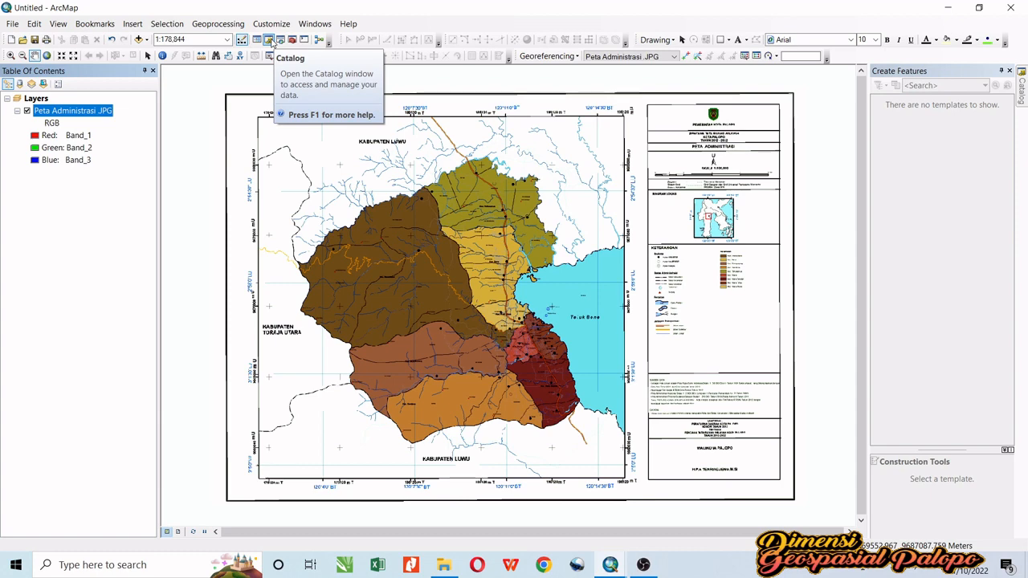
Step: Create a folder named PALOPO_SHP inside the D:\@ TUTORIAL ARCGIS folder connection in the Catalog
{"action": "left_click", "coordinate": [270, 42]}
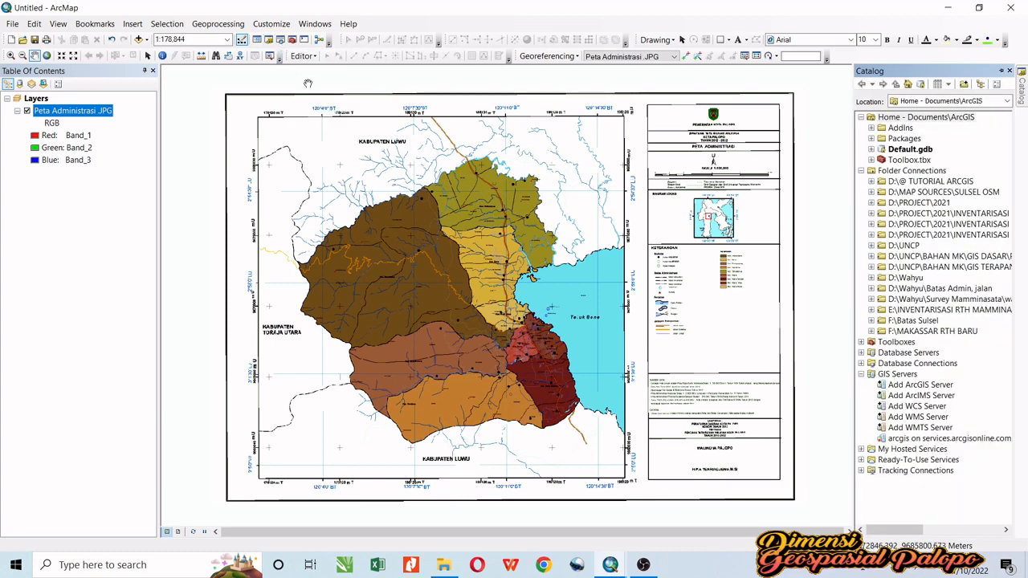
{"action": "left_click", "coordinate": [912, 183]}
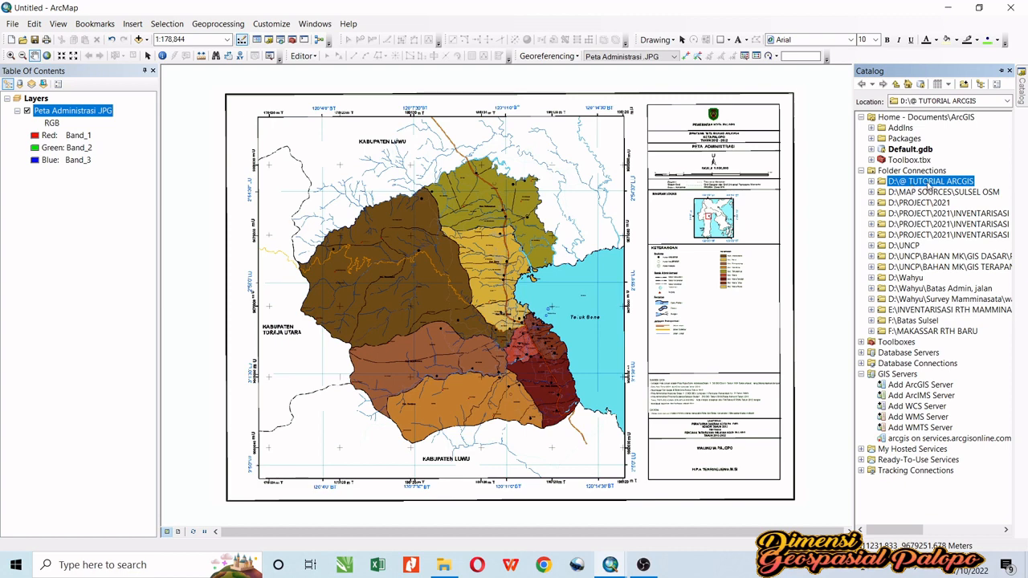
{"action": "right_click", "coordinate": [930, 185]}
{"action": "mouse_move", "coordinate": [958, 262]}
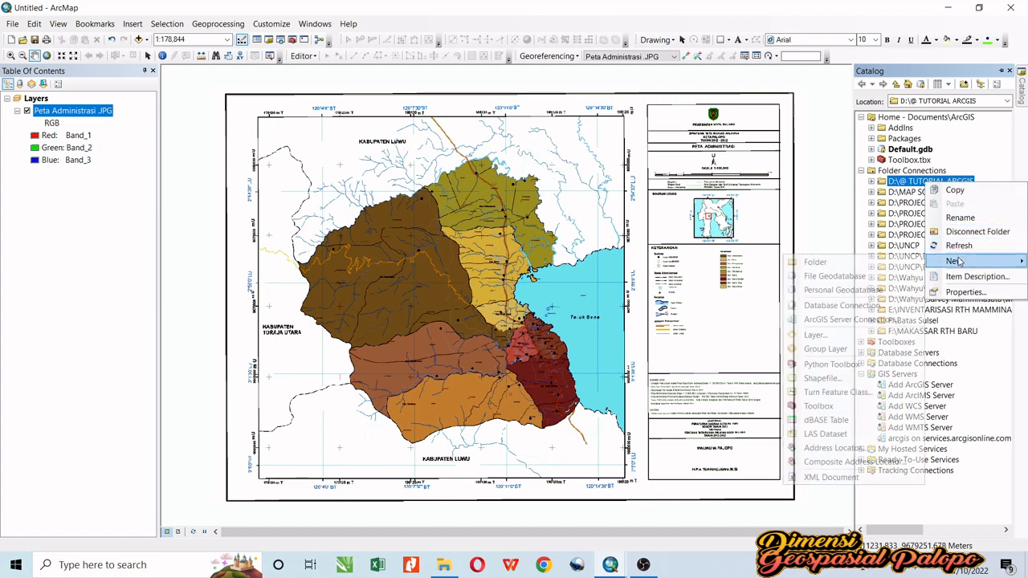
{"action": "left_click", "coordinate": [847, 262]}
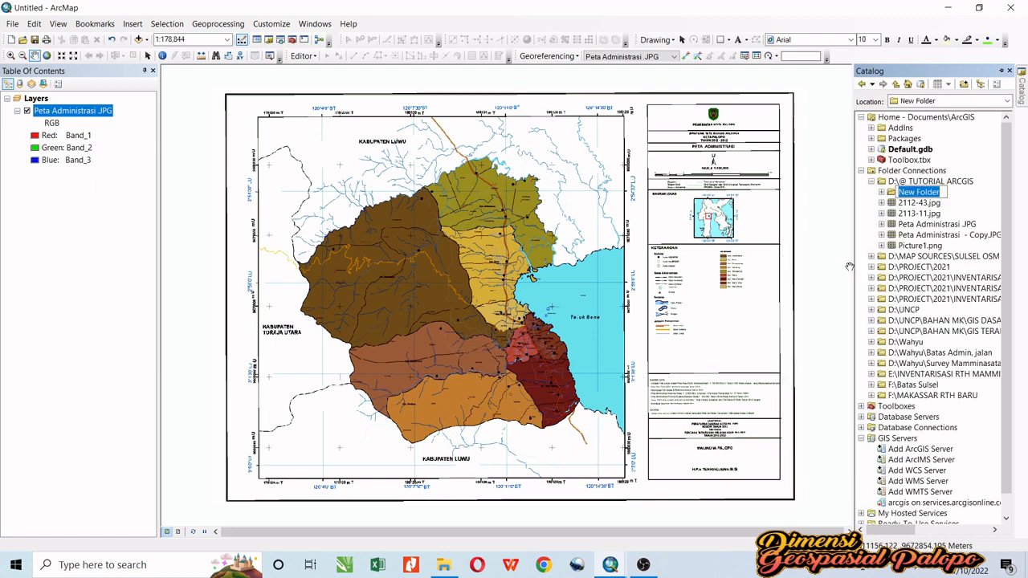
{"action": "type", "text": "p"}
{"action": "type", "text": "ALOPO"}
{"action": "type", "text": "-S"}
{"action": "key", "text": "BackSpace"}
{"action": "key", "text": "BackSpace"}
{"action": "type", "text": "_SHP"}
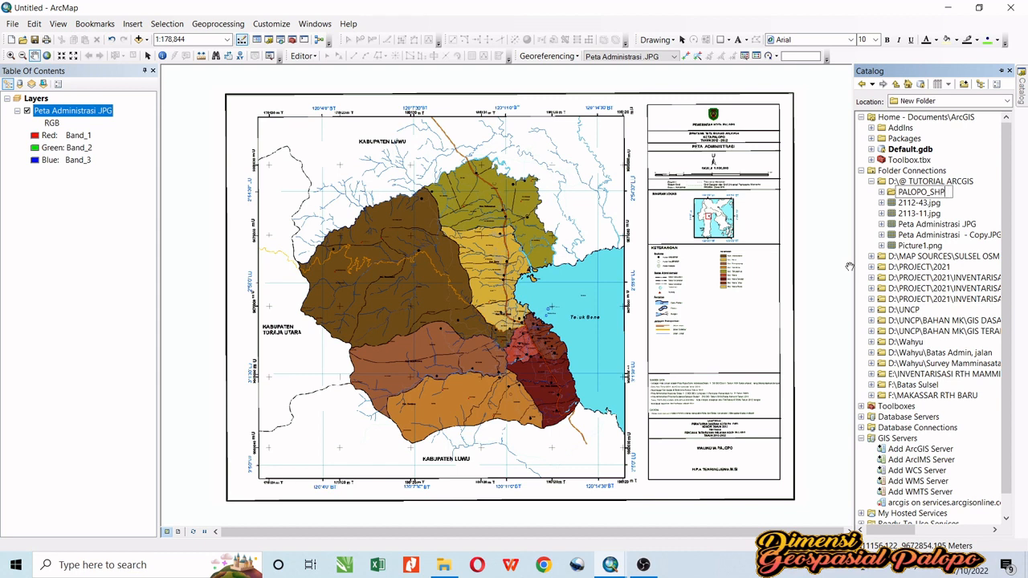
{"action": "key", "text": "Return"}
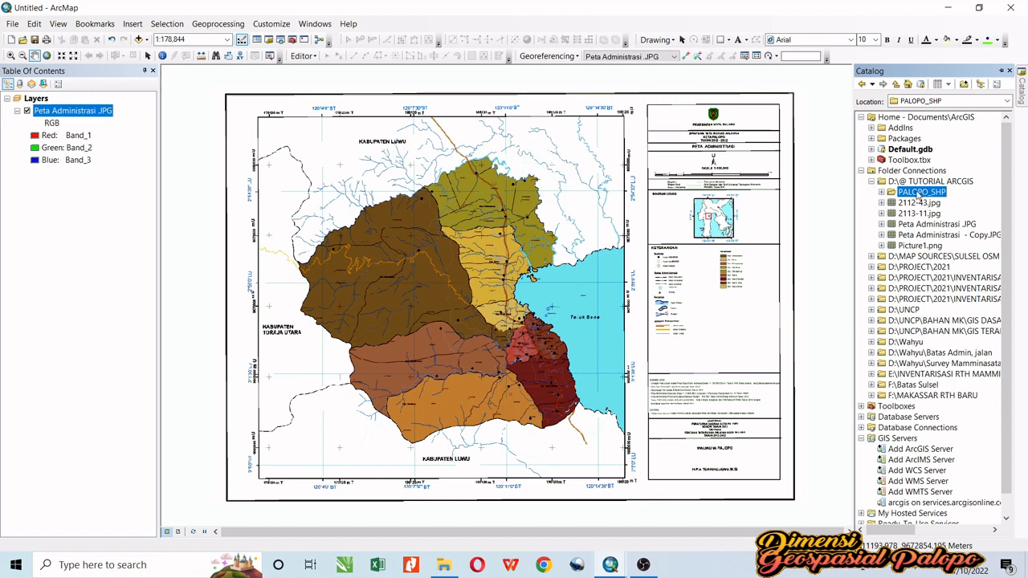
Step: Start a new shapefile in the PALOPO_SHP folder, naming it Batas_Kota_Ar and setting its feature type to Polygon
{"action": "right_click", "coordinate": [922, 195]}
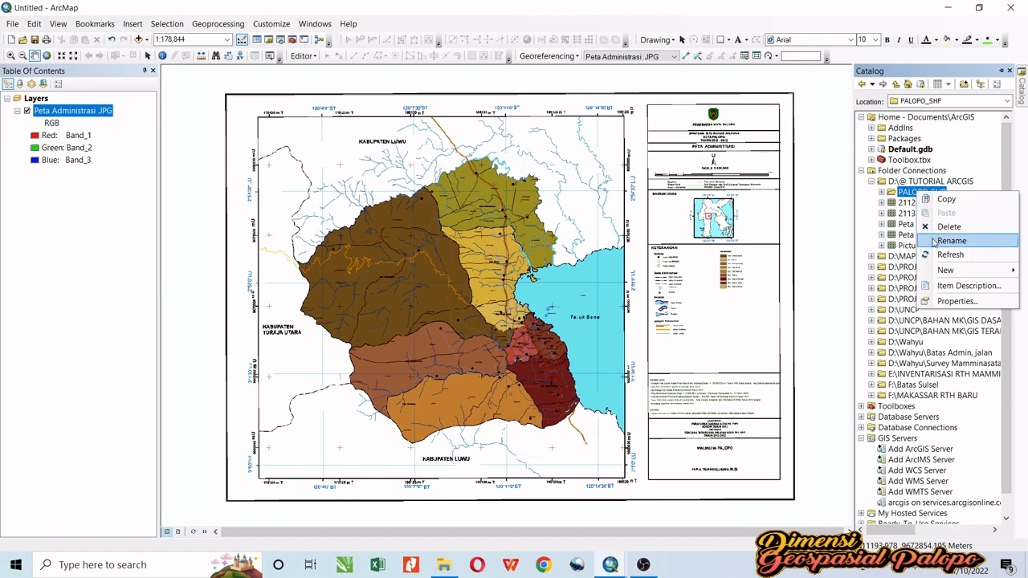
{"action": "mouse_move", "coordinate": [943, 270]}
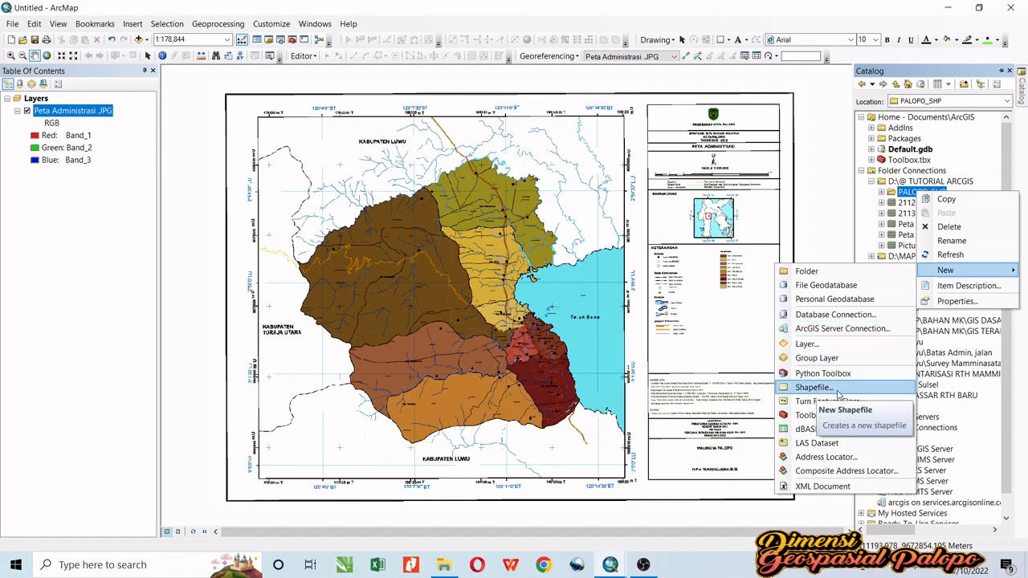
{"action": "left_click", "coordinate": [838, 390]}
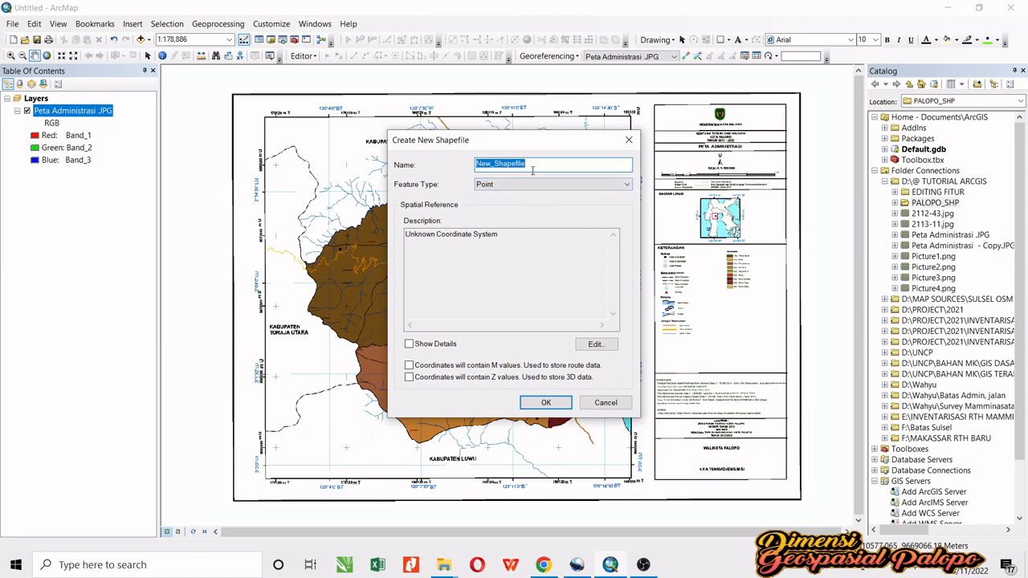
{"action": "left_click_drag", "start_coordinate": [545, 165], "coordinate": [474, 164]}
{"action": "type", "text": "Batas_Kota_Ar"}
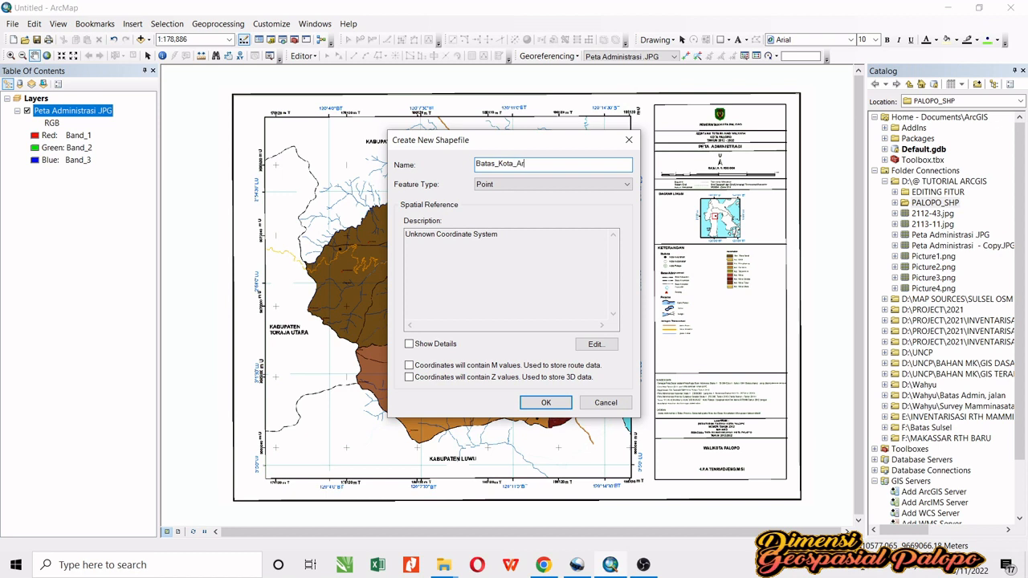
{"action": "left_click", "coordinate": [501, 185]}
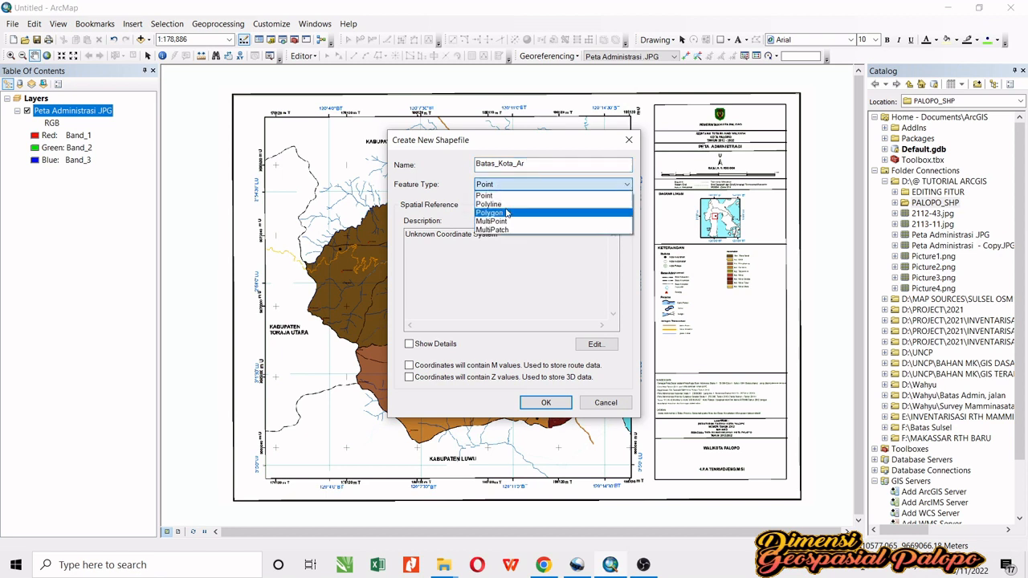
{"action": "left_click", "coordinate": [507, 215]}
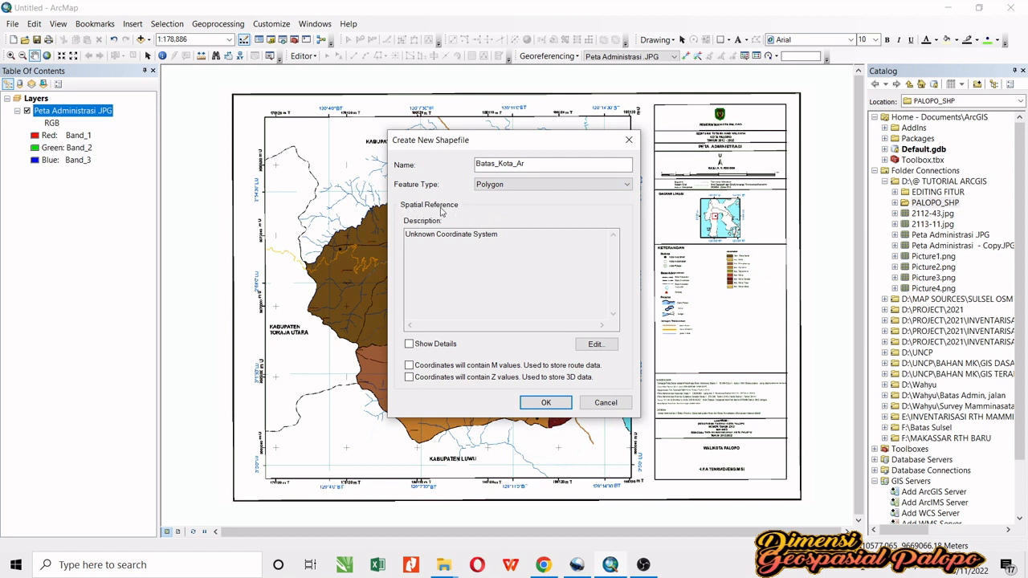
Step: Assign the projected coordinate system WGS 1984 UTM Zone 51S (Southern Hemisphere) to the new shapefile and create it
{"action": "left_click", "coordinate": [611, 346]}
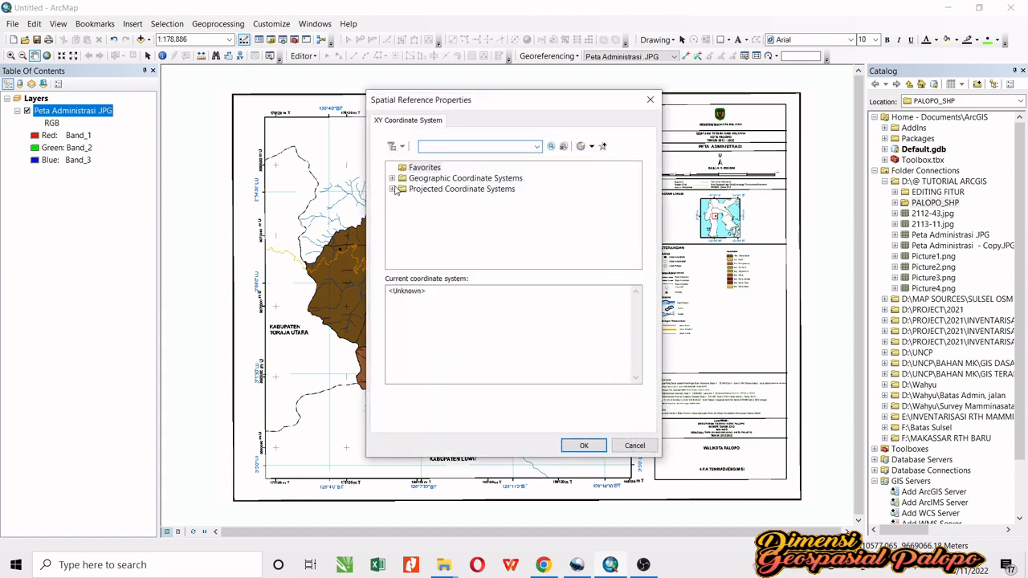
{"action": "left_click", "coordinate": [392, 190]}
{"action": "scroll", "coordinate": [398, 201], "scroll_direction": "down", "scroll_amount": 2}
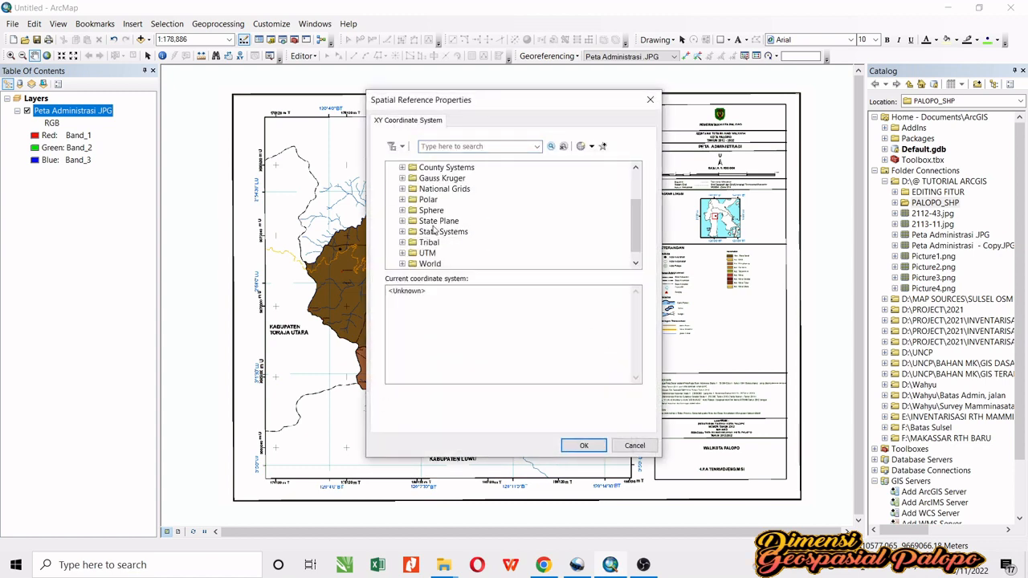
{"action": "left_click", "coordinate": [401, 241]}
{"action": "scroll", "coordinate": [405, 245], "scroll_direction": "down", "scroll_amount": 5}
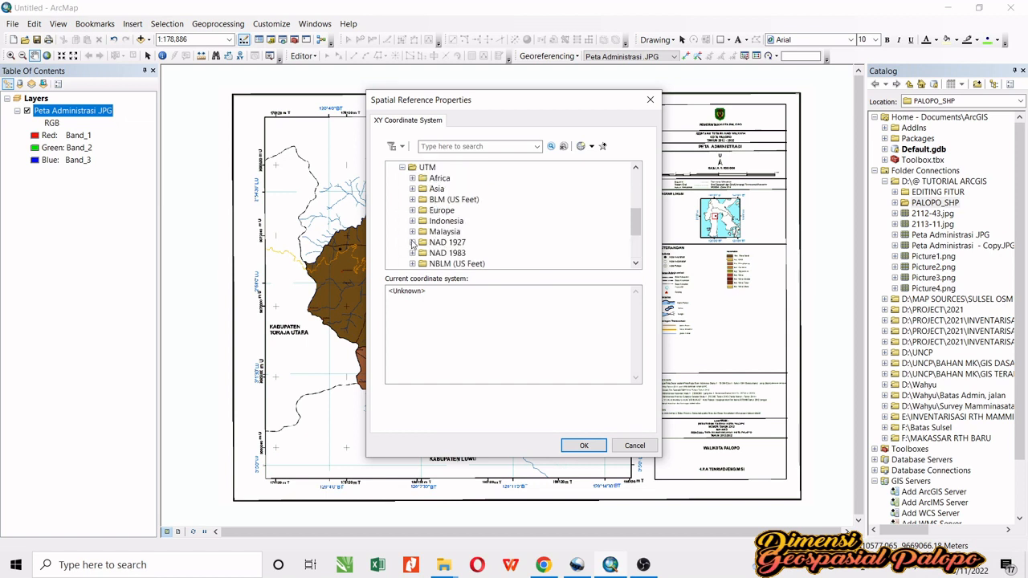
{"action": "left_click", "coordinate": [412, 242]}
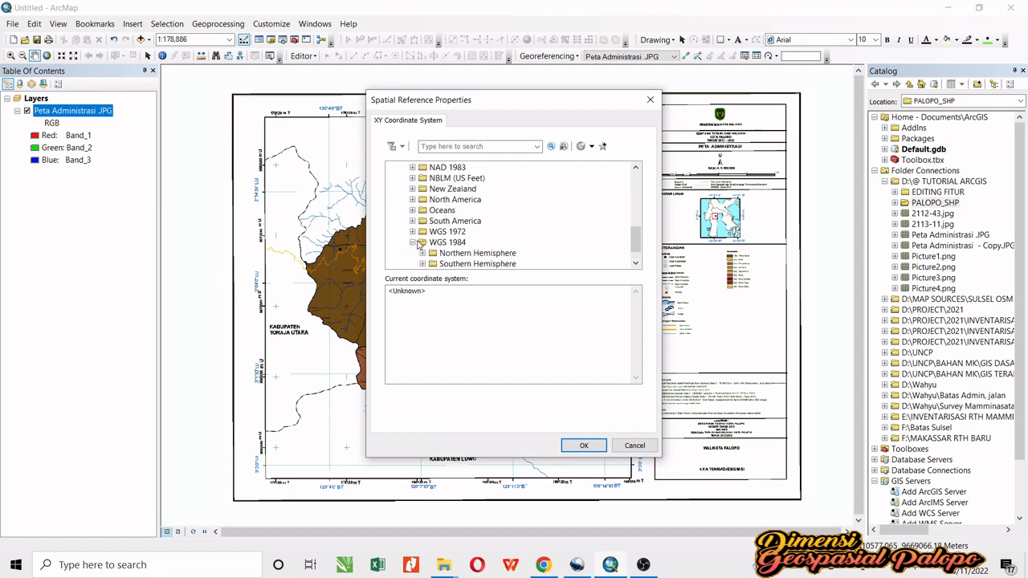
{"action": "scroll", "coordinate": [422, 248], "scroll_direction": "down", "scroll_amount": 1}
{"action": "left_click", "coordinate": [421, 242]}
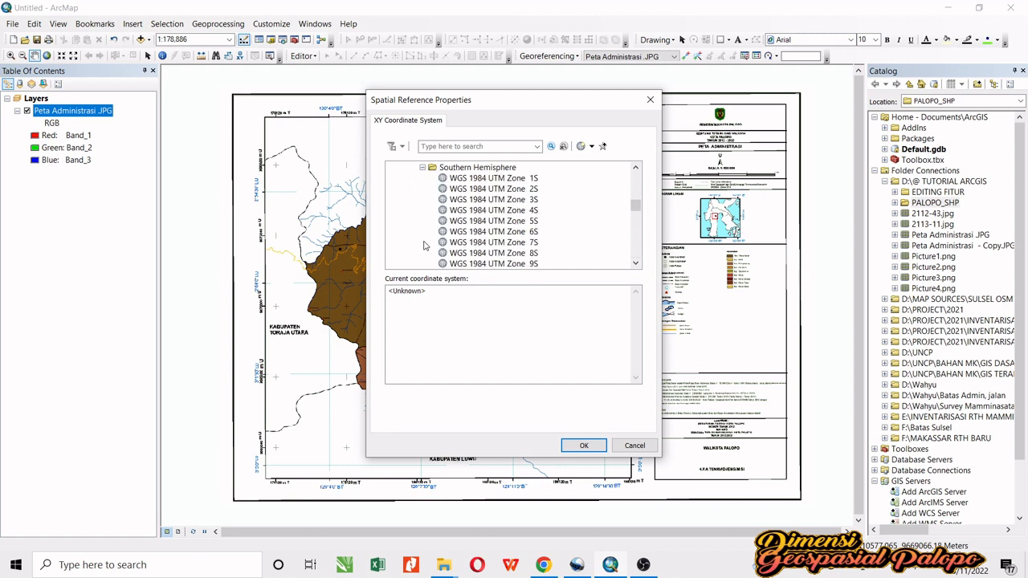
{"action": "scroll", "coordinate": [430, 245], "scroll_direction": "down", "scroll_amount": 5}
{"action": "scroll", "coordinate": [432, 243], "scroll_direction": "down", "scroll_amount": 12}
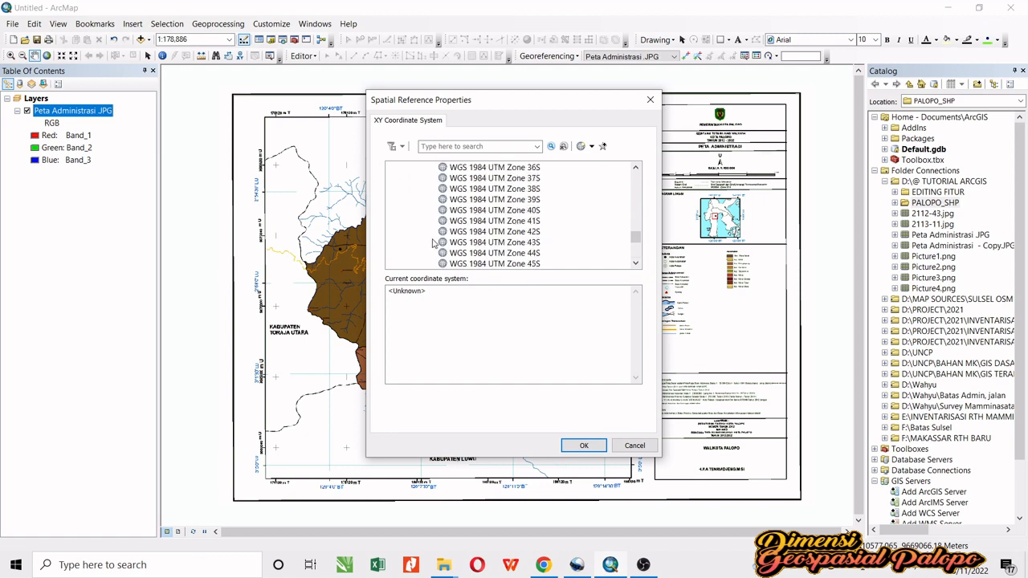
{"action": "scroll", "coordinate": [433, 242], "scroll_direction": "up", "scroll_amount": 1}
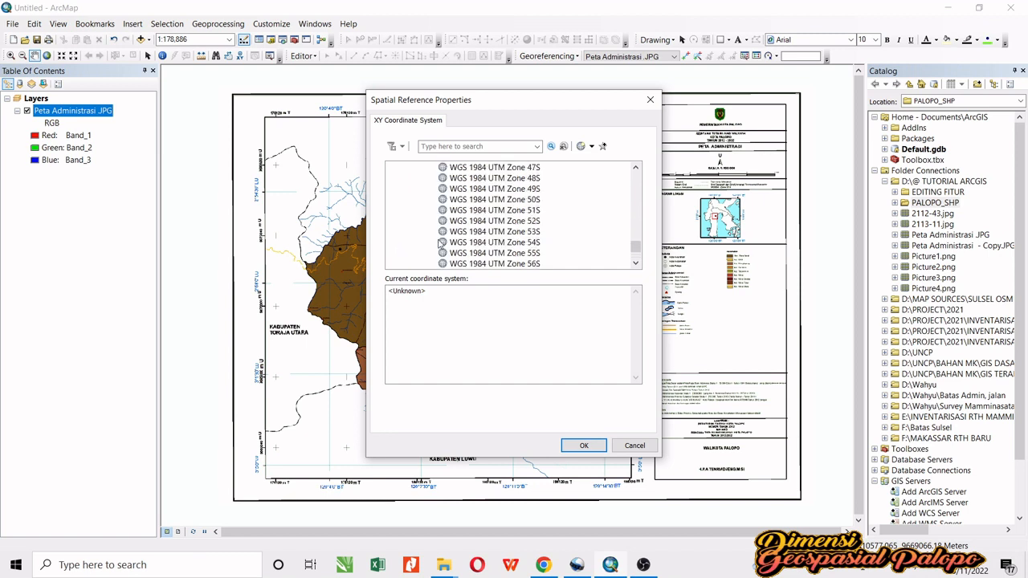
{"action": "left_click", "coordinate": [490, 210]}
{"action": "left_click", "coordinate": [588, 450]}
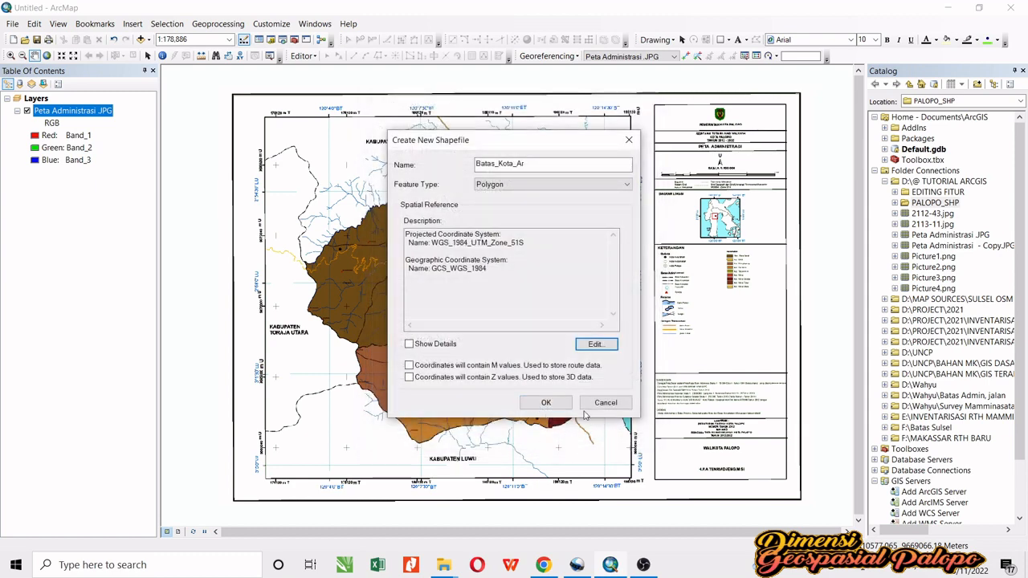
{"action": "left_click", "coordinate": [547, 410]}
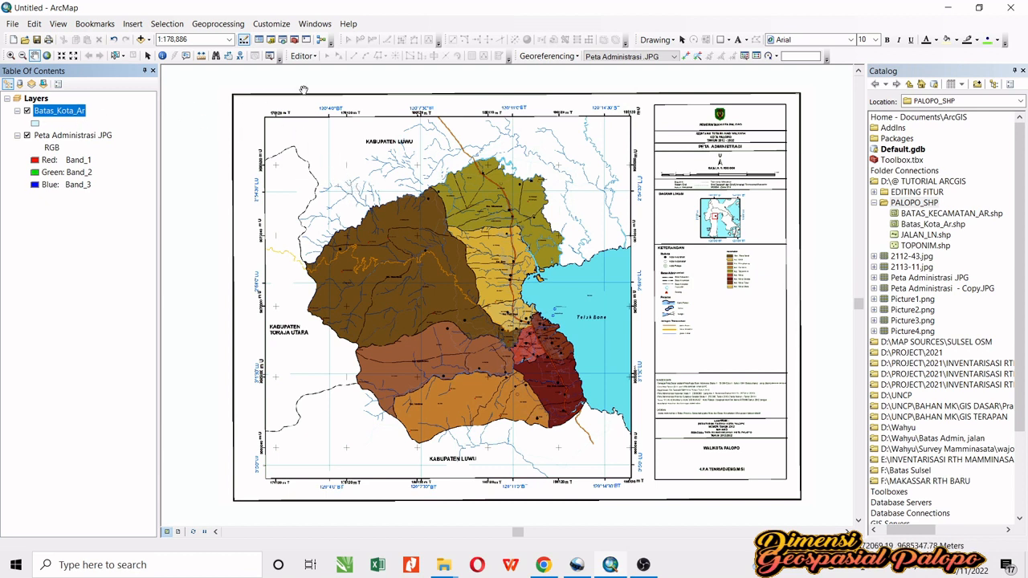
Step: Start an edit session, choose the Batas_Kota_Ar template for polygon construction, and close the Catalog to free map space
{"action": "left_click", "coordinate": [303, 56]}
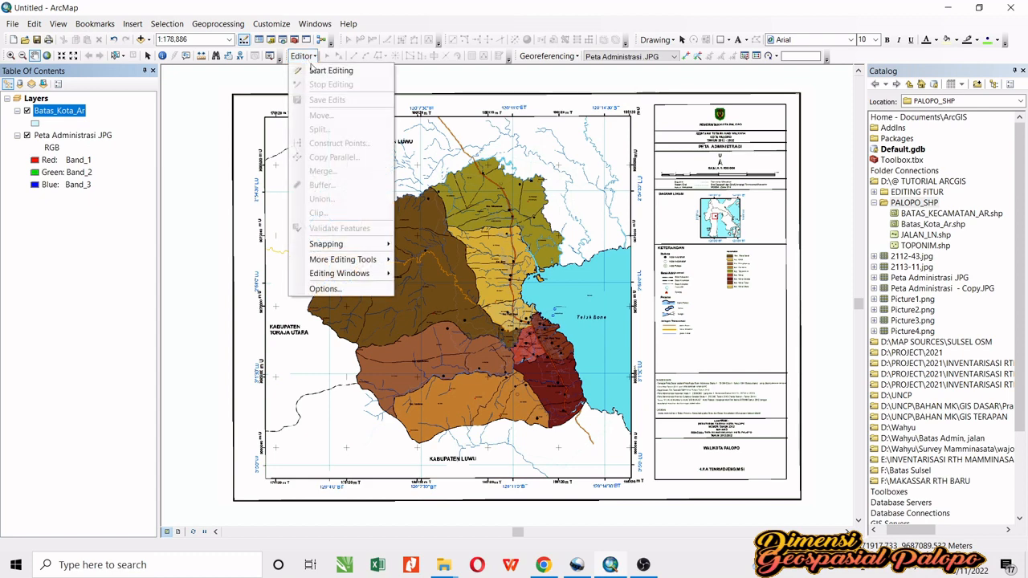
{"action": "left_click", "coordinate": [325, 71]}
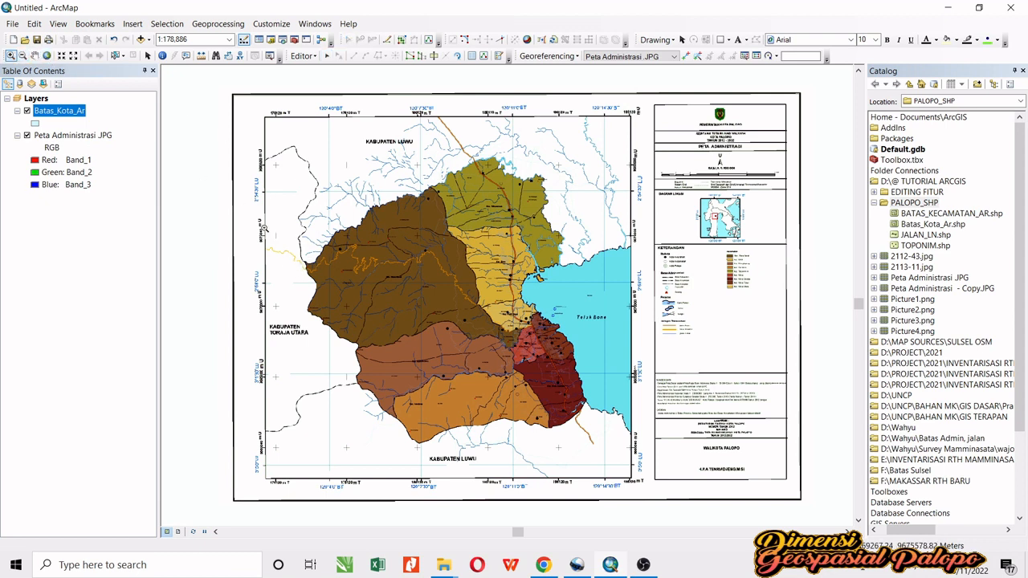
{"action": "left_click_drag", "start_coordinate": [263, 233], "coordinate": [424, 324]}
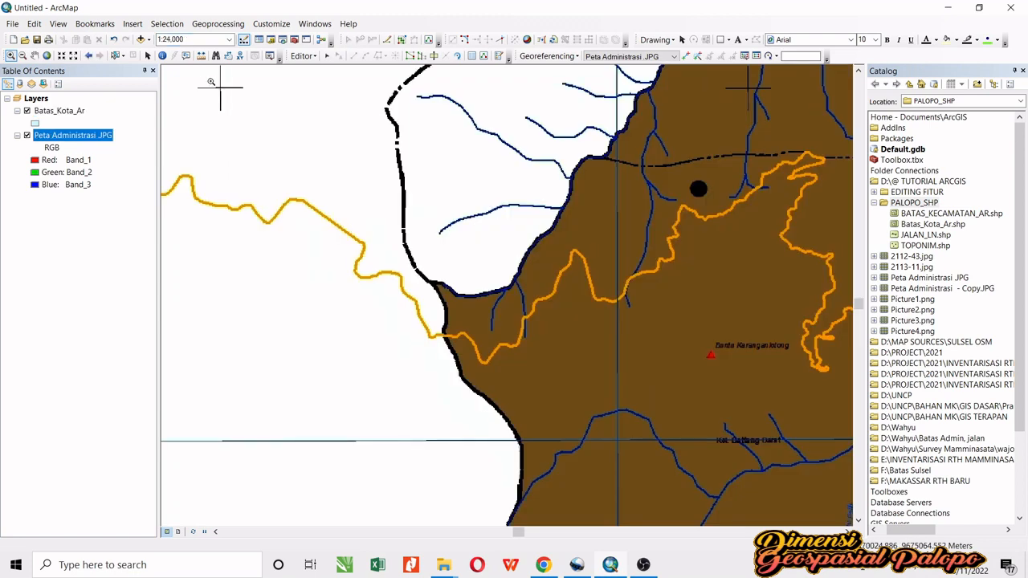
{"action": "left_click_drag", "start_coordinate": [474, 188], "coordinate": [436, 241]}
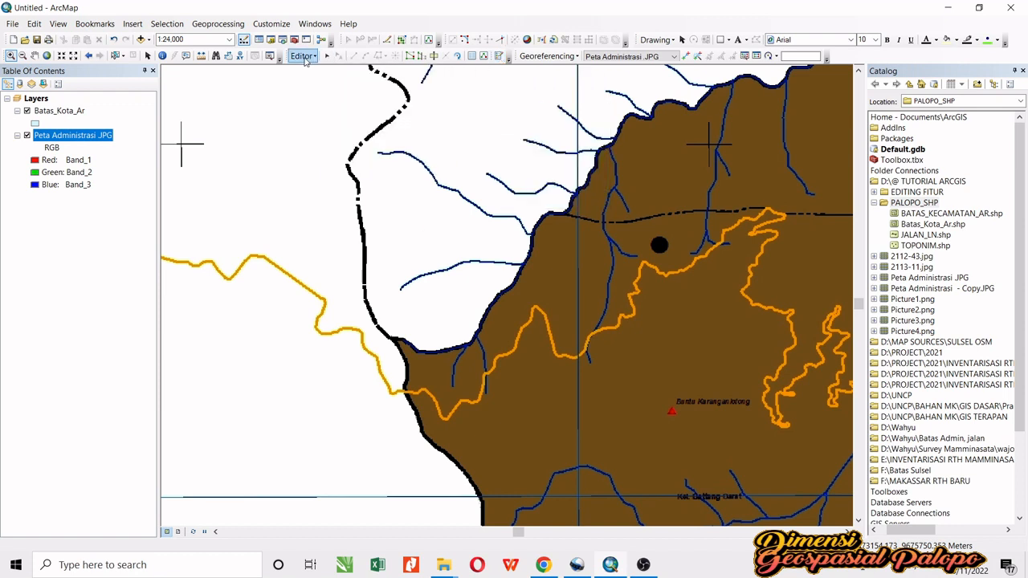
{"action": "left_click", "coordinate": [498, 56]}
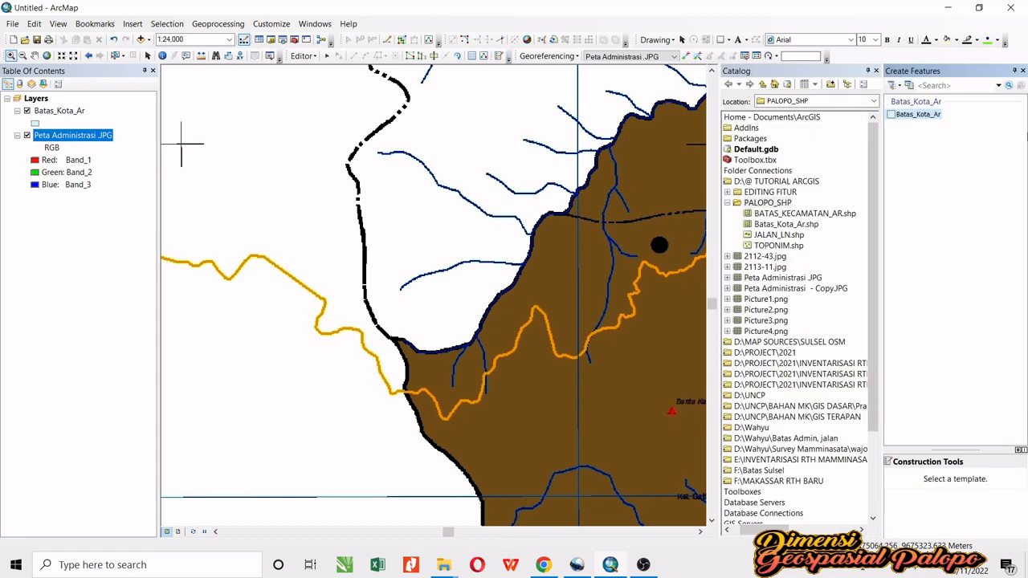
{"action": "left_click", "coordinate": [916, 114]}
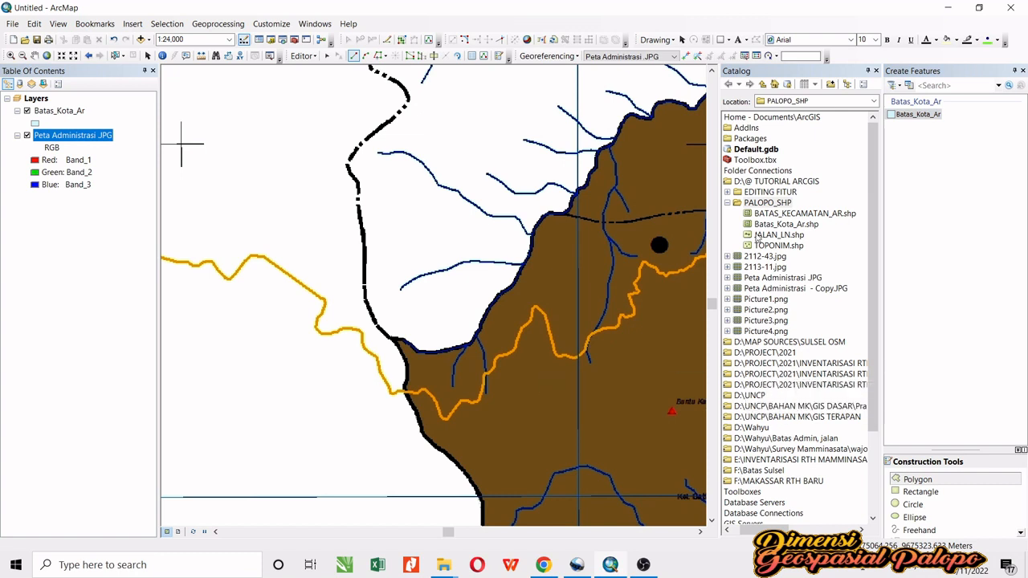
{"action": "left_click", "coordinate": [876, 71]}
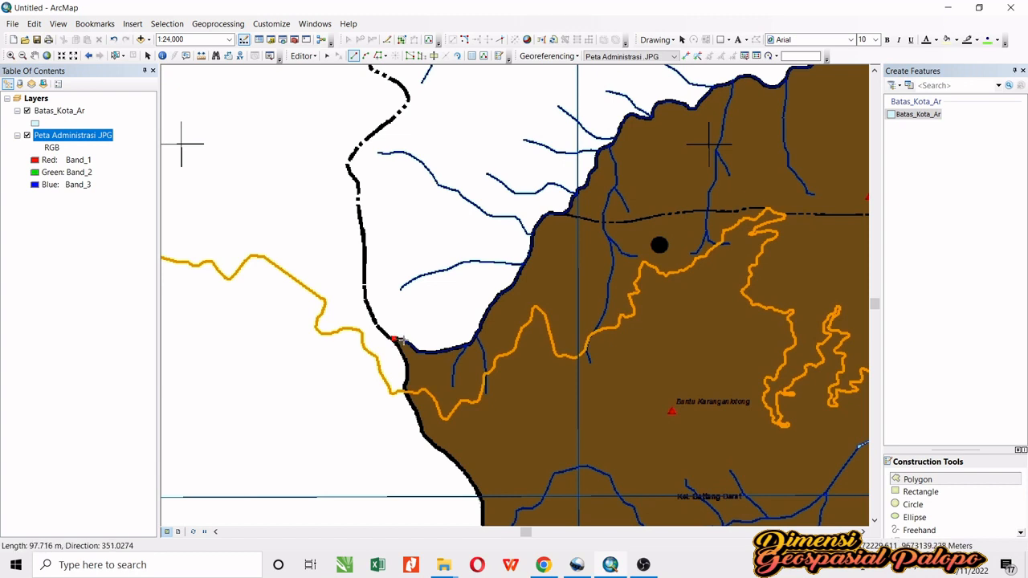
Step: Begin the Batas_Kota_Ar polygon where the dash-dot line meets the brown area's western corner, tracing vertices northeast along its black boundary
{"action": "left_click", "coordinate": [404, 342]}
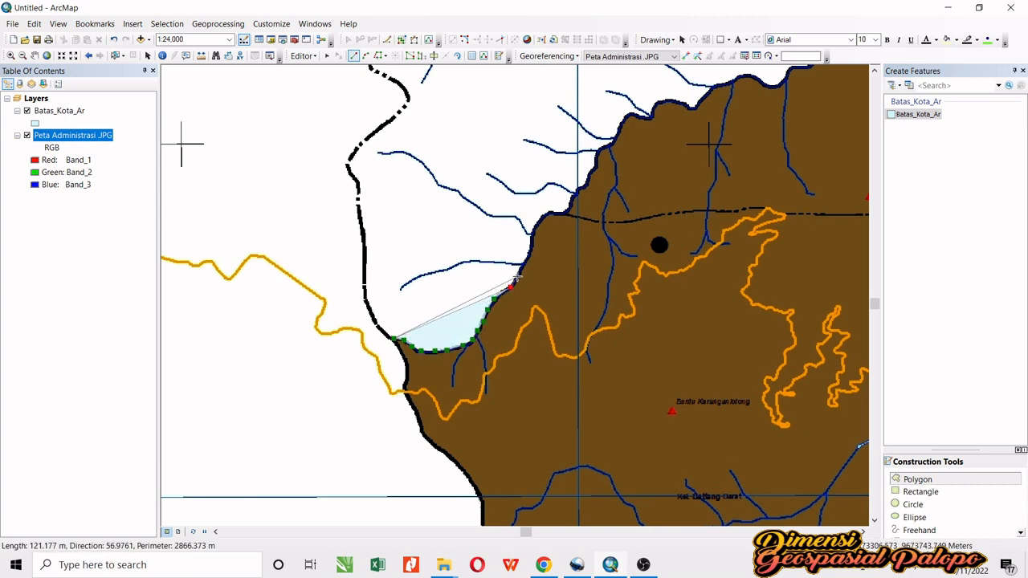
{"action": "left_click", "coordinate": [530, 232]}
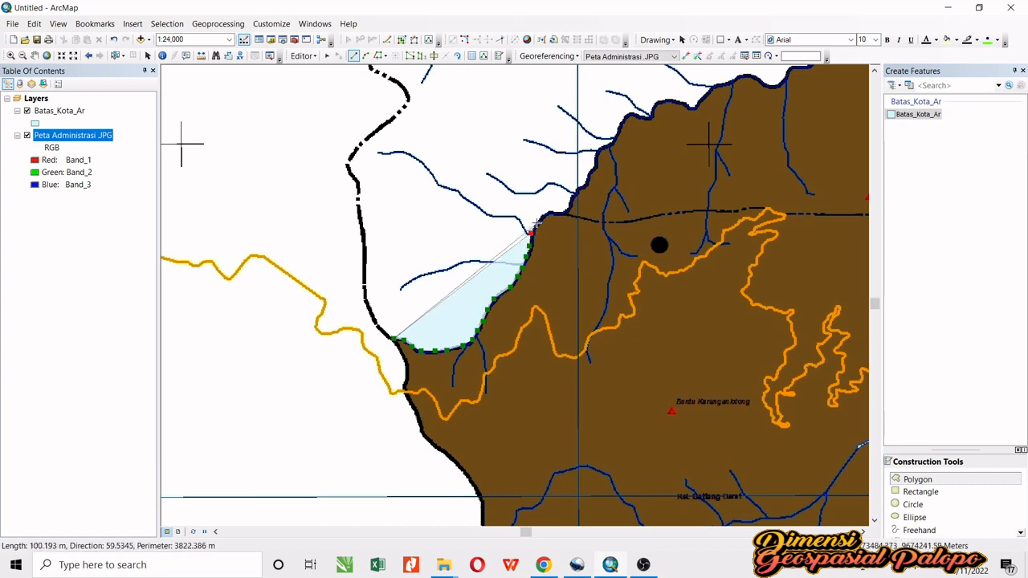
{"action": "left_click", "coordinate": [591, 173]}
{"action": "left_click", "coordinate": [596, 166]}
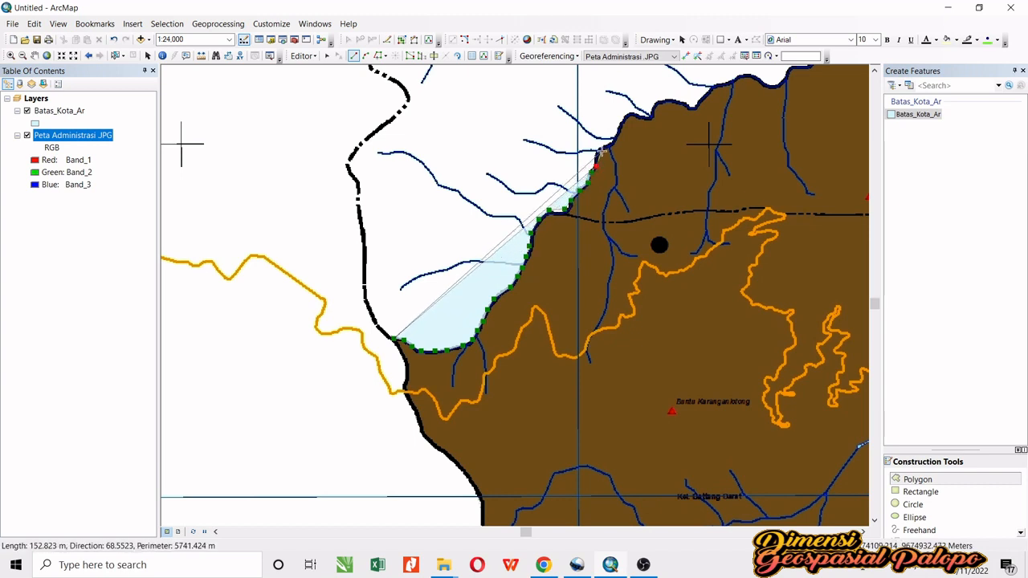
{"action": "left_click", "coordinate": [601, 151]}
{"action": "left_click", "coordinate": [614, 144]}
{"action": "left_click", "coordinate": [624, 123]}
{"action": "left_click", "coordinate": [629, 111]}
{"action": "left_click", "coordinate": [638, 115]}
{"action": "left_click", "coordinate": [649, 117]}
{"action": "left_click", "coordinate": [654, 102]}
{"action": "left_click", "coordinate": [664, 100]}
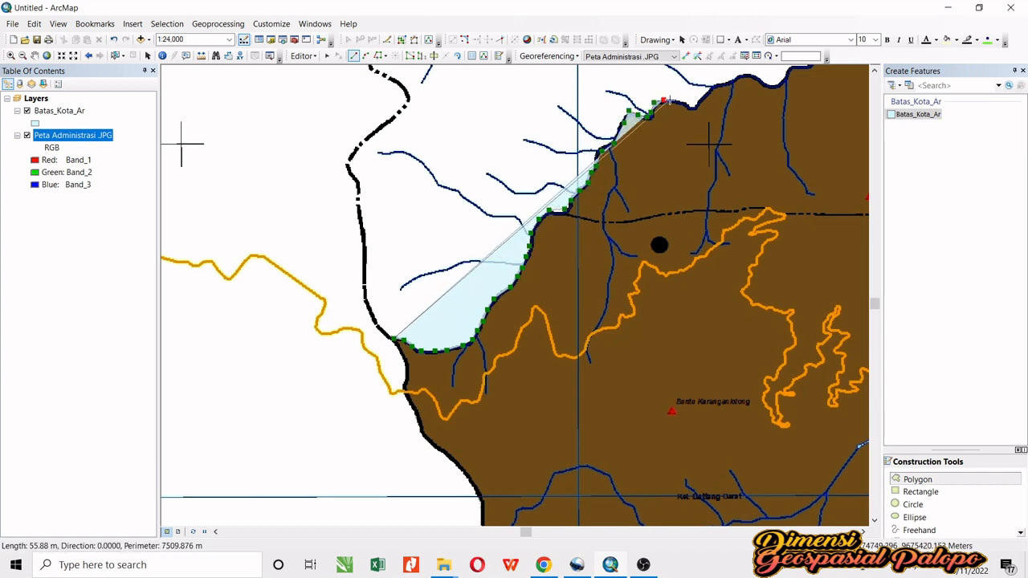
{"action": "left_click", "coordinate": [672, 101]}
{"action": "left_click", "coordinate": [682, 102]}
{"action": "left_click", "coordinate": [689, 105]}
{"action": "left_click", "coordinate": [699, 103]}
{"action": "left_click", "coordinate": [706, 93]}
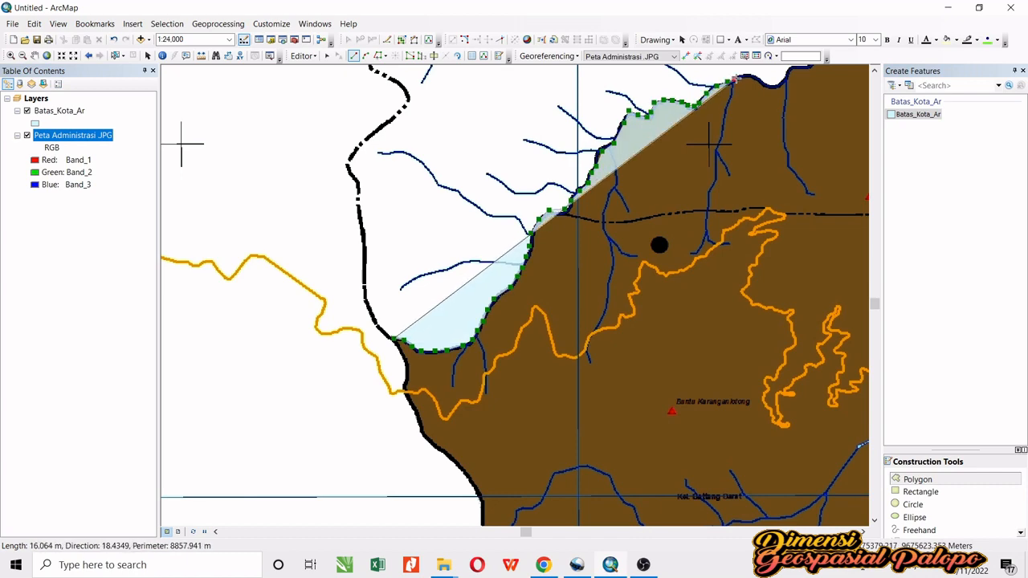
{"action": "left_click", "coordinate": [756, 78]}
{"action": "left_click", "coordinate": [764, 80]}
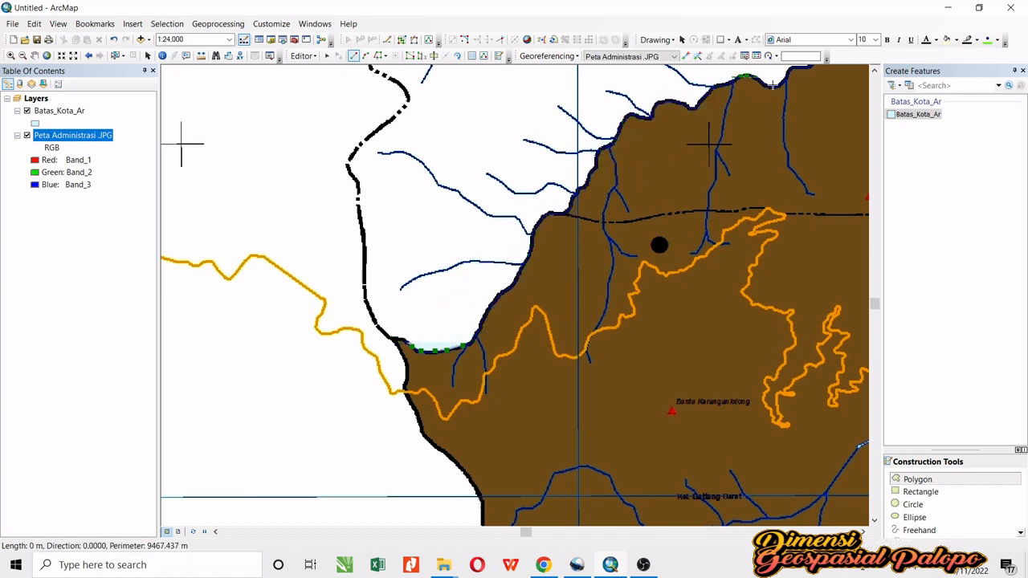
{"action": "left_click", "coordinate": [771, 83]}
{"action": "left_click", "coordinate": [777, 84]}
{"action": "left_click", "coordinate": [785, 78]}
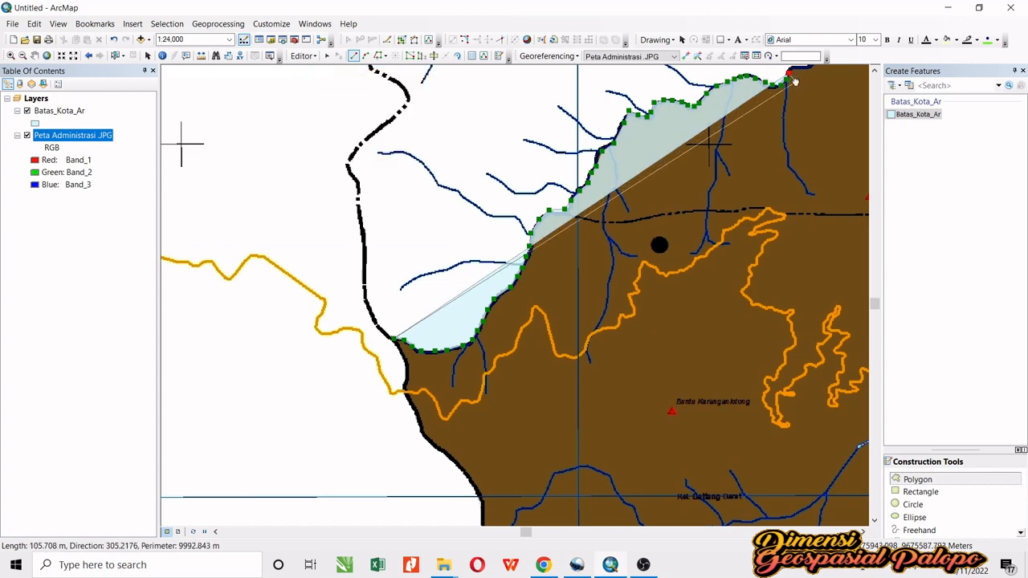
Step: Continue the Batas_Kota_Ar polygon northeast along the brown area's black boundary, past the river confluence northwest of Kel. Padang Lambe
{"action": "left_click_drag", "start_coordinate": [795, 81], "coordinate": [551, 325]}
{"action": "mouse_move", "coordinate": [636, 260]}
{"action": "left_mouse_down"}
{"action": "mouse_move", "coordinate": [496, 324]}
{"action": "mouse_move", "coordinate": [360, 359]}
{"action": "left_mouse_up"}
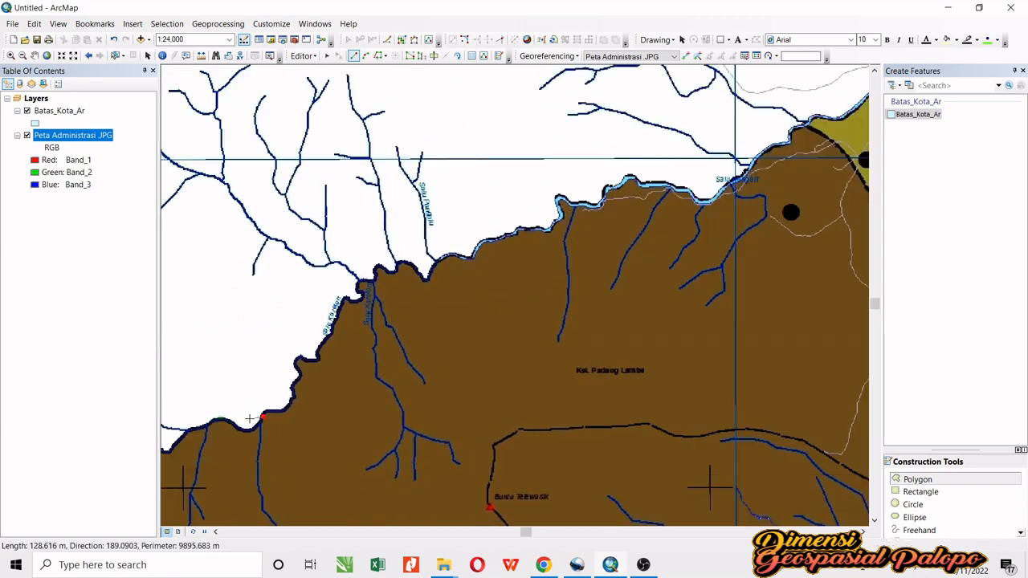
{"action": "left_click", "coordinate": [291, 397]}
{"action": "left_click", "coordinate": [299, 372]}
{"action": "left_click", "coordinate": [317, 359]}
{"action": "left_click", "coordinate": [330, 332]}
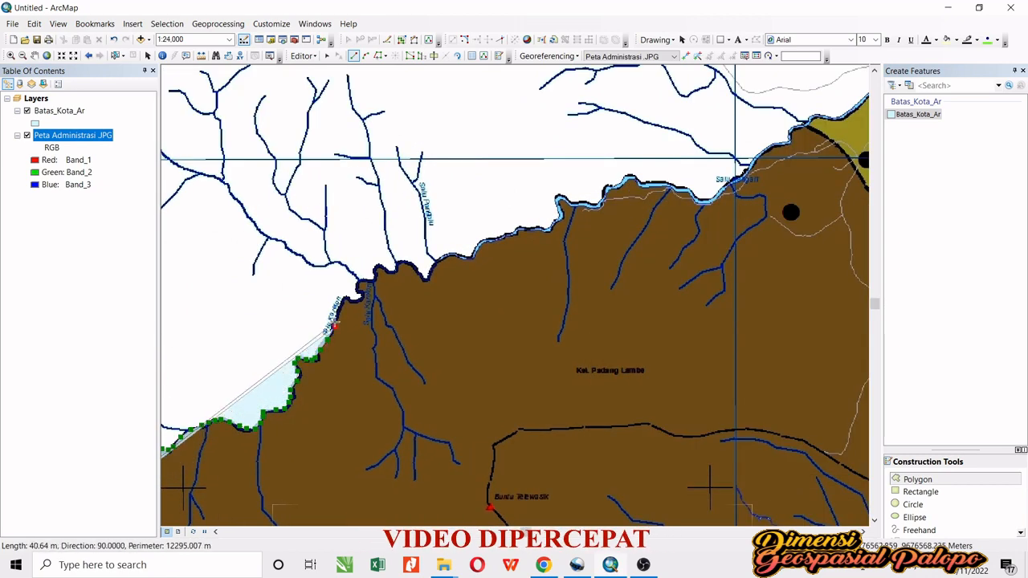
{"action": "left_click", "coordinate": [342, 299]}
{"action": "left_click", "coordinate": [358, 299]}
{"action": "left_click", "coordinate": [360, 285]}
{"action": "left_click", "coordinate": [373, 271]}
{"action": "left_click", "coordinate": [388, 263]}
{"action": "left_click", "coordinate": [411, 261]}
{"action": "left_click", "coordinate": [433, 262]}
{"action": "left_click", "coordinate": [452, 256]}
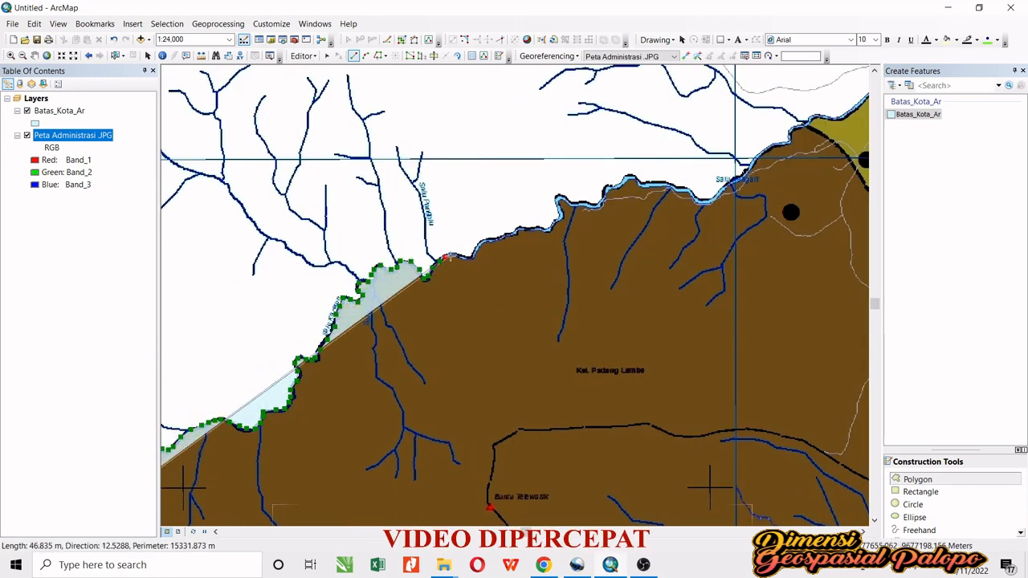
Step: Trace the polygon east along the brown area's northern edge, following the river bends north of Kel. Padang Lambe
{"action": "left_click", "coordinate": [473, 253]}
{"action": "left_click", "coordinate": [491, 239]}
{"action": "left_click", "coordinate": [505, 235]}
{"action": "left_click", "coordinate": [517, 230]}
{"action": "left_click", "coordinate": [532, 229]}
{"action": "left_click", "coordinate": [551, 225]}
{"action": "left_click", "coordinate": [556, 212]}
{"action": "left_click", "coordinate": [560, 200]}
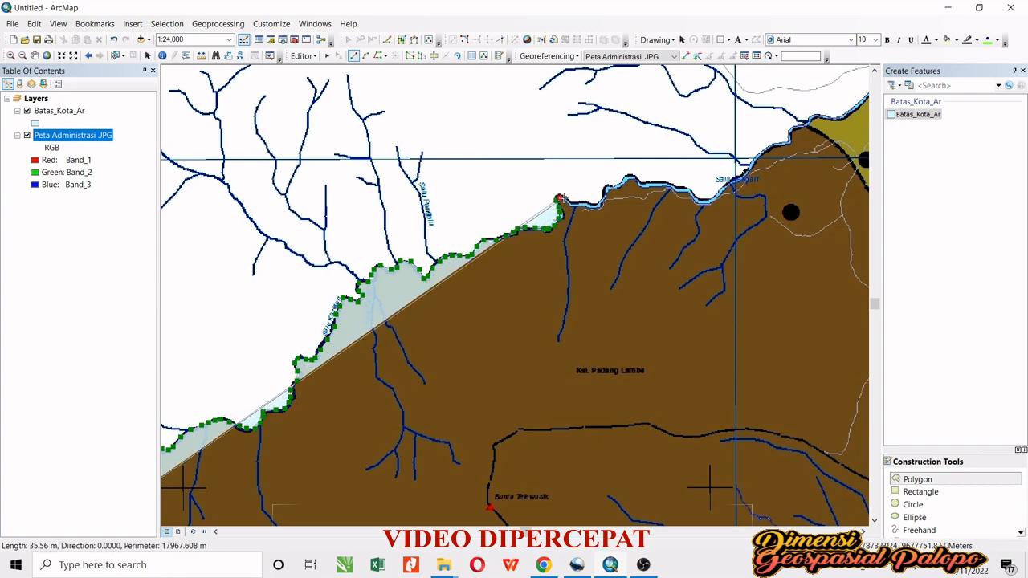
{"action": "left_click", "coordinate": [577, 206]}
{"action": "left_click", "coordinate": [596, 204]}
{"action": "left_click", "coordinate": [606, 191]}
{"action": "left_click", "coordinate": [612, 188]}
{"action": "left_click", "coordinate": [631, 175]}
{"action": "left_click", "coordinate": [646, 183]}
{"action": "left_click", "coordinate": [665, 185]}
{"action": "left_click", "coordinate": [685, 188]}
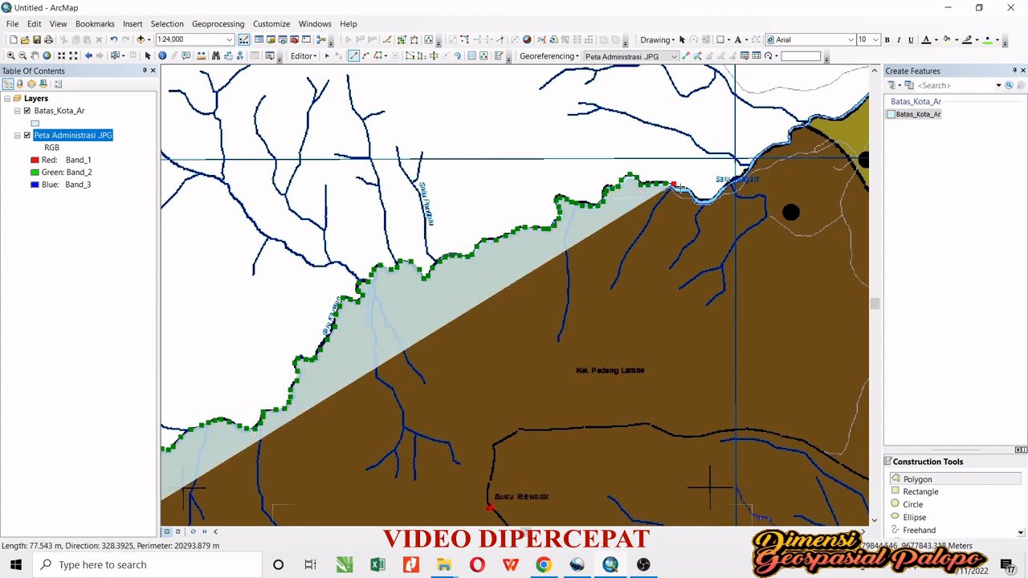
Step: Trace the polygon along the river dip and northeast toward the point where the brown area meets the olive area
{"action": "left_click", "coordinate": [698, 197]}
{"action": "left_click", "coordinate": [714, 196]}
{"action": "left_click", "coordinate": [724, 190]}
{"action": "left_click", "coordinate": [734, 183]}
{"action": "left_click", "coordinate": [742, 179]}
{"action": "left_click", "coordinate": [748, 174]}
{"action": "left_click", "coordinate": [754, 166]}
{"action": "left_click", "coordinate": [759, 158]}
{"action": "left_click", "coordinate": [765, 150]}
{"action": "left_click", "coordinate": [788, 142]}
Step: Extend the polygon along the olive area's river edge north of Kel. Sumarambu and Kel. Jaya, stopping short of the orange road
{"action": "left_click_drag", "start_coordinate": [788, 142], "coordinate": [262, 396]}
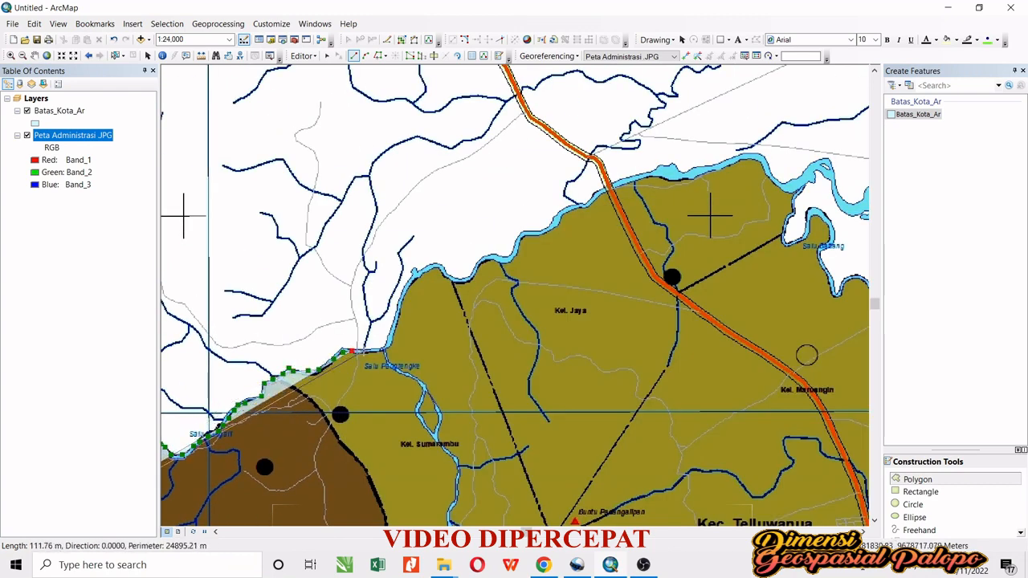
{"action": "left_click", "coordinate": [405, 287]}
{"action": "left_click", "coordinate": [418, 273]}
{"action": "left_click", "coordinate": [432, 264]}
{"action": "left_click", "coordinate": [442, 270]}
{"action": "left_click", "coordinate": [456, 278]}
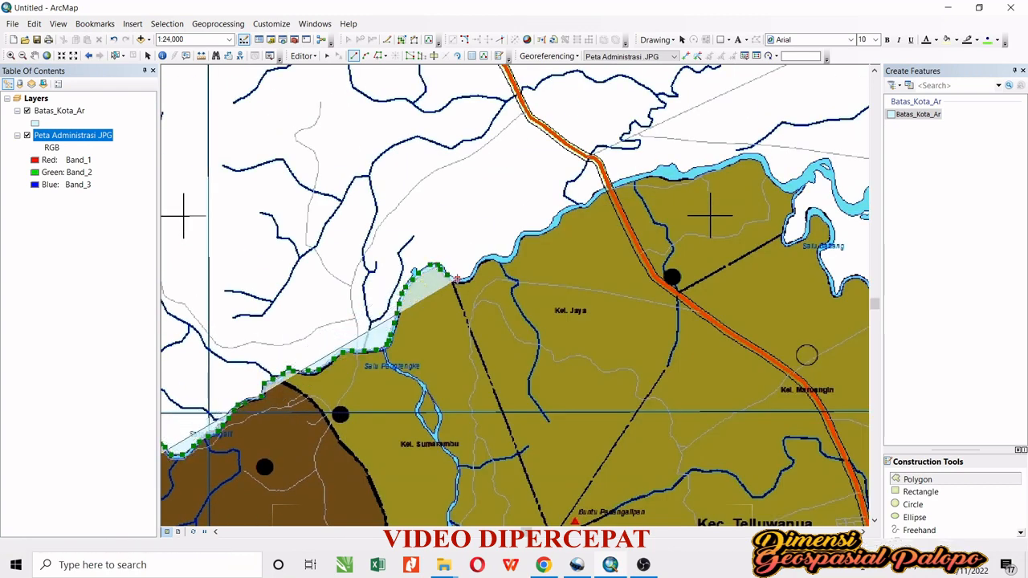
{"action": "left_click", "coordinate": [470, 278]}
{"action": "left_click", "coordinate": [483, 261]}
{"action": "left_click", "coordinate": [514, 249]}
{"action": "left_click", "coordinate": [527, 240]}
{"action": "left_click", "coordinate": [540, 231]}
{"action": "left_click", "coordinate": [554, 221]}
{"action": "left_click", "coordinate": [568, 212]}
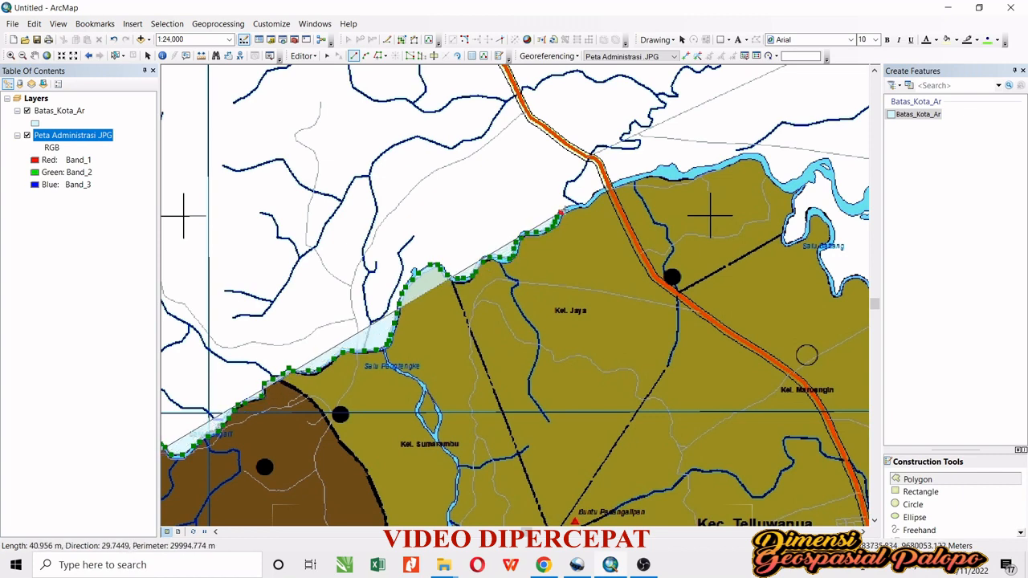
Step: Carry the polygon boundary across the orange road and east along the olive area's northern river edge
{"action": "left_click", "coordinate": [583, 203]}
{"action": "left_click", "coordinate": [599, 193]}
{"action": "left_click", "coordinate": [614, 185]}
{"action": "left_click", "coordinate": [633, 178]}
{"action": "left_click", "coordinate": [645, 174]}
{"action": "left_click", "coordinate": [659, 171]}
{"action": "left_click", "coordinate": [667, 170]}
{"action": "left_click", "coordinate": [678, 170]}
{"action": "left_click", "coordinate": [692, 172]}
{"action": "left_click", "coordinate": [709, 168]}
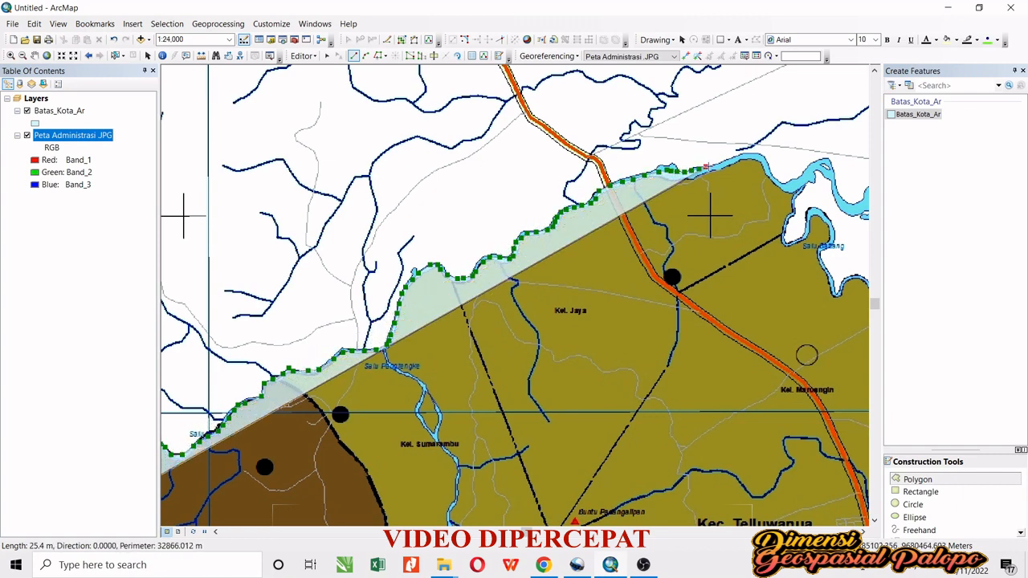
Step: Undo the last three boundary vertices and retrace the river's southern bank east of the orange road
{"action": "key", "text": "ctrl+z"}
{"action": "key", "text": "ctrl+z"}
{"action": "key", "text": "ctrl+z"}
{"action": "left_click", "coordinate": [673, 177]}
{"action": "left_click", "coordinate": [687, 175]}
{"action": "left_click", "coordinate": [701, 172]}
{"action": "left_click", "coordinate": [714, 167]}
{"action": "left_click", "coordinate": [728, 163]}
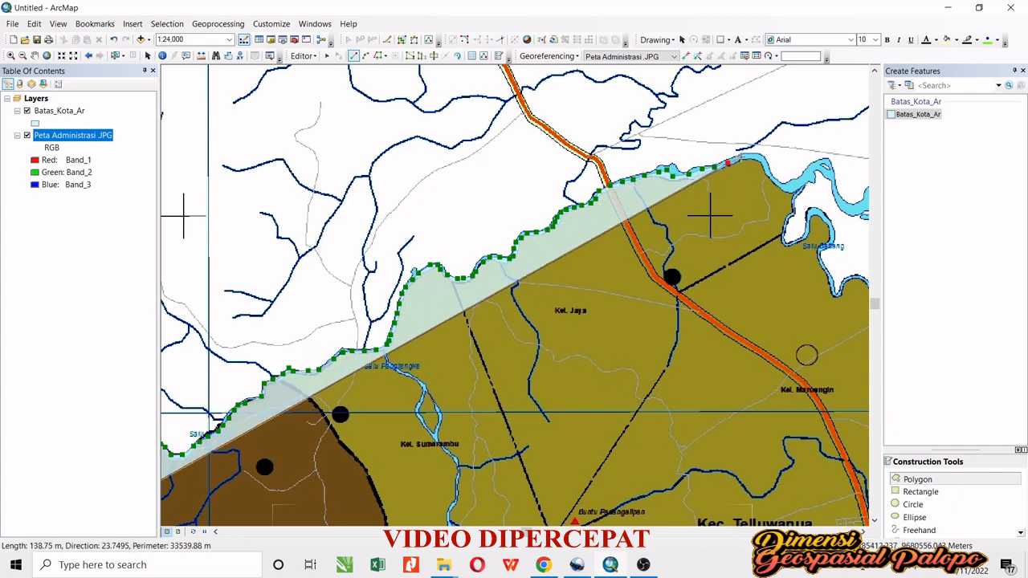
Step: Trace the boundary over the river's crest, down to the meander, and south along the olive area's edge inside it
{"action": "left_click", "coordinate": [749, 156]}
{"action": "left_click", "coordinate": [757, 159]}
{"action": "left_click", "coordinate": [763, 162]}
{"action": "left_click", "coordinate": [773, 178]}
{"action": "left_click", "coordinate": [786, 187]}
{"action": "left_click", "coordinate": [805, 185]}
{"action": "left_click", "coordinate": [795, 198]}
{"action": "left_click", "coordinate": [790, 217]}
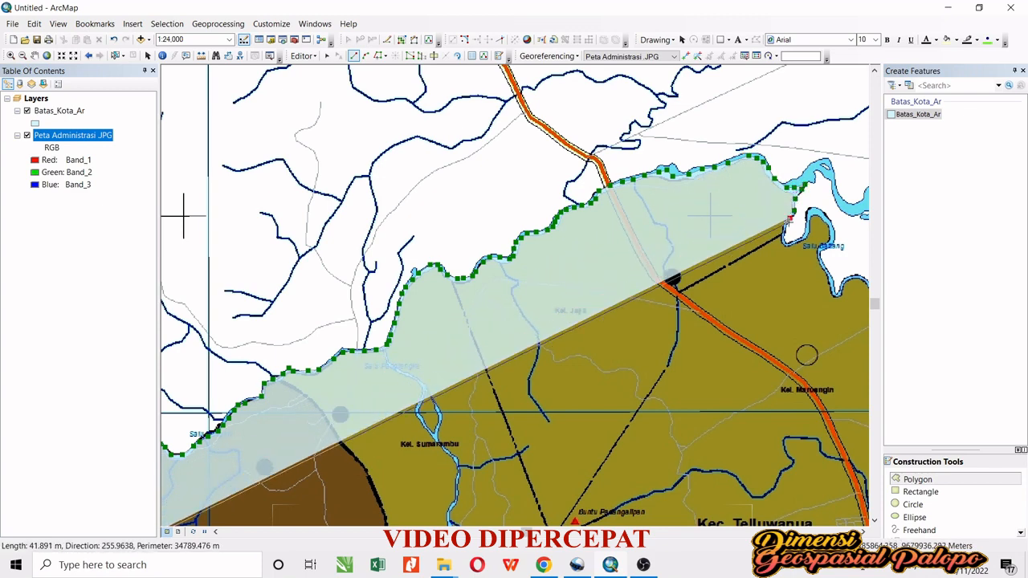
Step: Trace the boundary around the narrow river loop and the pointed notch northeast of Kel. Maroangin
{"action": "left_click", "coordinate": [785, 231]}
{"action": "left_click", "coordinate": [791, 243]}
{"action": "left_click", "coordinate": [804, 236]}
{"action": "left_click", "coordinate": [810, 216]}
{"action": "left_click", "coordinate": [816, 212]}
{"action": "left_click", "coordinate": [825, 215]}
{"action": "left_click", "coordinate": [832, 225]}
{"action": "left_click", "coordinate": [833, 240]}
{"action": "left_click", "coordinate": [819, 256]}
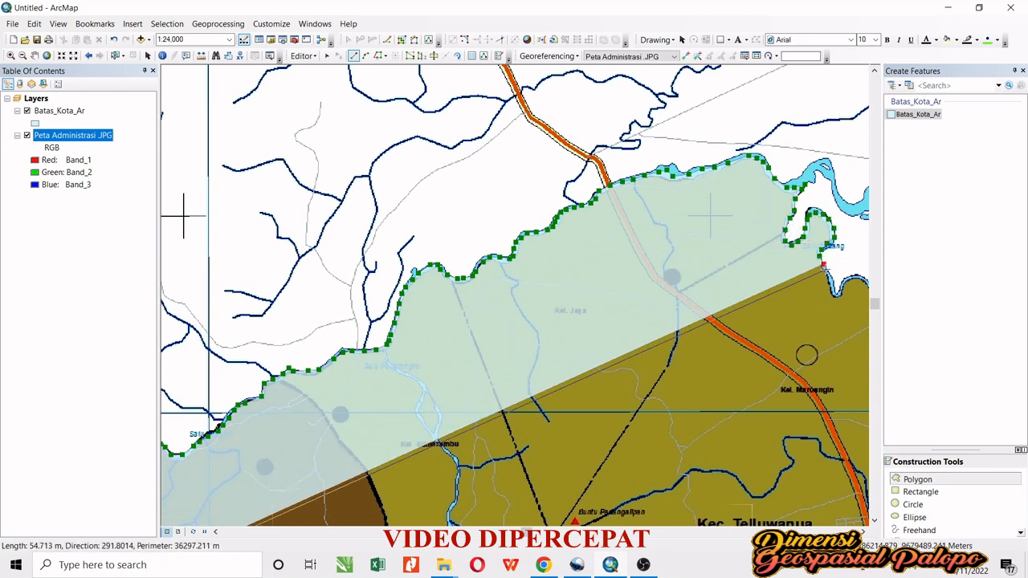
{"action": "left_click", "coordinate": [824, 270]}
{"action": "left_click", "coordinate": [838, 296]}
{"action": "left_click", "coordinate": [846, 279]}
{"action": "left_click", "coordinate": [860, 277]}
Step: Extend the boundary southeast from the pointed notch, past the river junction and around the first small bend beyond it
{"action": "left_click_drag", "start_coordinate": [859, 278], "coordinate": [338, 209]}
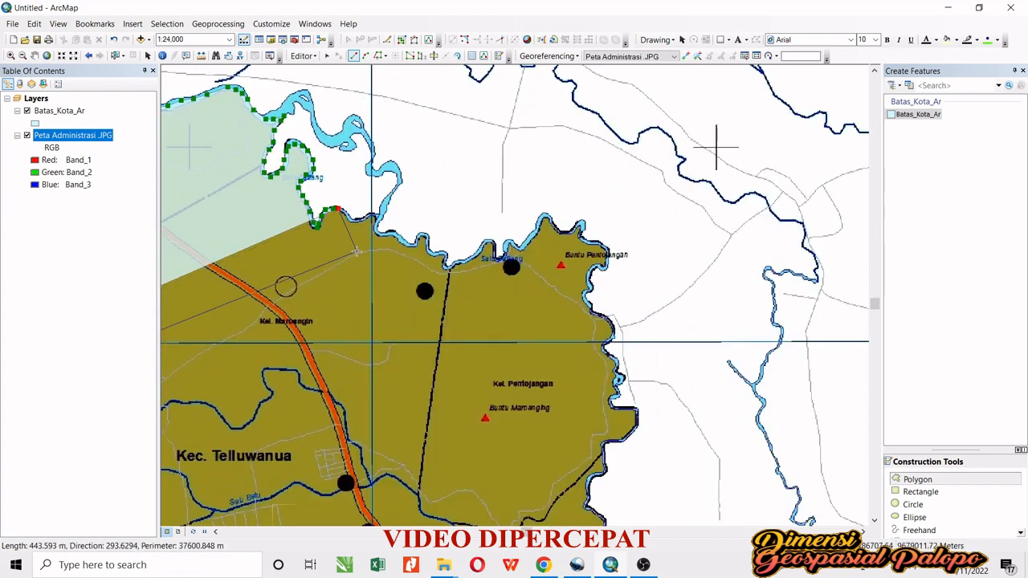
{"action": "scroll", "coordinate": [362, 218], "scroll_direction": "up", "scroll_amount": 1}
{"action": "scroll", "coordinate": [356, 225], "scroll_direction": "down", "scroll_amount": 1}
{"action": "left_click", "coordinate": [343, 213]}
{"action": "left_click", "coordinate": [353, 219]}
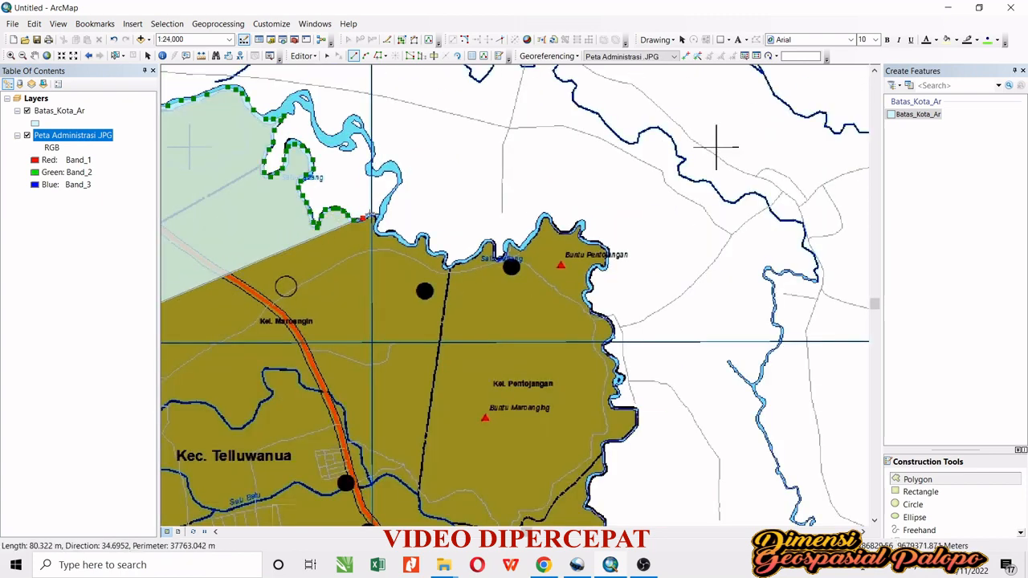
{"action": "left_click", "coordinate": [376, 220]}
{"action": "left_click", "coordinate": [383, 227]}
{"action": "left_click", "coordinate": [391, 233]}
{"action": "left_click", "coordinate": [400, 234]}
{"action": "left_click", "coordinate": [410, 236]}
{"action": "left_click", "coordinate": [419, 235]}
{"action": "left_click", "coordinate": [426, 241]}
{"action": "left_click", "coordinate": [430, 250]}
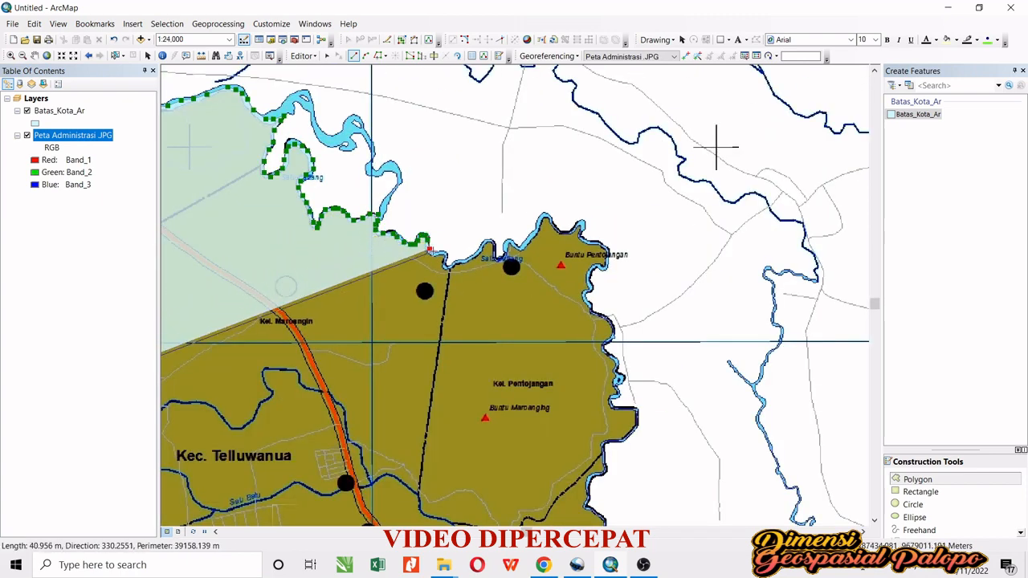
Step: Trace the polygon east along the winding river edge to the olive area's northeastern corner by Buntu Pentojangan
{"action": "left_click", "coordinate": [443, 256]}
{"action": "left_click", "coordinate": [447, 267]}
{"action": "left_click", "coordinate": [460, 263]}
{"action": "left_click", "coordinate": [479, 252]}
{"action": "left_click", "coordinate": [489, 240]}
{"action": "left_click", "coordinate": [496, 249]}
{"action": "left_click", "coordinate": [502, 259]}
{"action": "left_click", "coordinate": [508, 243]}
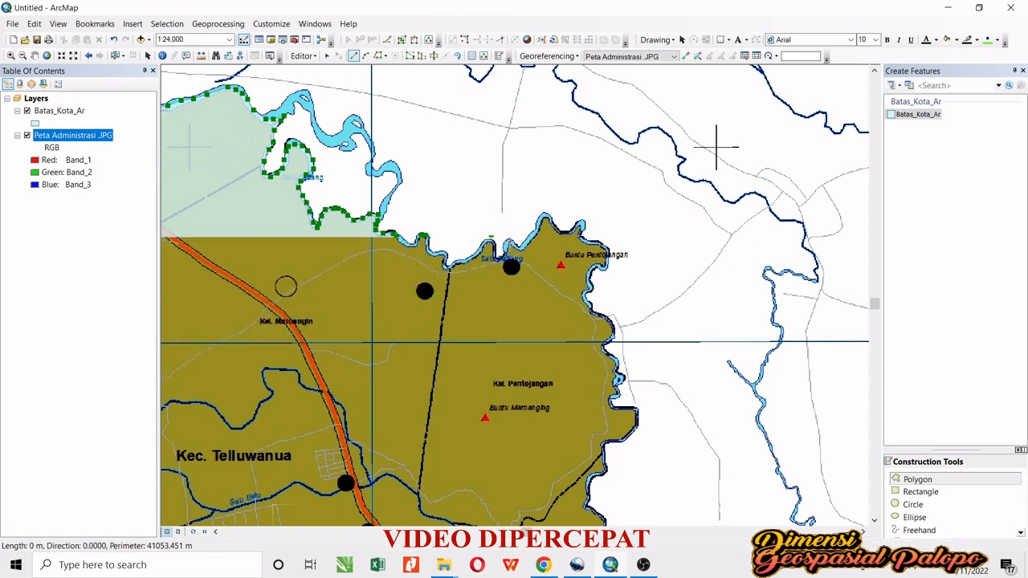
{"action": "left_click", "coordinate": [522, 249]}
{"action": "left_click", "coordinate": [532, 234]}
{"action": "left_click", "coordinate": [544, 214]}
{"action": "left_click", "coordinate": [555, 226]}
{"action": "left_click", "coordinate": [569, 232]}
{"action": "left_click", "coordinate": [582, 223]}
{"action": "left_click", "coordinate": [589, 240]}
{"action": "left_click", "coordinate": [601, 243]}
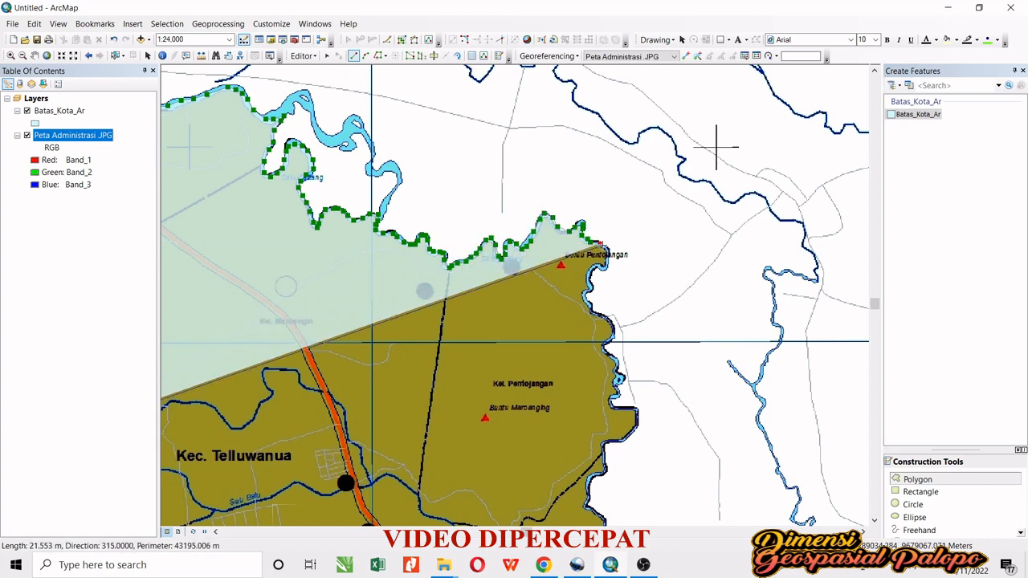
Step: Trace the polygon south along the winding eastern boundary of Kel. Pentojangan, around its eastern bulge to the inlet below
{"action": "left_click", "coordinate": [608, 255]}
{"action": "left_click", "coordinate": [601, 273]}
{"action": "left_click", "coordinate": [590, 288]}
{"action": "left_click", "coordinate": [595, 305]}
{"action": "left_click", "coordinate": [610, 320]}
{"action": "left_click", "coordinate": [615, 331]}
{"action": "left_click", "coordinate": [604, 349]}
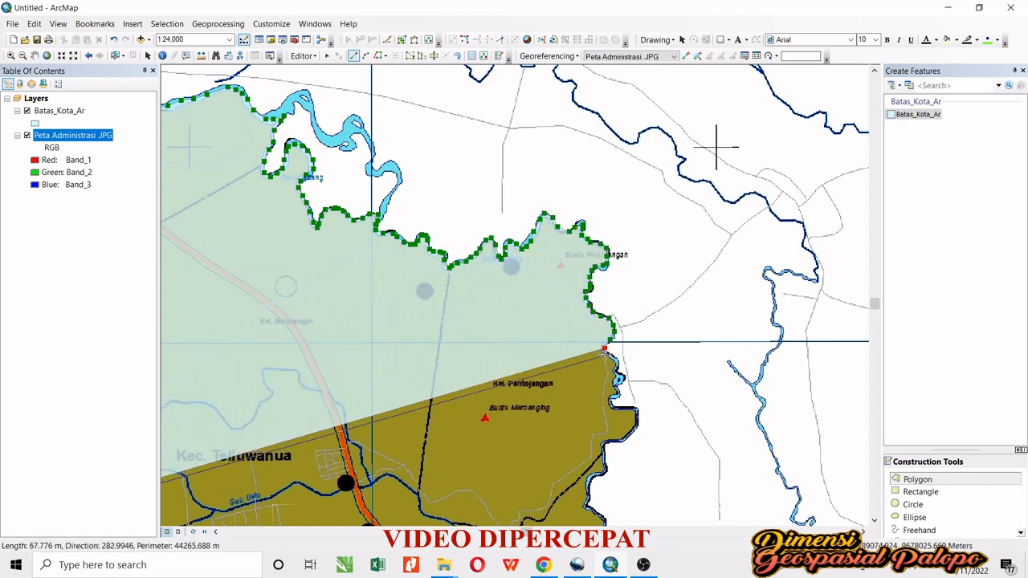
{"action": "left_click", "coordinate": [615, 366]}
{"action": "left_click", "coordinate": [620, 385]}
{"action": "left_click", "coordinate": [628, 408]}
{"action": "left_click", "coordinate": [639, 420]}
{"action": "left_click", "coordinate": [633, 435]}
{"action": "left_click", "coordinate": [614, 444]}
{"action": "left_click", "coordinate": [606, 456]}
{"action": "left_click", "coordinate": [601, 470]}
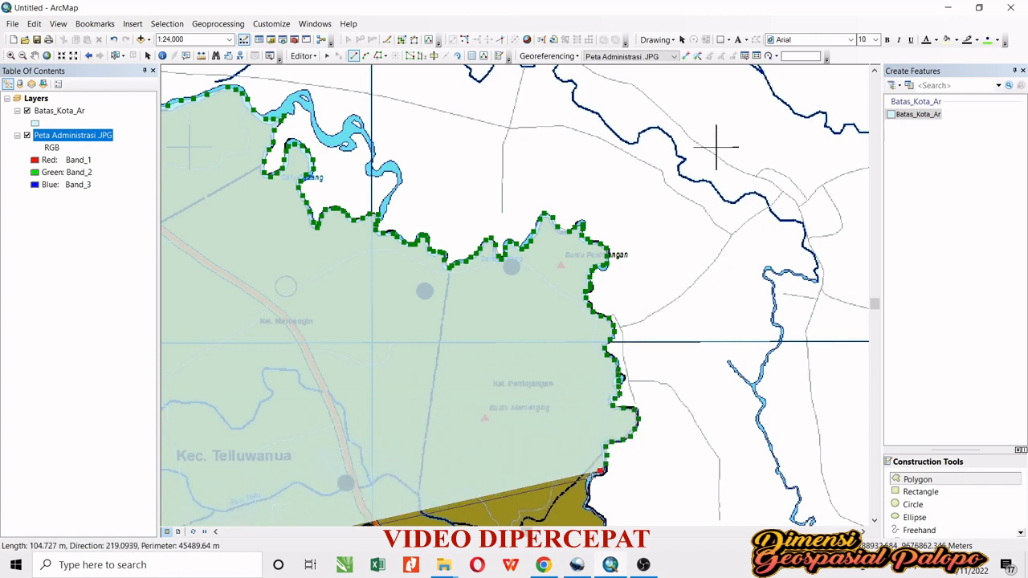
{"action": "left_click", "coordinate": [592, 477]}
Step: Continue the polygon southeast along the olive area's stepped outer boundary, south of Kel. Pentojangan
{"action": "left_click_drag", "start_coordinate": [592, 478], "coordinate": [732, 124]}
{"action": "left_click", "coordinate": [728, 135]}
{"action": "left_click", "coordinate": [729, 139]}
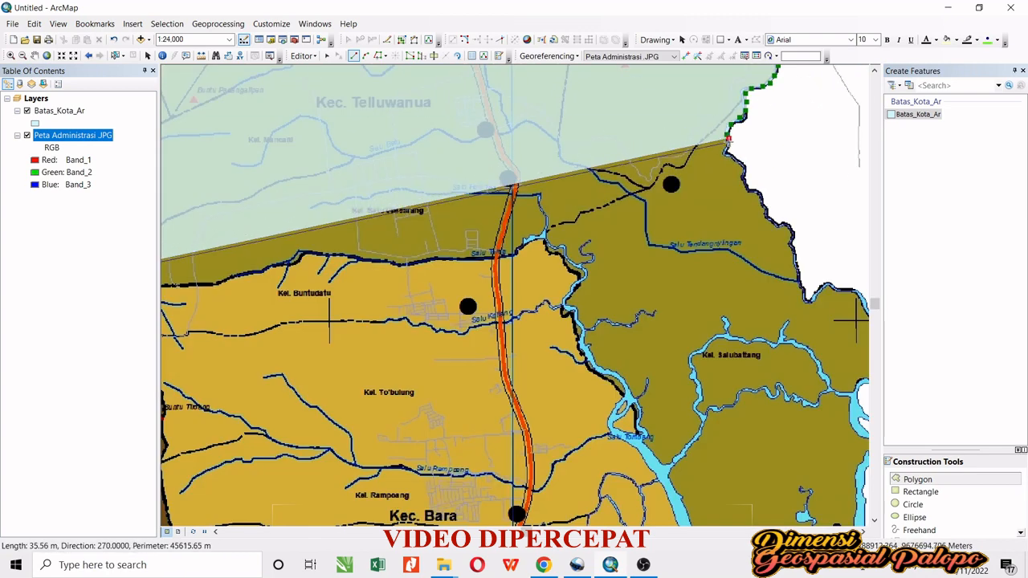
{"action": "left_click", "coordinate": [727, 152]}
{"action": "left_click", "coordinate": [744, 164]}
{"action": "left_click", "coordinate": [755, 190]}
{"action": "left_click", "coordinate": [767, 213]}
{"action": "left_click", "coordinate": [779, 221]}
{"action": "left_click", "coordinate": [793, 231]}
{"action": "left_click", "coordinate": [794, 249]}
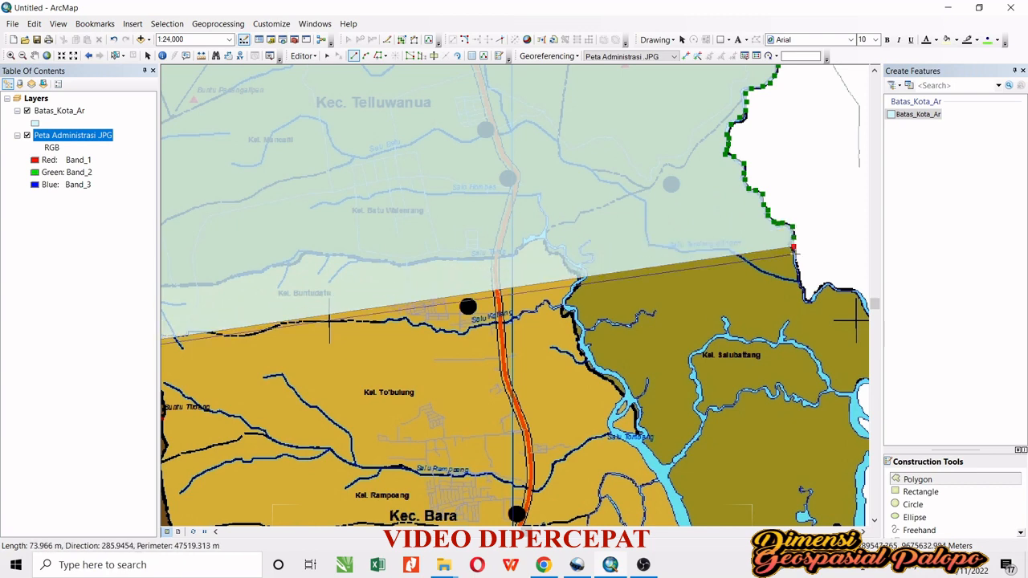
Step: Extend the polygon south down the olive area's edge and over the first river bend north of Kel. Salubattang
{"action": "left_click", "coordinate": [794, 261]}
{"action": "left_click", "coordinate": [798, 281]}
{"action": "left_click", "coordinate": [807, 299]}
{"action": "left_click", "coordinate": [815, 295]}
{"action": "left_click", "coordinate": [828, 286]}
{"action": "left_click_drag", "start_coordinate": [835, 274], "coordinate": [634, 163]}
{"action": "left_click", "coordinate": [648, 178]}
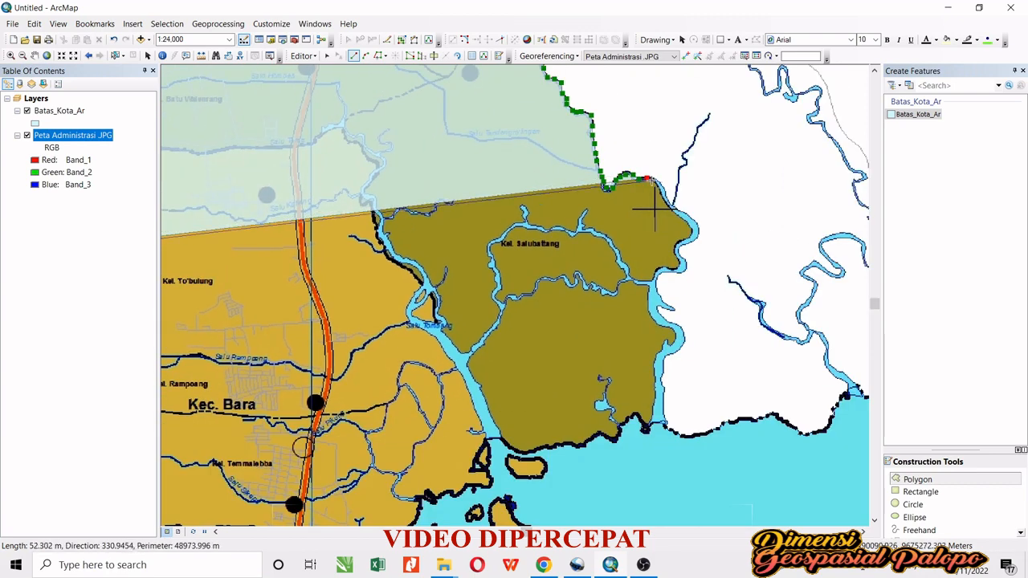
Step: Trace the polygon southeast around the river bulge east of Kel. Salubattang, back to the river junction below it
{"action": "left_click", "coordinate": [663, 189]}
{"action": "left_click", "coordinate": [673, 199]}
{"action": "left_click", "coordinate": [686, 213]}
{"action": "left_click", "coordinate": [696, 232]}
{"action": "left_click", "coordinate": [681, 255]}
{"action": "left_click", "coordinate": [675, 273]}
{"action": "left_click", "coordinate": [657, 283]}
{"action": "left_click", "coordinate": [655, 298]}
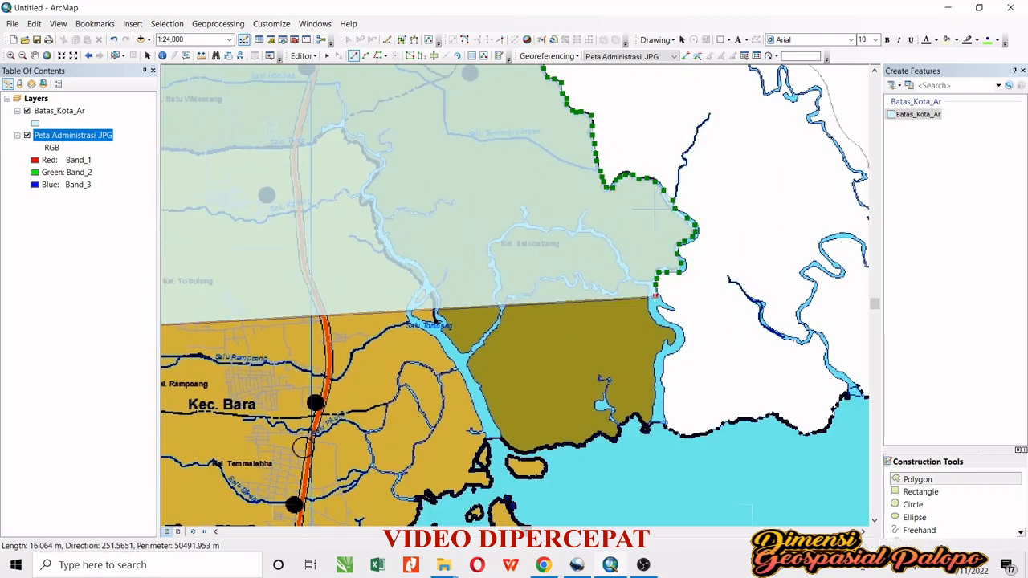
Step: Trace the polygon south along the river's western bank, around its second bulge, to the coast at the river mouth
{"action": "left_click", "coordinate": [672, 320]}
{"action": "left_click", "coordinate": [678, 342]}
{"action": "left_click", "coordinate": [669, 352]}
{"action": "left_click", "coordinate": [664, 365]}
{"action": "left_click", "coordinate": [659, 385]}
{"action": "left_click", "coordinate": [660, 408]}
{"action": "left_click", "coordinate": [642, 418]}
{"action": "left_click", "coordinate": [626, 422]}
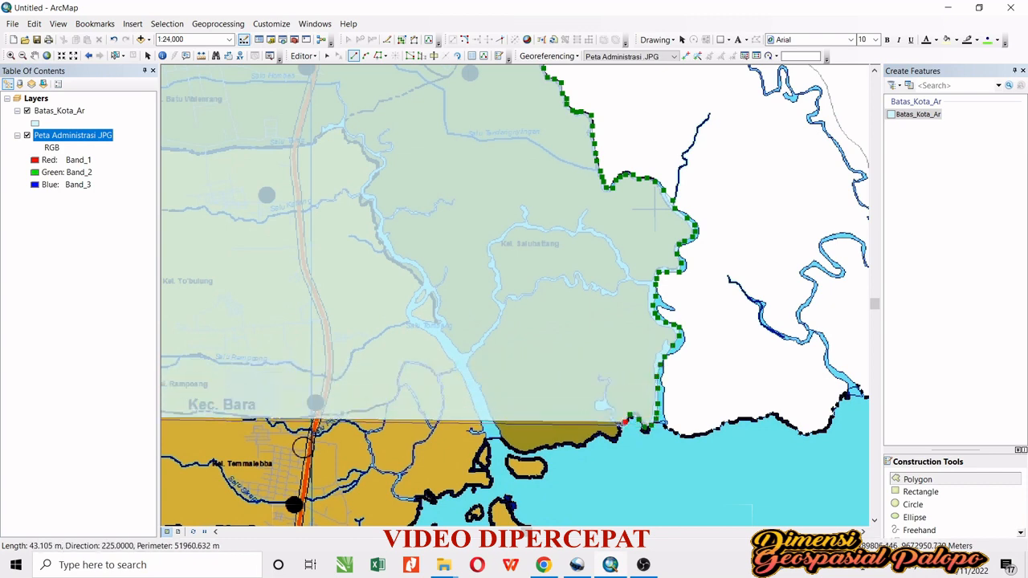
Step: Continue the polygon west along the olive area's southern coastline to the wide river mouth
{"action": "left_click", "coordinate": [612, 434]}
{"action": "left_click", "coordinate": [599, 439]}
{"action": "left_click", "coordinate": [585, 442]}
{"action": "left_click", "coordinate": [567, 445]}
{"action": "left_click", "coordinate": [548, 447]}
{"action": "left_click", "coordinate": [526, 448]}
{"action": "left_click", "coordinate": [506, 447]}
{"action": "left_click", "coordinate": [487, 444]}
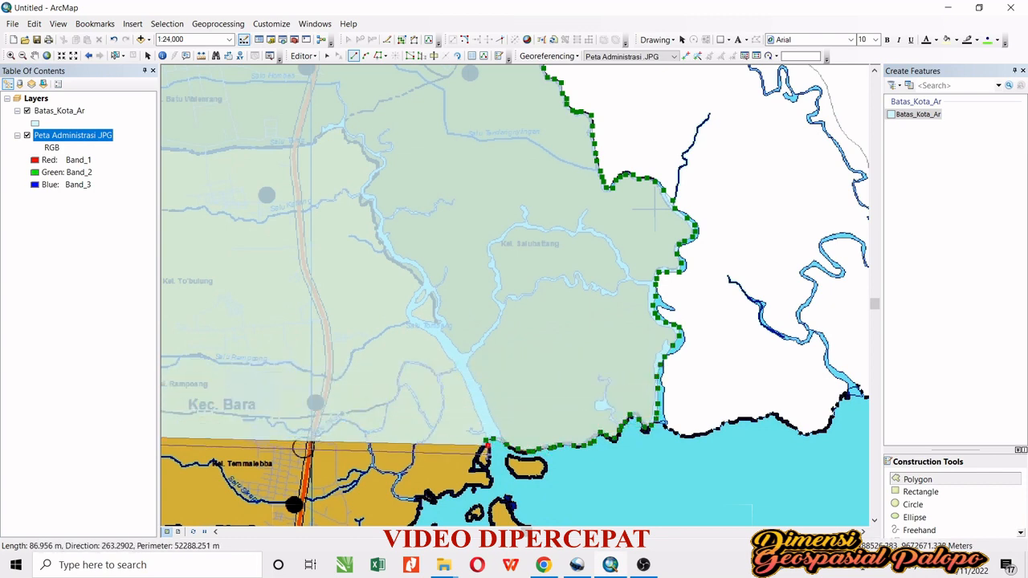
Step: Continue the polygon south from the wide river mouth, then west along the Kec. Bara coast opposite the small islands
{"action": "left_click", "coordinate": [487, 464]}
{"action": "left_click", "coordinate": [488, 476]}
{"action": "left_click_drag", "start_coordinate": [490, 486], "coordinate": [674, 113]}
{"action": "left_click", "coordinate": [673, 113]}
{"action": "left_click", "coordinate": [656, 116]}
{"action": "left_click", "coordinate": [628, 123]}
{"action": "left_click", "coordinate": [607, 126]}
{"action": "left_click", "coordinate": [602, 137]}
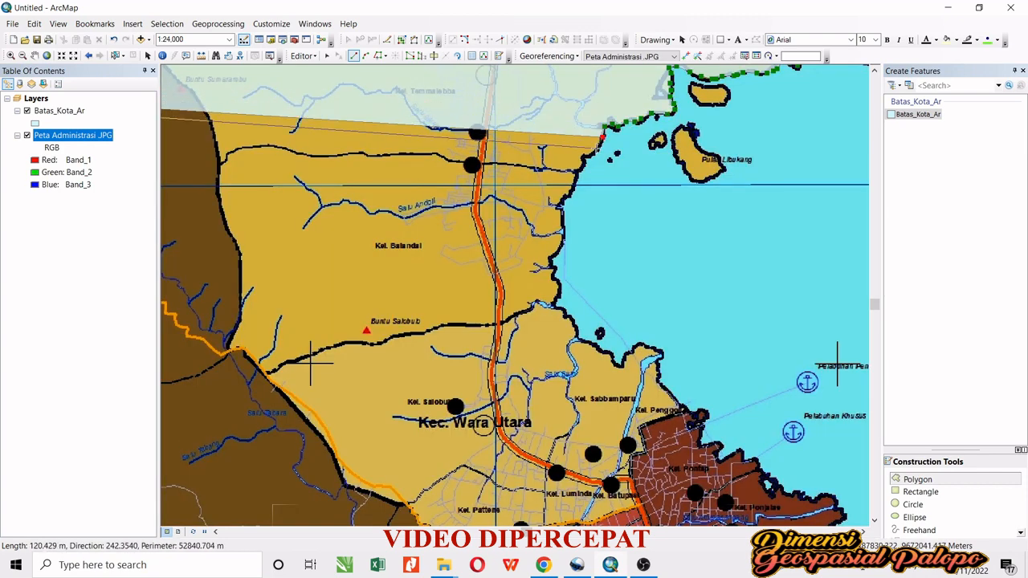
Step: Trace the polygon south along the Kel. Balandai coastline to the northern end of the Kec. Wara Utara coast
{"action": "left_click", "coordinate": [594, 152]}
{"action": "left_click", "coordinate": [582, 173]}
{"action": "left_click", "coordinate": [569, 197]}
{"action": "left_click", "coordinate": [562, 223]}
{"action": "left_click", "coordinate": [559, 257]}
{"action": "left_click", "coordinate": [554, 281]}
{"action": "left_click", "coordinate": [558, 299]}
{"action": "left_click", "coordinate": [566, 316]}
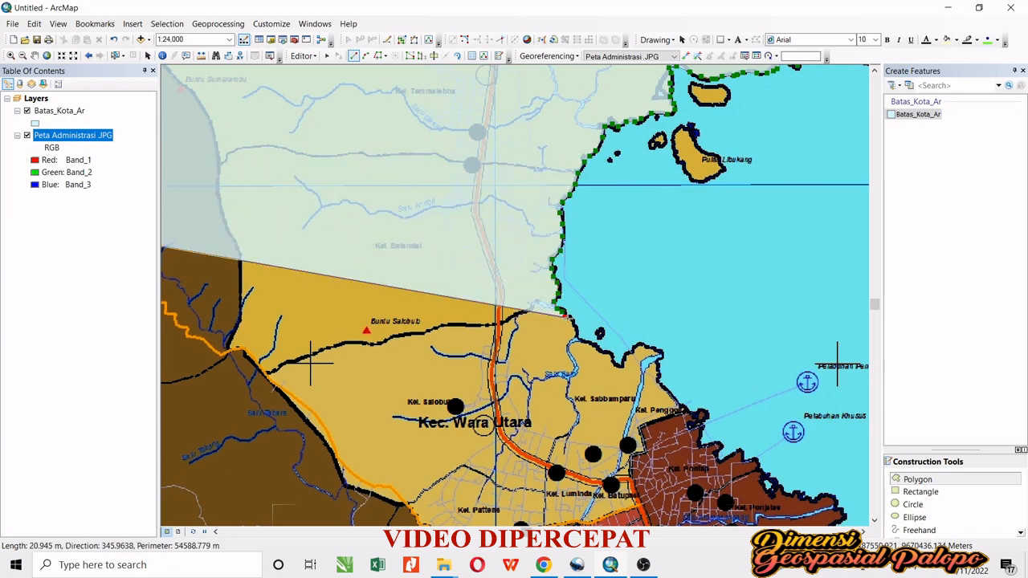
Step: Trace the Kec. Wara Utara coastline southeast, around the pointed inlet at Kel. Sabbamparu, to the next river mouth
{"action": "left_click", "coordinate": [577, 332]}
{"action": "left_click", "coordinate": [591, 344]}
{"action": "left_click", "coordinate": [604, 353]}
{"action": "left_click", "coordinate": [618, 363]}
{"action": "left_click", "coordinate": [633, 355]}
{"action": "left_click", "coordinate": [647, 347]}
{"action": "left_click", "coordinate": [659, 354]}
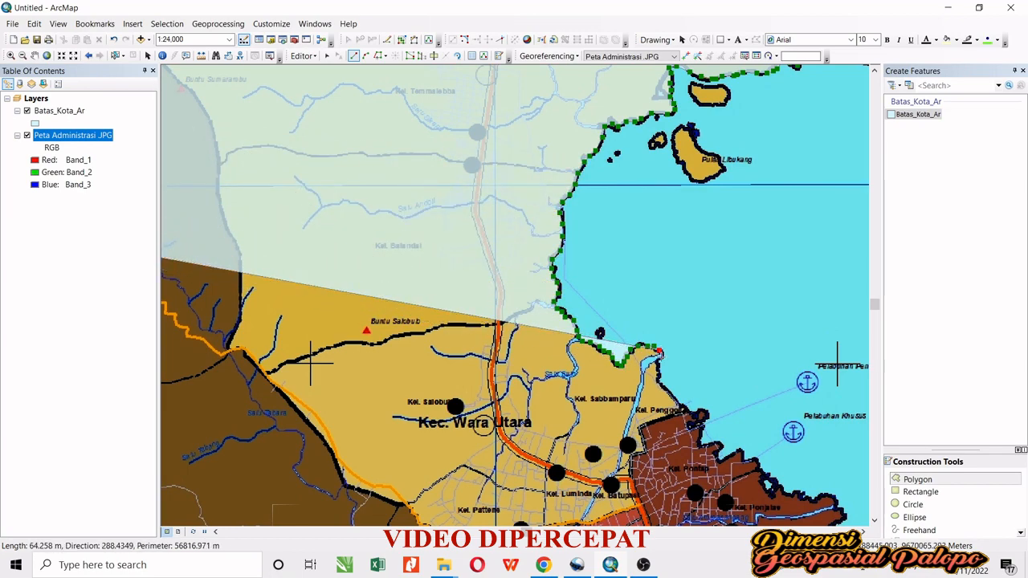
Step: Continue the polygon southeast past Kel. Penggoli and along the jagged coastline of Kel. Pontap towards Kel. Ponjalae
{"action": "left_click_drag", "start_coordinate": [311, 363], "coordinate": [165, 95]}
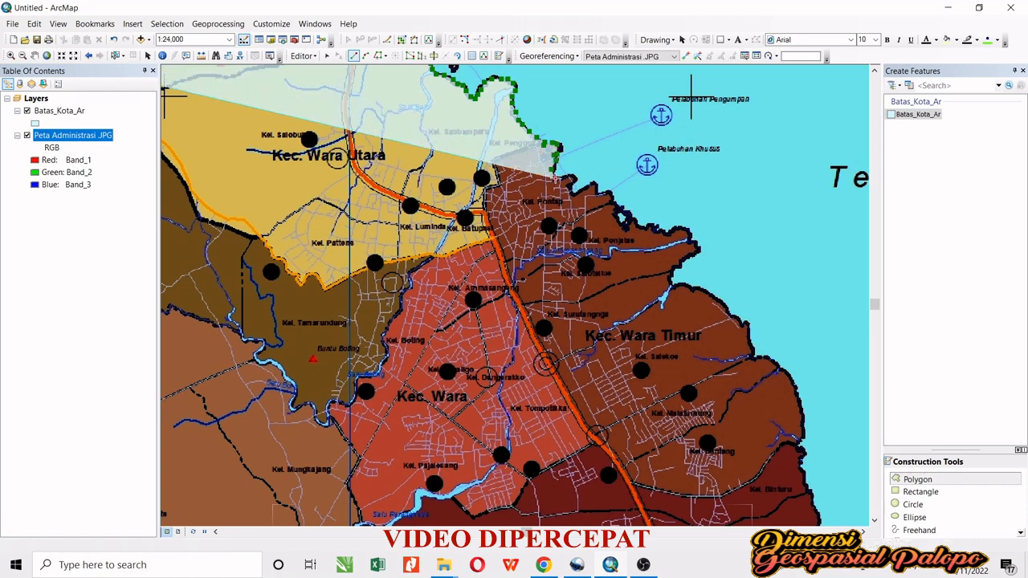
{"action": "left_click", "coordinate": [567, 178]}
{"action": "left_click", "coordinate": [574, 194]}
{"action": "left_click", "coordinate": [594, 185]}
{"action": "left_click", "coordinate": [612, 193]}
{"action": "left_click", "coordinate": [616, 215]}
{"action": "left_click", "coordinate": [626, 226]}
{"action": "left_click", "coordinate": [641, 224]}
{"action": "left_click", "coordinate": [657, 229]}
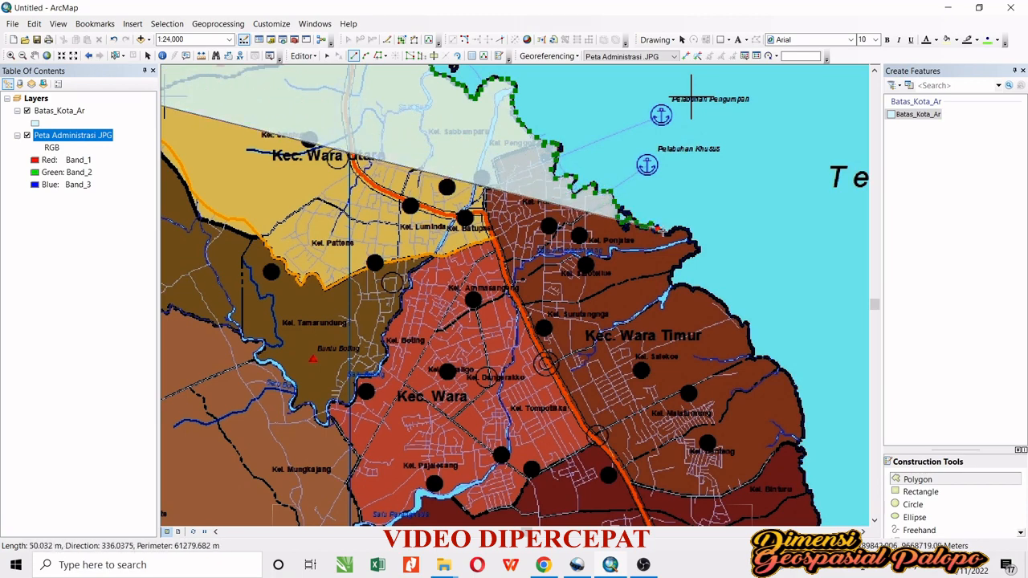
Step: Trace the polygon around the Kel. Ponjalae headland, into the river inlet and out along the coast northeast of Kel. Salekoe
{"action": "left_click", "coordinate": [673, 233]}
{"action": "left_click", "coordinate": [688, 232]}
{"action": "left_click", "coordinate": [698, 248]}
{"action": "left_click", "coordinate": [683, 263]}
{"action": "left_click", "coordinate": [673, 281]}
{"action": "left_click", "coordinate": [694, 287]}
{"action": "left_click", "coordinate": [717, 297]}
{"action": "left_click", "coordinate": [738, 314]}
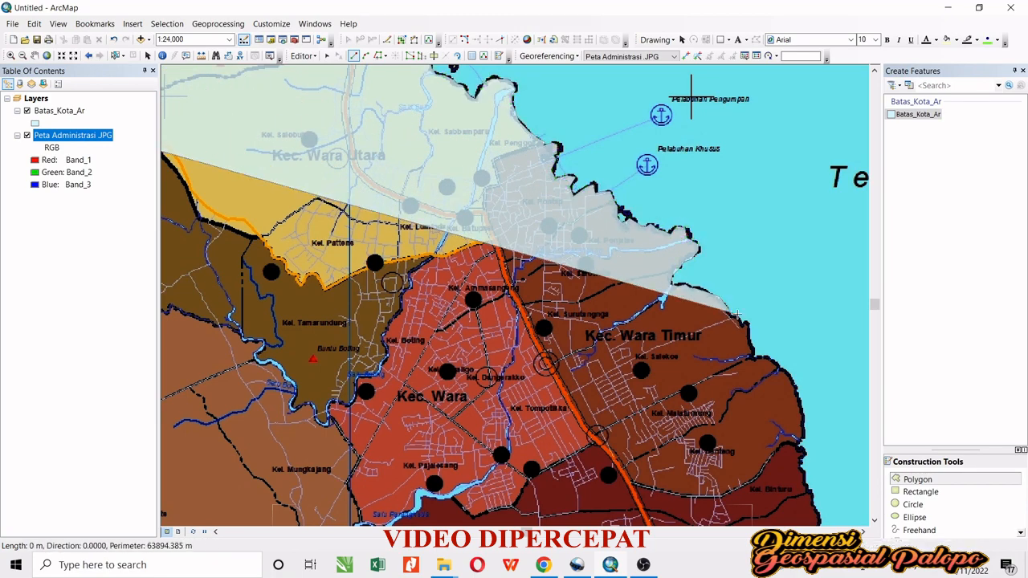
Step: Trace the polygon around the rounded eastern coast of Kec. Wara Timur, past Kel. Malatunrung
{"action": "left_click_drag", "start_coordinate": [748, 328], "coordinate": [672, 177]}
{"action": "left_click", "coordinate": [673, 184]}
{"action": "left_click", "coordinate": [675, 202]}
{"action": "left_click", "coordinate": [690, 206]}
{"action": "left_click", "coordinate": [716, 228]}
{"action": "left_click", "coordinate": [723, 252]}
{"action": "left_click", "coordinate": [731, 273]}
Step: Continue the polygon south along the Kel. Binturu coast and around the small bulge below it
{"action": "left_click_drag", "start_coordinate": [728, 282], "coordinate": [683, 170]}
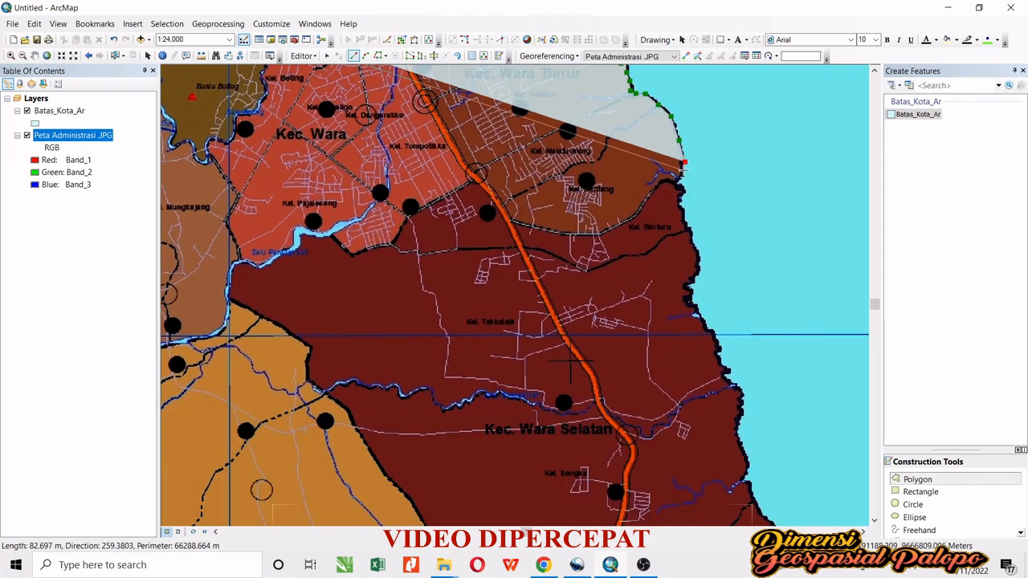
{"action": "left_click", "coordinate": [684, 190]}
{"action": "left_click", "coordinate": [688, 211]}
{"action": "left_click", "coordinate": [692, 244]}
{"action": "left_click", "coordinate": [698, 257]}
{"action": "left_click", "coordinate": [700, 269]}
{"action": "left_click", "coordinate": [688, 283]}
{"action": "left_click", "coordinate": [693, 309]}
Step: Trace the polygon southeast along the Kel. Takkalala coast to the shoreline corner east of Kec. Wara Selatan
{"action": "left_click_drag", "start_coordinate": [700, 321], "coordinate": [640, 160]}
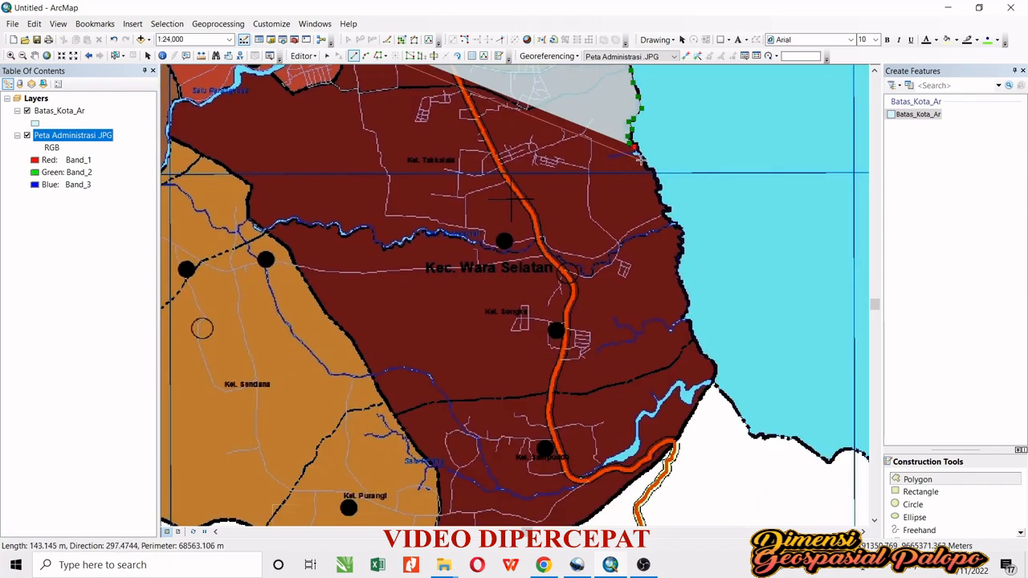
{"action": "left_click", "coordinate": [647, 167]}
{"action": "left_click", "coordinate": [657, 182]}
{"action": "left_click", "coordinate": [662, 197]}
{"action": "left_click", "coordinate": [666, 208]}
{"action": "left_click", "coordinate": [670, 217]}
{"action": "left_click_drag", "start_coordinate": [683, 232], "coordinate": [676, 171]}
{"action": "left_click", "coordinate": [676, 171]}
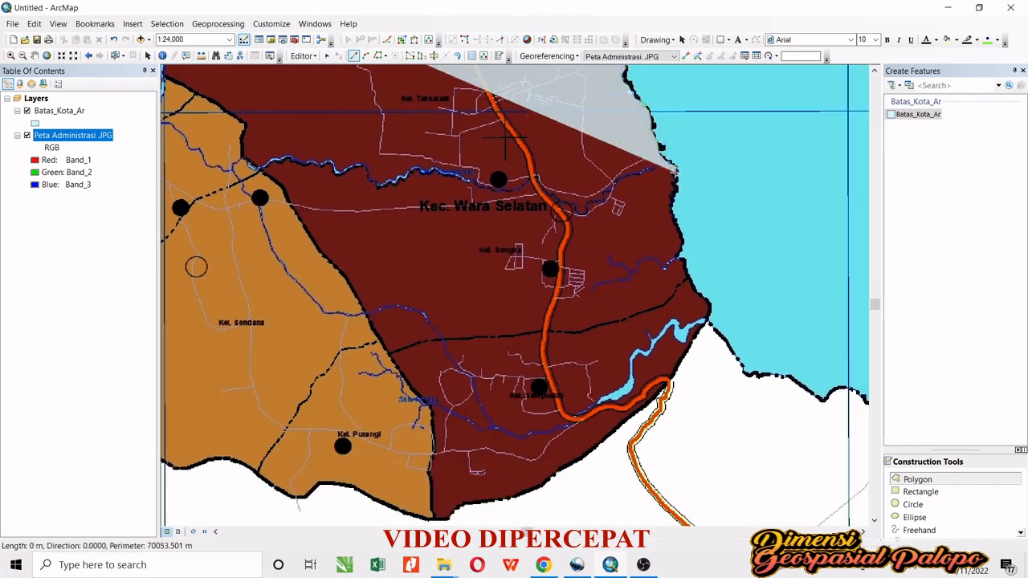
Step: Trace the polygon south along the Kel. Songka coast to the river mouth at the city's southeastern corner
{"action": "left_click", "coordinate": [676, 191]}
{"action": "left_click", "coordinate": [673, 203]}
{"action": "left_click", "coordinate": [680, 227]}
{"action": "left_click", "coordinate": [683, 245]}
{"action": "left_click", "coordinate": [681, 257]}
{"action": "left_click", "coordinate": [689, 278]}
{"action": "left_click", "coordinate": [698, 293]}
{"action": "left_click", "coordinate": [712, 318]}
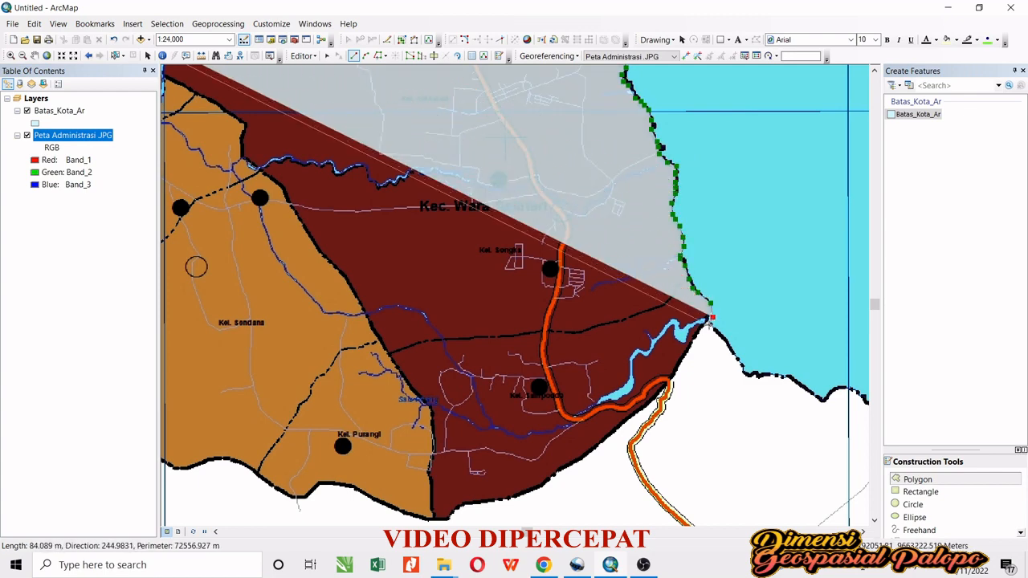
Step: Trace the polygon southwest from the southeastern river mouth along the Kec. Wara Selatan boundary, across the main road
{"action": "left_click_drag", "start_coordinate": [709, 325], "coordinate": [775, 180]}
{"action": "left_click", "coordinate": [773, 181]}
{"action": "left_click", "coordinate": [758, 193]}
{"action": "left_click", "coordinate": [753, 207]}
{"action": "left_click", "coordinate": [746, 220]}
{"action": "left_click", "coordinate": [739, 233]}
{"action": "left_click", "coordinate": [728, 251]}
{"action": "left_click", "coordinate": [703, 268]}
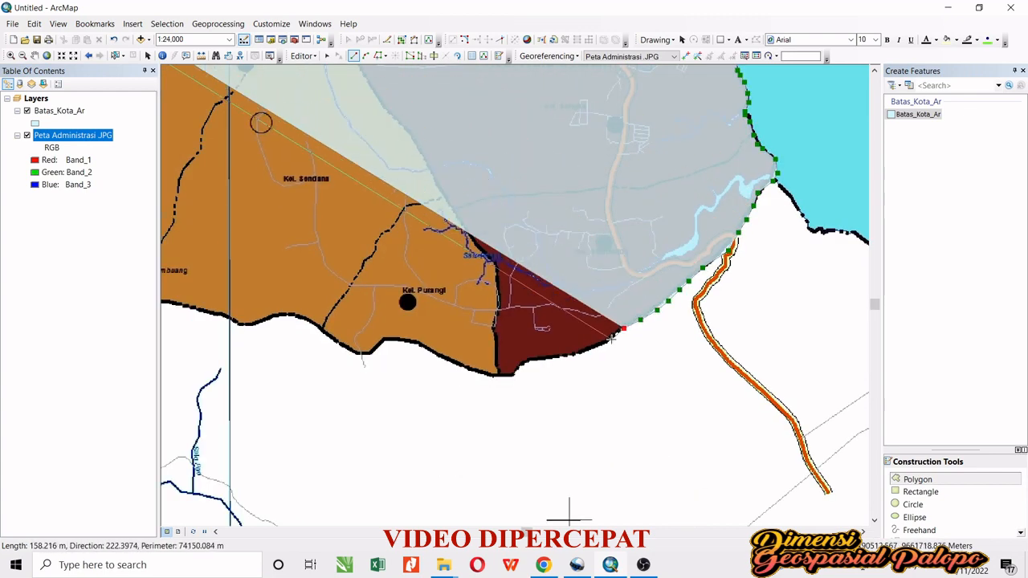
Step: Extend the polygon west along Kec. Wara Selatan's southern boundary to the corner where it meets Kel. Purangi
{"action": "left_click", "coordinate": [613, 339]}
{"action": "left_click", "coordinate": [602, 346]}
{"action": "left_click", "coordinate": [586, 353]}
{"action": "left_click", "coordinate": [575, 354]}
{"action": "left_click", "coordinate": [552, 359]}
{"action": "left_click", "coordinate": [532, 362]}
{"action": "left_click", "coordinate": [516, 368]}
{"action": "left_click", "coordinate": [511, 373]}
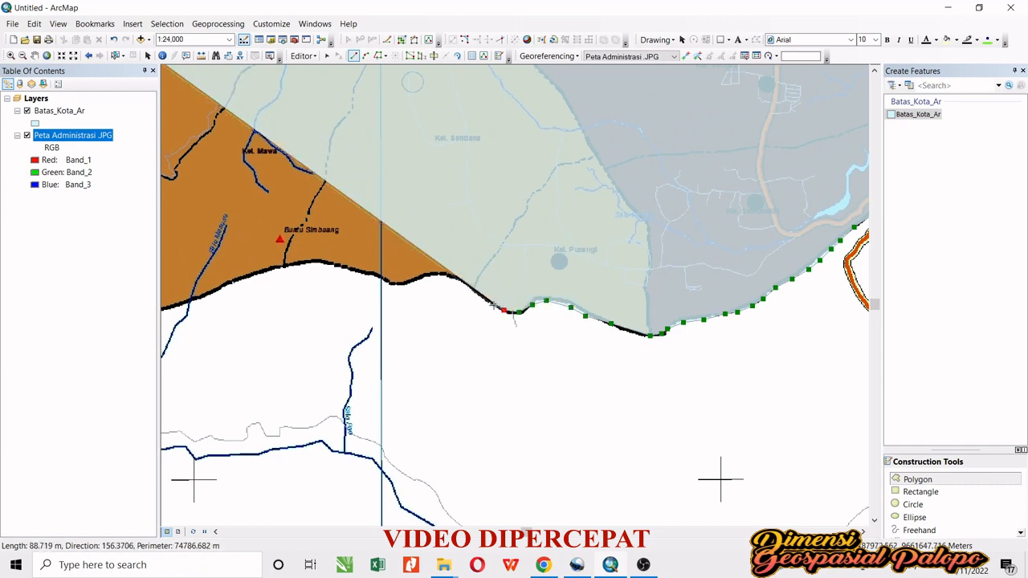
Step: Trace the polygon west along the curving southern boundary below Kel. Mawa to Buntu Simbuang
{"action": "left_click", "coordinate": [481, 299]}
{"action": "left_click", "coordinate": [466, 287]}
{"action": "left_click", "coordinate": [442, 273]}
{"action": "left_click", "coordinate": [414, 277]}
{"action": "left_click", "coordinate": [390, 282]}
{"action": "left_click_drag", "start_coordinate": [386, 282], "coordinate": [649, 292]}
{"action": "left_click", "coordinate": [632, 286]}
{"action": "left_click", "coordinate": [619, 282]}
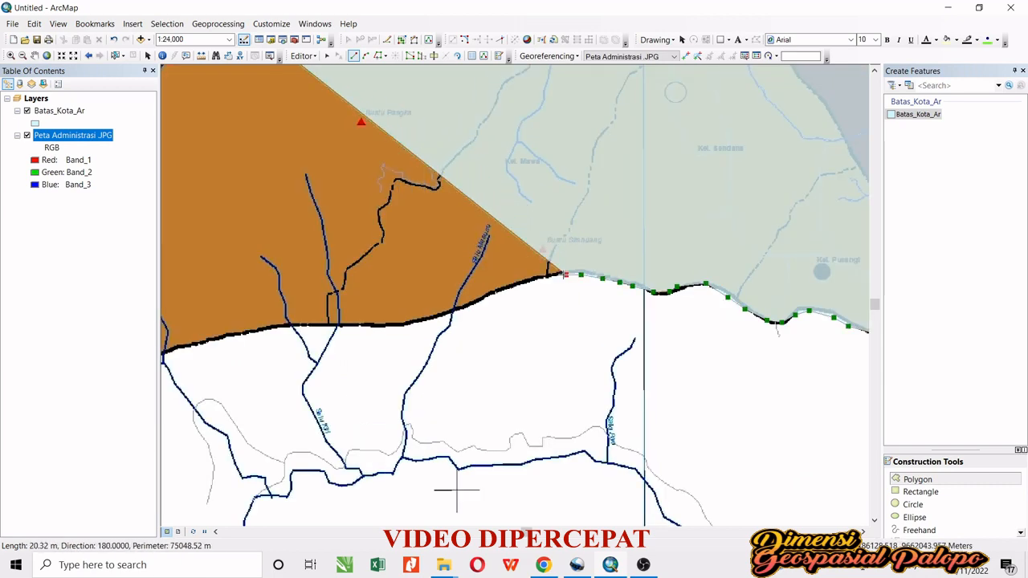
Step: Continue the polygon west along the orange area's southern boundary, across the river crossings beyond Buntu Simbuang
{"action": "left_click", "coordinate": [465, 305]}
{"action": "left_click", "coordinate": [432, 317]}
{"action": "left_click", "coordinate": [394, 327]}
{"action": "left_click", "coordinate": [363, 330]}
{"action": "left_click", "coordinate": [338, 327]}
{"action": "left_click", "coordinate": [312, 324]}
{"action": "left_click_drag", "start_coordinate": [314, 309], "coordinate": [780, 161]}
{"action": "left_click", "coordinate": [744, 177]}
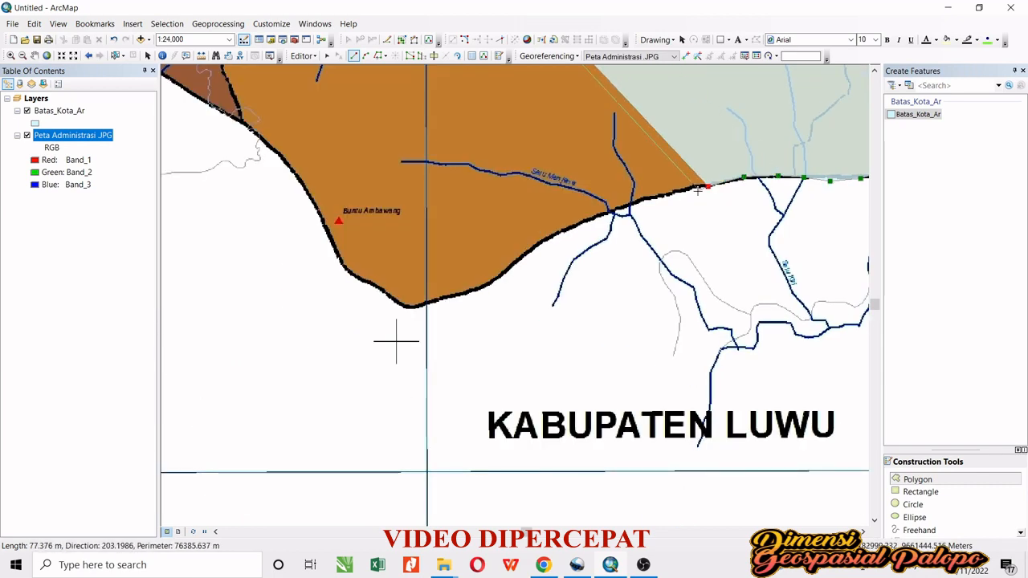
Step: Trace the polygon southwest along the curved boundary to the orange area's pointed southern tip below Buntu Ambawang
{"action": "left_click", "coordinate": [564, 229]}
{"action": "left_click", "coordinate": [540, 241]}
{"action": "left_click", "coordinate": [524, 254]}
{"action": "left_click", "coordinate": [509, 272]}
{"action": "left_click", "coordinate": [473, 292]}
{"action": "left_click", "coordinate": [445, 300]}
{"action": "left_click", "coordinate": [420, 305]}
{"action": "left_click", "coordinate": [406, 307]}
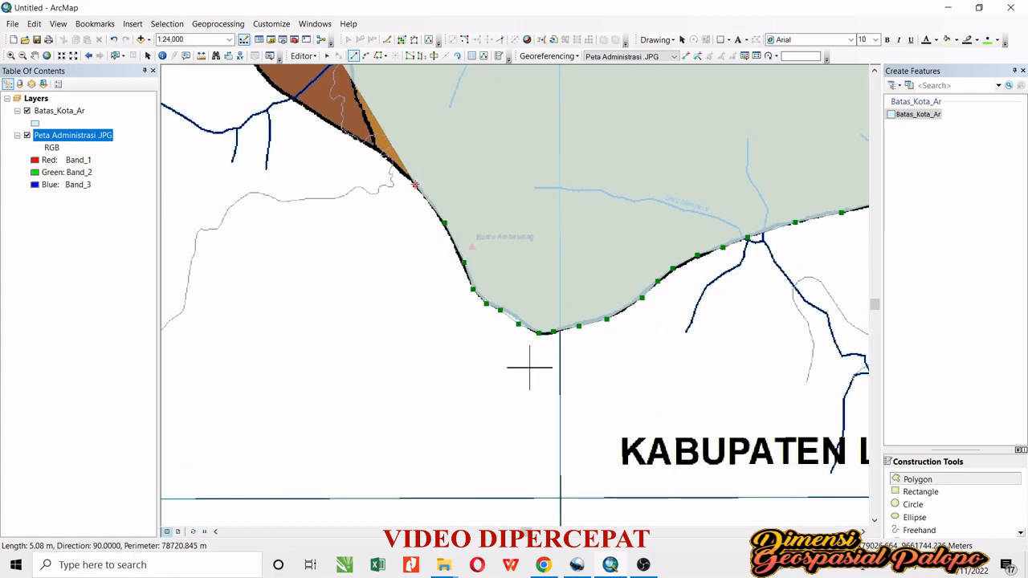
Step: Trace the polygon northwest beyond Buntu Ambawang along the brown area's southwestern boundary
{"action": "left_click_drag", "start_coordinate": [415, 185], "coordinate": [652, 299]}
{"action": "left_click", "coordinate": [622, 272]}
{"action": "left_click", "coordinate": [606, 260]}
{"action": "left_click", "coordinate": [579, 245]}
{"action": "left_click", "coordinate": [562, 236]}
{"action": "left_click", "coordinate": [545, 223]}
{"action": "left_click", "coordinate": [522, 209]}
{"action": "left_click", "coordinate": [510, 199]}
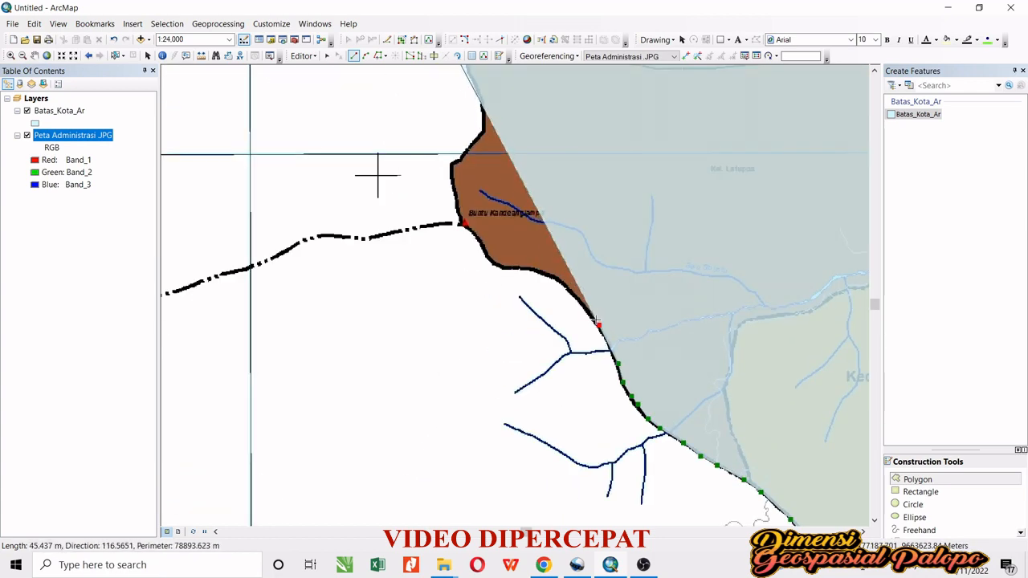
Step: Trace the polygon around the brown area's western bulge, past the dash-dot boundary junction and into the notch above it
{"action": "left_click", "coordinate": [570, 292]}
{"action": "left_click", "coordinate": [538, 269]}
{"action": "left_click", "coordinate": [518, 267]}
{"action": "left_click", "coordinate": [489, 259]}
{"action": "left_click", "coordinate": [462, 229]}
{"action": "left_click", "coordinate": [454, 193]}
{"action": "left_click", "coordinate": [456, 160]}
{"action": "left_click", "coordinate": [468, 149]}
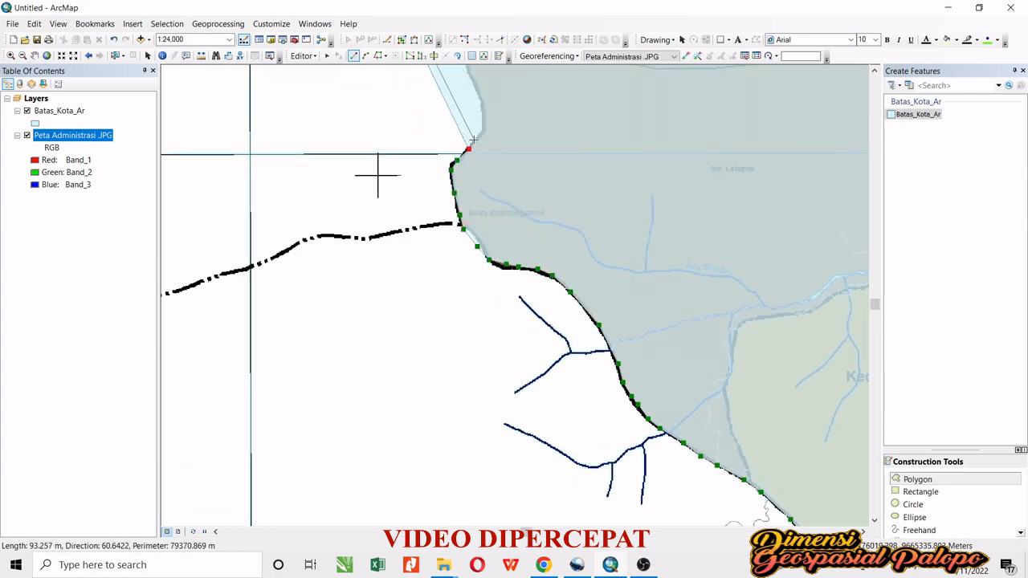
Step: Trace the polygon north out of the notch along the area's western boundary, around the bend above the Buntu Puang label
{"action": "left_click", "coordinate": [485, 125]}
{"action": "left_click_drag", "start_coordinate": [486, 125], "coordinate": [569, 373]}
{"action": "left_click", "coordinate": [556, 324]}
{"action": "left_click", "coordinate": [541, 282]}
{"action": "left_click", "coordinate": [530, 237]}
{"action": "left_click", "coordinate": [539, 214]}
{"action": "left_click", "coordinate": [544, 176]}
{"action": "left_click", "coordinate": [518, 169]}
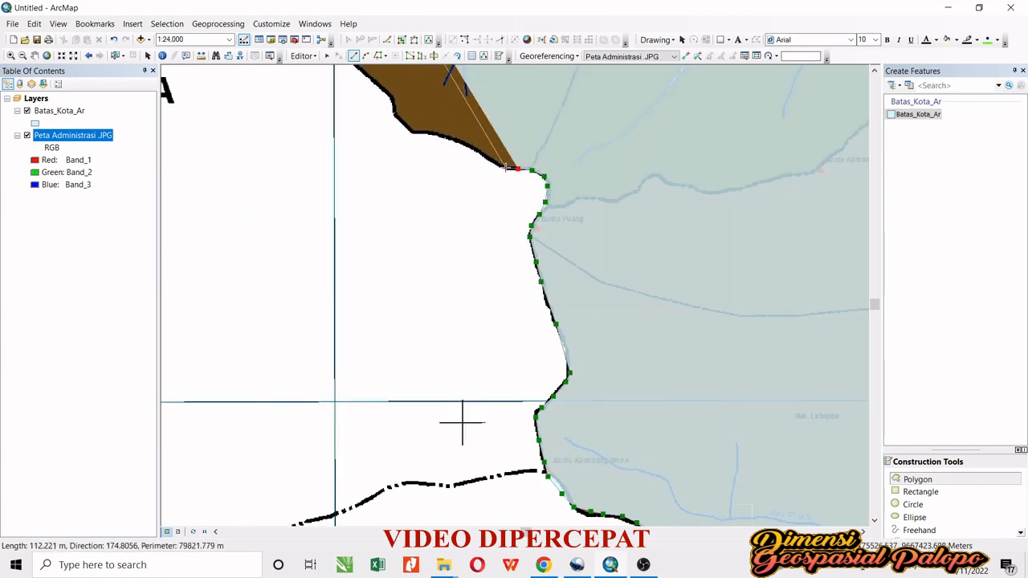
{"action": "left_click", "coordinate": [505, 167]}
Step: Continue the polygon northwest along the brown area's boundary to the bend southeast of Buntu Tabang
{"action": "left_click_drag", "start_coordinate": [505, 167], "coordinate": [719, 317]}
{"action": "left_click", "coordinate": [689, 302]}
{"action": "left_click", "coordinate": [669, 290]}
{"action": "left_click", "coordinate": [651, 288]}
{"action": "left_click", "coordinate": [636, 285]}
{"action": "left_click", "coordinate": [620, 279]}
{"action": "left_click", "coordinate": [611, 267]}
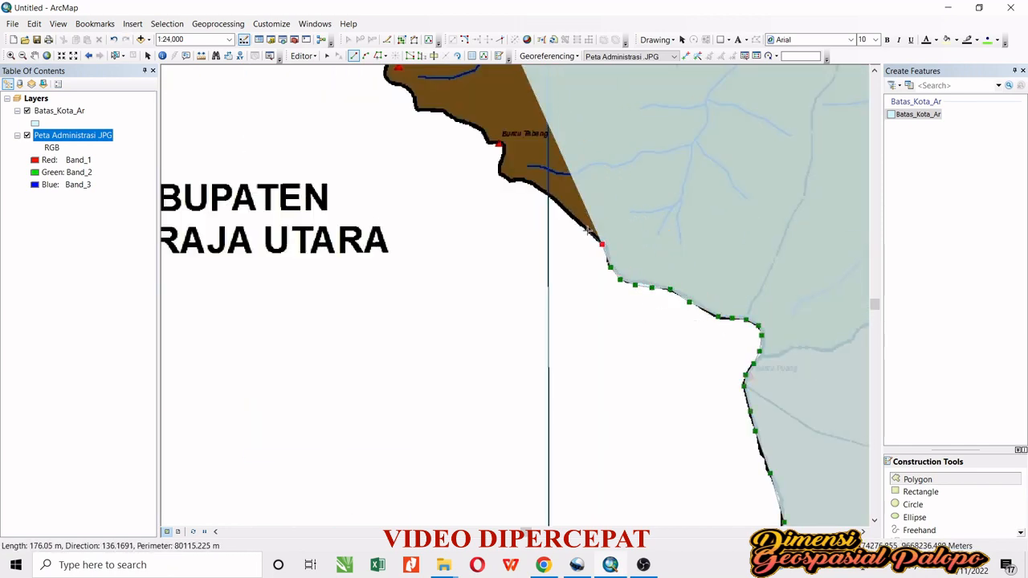
Step: Trace the polygon northwest along the brown area's edge, around the indentation at Buntu Tabang
{"action": "left_click", "coordinate": [550, 196]}
{"action": "left_click", "coordinate": [533, 180]}
{"action": "left_click", "coordinate": [511, 180]}
{"action": "left_click", "coordinate": [499, 171]}
{"action": "left_click", "coordinate": [503, 150]}
{"action": "left_click", "coordinate": [487, 142]}
{"action": "left_click", "coordinate": [448, 113]}
Step: Trace the polygon around the western corner beyond Buntu Tabang and northeast along the boundary past the next peak
{"action": "left_click_drag", "start_coordinate": [425, 110], "coordinate": [542, 393]}
{"action": "left_click", "coordinate": [534, 390]}
{"action": "left_click", "coordinate": [527, 373]}
{"action": "left_click", "coordinate": [511, 368]}
{"action": "left_click", "coordinate": [506, 363]}
{"action": "left_click", "coordinate": [505, 355]}
{"action": "left_click", "coordinate": [506, 335]}
{"action": "left_click", "coordinate": [519, 309]}
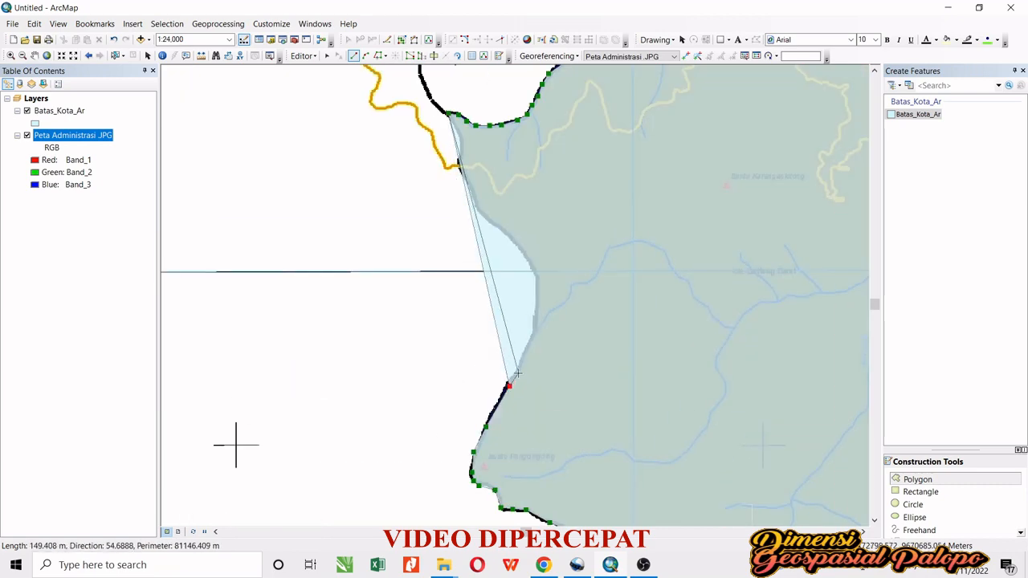
Step: Trace the polygon north around the inward curve of the boundary towards the yellow road crossing
{"action": "left_click", "coordinate": [519, 371]}
{"action": "left_click", "coordinate": [526, 350]}
{"action": "left_click", "coordinate": [536, 302]}
{"action": "left_click", "coordinate": [528, 256]}
{"action": "left_click", "coordinate": [505, 228]}
{"action": "left_click", "coordinate": [474, 200]}
{"action": "left_click", "coordinate": [467, 183]}
Step: Finish the city boundary polygon at its starting point and zoom to the full extent of the Peta Administrasi layer
{"action": "left_click_drag", "start_coordinate": [468, 183], "coordinate": [511, 367]}
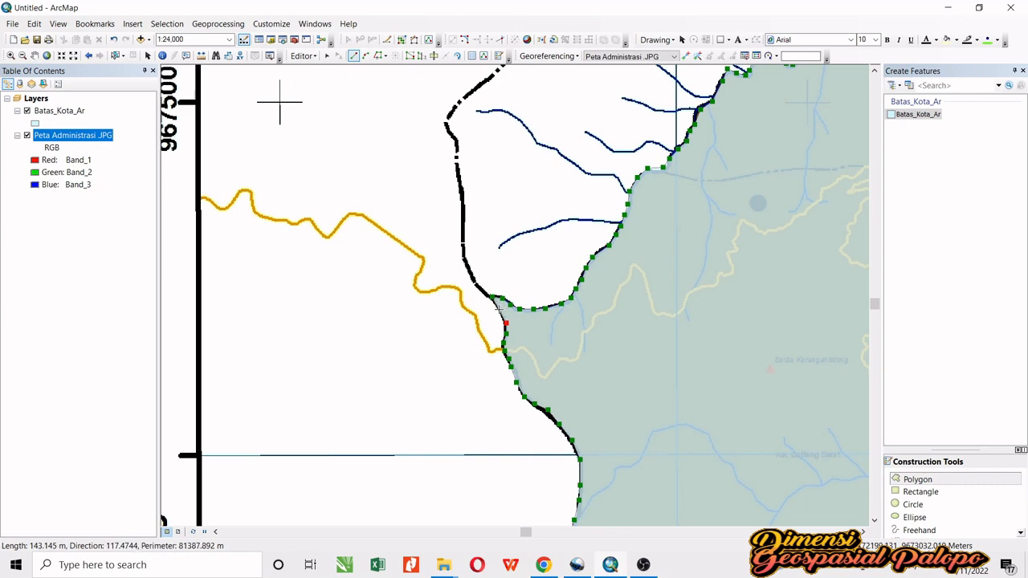
{"action": "double_click", "coordinate": [500, 305]}
{"action": "scroll", "coordinate": [542, 357], "scroll_direction": "up", "scroll_amount": 2}
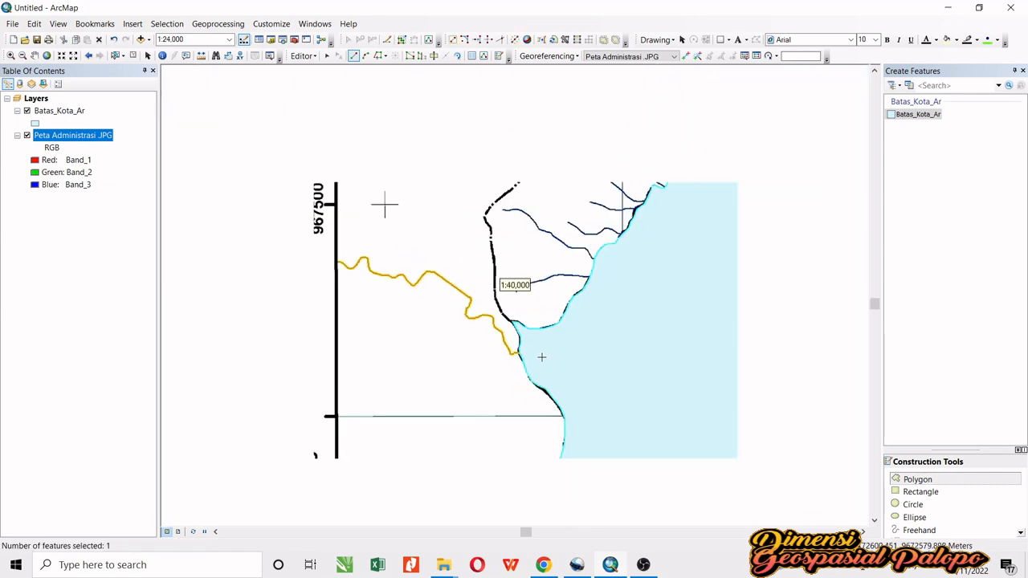
{"action": "right_click", "coordinate": [97, 135]}
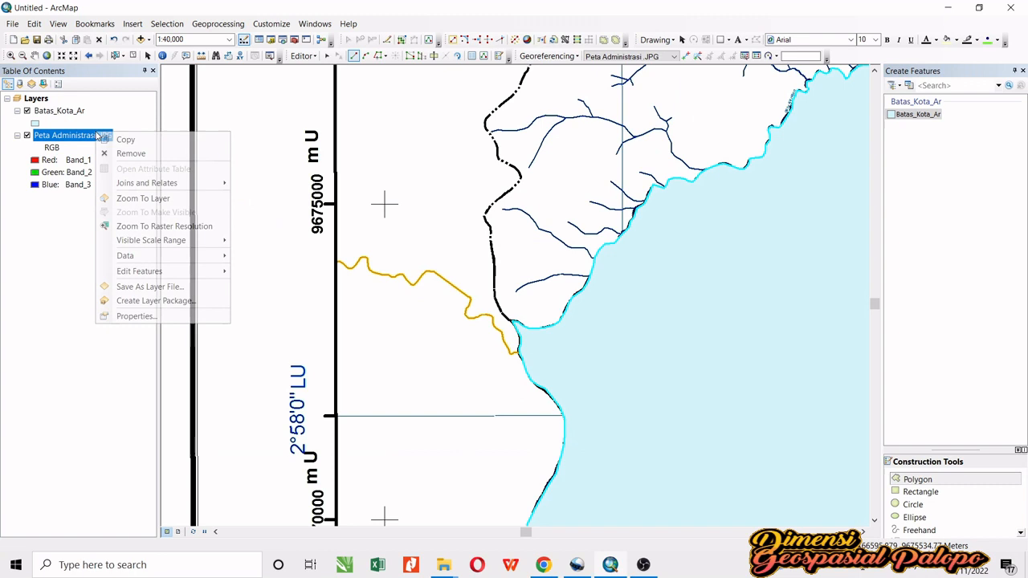
{"action": "left_click", "coordinate": [139, 200]}
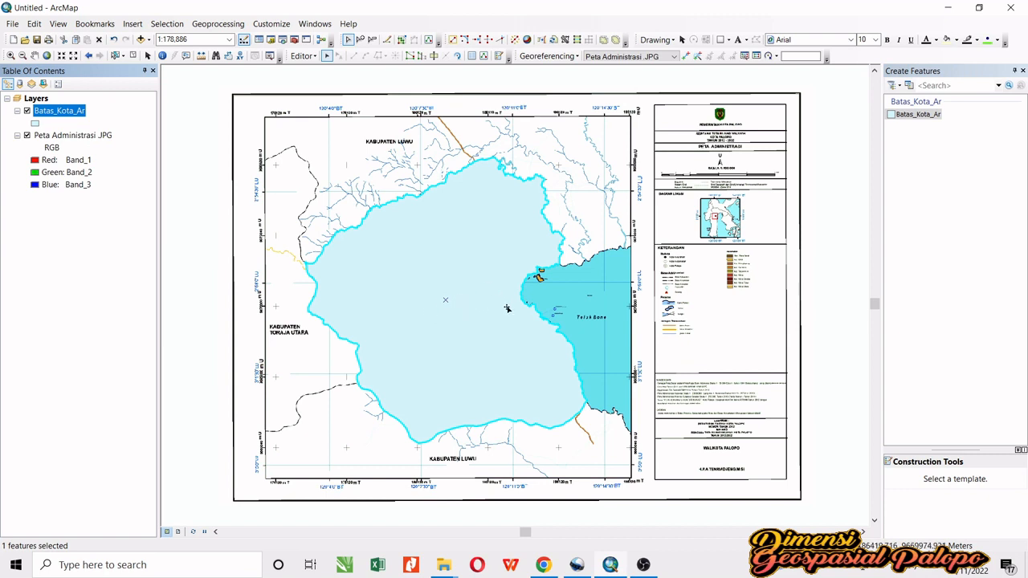
Step: Save the edits to Batas_Kota_Ar and stop the edit session
{"action": "left_click", "coordinate": [303, 56]}
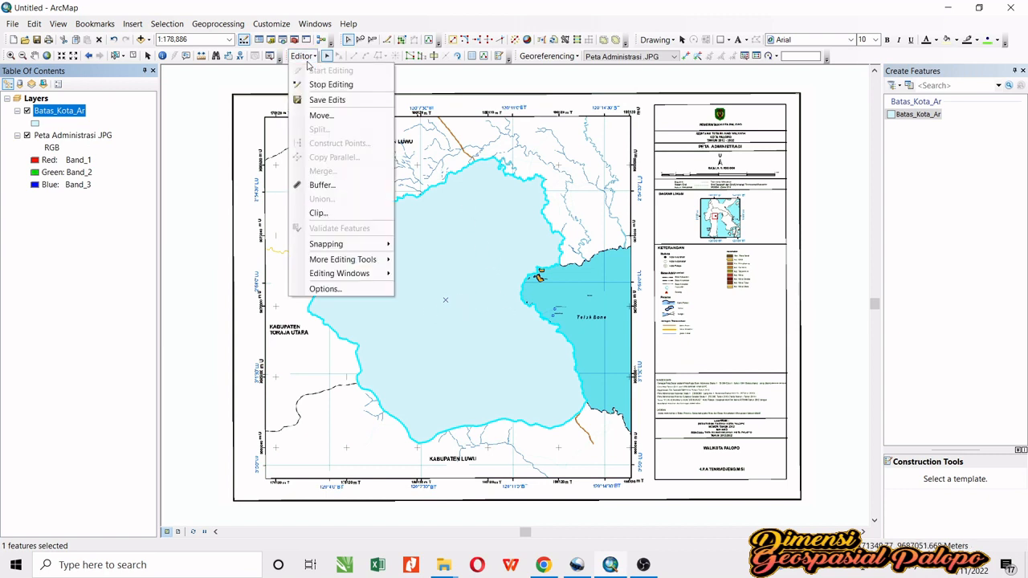
{"action": "left_click", "coordinate": [326, 100]}
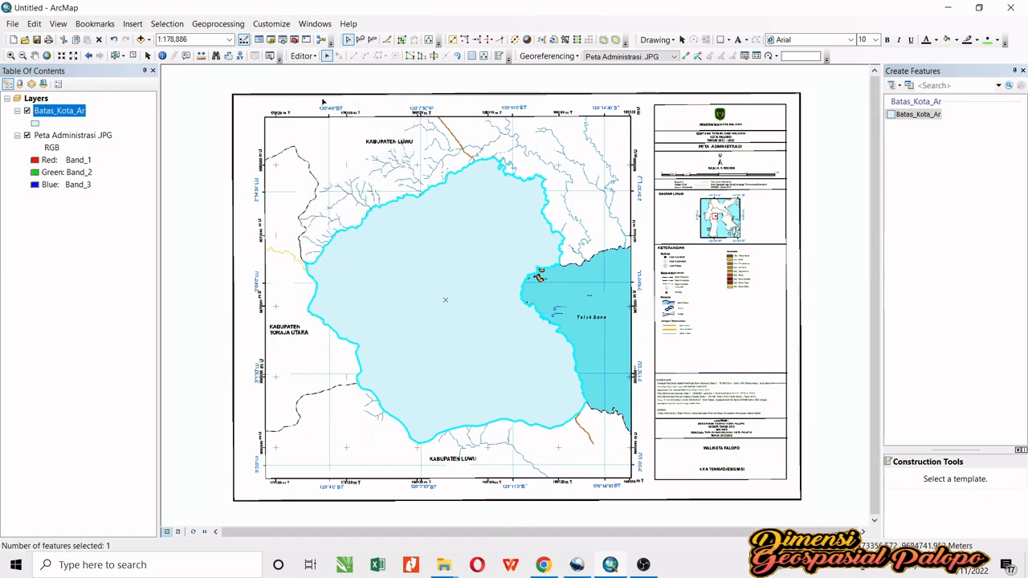
{"action": "left_click", "coordinate": [304, 57]}
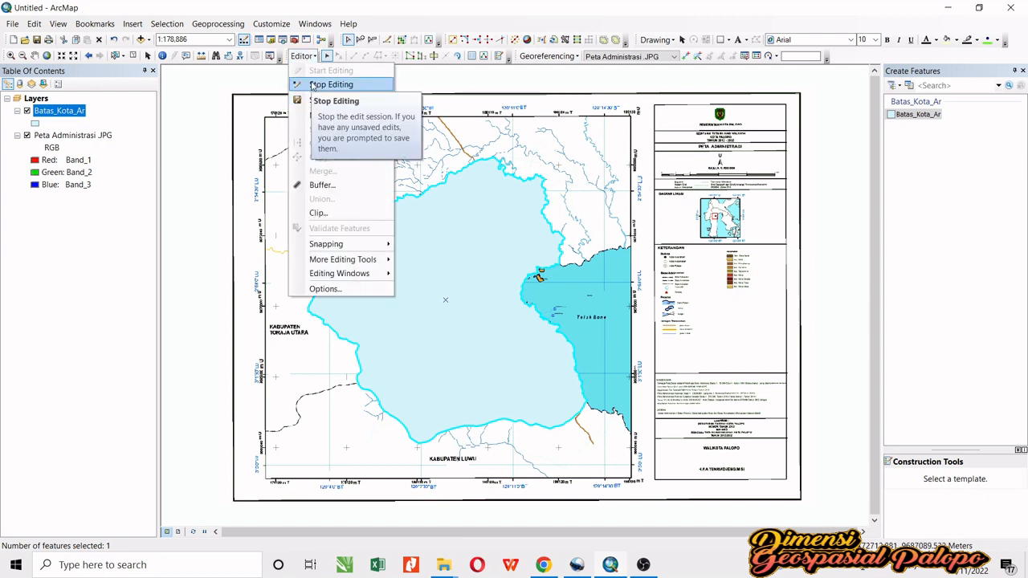
{"action": "left_click", "coordinate": [317, 85]}
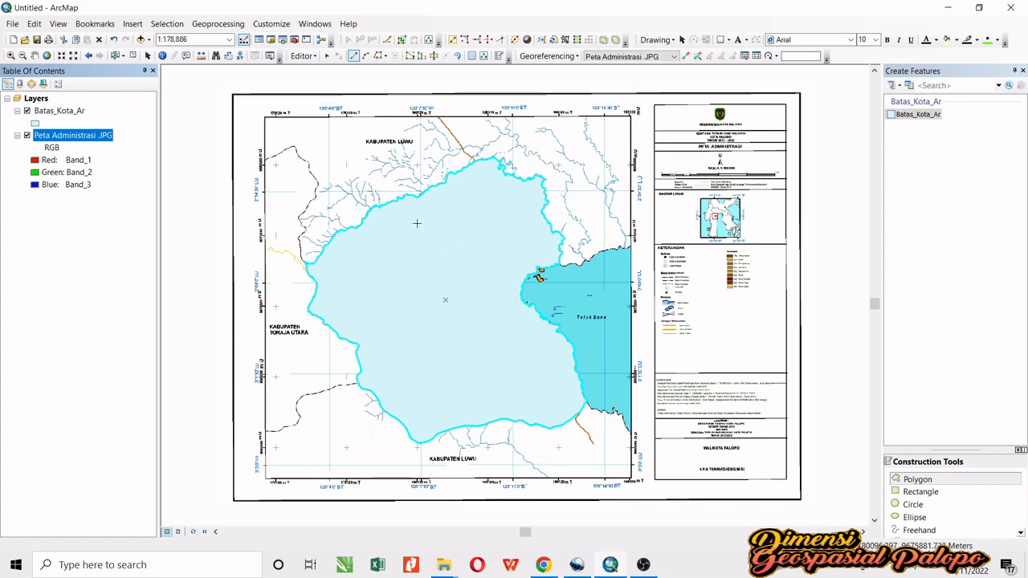
Step: Toggle the Batas_Kota_Ar layer off and back on to compare it with the map beneath
{"action": "left_click", "coordinate": [58, 111]}
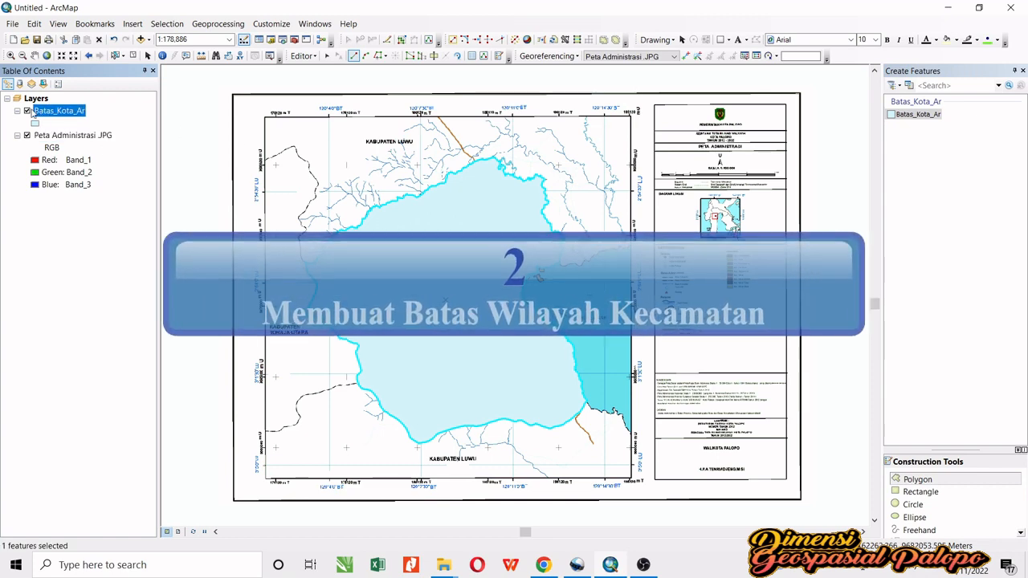
{"action": "left_click", "coordinate": [26, 111]}
{"action": "left_click", "coordinate": [26, 111]}
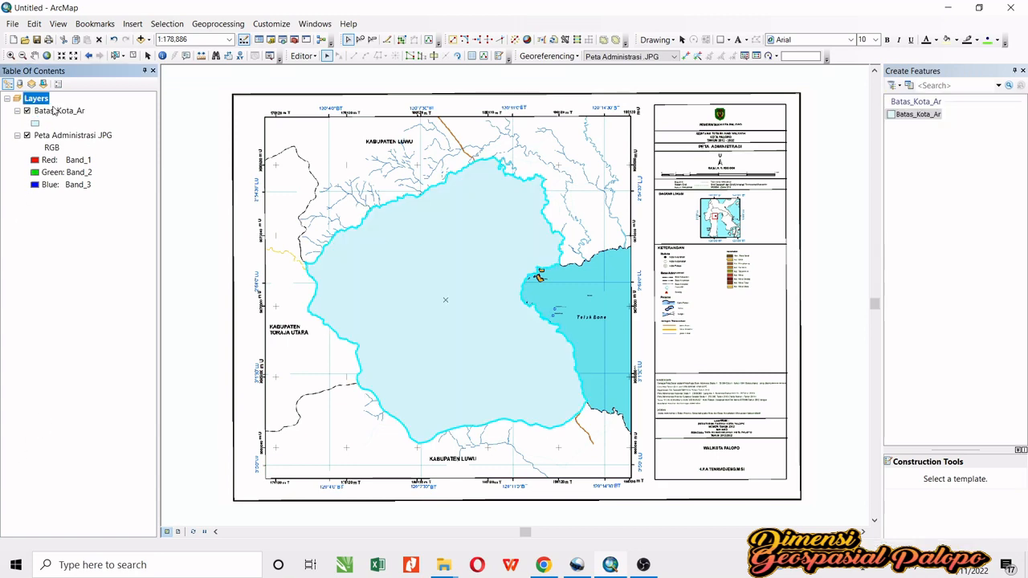
Step: Start a data export of the Batas_Kota_Ar layer and set it to export all features
{"action": "left_click", "coordinate": [55, 112]}
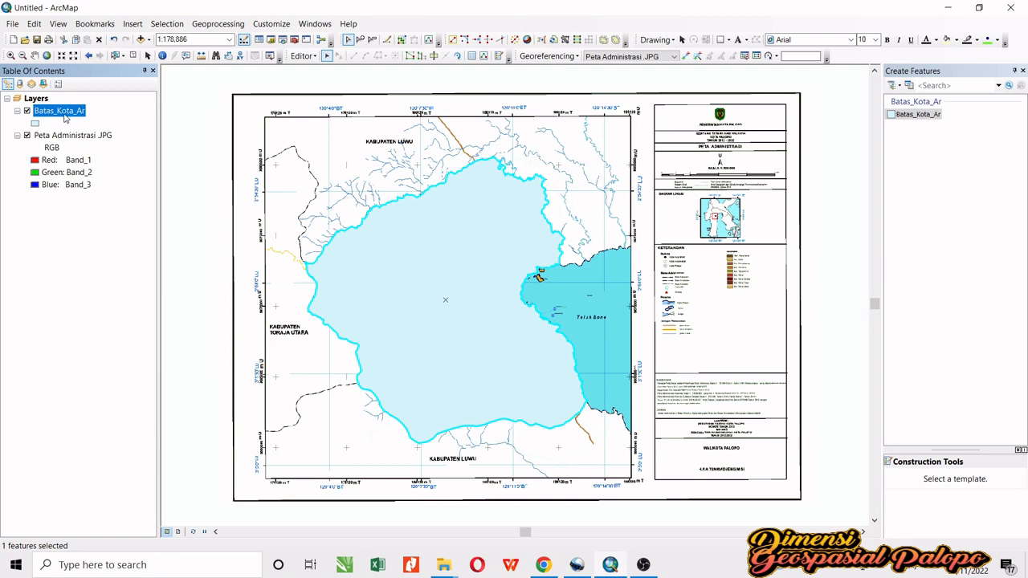
{"action": "right_click", "coordinate": [65, 118]}
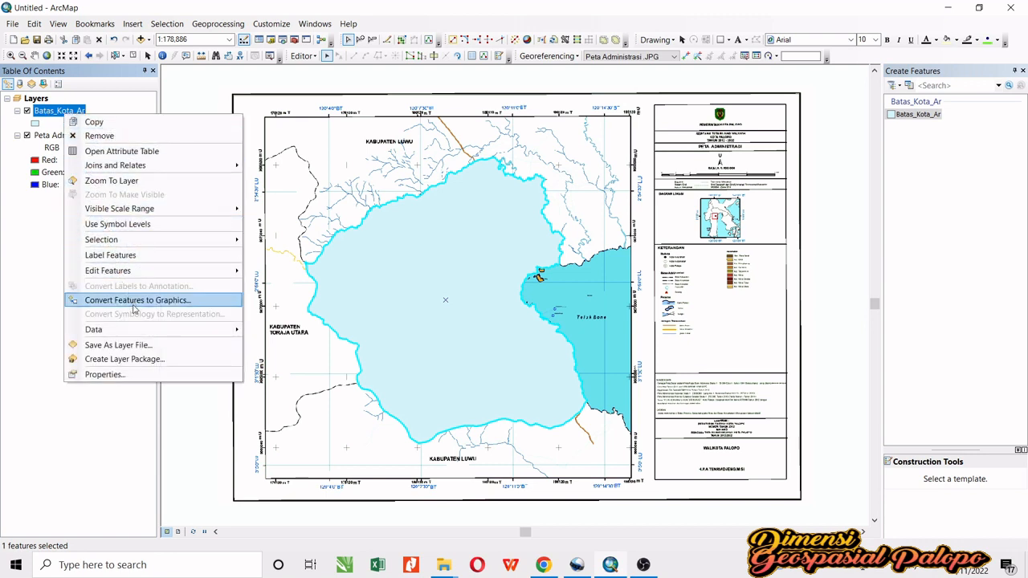
{"action": "mouse_move", "coordinate": [158, 336]}
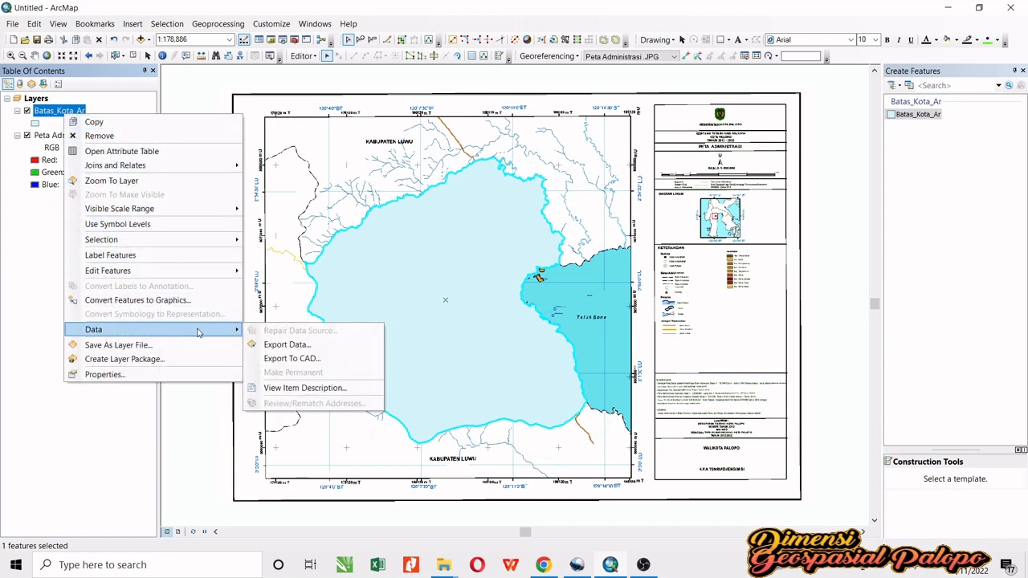
{"action": "left_click", "coordinate": [287, 345]}
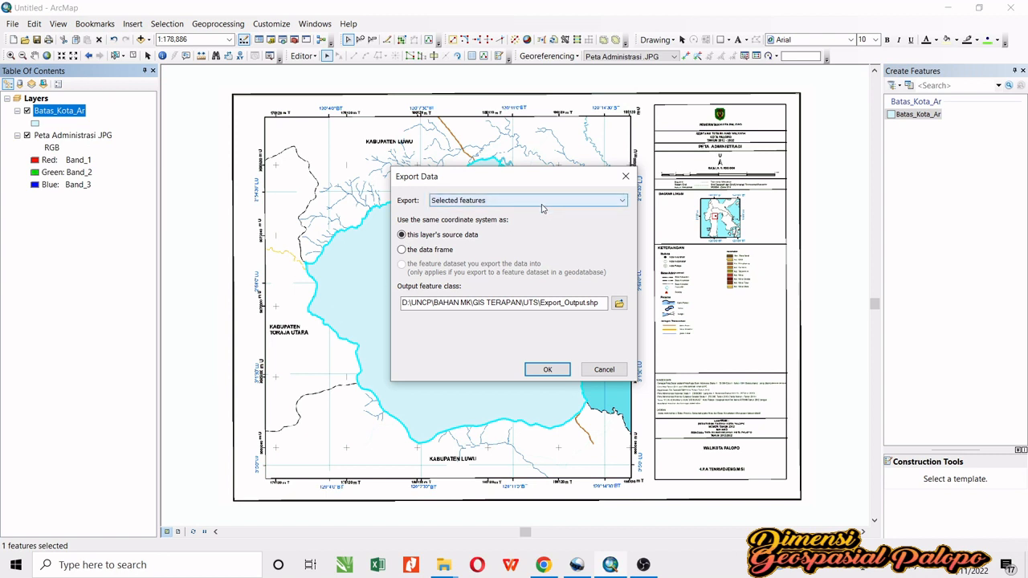
{"action": "left_click", "coordinate": [542, 201]}
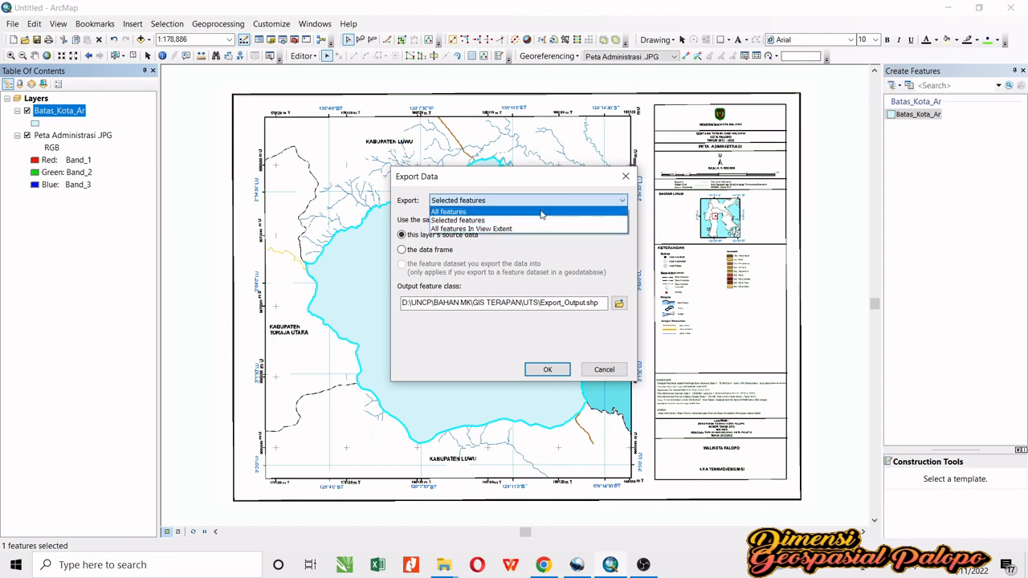
{"action": "left_click", "coordinate": [542, 212]}
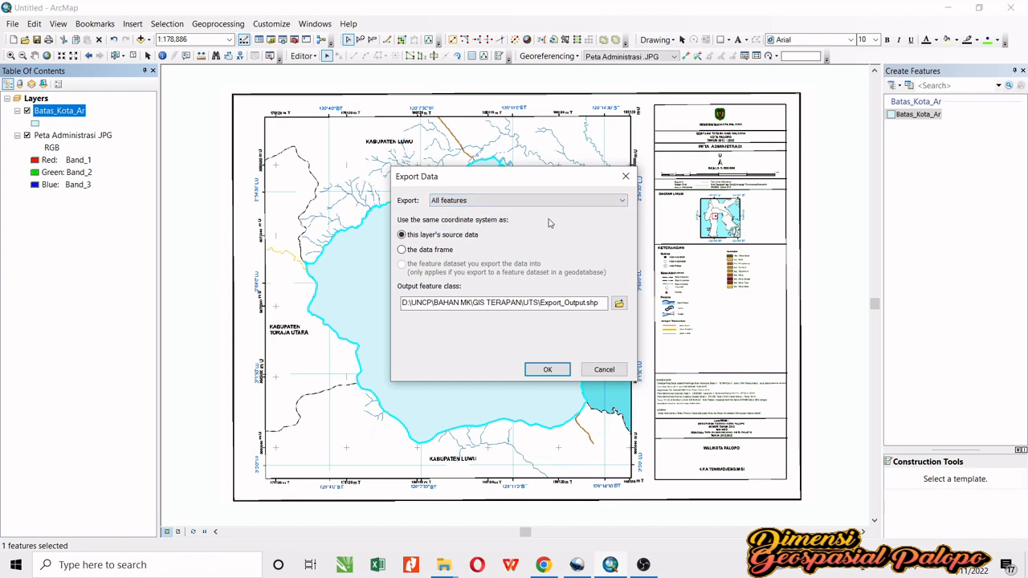
Step: Set the export's output location to the PALOPO_SHP folder inside D:\@ TUTORIAL ARCGIS
{"action": "left_click", "coordinate": [619, 304]}
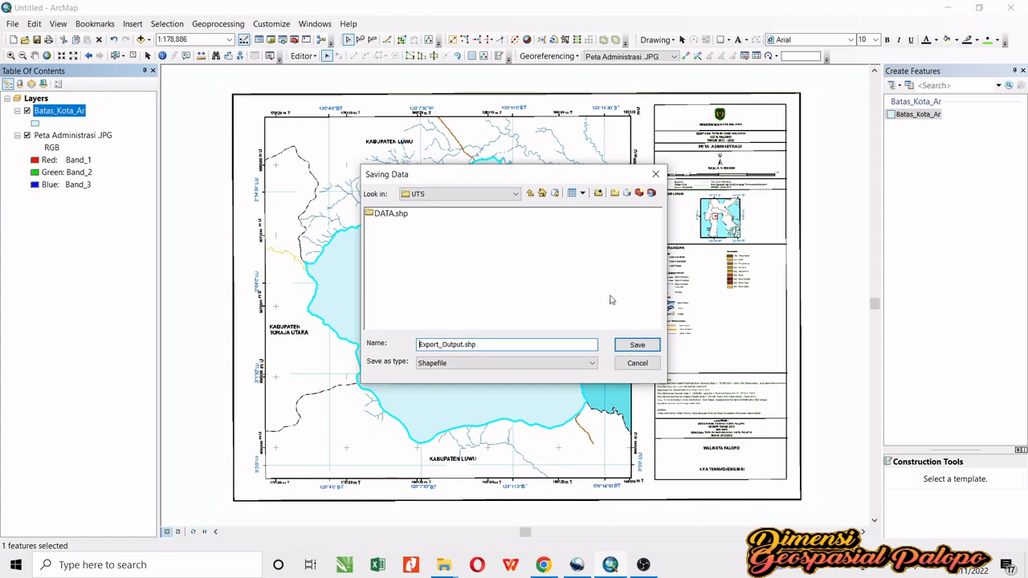
{"action": "left_click", "coordinate": [504, 196]}
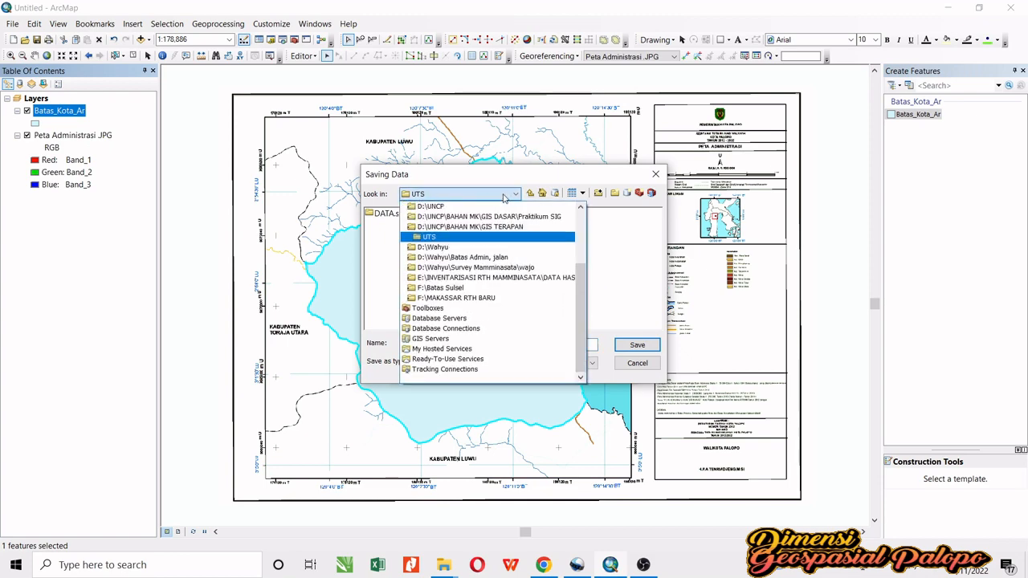
{"action": "scroll", "coordinate": [489, 232], "scroll_direction": "up", "scroll_amount": 3}
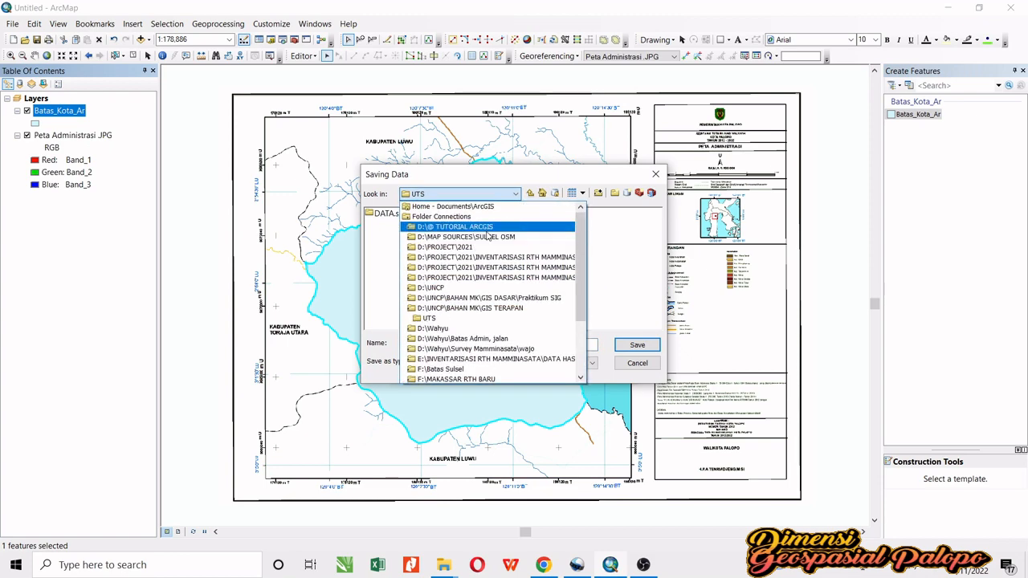
{"action": "left_click", "coordinate": [488, 228]}
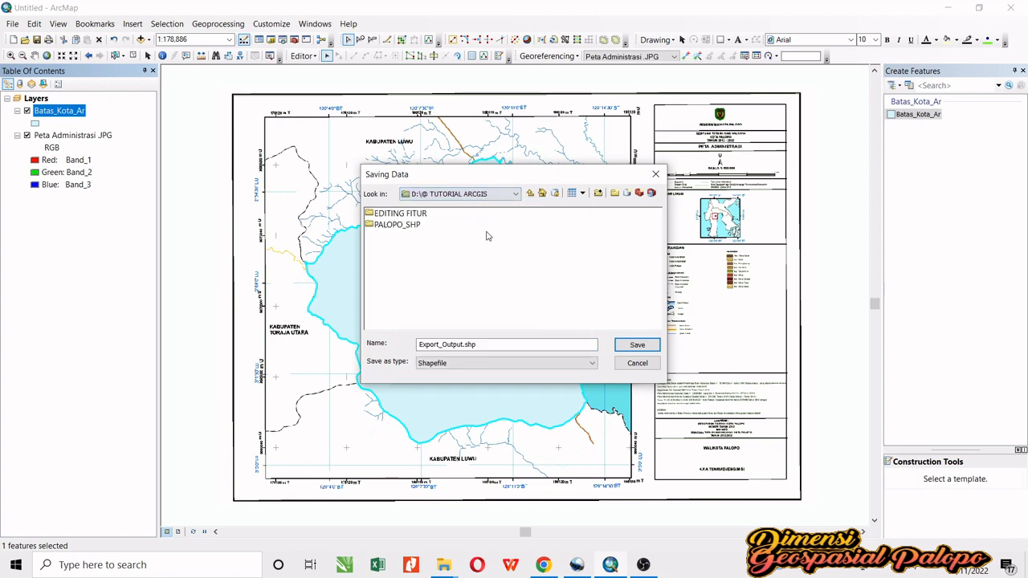
{"action": "left_click", "coordinate": [397, 225]}
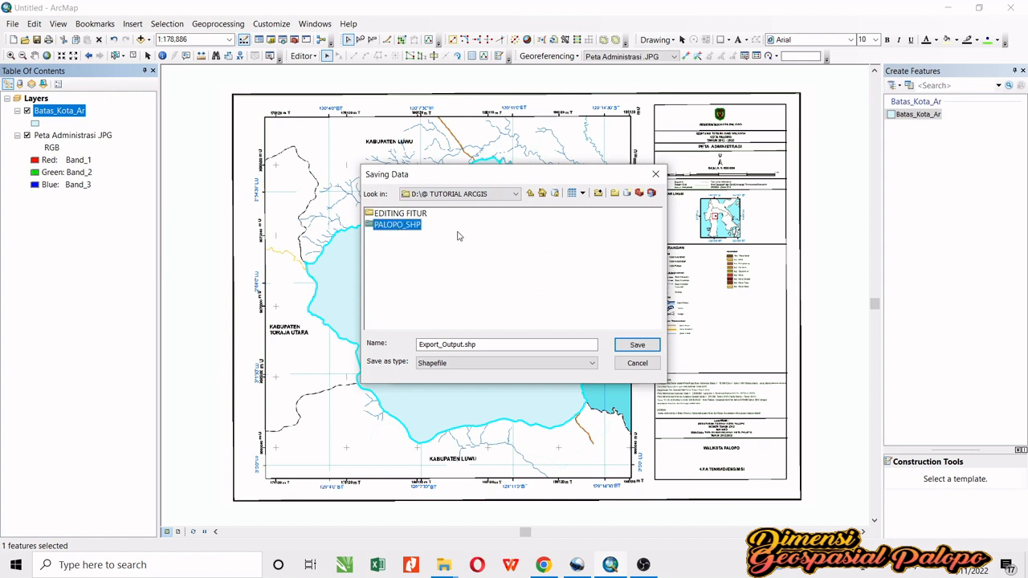
{"action": "double_click", "coordinate": [409, 229]}
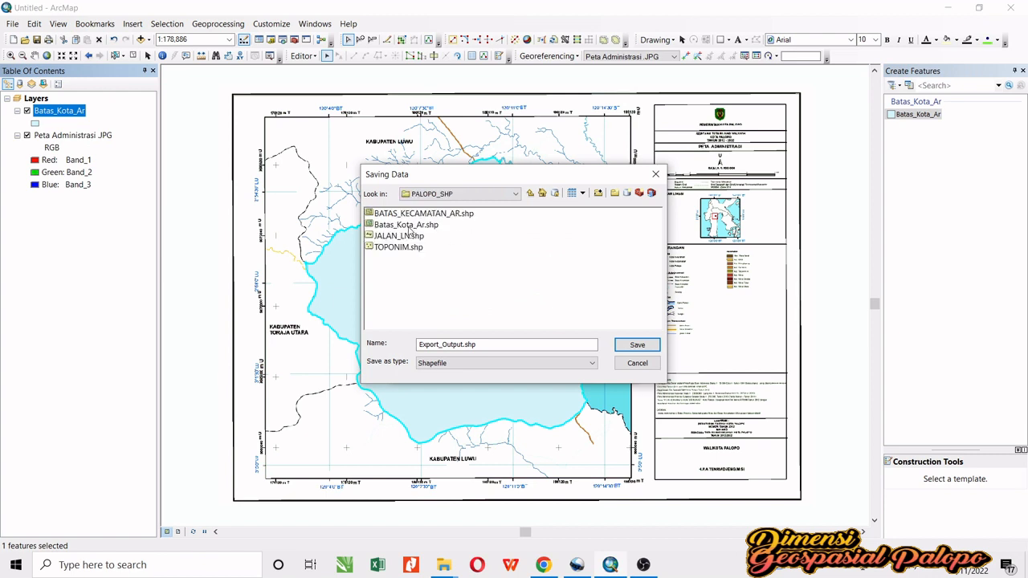
Step: Name the output shapefile BATAS_KECAMATAN_AR
{"action": "left_click", "coordinate": [464, 344]}
{"action": "left_click_drag", "start_coordinate": [464, 345], "coordinate": [419, 330]}
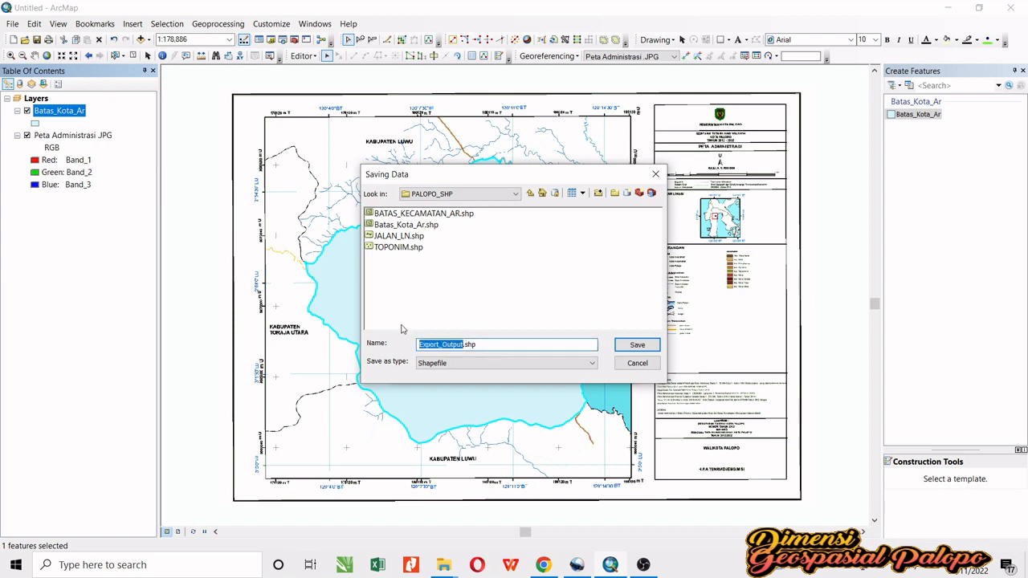
{"action": "type", "text": "BATAS KECAMATAN"}
{"action": "key", "text": "BackSpace"}
{"action": "key", "text": "BackSpace"}
{"action": "key", "text": "BackSpace"}
{"action": "key", "text": "BackSpace"}
{"action": "key", "text": "BackSpace"}
{"action": "key", "text": "BackSpace"}
{"action": "key", "text": "BackSpace"}
{"action": "key", "text": "BackSpace"}
{"action": "key", "text": "BackSpace"}
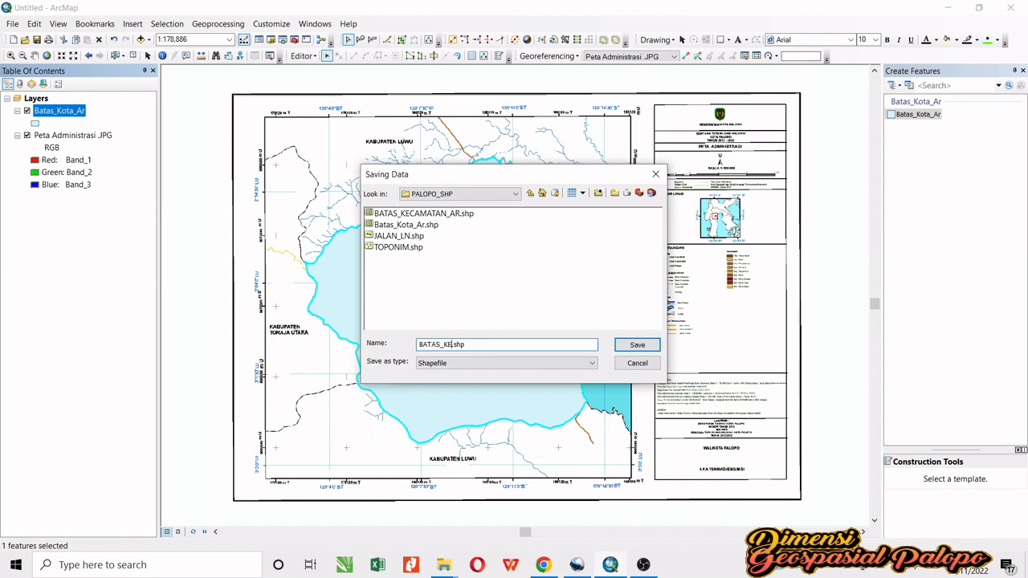
{"action": "type", "text": "KECAMATAN_AR"}
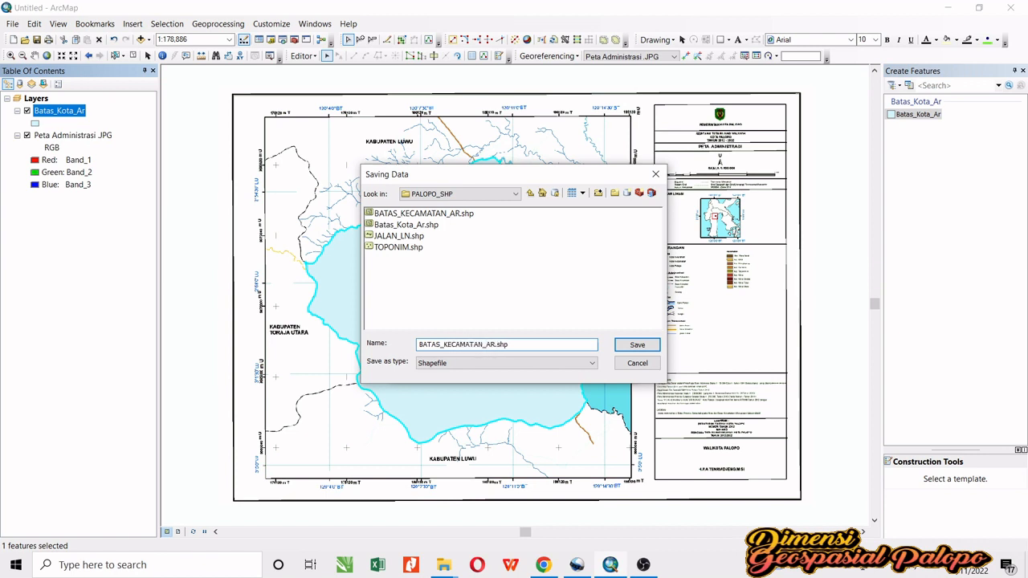
Step: Save the output settings and run the export, adding the exported data to the map as a layer
{"action": "left_click", "coordinate": [636, 347]}
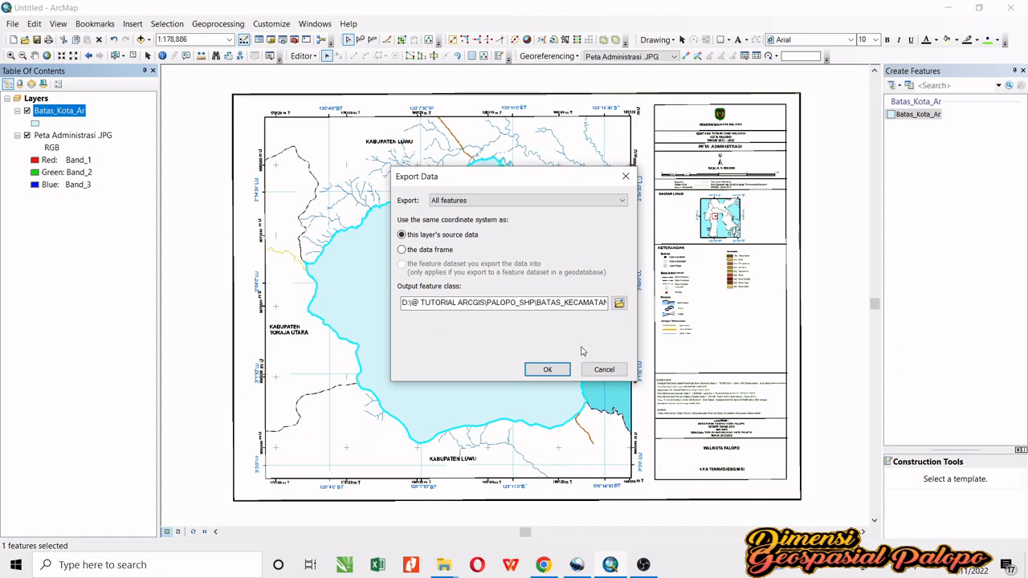
{"action": "left_click", "coordinate": [545, 368]}
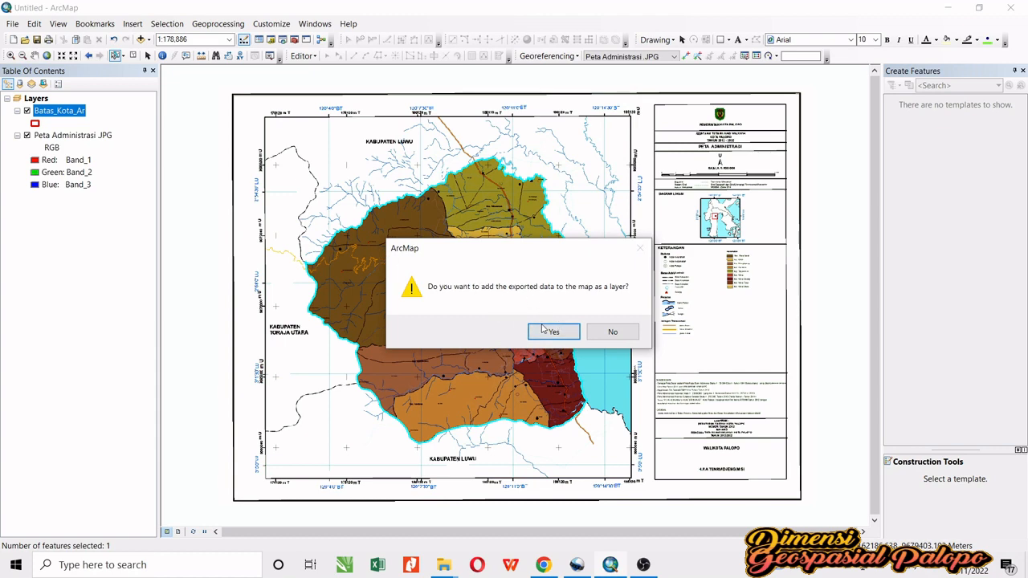
{"action": "left_click", "coordinate": [554, 335]}
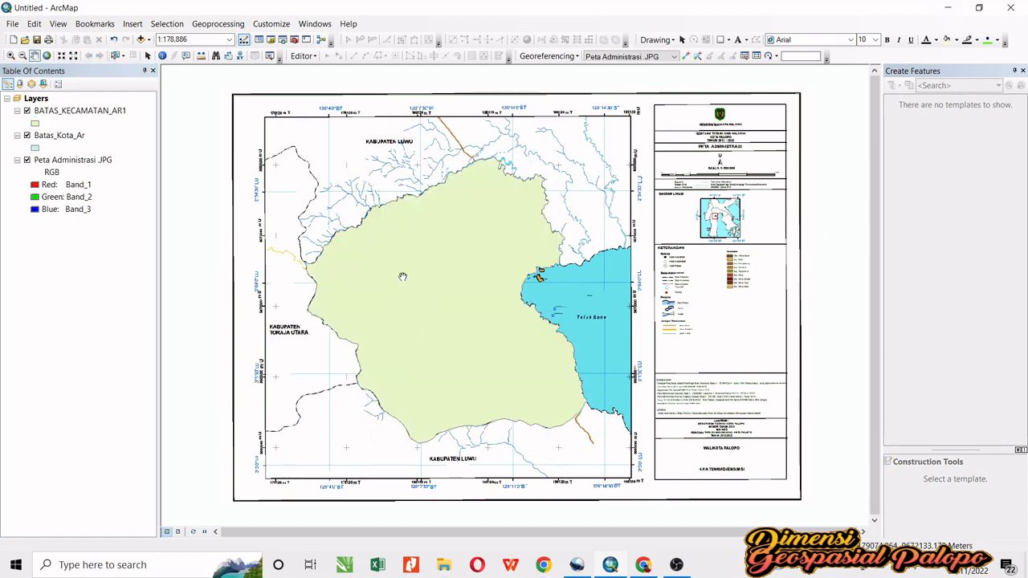
Step: Remove the Batas_Kota_Ar layer from the map, keeping the exported district boundary layer
{"action": "left_click", "coordinate": [111, 115]}
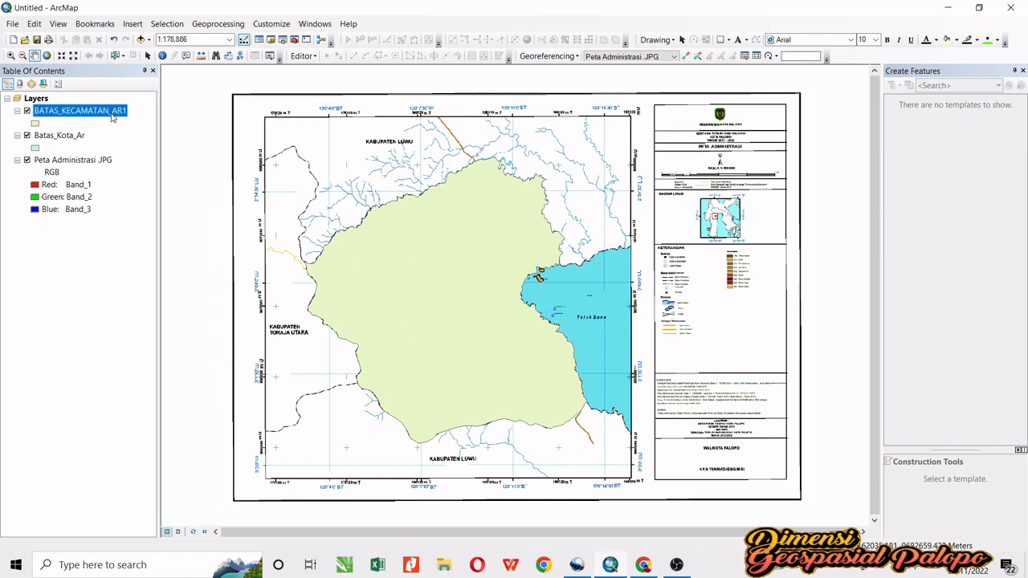
{"action": "left_click", "coordinate": [60, 136]}
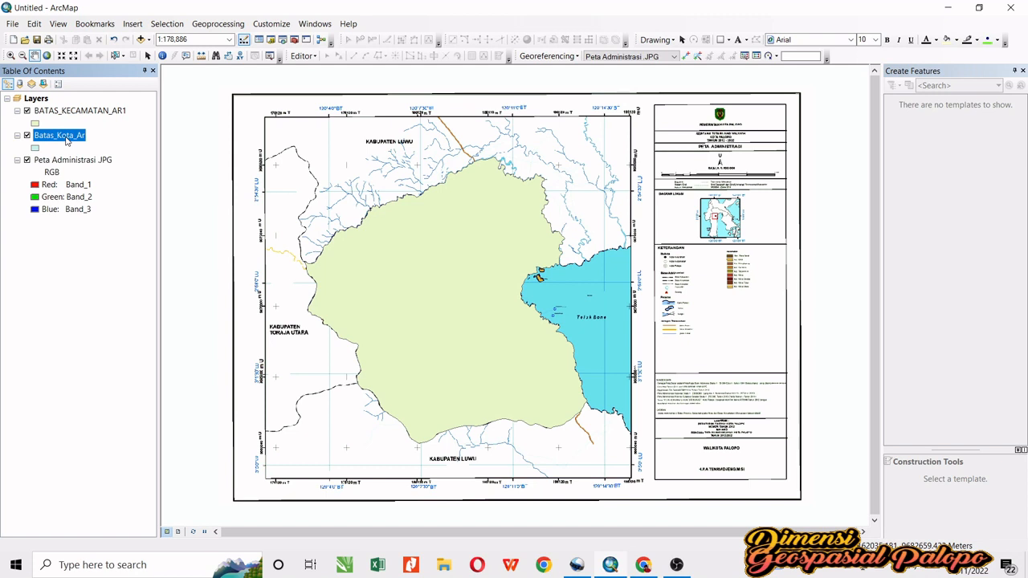
{"action": "right_click", "coordinate": [67, 142]}
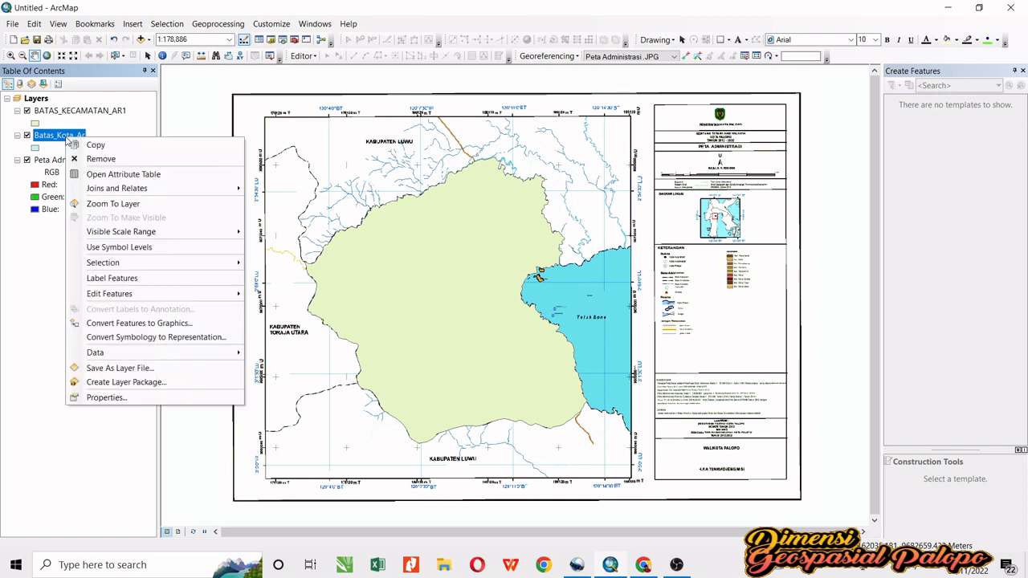
{"action": "left_click", "coordinate": [117, 160]}
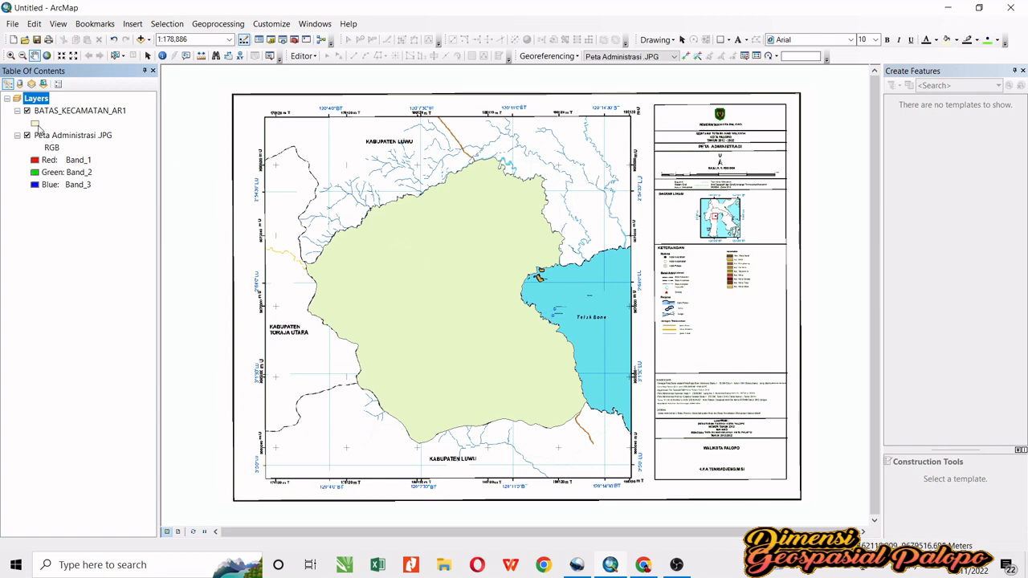
Step: Set the BATAS_KECAMATAN_AR1 layer's symbol to Hollow so that it has no fill
{"action": "left_click", "coordinate": [36, 124]}
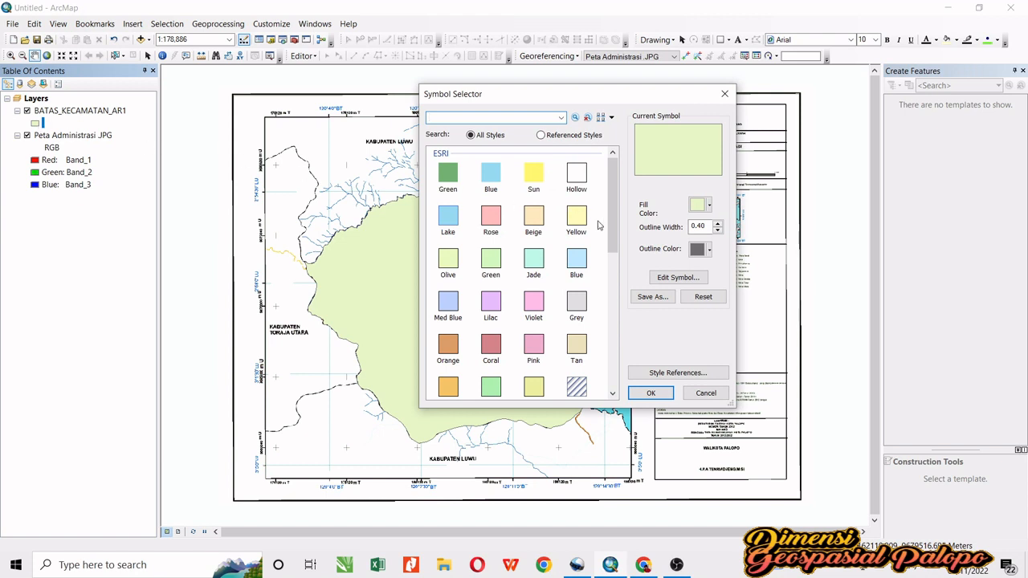
{"action": "left_click", "coordinate": [577, 181]}
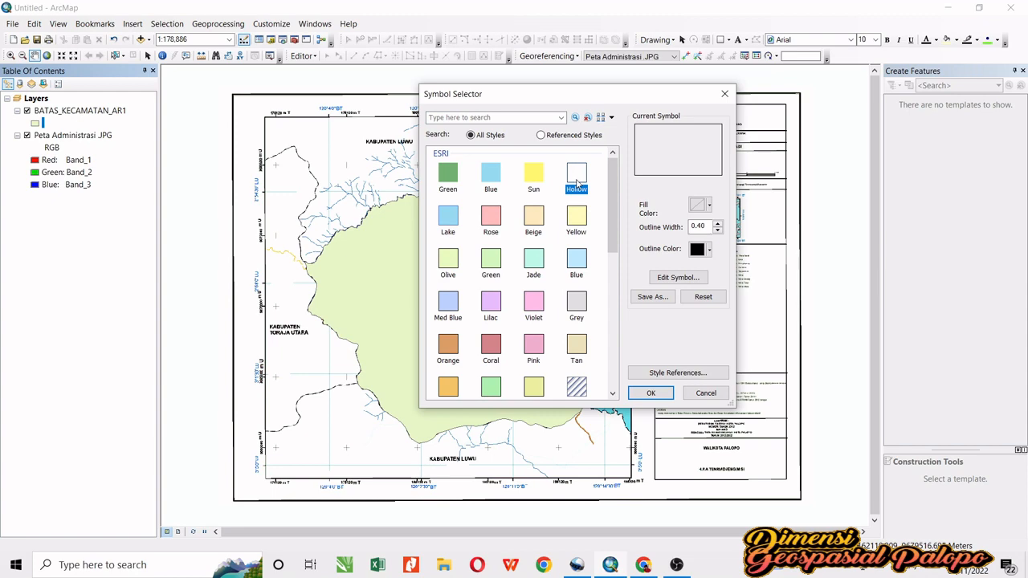
{"action": "left_click", "coordinate": [657, 397]}
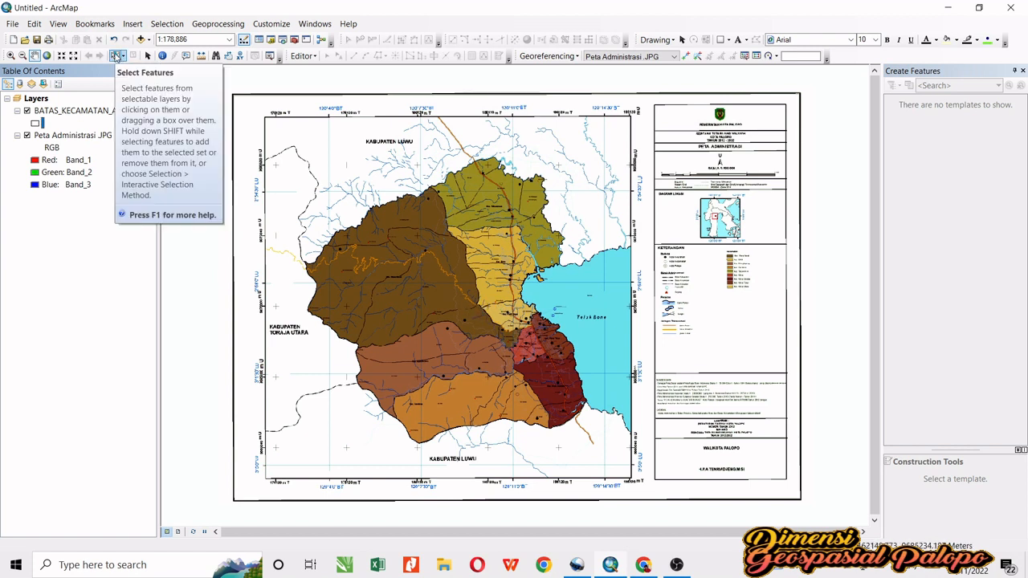
Step: Try to select the Palopo boundary polygon on the map and toggle its selection
{"action": "left_click", "coordinate": [117, 56]}
{"action": "left_click", "coordinate": [392, 237]}
{"action": "left_click", "coordinate": [353, 172]}
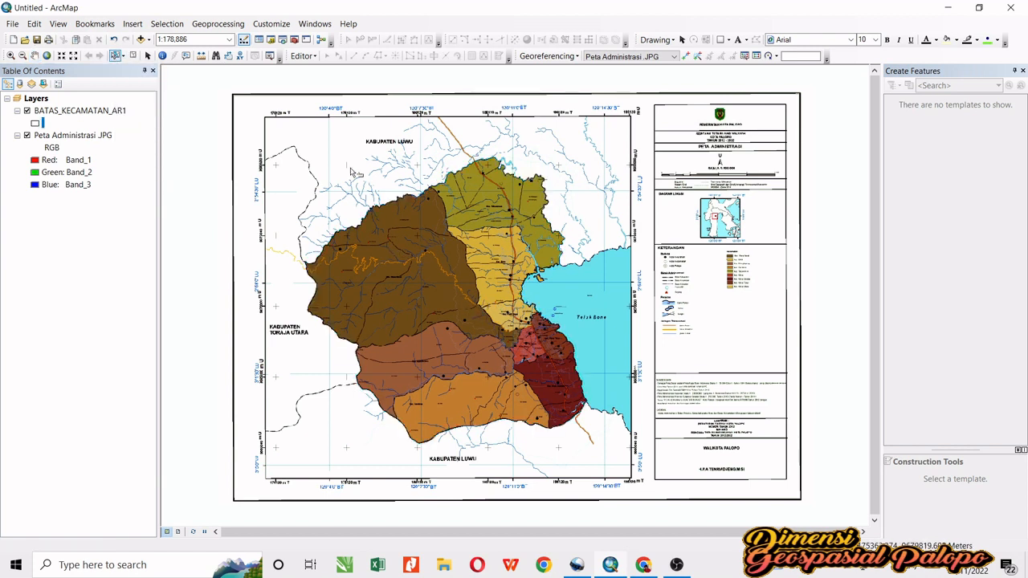
{"action": "left_click", "coordinate": [394, 241]}
{"action": "left_click", "coordinate": [371, 189]}
{"action": "left_click", "coordinate": [396, 245]}
{"action": "left_click", "coordinate": [376, 203]}
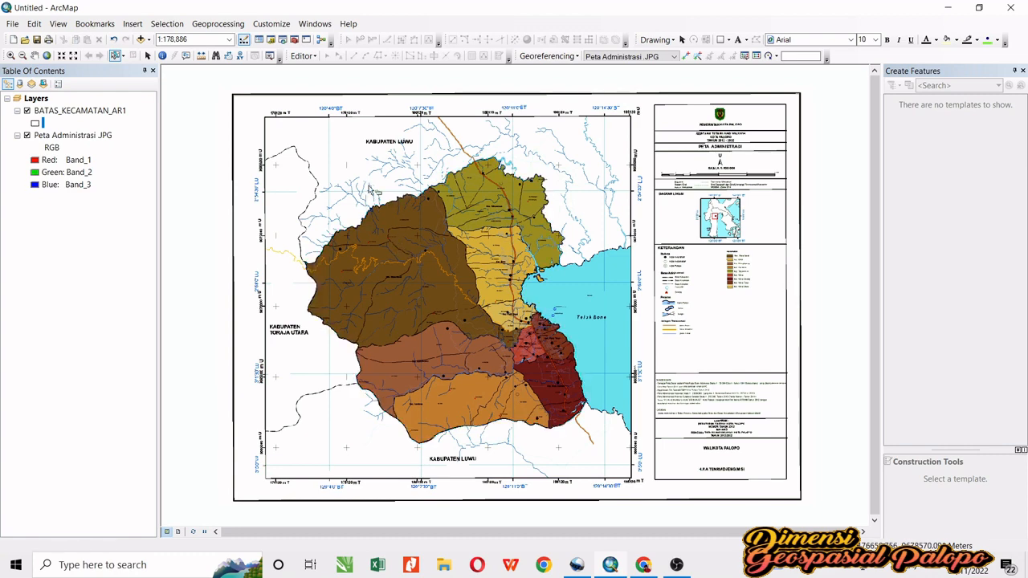
Step: Examine the Kec. Telluwanua area and zoom in on where its western boundary meets the city's northern border
{"action": "left_click", "coordinate": [73, 135]}
{"action": "scroll", "coordinate": [489, 207], "scroll_direction": "up", "scroll_amount": 3}
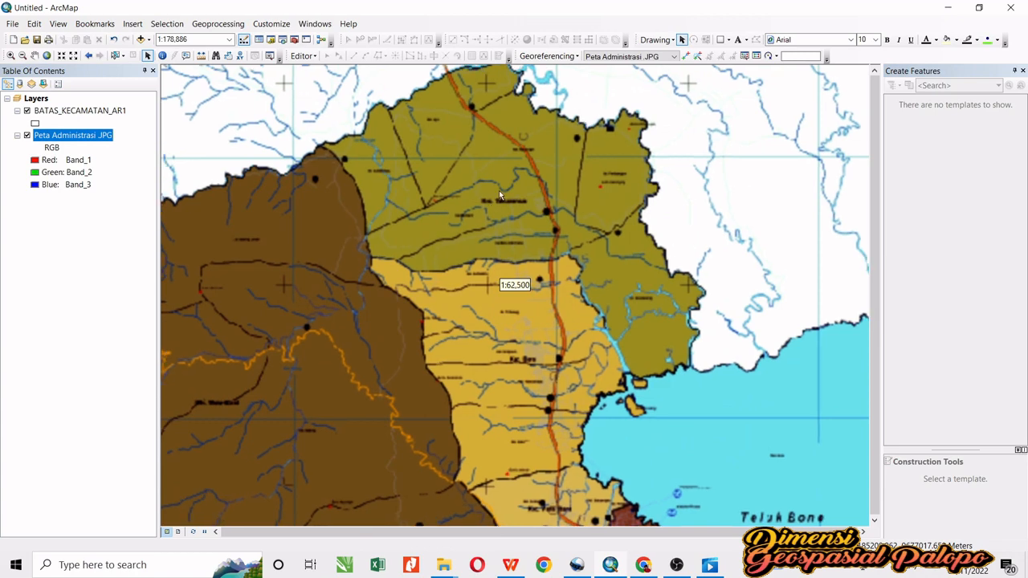
{"action": "scroll", "coordinate": [499, 191], "scroll_direction": "up", "scroll_amount": 3}
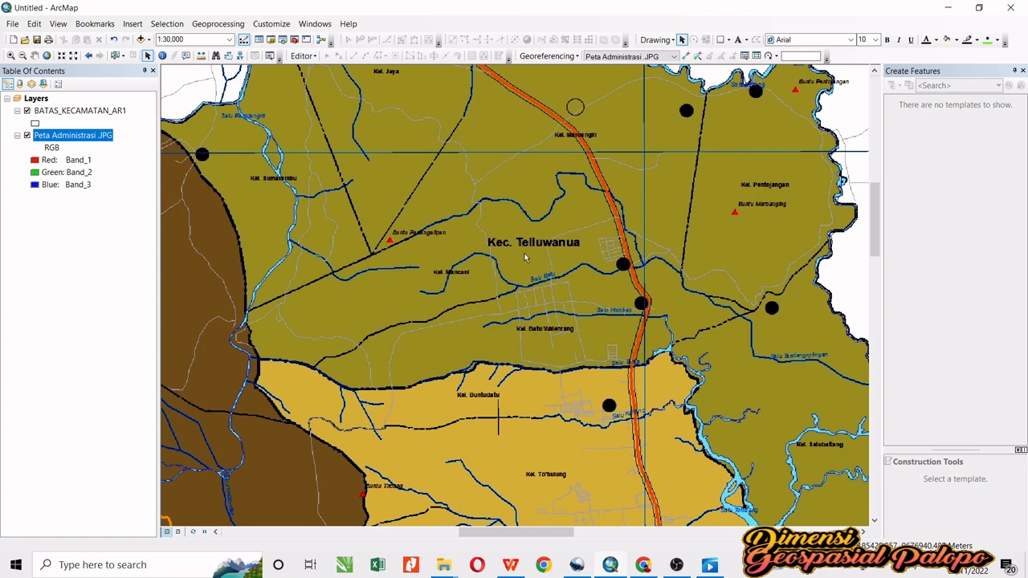
{"action": "scroll", "coordinate": [526, 257], "scroll_direction": "down", "scroll_amount": 4}
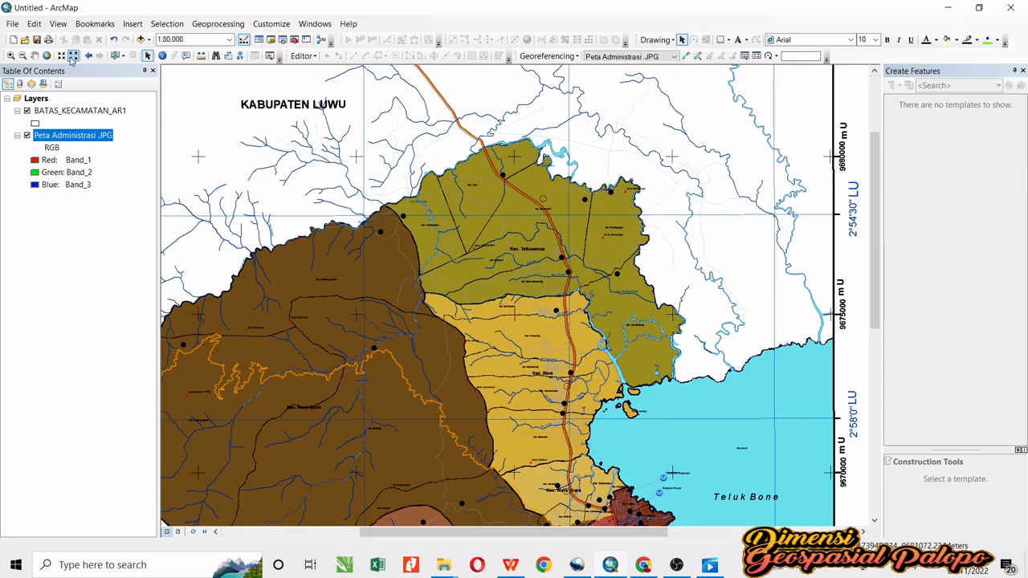
{"action": "left_click", "coordinate": [10, 55]}
{"action": "left_click_drag", "start_coordinate": [310, 132], "coordinate": [425, 275]}
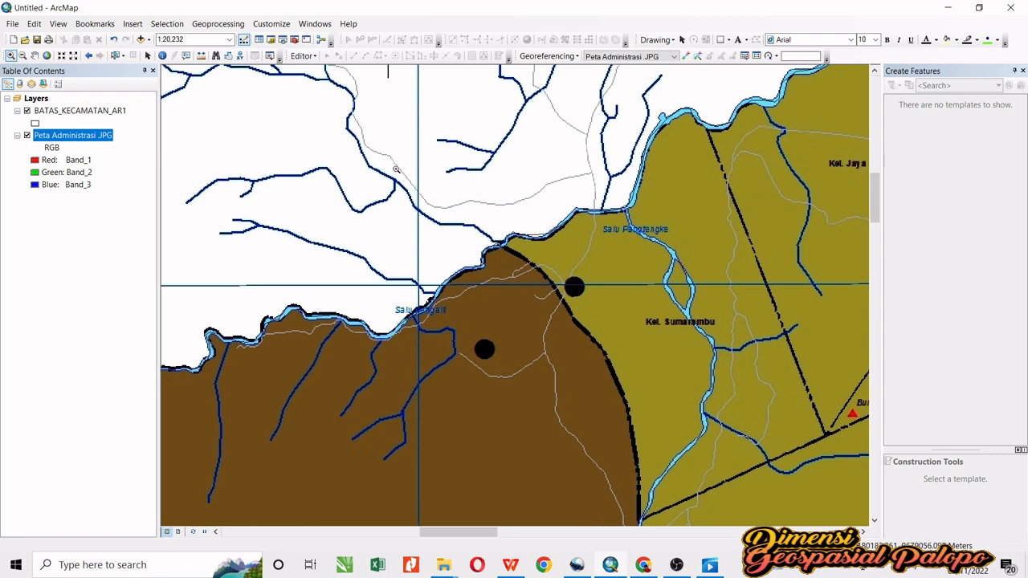
{"action": "left_click_drag", "start_coordinate": [504, 256], "coordinate": [467, 180]}
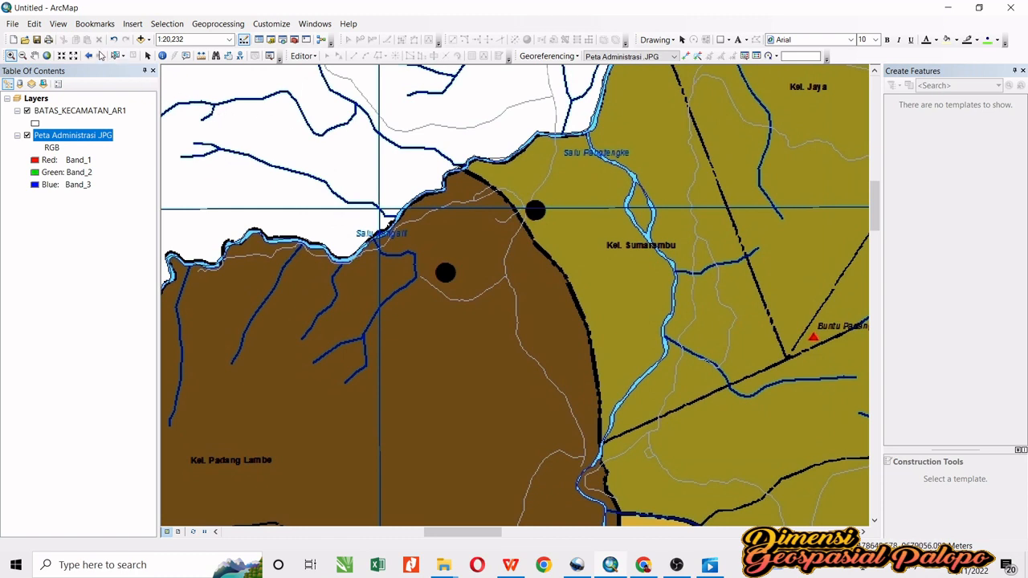
Step: Select the BATAS_KECAMATAN_AR1 polygon covering the whole city
{"action": "left_click", "coordinate": [115, 56]}
{"action": "left_click", "coordinate": [466, 232]}
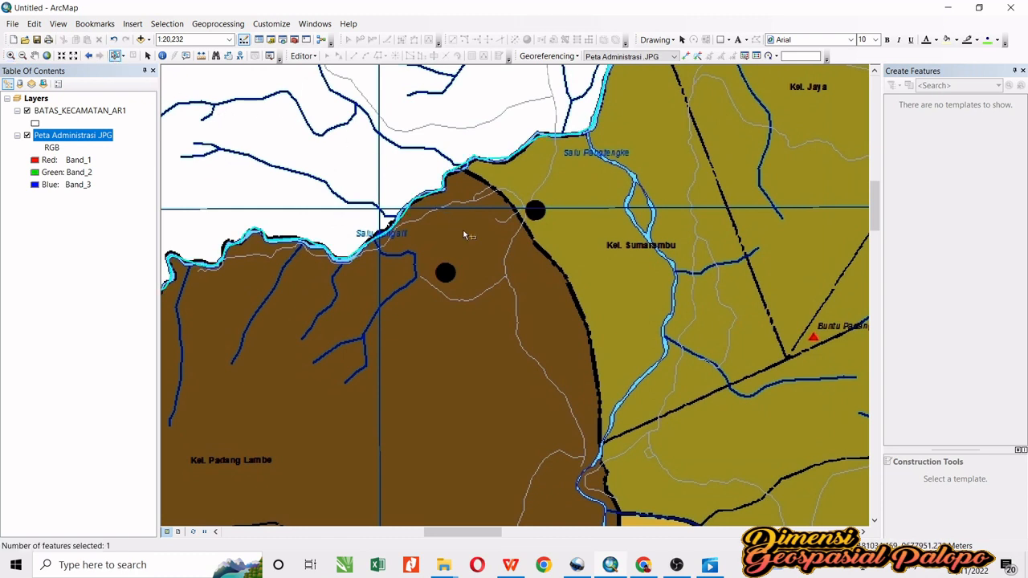
{"action": "left_click", "coordinate": [390, 143]}
{"action": "left_click", "coordinate": [467, 222]}
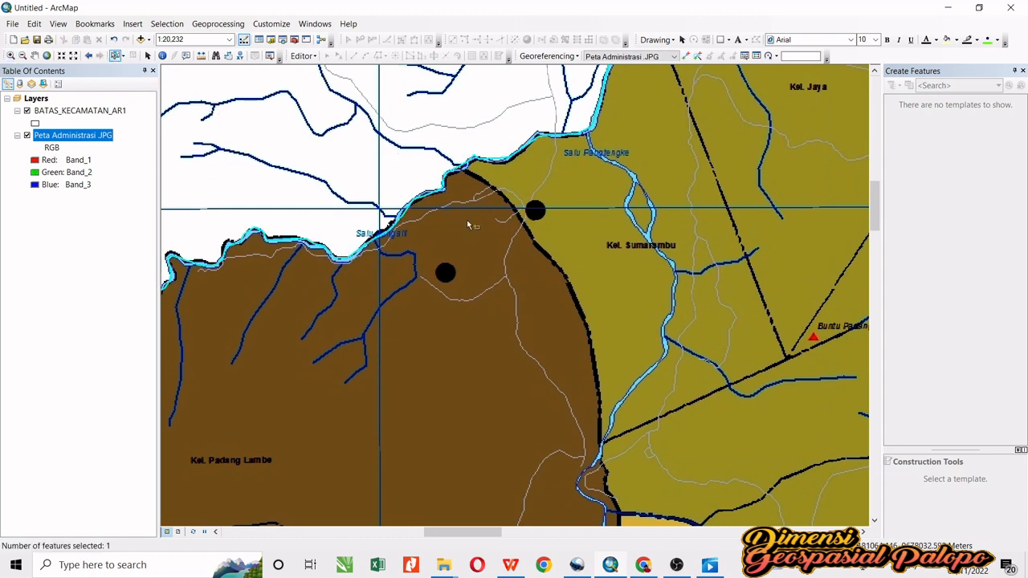
{"action": "left_click", "coordinate": [388, 150]}
{"action": "left_click", "coordinate": [519, 230]}
{"action": "left_click", "coordinate": [389, 116]}
{"action": "left_click", "coordinate": [483, 231]}
{"action": "left_click", "coordinate": [391, 135]}
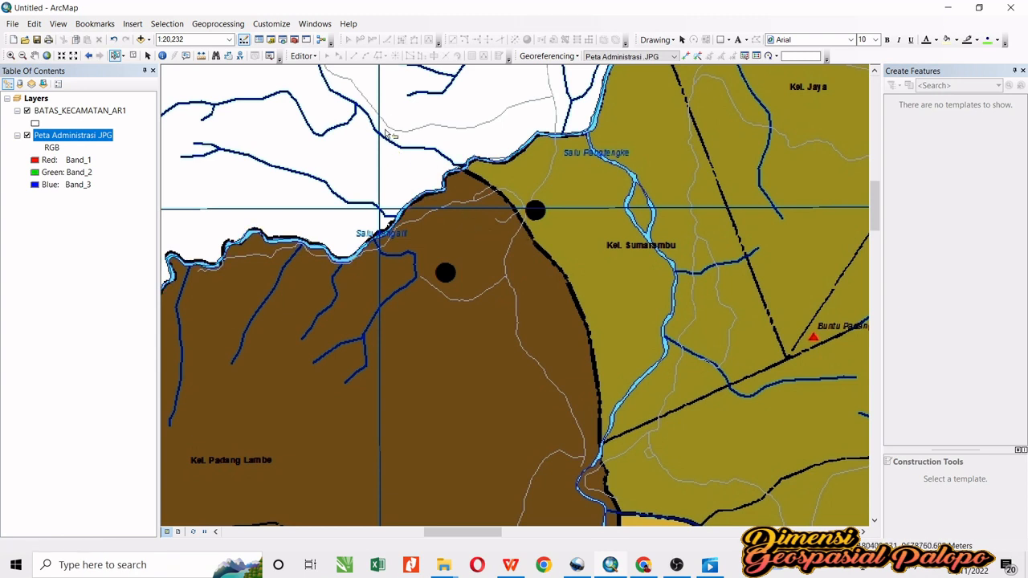
{"action": "left_click", "coordinate": [473, 209]}
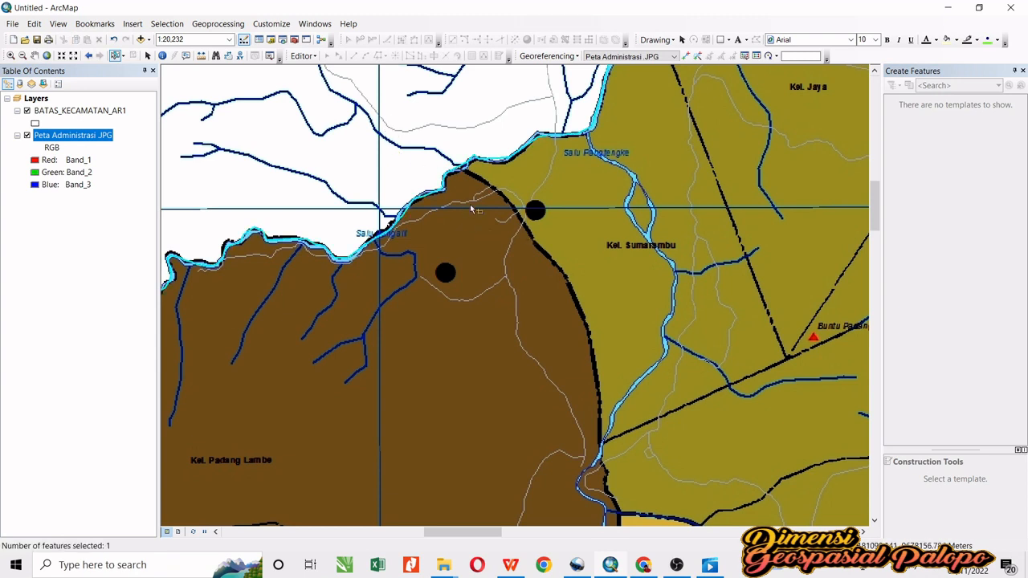
Step: Start an edit session on BATAS_KECAMATAN_AR1 and activate the Cut Polygons tool
{"action": "left_click", "coordinate": [304, 56]}
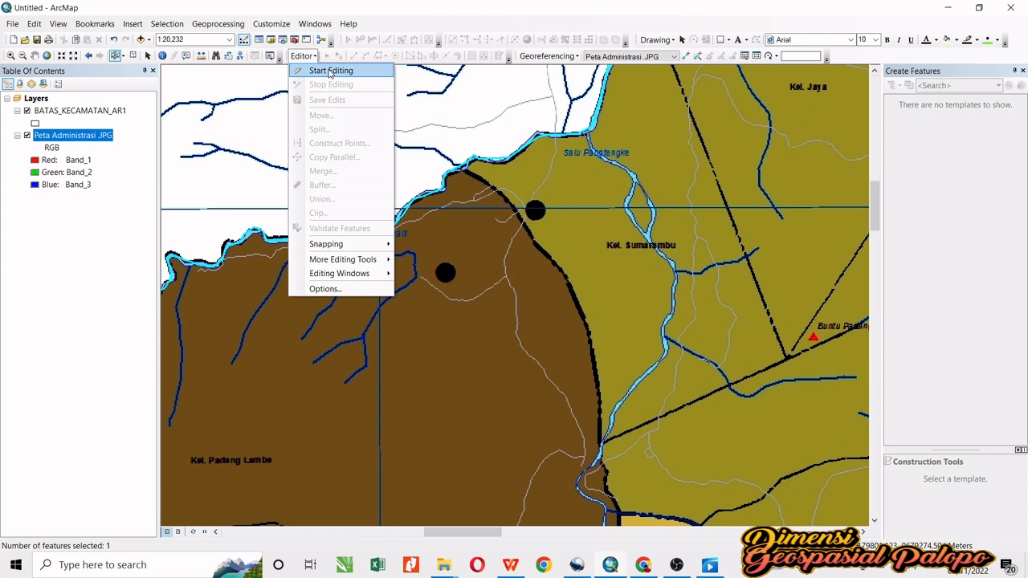
{"action": "left_click", "coordinate": [329, 71]}
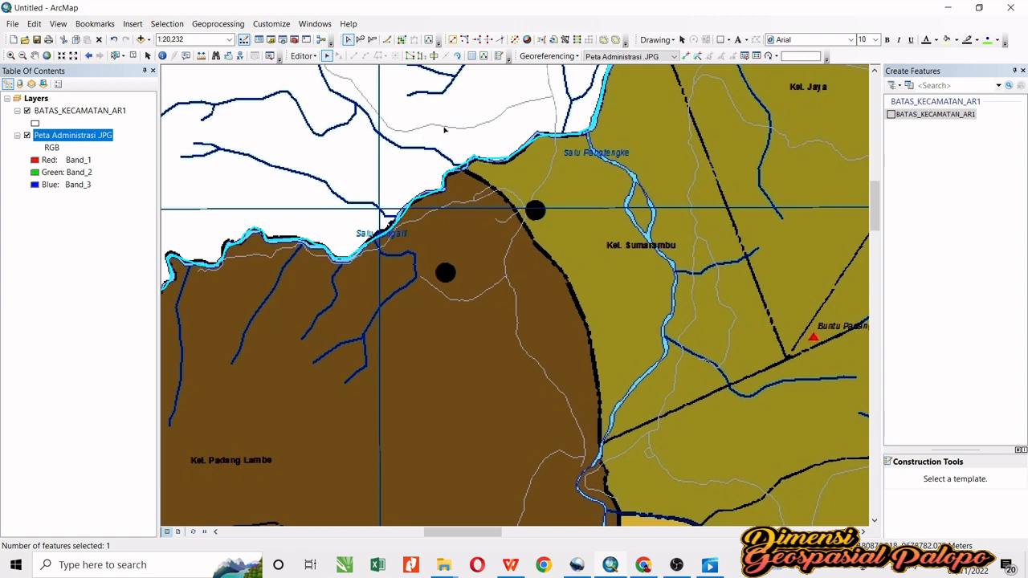
{"action": "left_click", "coordinate": [433, 57]}
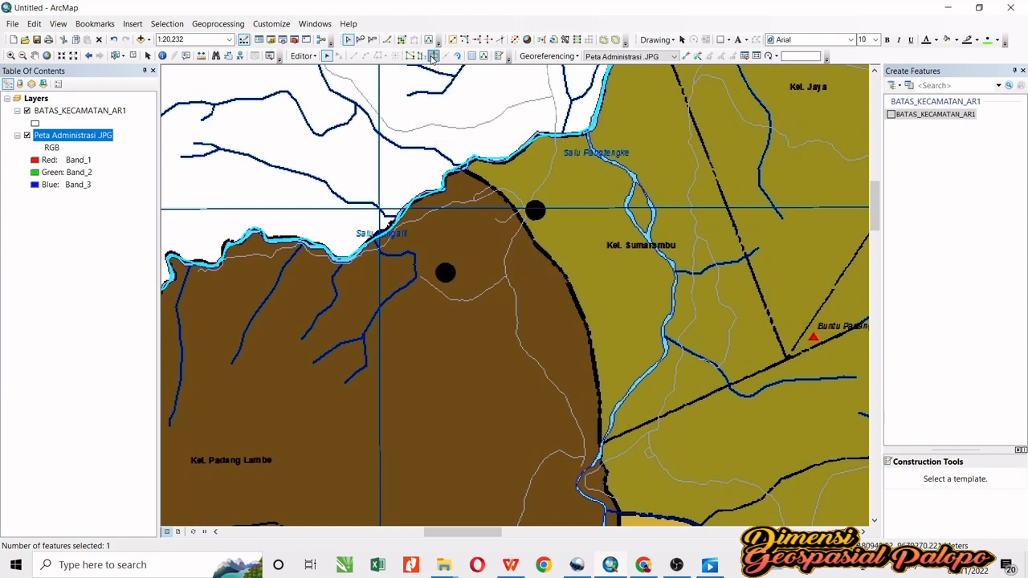
Step: Begin the cut line outside the northern city border and trace the first stretch of the boundary between Kec. Telluwanua and Kec. Wara Barat
{"action": "left_click", "coordinate": [364, 100]}
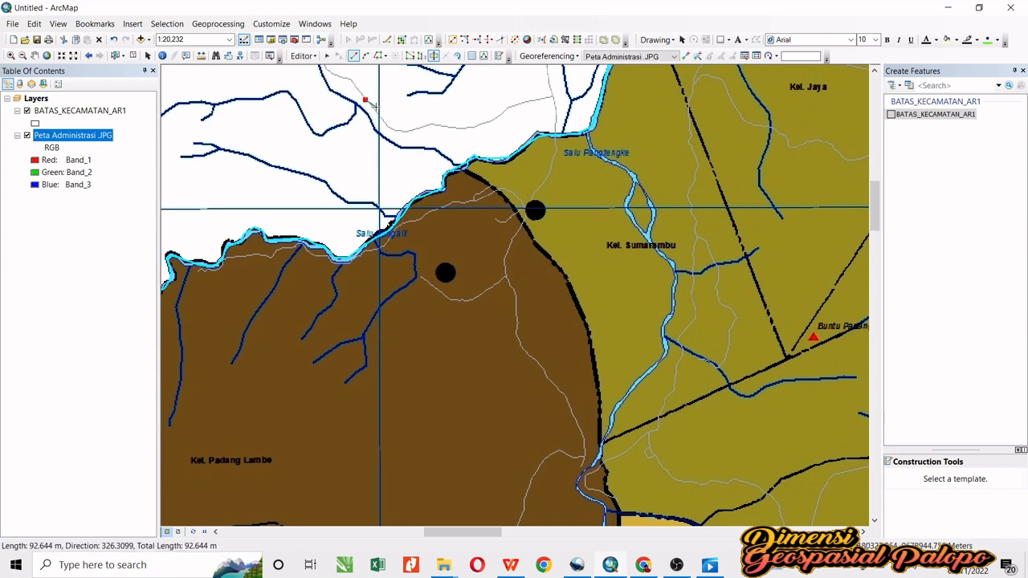
{"action": "left_click", "coordinate": [460, 166]}
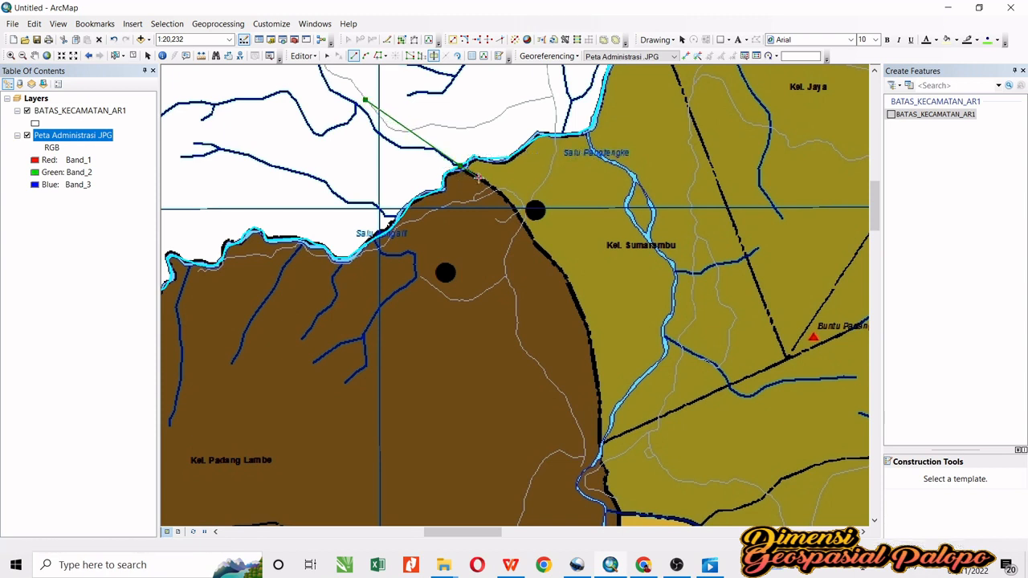
{"action": "left_click", "coordinate": [479, 176]}
{"action": "left_click", "coordinate": [498, 190]}
{"action": "left_click", "coordinate": [510, 206]}
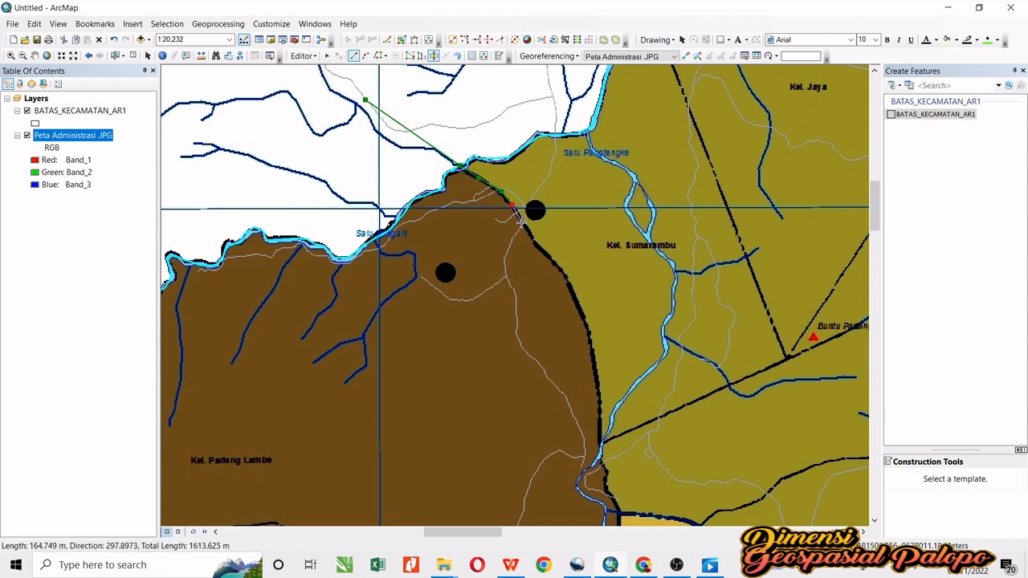
{"action": "left_click", "coordinate": [521, 223]}
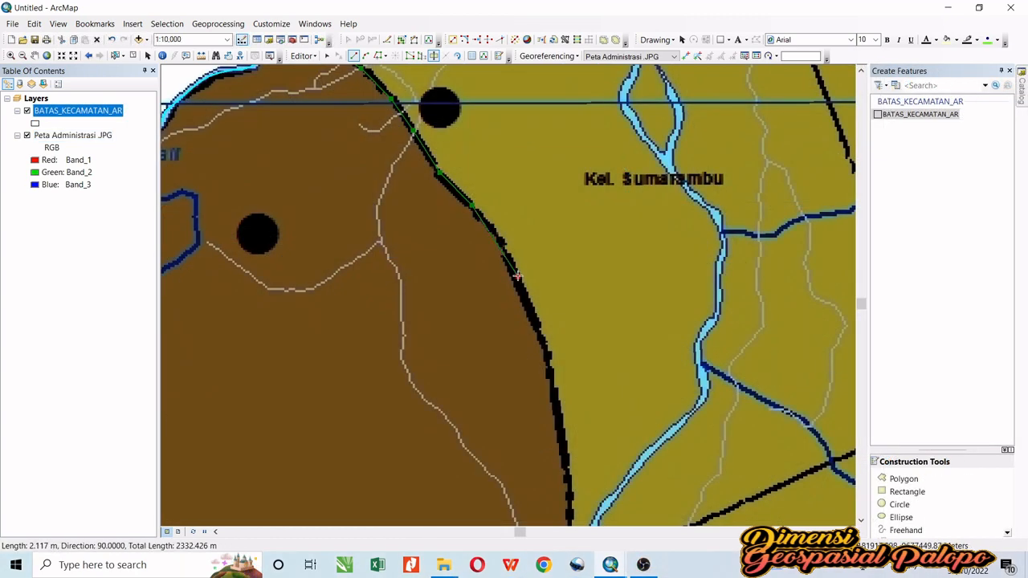
Step: Continue the cut line south along the Telluwanua–Wara Barat boundary, past Kel. Sumarambu to just beyond the river crossing
{"action": "left_click_drag", "start_coordinate": [518, 277], "coordinate": [476, 136]}
{"action": "left_click", "coordinate": [504, 200]}
{"action": "left_click", "coordinate": [518, 272]}
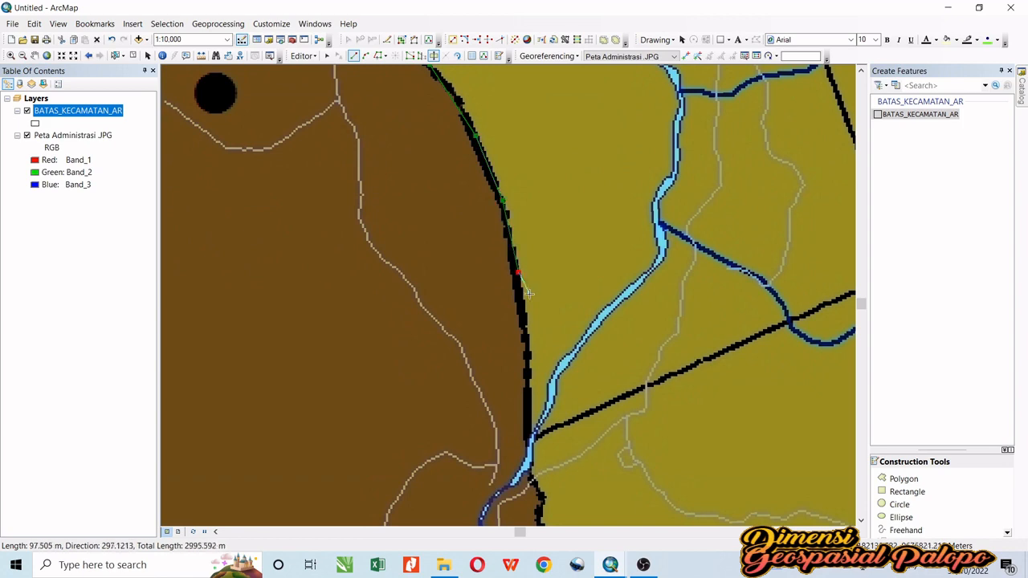
{"action": "left_click_drag", "start_coordinate": [530, 294], "coordinate": [512, 166]}
{"action": "left_click", "coordinate": [512, 330]}
{"action": "left_click_drag", "start_coordinate": [512, 328], "coordinate": [487, 207]}
{"action": "left_click", "coordinate": [487, 229]}
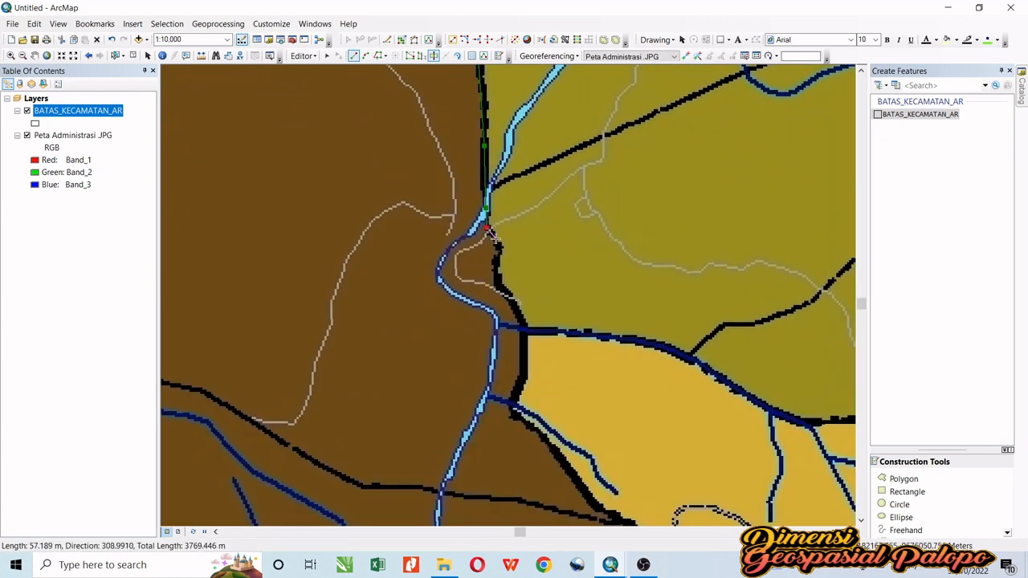
Step: Trace the cut line to the junction with Kec. Bara, undo the stray vertex there and turn east along the Telluwanua–Bara boundary
{"action": "left_click_drag", "start_coordinate": [514, 297], "coordinate": [511, 247]}
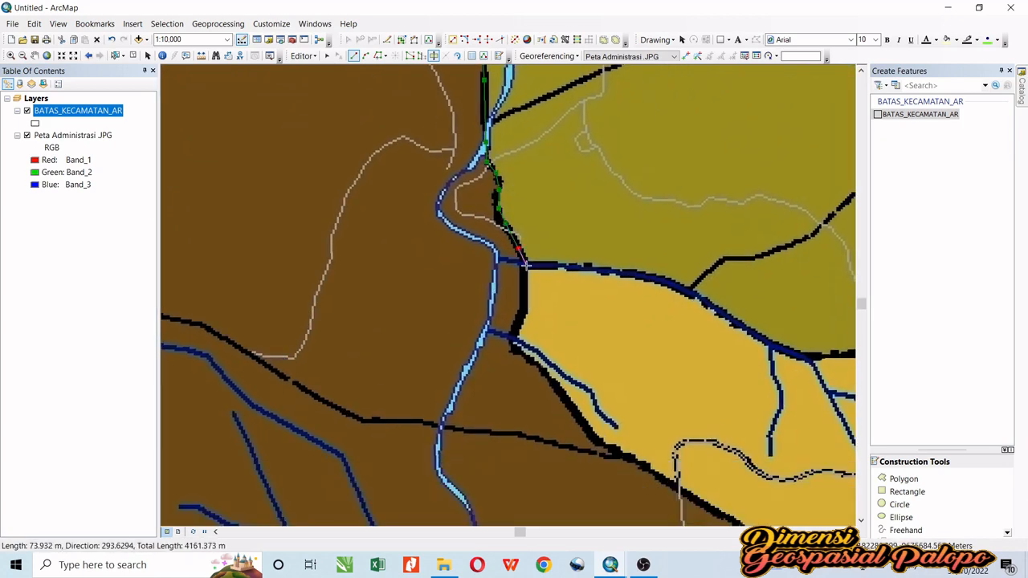
{"action": "left_click_drag", "start_coordinate": [527, 292], "coordinate": [531, 172]}
{"action": "left_click_drag", "start_coordinate": [517, 219], "coordinate": [459, 389]}
{"action": "key", "text": "ctrl+z"}
{"action": "left_click", "coordinate": [515, 314]}
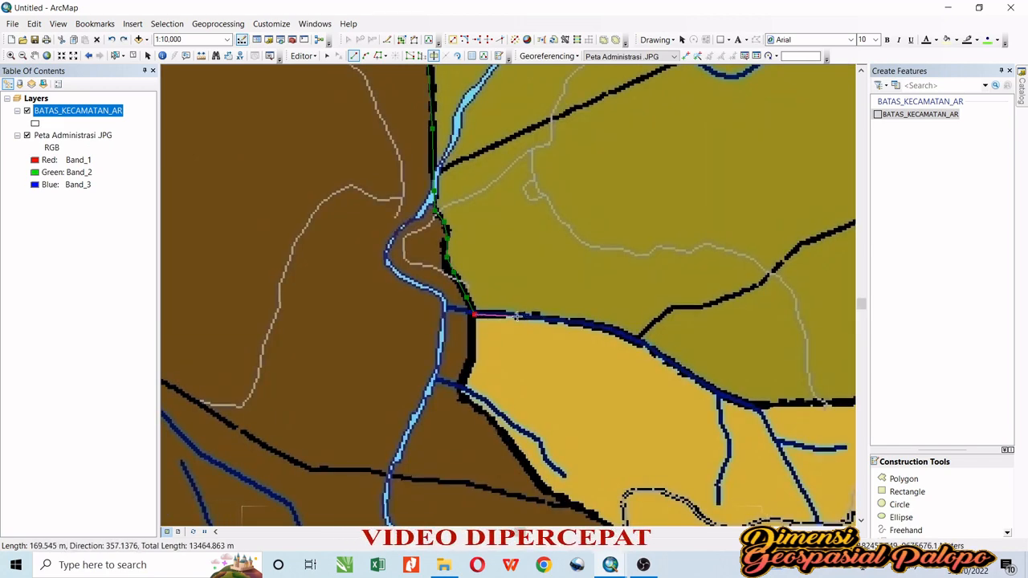
Step: Trace the cut line east along the Telluwanua–Bara boundary, following the stream onto the straight stretch beyond it
{"action": "left_click", "coordinate": [671, 362]}
{"action": "left_click", "coordinate": [693, 373]}
{"action": "left_click_drag", "start_coordinate": [683, 369], "coordinate": [434, 294]}
{"action": "left_click", "coordinate": [472, 317]}
{"action": "left_click", "coordinate": [507, 330]}
{"action": "left_click", "coordinate": [537, 326]}
{"action": "left_click", "coordinate": [576, 326]}
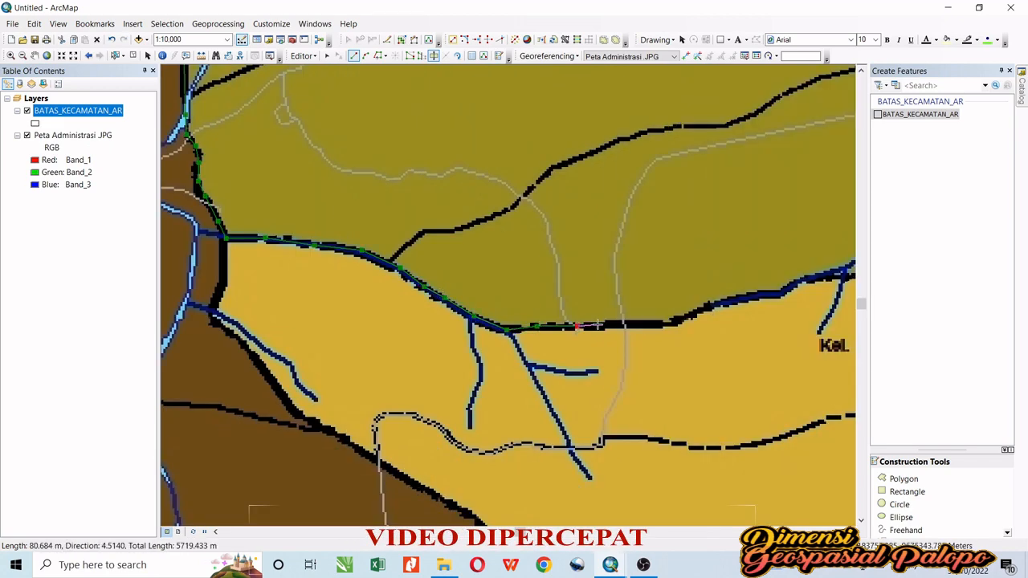
Step: Continue the cut line east along the district boundary past the area north of Kel. Buntudatu
{"action": "left_click_drag", "start_coordinate": [711, 303], "coordinate": [554, 342]}
{"action": "left_click", "coordinate": [601, 335]}
{"action": "left_click_drag", "start_coordinate": [688, 321], "coordinate": [512, 356]}
{"action": "left_click", "coordinate": [539, 339]}
{"action": "left_click", "coordinate": [553, 327]}
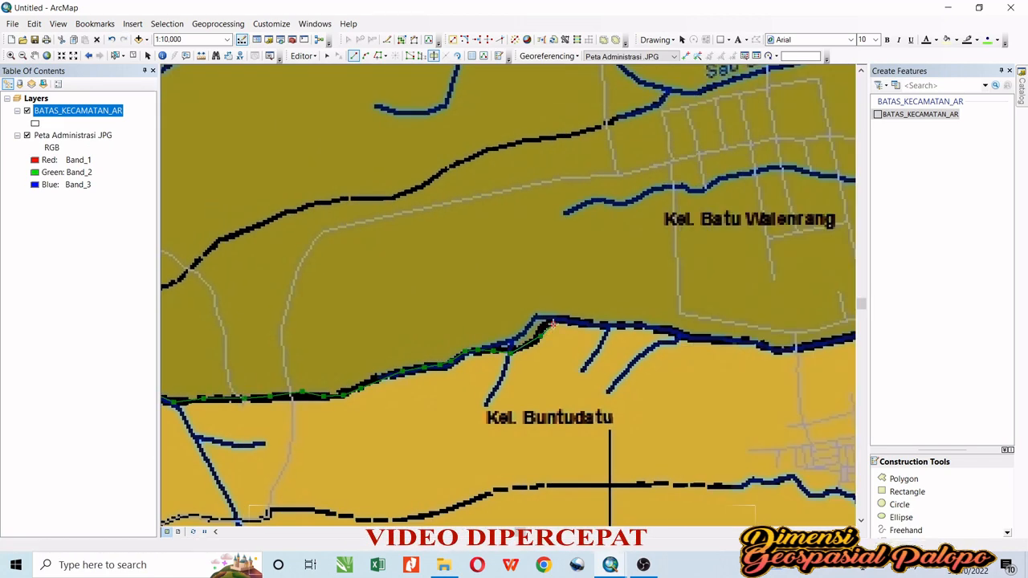
{"action": "left_click", "coordinate": [571, 321]}
{"action": "left_click", "coordinate": [590, 326]}
Step: Extend the cut line along the boundary south of Kel. Batu Walenrang towards the main road
{"action": "left_click_drag", "start_coordinate": [627, 329], "coordinate": [502, 297]}
{"action": "left_click", "coordinate": [527, 299]}
{"action": "left_click", "coordinate": [545, 304]}
{"action": "left_click", "coordinate": [585, 289]}
{"action": "left_click", "coordinate": [606, 289]}
{"action": "left_click_drag", "start_coordinate": [635, 289], "coordinate": [404, 328]}
{"action": "left_click", "coordinate": [430, 327]}
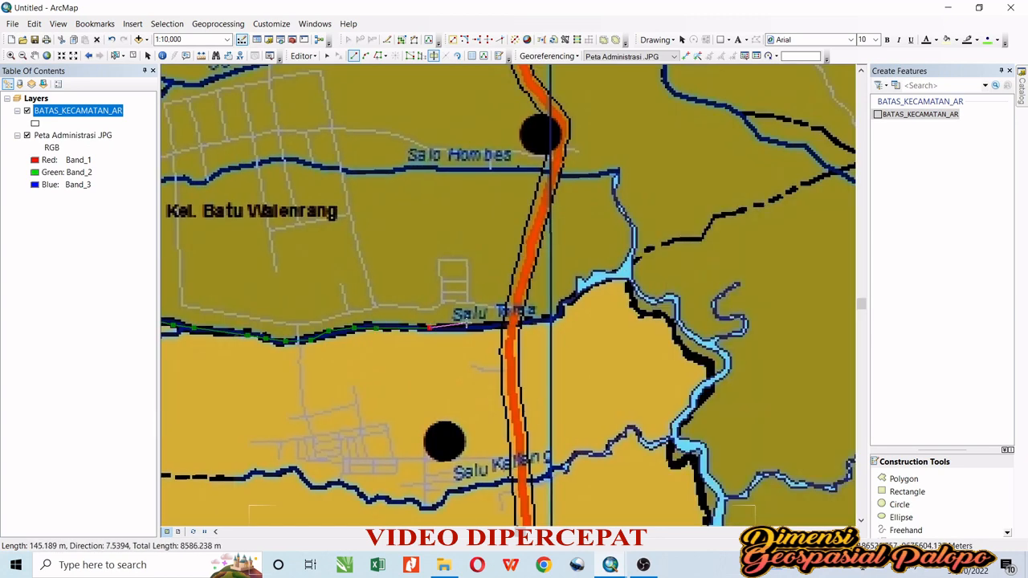
Step: Carry the cut line across the main road and southeast along the district boundary beside the river bends
{"action": "left_click_drag", "start_coordinate": [632, 285], "coordinate": [475, 223]}
{"action": "left_click", "coordinate": [475, 241]}
{"action": "left_click", "coordinate": [486, 251]}
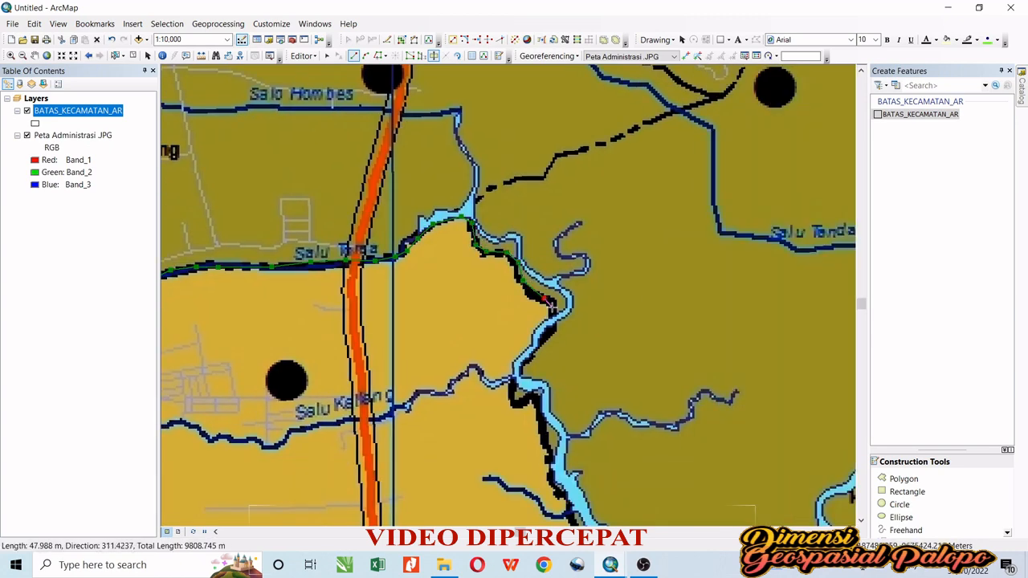
{"action": "left_click", "coordinate": [567, 212]}
{"action": "left_click", "coordinate": [555, 232]}
{"action": "left_click", "coordinate": [537, 254]}
Step: Trace the cut line south along the boundary on the river's west bank, past the tributary confluence
{"action": "mouse_move", "coordinate": [553, 309]}
{"action": "left_mouse_down"}
{"action": "mouse_move", "coordinate": [565, 203]}
{"action": "mouse_move", "coordinate": [491, 204]}
{"action": "left_mouse_up"}
{"action": "left_click", "coordinate": [527, 274]}
{"action": "left_click", "coordinate": [527, 293]}
{"action": "left_click", "coordinate": [542, 292]}
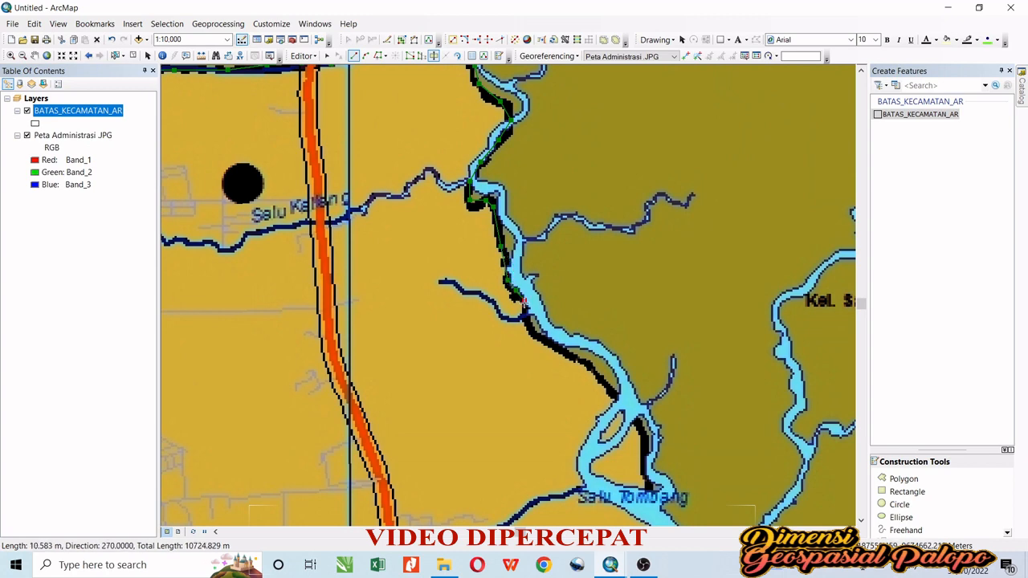
Step: Follow the black district boundary with the cut line down to the Salu Tombang river
{"action": "left_click_drag", "start_coordinate": [524, 305], "coordinate": [498, 222]}
{"action": "left_click", "coordinate": [498, 231]}
{"action": "left_click", "coordinate": [505, 246]}
{"action": "left_click", "coordinate": [518, 257]}
{"action": "left_click", "coordinate": [451, 205]}
{"action": "left_click", "coordinate": [466, 212]}
{"action": "mouse_move", "coordinate": [528, 267]}
{"action": "left_mouse_down"}
{"action": "mouse_move", "coordinate": [432, 199]}
{"action": "mouse_move", "coordinate": [426, 164]}
{"action": "left_mouse_up"}
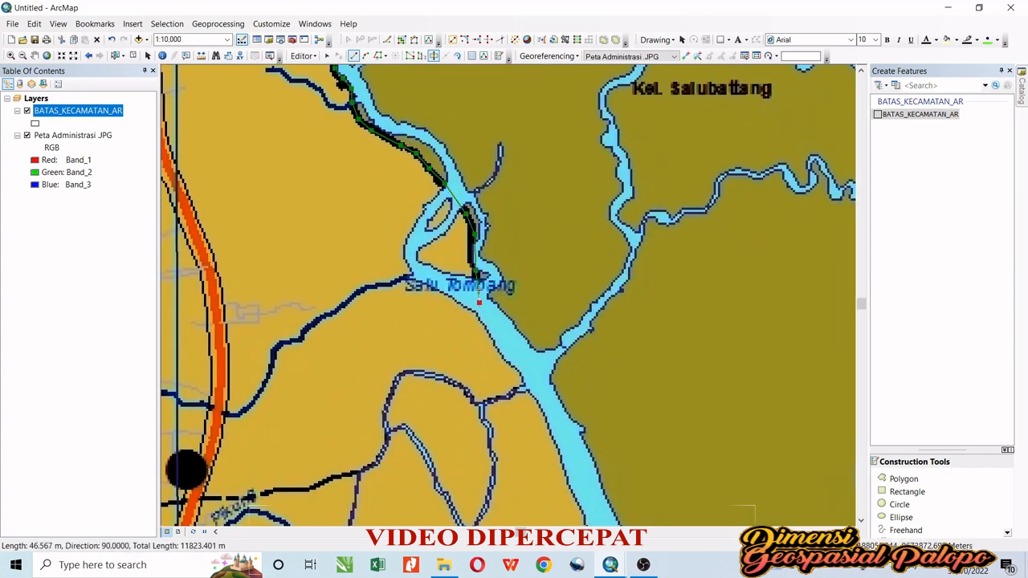
Step: Trace the cut line down the middle of Salu Tombang to beyond the coastline and finish cutting off Kec. Telluwanua
{"action": "left_click", "coordinate": [427, 213]}
{"action": "mouse_move", "coordinate": [479, 292]}
{"action": "left_mouse_down"}
{"action": "mouse_move", "coordinate": [387, 154]}
{"action": "mouse_move", "coordinate": [416, 179]}
{"action": "left_mouse_up"}
{"action": "left_click", "coordinate": [453, 266]}
{"action": "left_click", "coordinate": [433, 208]}
{"action": "left_click", "coordinate": [459, 269]}
{"action": "double_click", "coordinate": [481, 333]}
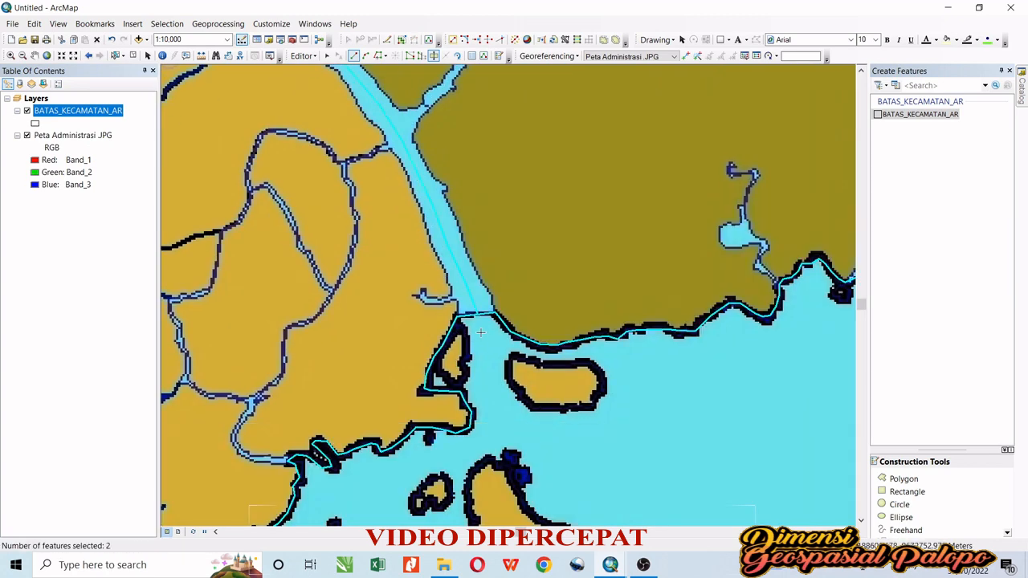
Step: Select the part of the city polygon south of Kec. Telluwanua and open the BATAS_KECAMATAN_AR attribute table
{"action": "scroll", "coordinate": [481, 333], "scroll_direction": "down", "scroll_amount": 2}
{"action": "mouse_move", "coordinate": [482, 333]}
{"action": "left_mouse_down"}
{"action": "mouse_move", "coordinate": [681, 448]}
{"action": "mouse_move", "coordinate": [713, 354]}
{"action": "left_mouse_up"}
{"action": "left_click", "coordinate": [117, 56]}
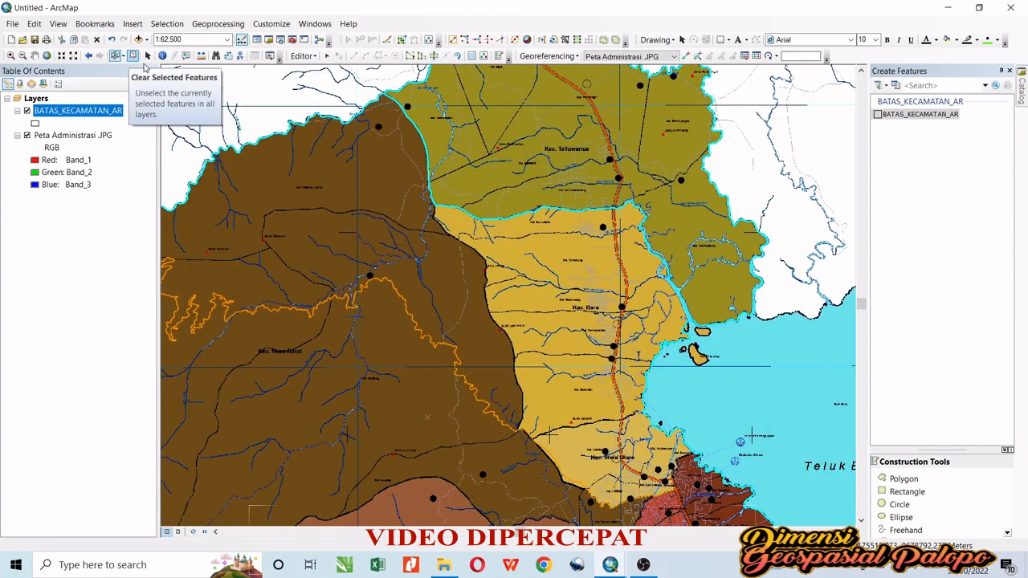
{"action": "right_click", "coordinate": [74, 110]}
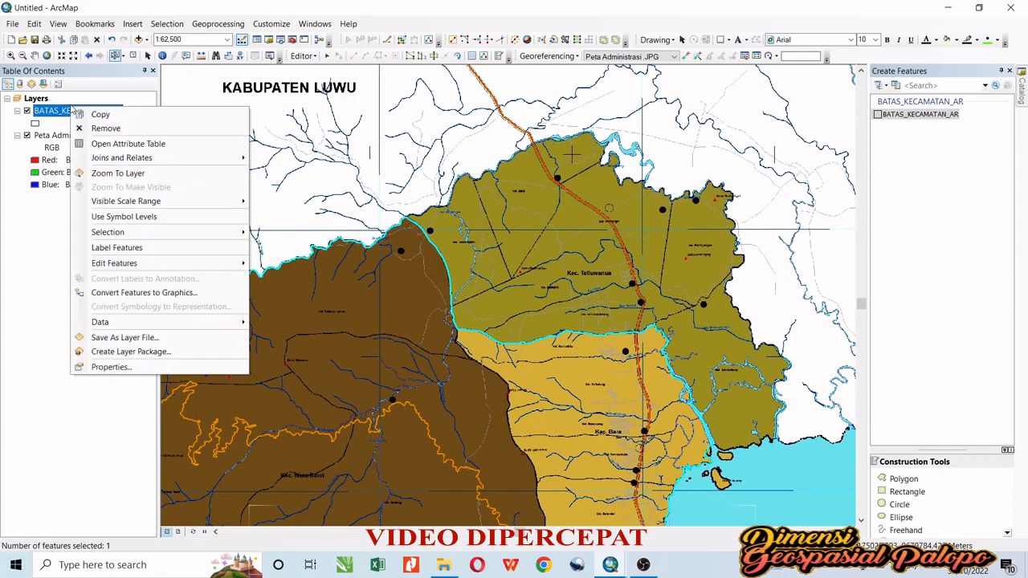
{"action": "left_click", "coordinate": [106, 146]}
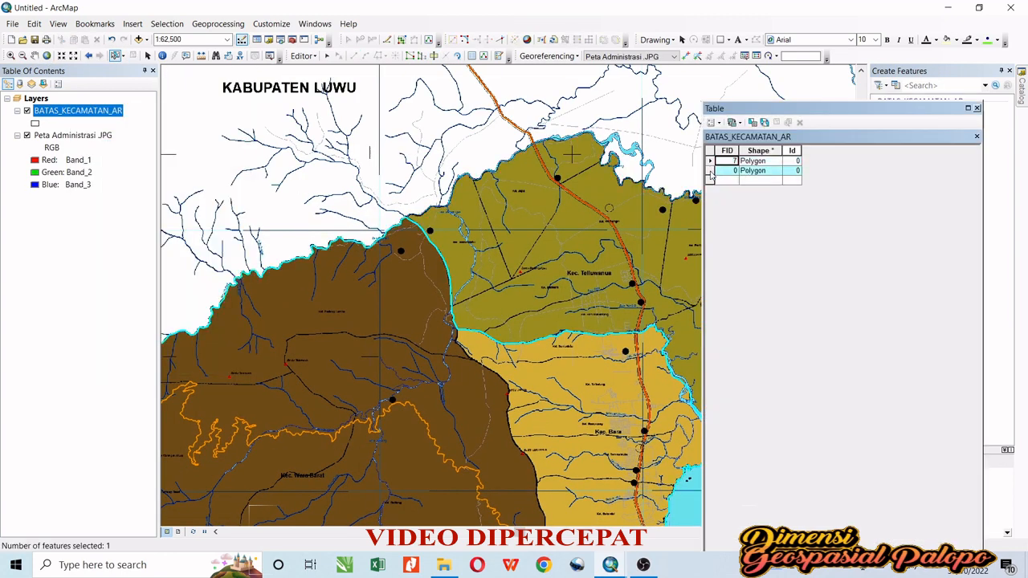
Step: Close the attribute table and examine the kecamatan colours in the map legend and the districts around Kec. Bara and Kec. Wara Utara
{"action": "left_click", "coordinate": [976, 108]}
{"action": "left_click_drag", "start_coordinate": [615, 239], "coordinate": [613, 142]}
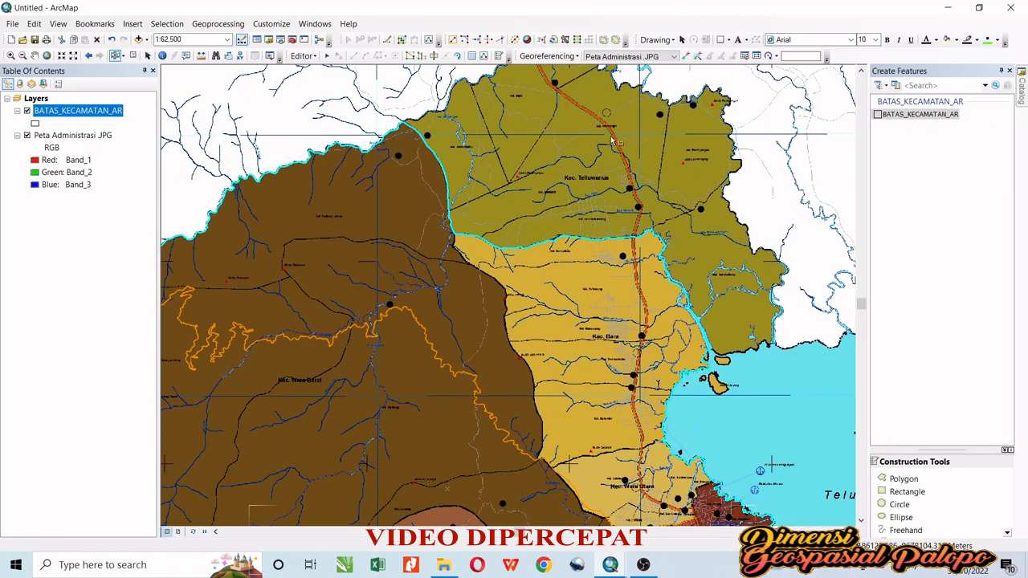
{"action": "left_click_drag", "start_coordinate": [607, 283], "coordinate": [360, 79]}
{"action": "scroll", "coordinate": [639, 248], "scroll_direction": "down", "scroll_amount": 1}
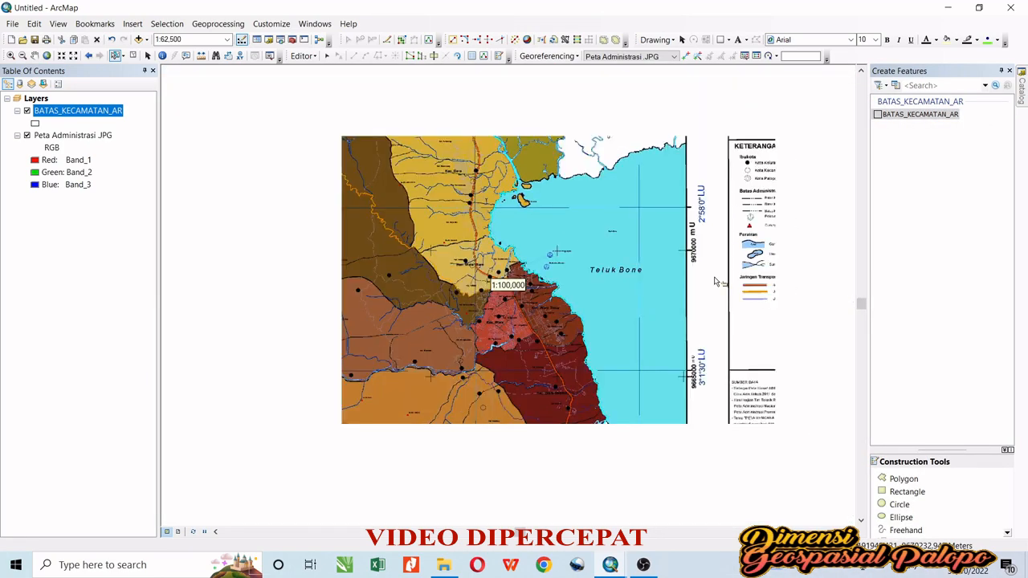
{"action": "left_click_drag", "start_coordinate": [752, 253], "coordinate": [535, 231]}
{"action": "left_click_drag", "start_coordinate": [615, 205], "coordinate": [627, 256]}
{"action": "scroll", "coordinate": [676, 198], "scroll_direction": "up", "scroll_amount": 5}
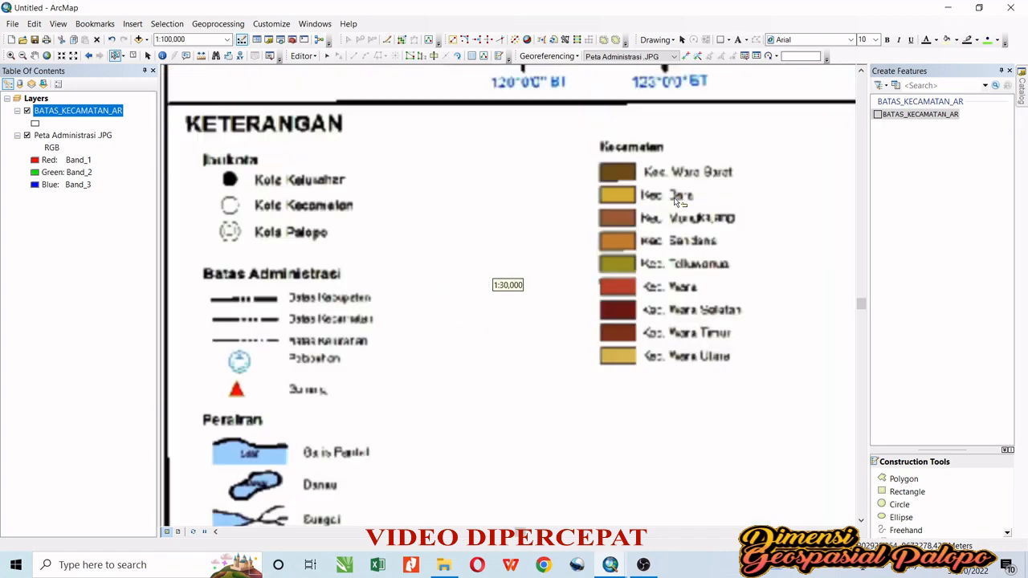
{"action": "scroll", "coordinate": [682, 212], "scroll_direction": "down", "scroll_amount": 4}
{"action": "left_click_drag", "start_coordinate": [241, 205], "coordinate": [671, 177]}
{"action": "left_click_drag", "start_coordinate": [578, 172], "coordinate": [702, 265]}
{"action": "left_click_drag", "start_coordinate": [555, 302], "coordinate": [557, 240]}
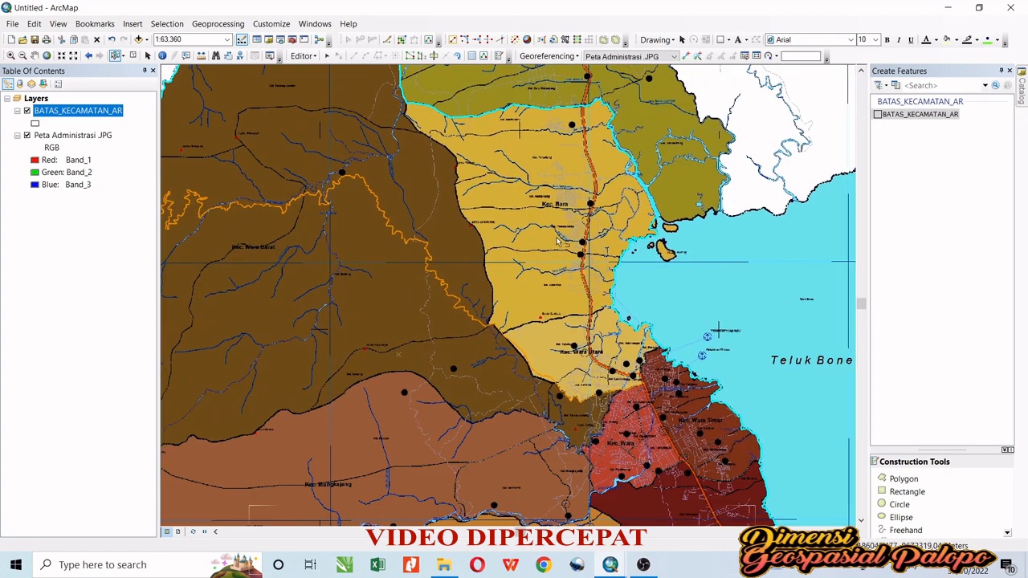
{"action": "left_click_drag", "start_coordinate": [507, 147], "coordinate": [494, 223]}
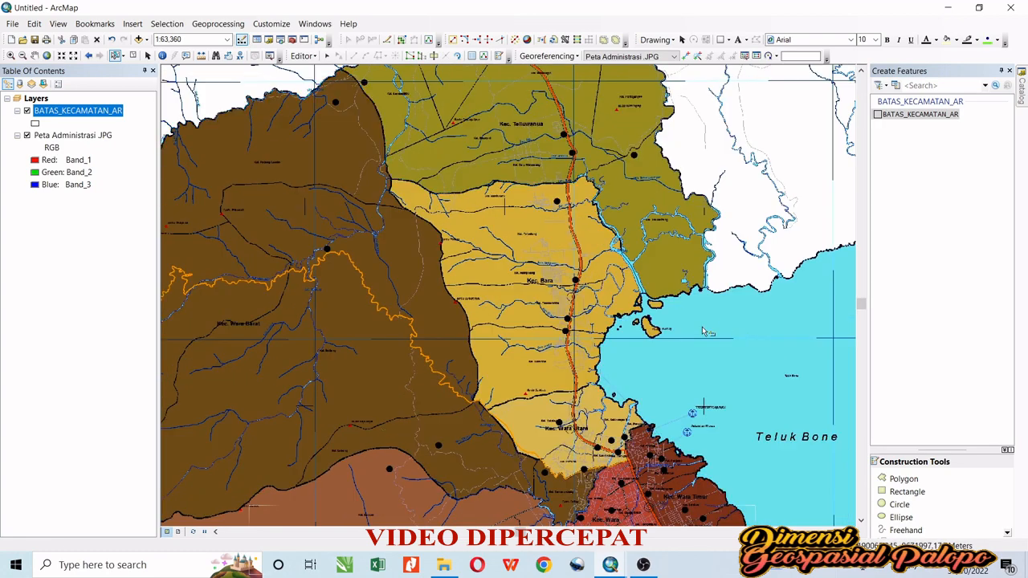
Step: Start a Cut Polygons line at the southwest corner of Kec. Telluwanua and trace south along Kec. Bara's western boundary
{"action": "left_click", "coordinate": [433, 56]}
{"action": "left_click", "coordinate": [474, 111]}
{"action": "scroll", "coordinate": [393, 185], "scroll_direction": "up", "scroll_amount": 6}
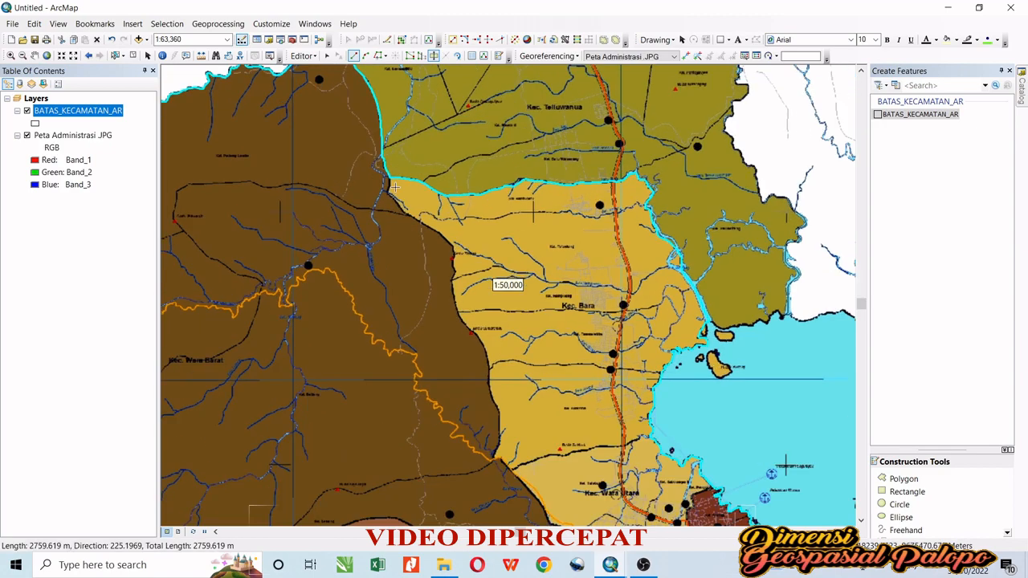
{"action": "left_click", "coordinate": [386, 158]}
{"action": "left_click", "coordinate": [384, 173]}
{"action": "left_click", "coordinate": [429, 268]}
{"action": "mouse_move", "coordinate": [450, 281]}
{"action": "left_mouse_down"}
{"action": "mouse_move", "coordinate": [410, 196]}
{"action": "mouse_move", "coordinate": [341, 160]}
{"action": "left_mouse_up"}
{"action": "left_click", "coordinate": [391, 191]}
{"action": "left_click", "coordinate": [440, 223]}
Step: Trace the cut line along the black boundary past Buntu Tiroang toward Buntu Sumarambu
{"action": "left_click_drag", "start_coordinate": [465, 245], "coordinate": [409, 172]}
{"action": "left_click", "coordinate": [432, 197]}
{"action": "left_click_drag", "start_coordinate": [441, 223], "coordinate": [418, 171]}
{"action": "left_click", "coordinate": [419, 225]}
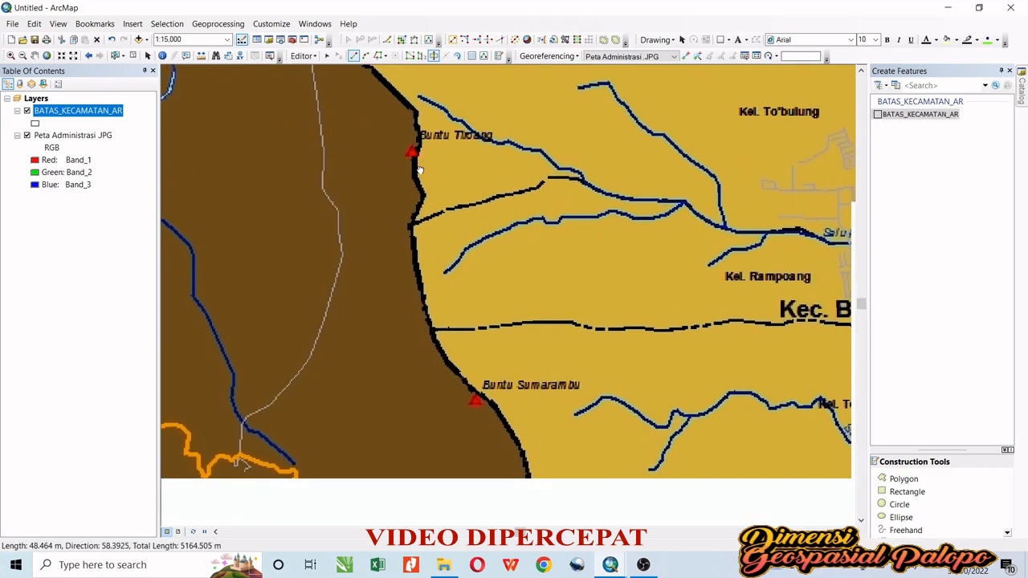
{"action": "left_click", "coordinate": [413, 225]}
{"action": "left_click_drag", "start_coordinate": [416, 213], "coordinate": [411, 151]}
{"action": "left_click", "coordinate": [416, 200]}
{"action": "left_click", "coordinate": [431, 229]}
{"action": "left_click_drag", "start_coordinate": [445, 245], "coordinate": [424, 175]}
Step: Continue the cut line southeast along Kec. Bara's boundary past Buntu Sumarambu to west of Kel. Balandai
{"action": "left_click", "coordinate": [446, 208]}
{"action": "mouse_move", "coordinate": [466, 223]}
{"action": "left_mouse_down"}
{"action": "mouse_move", "coordinate": [439, 162]}
{"action": "mouse_move", "coordinate": [456, 156]}
{"action": "mouse_move", "coordinate": [433, 128]}
{"action": "left_mouse_up"}
{"action": "left_click", "coordinate": [458, 191]}
{"action": "left_click", "coordinate": [451, 190]}
{"action": "left_click", "coordinate": [435, 149]}
{"action": "left_click", "coordinate": [436, 180]}
{"action": "left_click", "coordinate": [449, 223]}
{"action": "left_click_drag", "start_coordinate": [466, 248], "coordinate": [473, 134]}
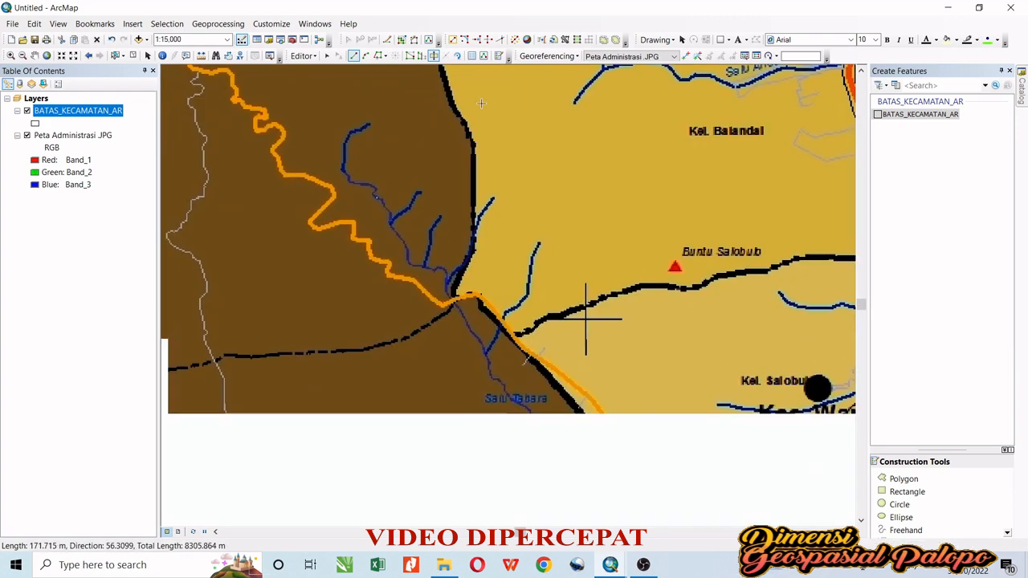
Step: Trace the cut line south along the black boundary to the orange road west of Buntu Salobulo
{"action": "left_click", "coordinate": [474, 164]}
{"action": "left_click", "coordinate": [477, 203]}
{"action": "left_click", "coordinate": [473, 235]}
{"action": "left_click", "coordinate": [462, 266]}
{"action": "left_click", "coordinate": [455, 289]}
{"action": "left_click_drag", "start_coordinate": [472, 298], "coordinate": [482, 190]}
Step: Trace the cut line southeast along the boundary between Kec. Wara Barat and Kec. Wara Utara toward Kel. Pattene
{"action": "left_click", "coordinate": [454, 160]}
{"action": "mouse_move", "coordinate": [514, 224]}
{"action": "left_mouse_down"}
{"action": "mouse_move", "coordinate": [446, 152]}
{"action": "mouse_move", "coordinate": [472, 144]}
{"action": "left_mouse_up"}
{"action": "left_click", "coordinate": [496, 199]}
{"action": "left_click", "coordinate": [492, 169]}
{"action": "left_click", "coordinate": [492, 198]}
{"action": "mouse_move", "coordinate": [539, 231]}
{"action": "left_mouse_down"}
{"action": "mouse_move", "coordinate": [493, 175]}
{"action": "mouse_move", "coordinate": [444, 159]}
{"action": "left_mouse_up"}
{"action": "left_click", "coordinate": [518, 208]}
{"action": "left_click", "coordinate": [453, 160]}
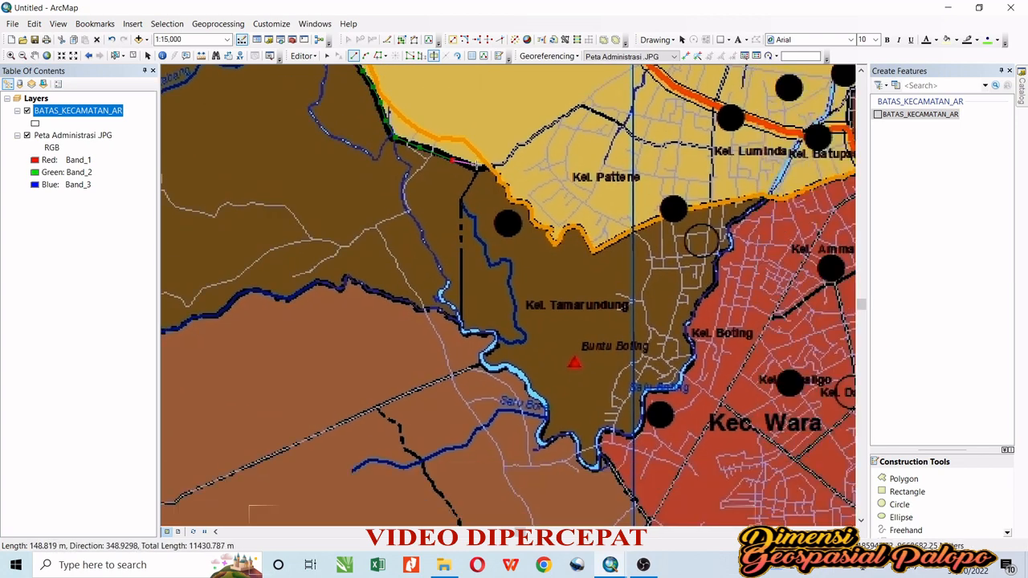
Step: Follow the zigzag orange boundary with the cut line around the southwest side of Kel. Pattene
{"action": "left_click", "coordinate": [489, 170]}
{"action": "left_click", "coordinate": [500, 176]}
{"action": "left_click", "coordinate": [505, 185]}
{"action": "left_click", "coordinate": [569, 227]}
{"action": "left_click", "coordinate": [580, 229]}
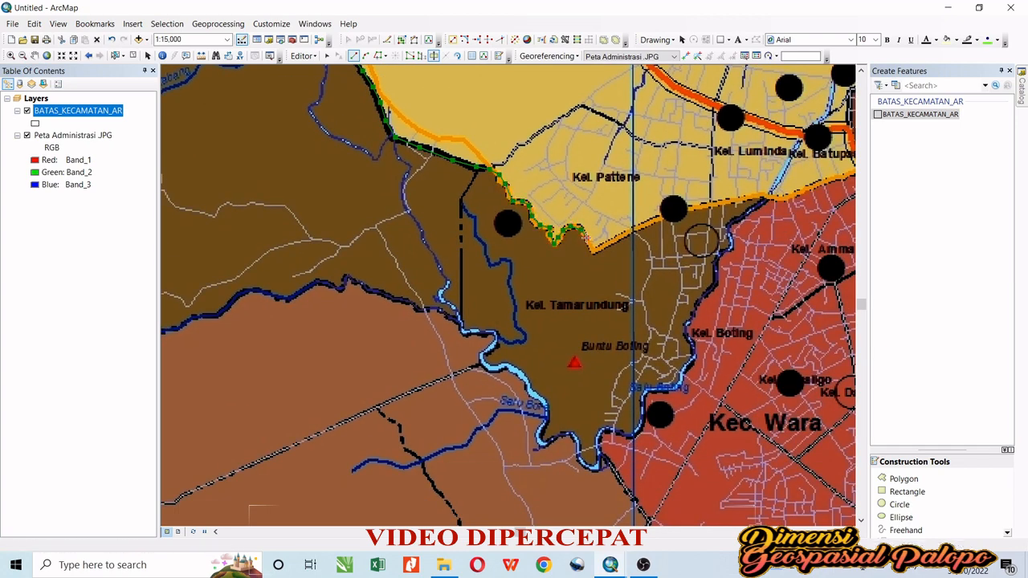
{"action": "left_click", "coordinate": [594, 251]}
Step: Trace the cut line east along the orange boundary between Kel. Pattene and Kel. Tamarundung to Kec. Wara's northern edge
{"action": "left_click_drag", "start_coordinate": [631, 233], "coordinate": [493, 236]}
{"action": "left_click", "coordinate": [498, 232]}
{"action": "left_click", "coordinate": [525, 218]}
{"action": "left_click", "coordinate": [545, 212]}
{"action": "left_click", "coordinate": [562, 208]}
{"action": "left_click", "coordinate": [647, 202]}
{"action": "left_click", "coordinate": [667, 193]}
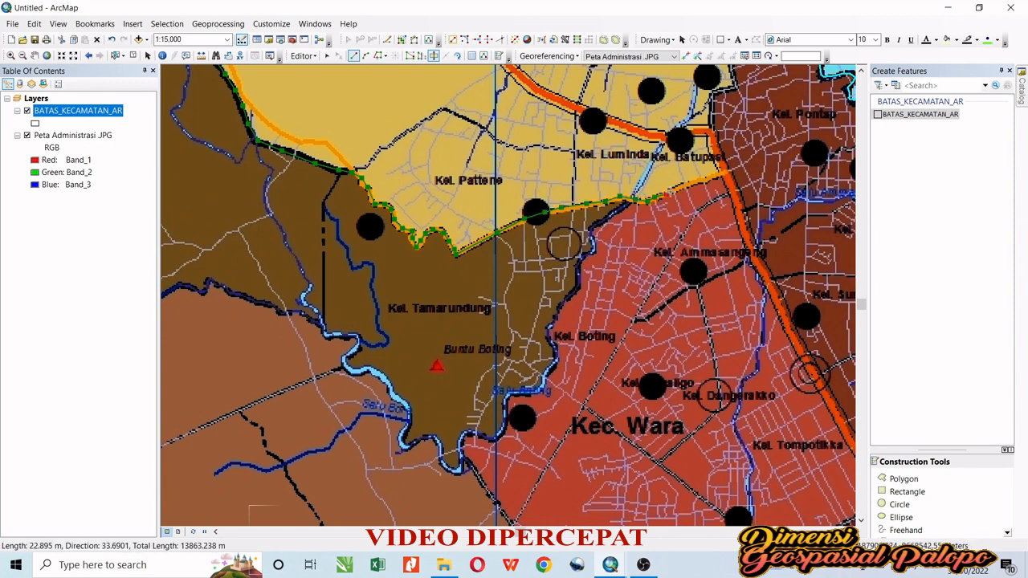
Step: Trace the cut line past Kel. Batupasi and north along Kec. Wara Timur to the coast, cutting off Kec. Bara and Kec. Wara Utara
{"action": "left_click_drag", "start_coordinate": [673, 189], "coordinate": [517, 253]}
{"action": "left_click", "coordinate": [527, 248]}
{"action": "left_click", "coordinate": [540, 245]}
{"action": "left_click", "coordinate": [555, 239]}
{"action": "left_click", "coordinate": [567, 236]}
{"action": "left_click_drag", "start_coordinate": [568, 157], "coordinate": [570, 232]}
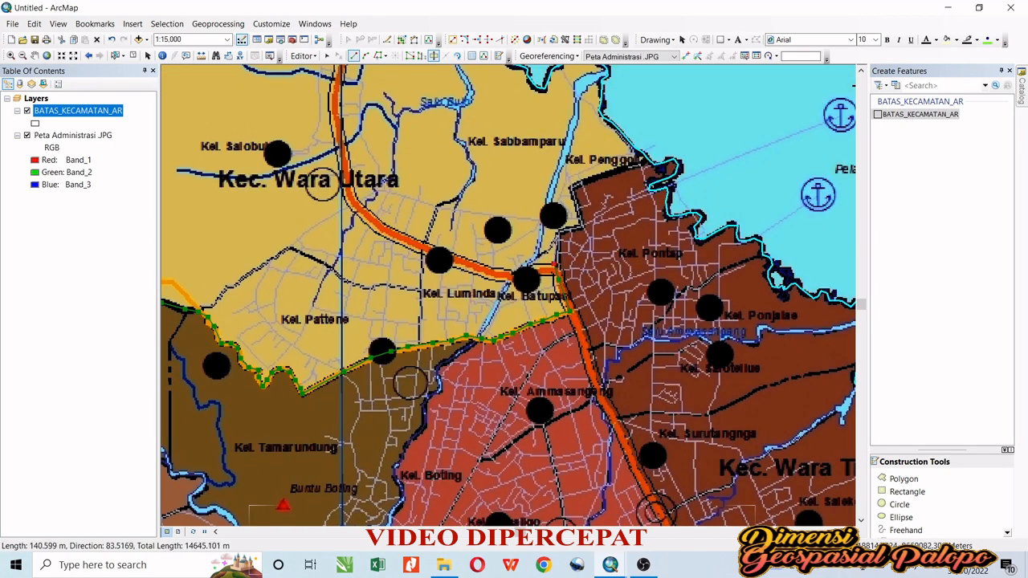
{"action": "scroll", "coordinate": [601, 172], "scroll_direction": "up", "scroll_amount": 5}
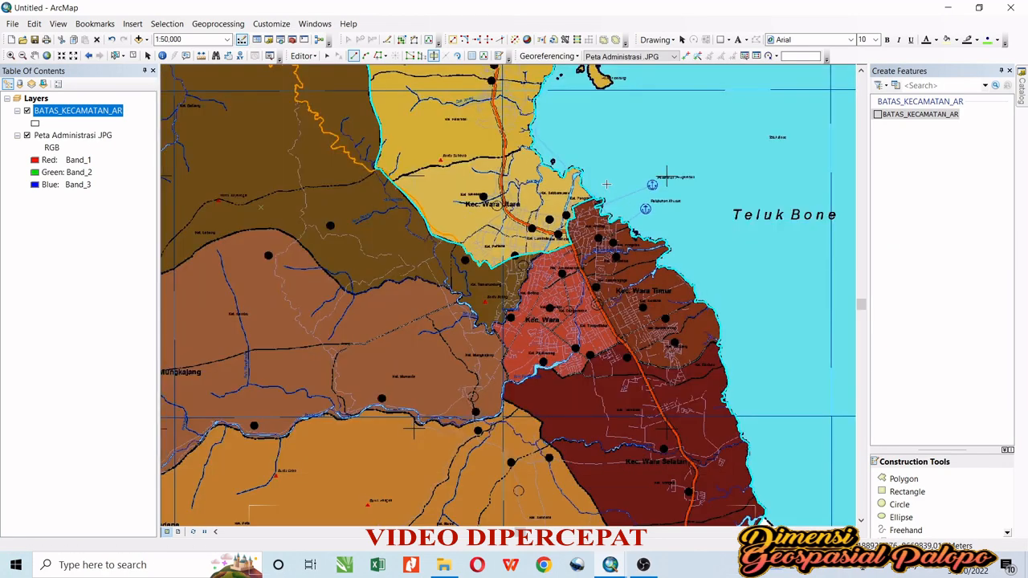
Step: Select the remaining city polygon west and south of Kec. Bara and Kec. Wara Utara for cutting
{"action": "scroll", "coordinate": [613, 187], "scroll_direction": "up", "scroll_amount": 3}
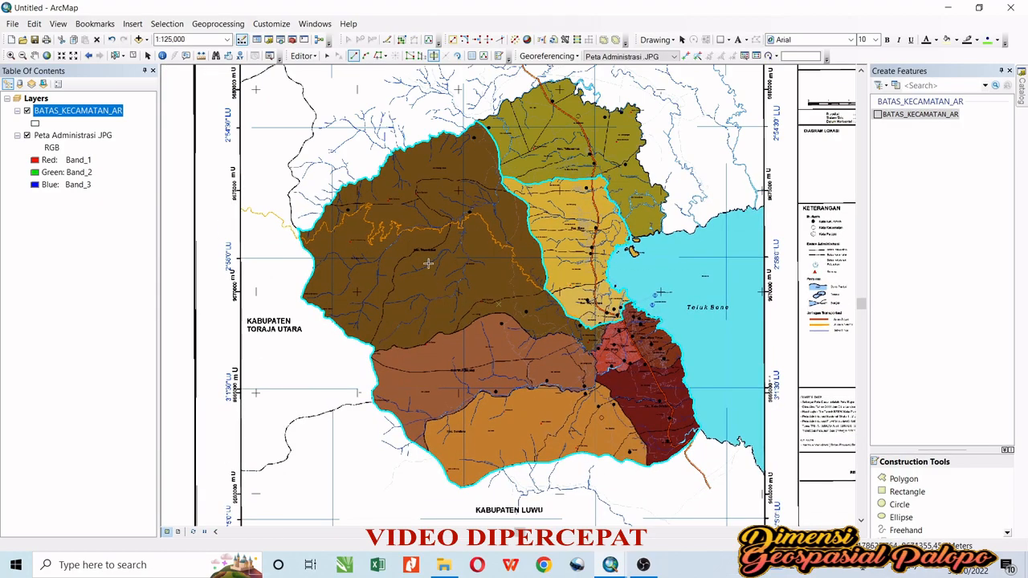
{"action": "scroll", "coordinate": [428, 263], "scroll_direction": "down", "scroll_amount": 8}
{"action": "scroll", "coordinate": [523, 294], "scroll_direction": "up", "scroll_amount": 8}
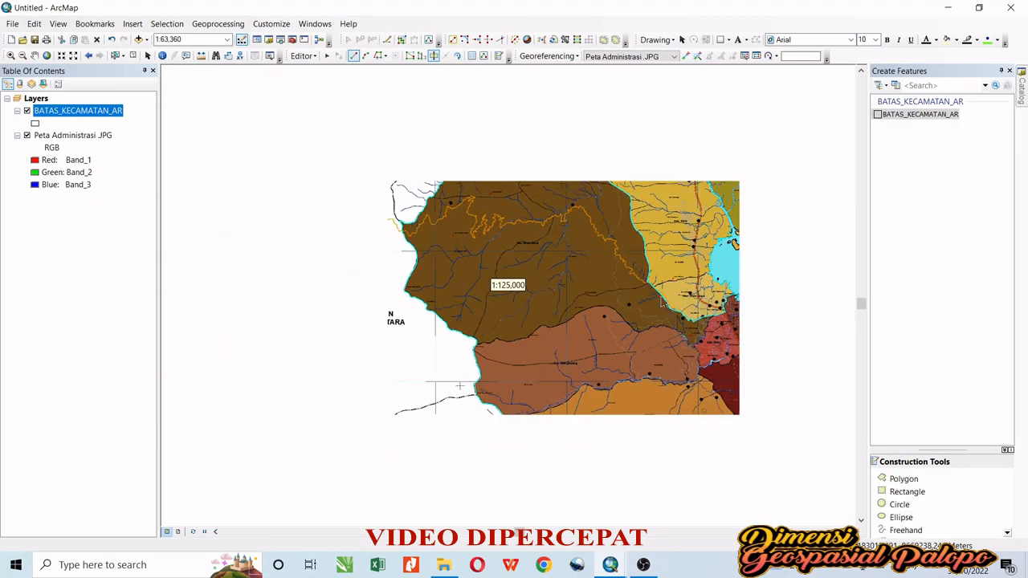
{"action": "scroll", "coordinate": [444, 281], "scroll_direction": "down", "scroll_amount": 3}
{"action": "left_click", "coordinate": [116, 56]}
{"action": "scroll", "coordinate": [466, 293], "scroll_direction": "up", "scroll_amount": 4}
{"action": "scroll", "coordinate": [481, 281], "scroll_direction": "down", "scroll_amount": 4}
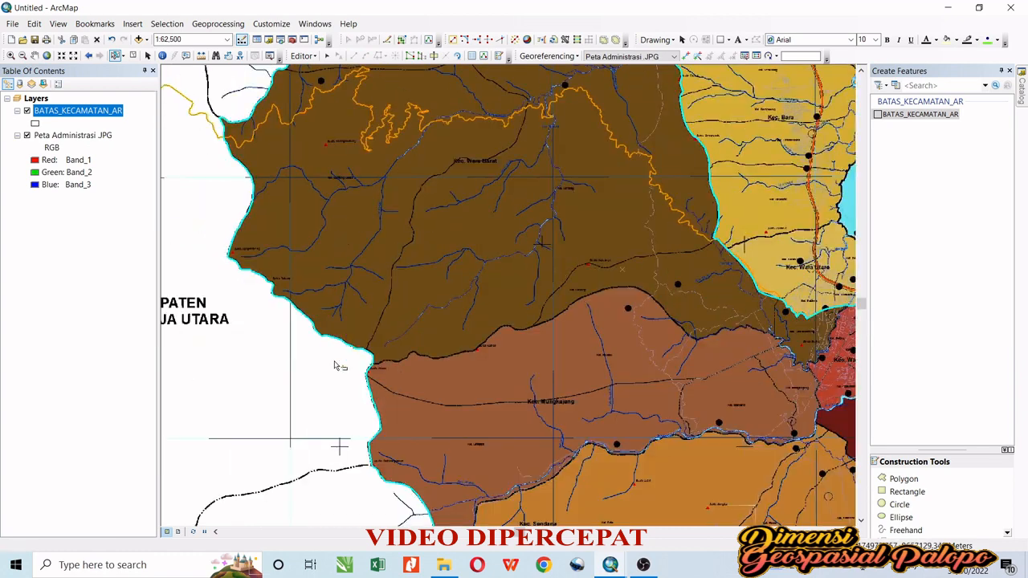
{"action": "scroll", "coordinate": [337, 453], "scroll_direction": "down", "scroll_amount": 6}
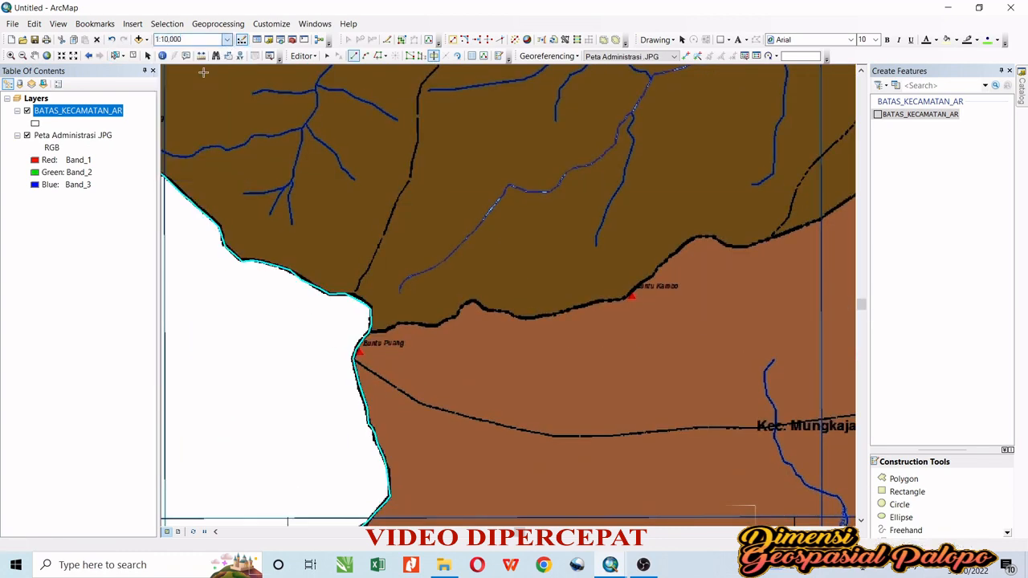
Step: Start a cut line outside the western border near Buntu Puang and trace east between Kec. Wara Barat and Kec. Mungkajang
{"action": "left_click", "coordinate": [372, 284]}
{"action": "left_click", "coordinate": [503, 288]}
{"action": "left_click", "coordinate": [541, 288]}
{"action": "left_click", "coordinate": [555, 280]}
{"action": "left_click", "coordinate": [581, 265]}
{"action": "left_click", "coordinate": [612, 266]}
{"action": "left_click_drag", "start_coordinate": [648, 266], "coordinate": [312, 252]}
{"action": "left_click", "coordinate": [313, 256]}
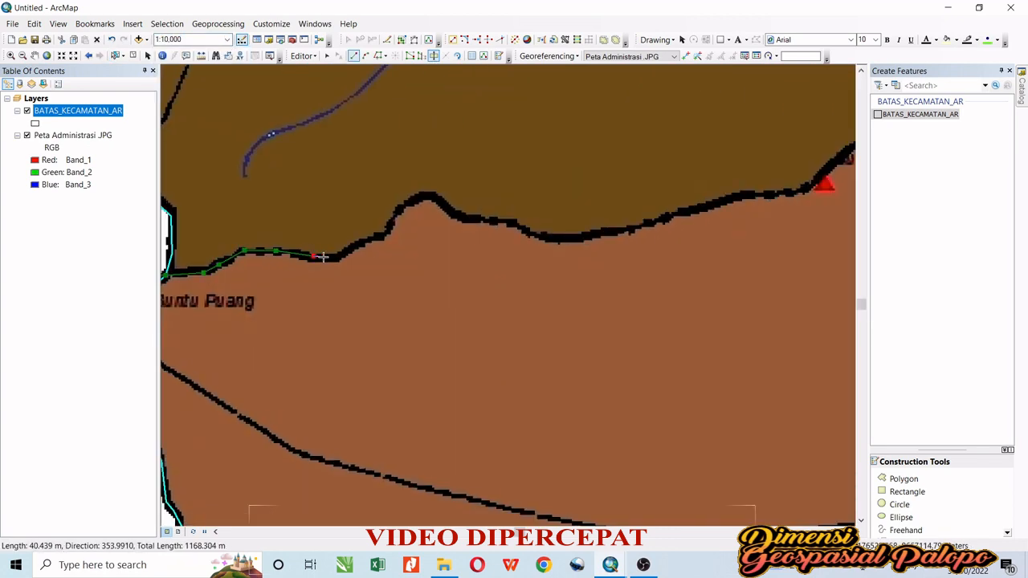
Step: Trace the cut line along Kec. Mungkajang's northern boundary up to Buntu Kambo
{"action": "left_click", "coordinate": [520, 228]}
{"action": "left_click", "coordinate": [551, 237]}
{"action": "left_click_drag", "start_coordinate": [577, 240], "coordinate": [459, 327]}
{"action": "left_click", "coordinate": [462, 328]}
{"action": "left_click", "coordinate": [532, 312]}
{"action": "left_click", "coordinate": [570, 297]}
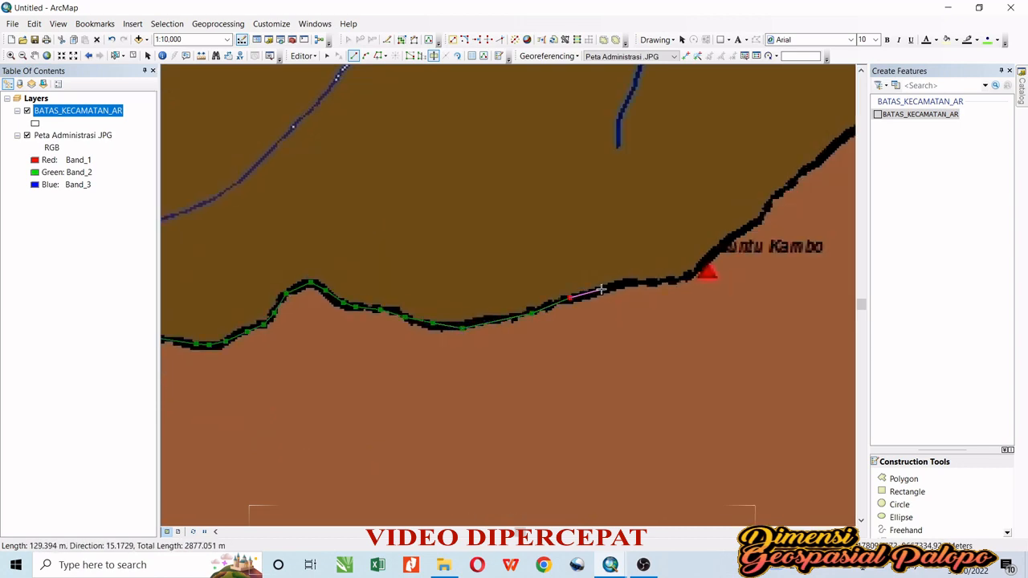
{"action": "left_click", "coordinate": [601, 288]}
{"action": "left_click", "coordinate": [630, 286]}
Step: Continue the cut line northeast past Buntu Kambo to the junction with the dashed kelurahan boundary
{"action": "left_click", "coordinate": [547, 303]}
{"action": "left_click", "coordinate": [582, 270]}
{"action": "left_click_drag", "start_coordinate": [601, 260], "coordinate": [370, 374]}
{"action": "left_click", "coordinate": [400, 356]}
{"action": "left_click", "coordinate": [433, 358]}
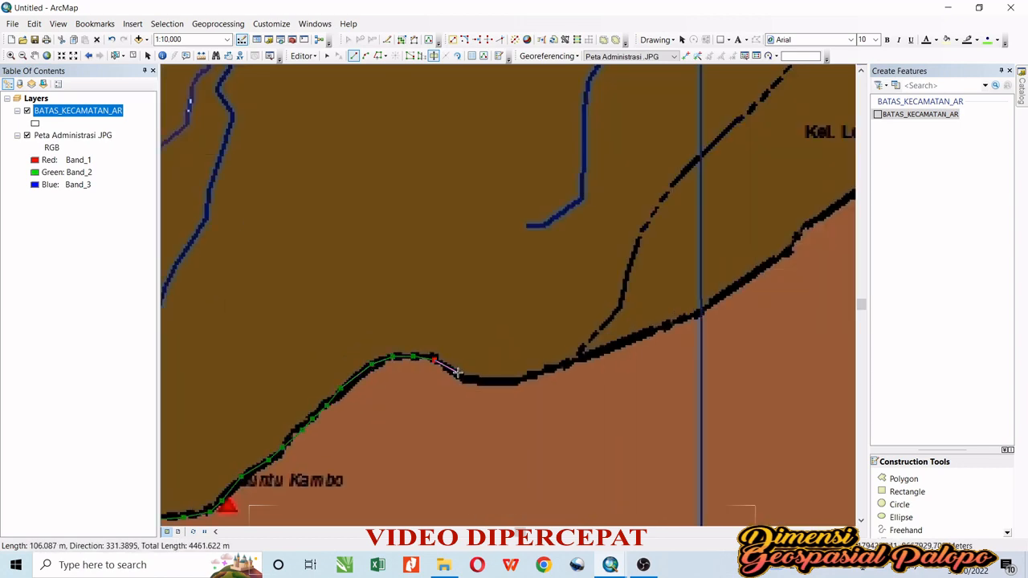
{"action": "left_click", "coordinate": [554, 370]}
{"action": "left_click", "coordinate": [587, 357]}
Step: Trace the cut line northeast along the black boundary south of Kel. Lebang
{"action": "left_click_drag", "start_coordinate": [637, 336], "coordinate": [282, 401]}
{"action": "left_click", "coordinate": [348, 378]}
{"action": "left_click", "coordinate": [434, 317]}
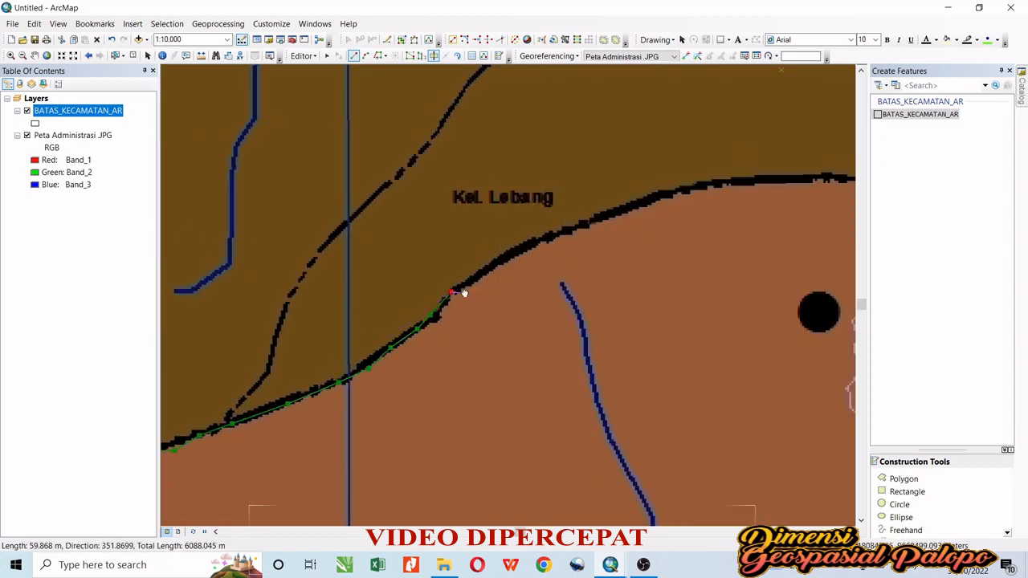
{"action": "left_click_drag", "start_coordinate": [460, 292], "coordinate": [363, 342]}
{"action": "left_click", "coordinate": [440, 291]}
{"action": "left_click", "coordinate": [481, 275]}
{"action": "left_click", "coordinate": [536, 254]}
{"action": "left_click", "coordinate": [608, 235]}
Step: Trace the cut line over the northern crest of Kec. Mungkajang and around its turn to the southeast
{"action": "left_click_drag", "start_coordinate": [652, 232], "coordinate": [413, 269]}
{"action": "left_click", "coordinate": [503, 265]}
{"action": "left_click_drag", "start_coordinate": [546, 270], "coordinate": [351, 279]}
{"action": "left_click", "coordinate": [355, 283]}
{"action": "left_click", "coordinate": [392, 309]}
{"action": "left_click_drag", "start_coordinate": [406, 311], "coordinate": [334, 205]}
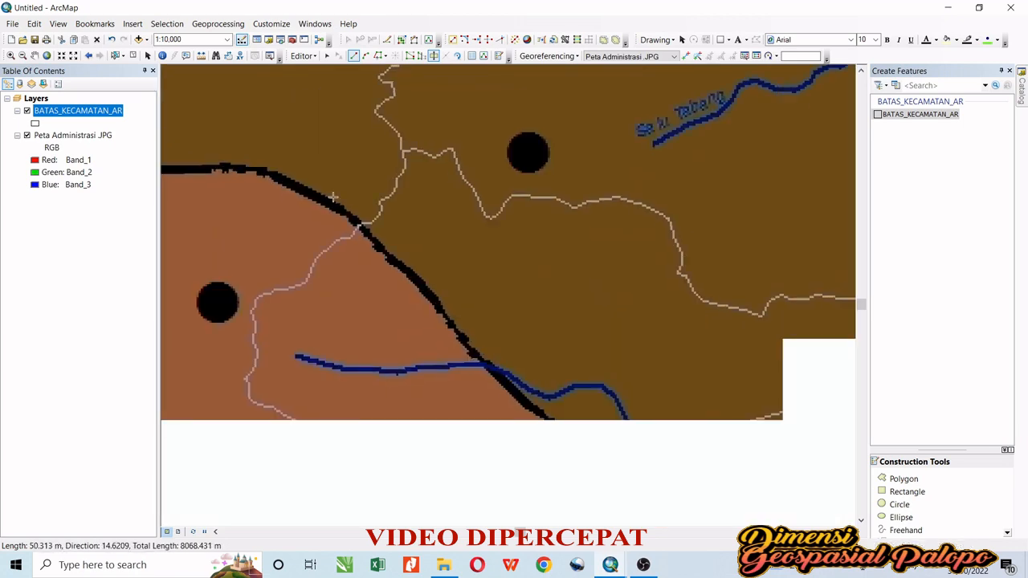
{"action": "left_click", "coordinate": [349, 219]}
{"action": "left_click", "coordinate": [370, 233]}
Step: Follow the boundary southeast with the cut line across the first stream to the river confluence
{"action": "left_click", "coordinate": [392, 258]}
{"action": "left_click", "coordinate": [403, 287]}
{"action": "left_click", "coordinate": [431, 316]}
{"action": "left_click_drag", "start_coordinate": [446, 326], "coordinate": [292, 211]}
{"action": "left_click", "coordinate": [295, 217]}
{"action": "left_click", "coordinate": [319, 238]}
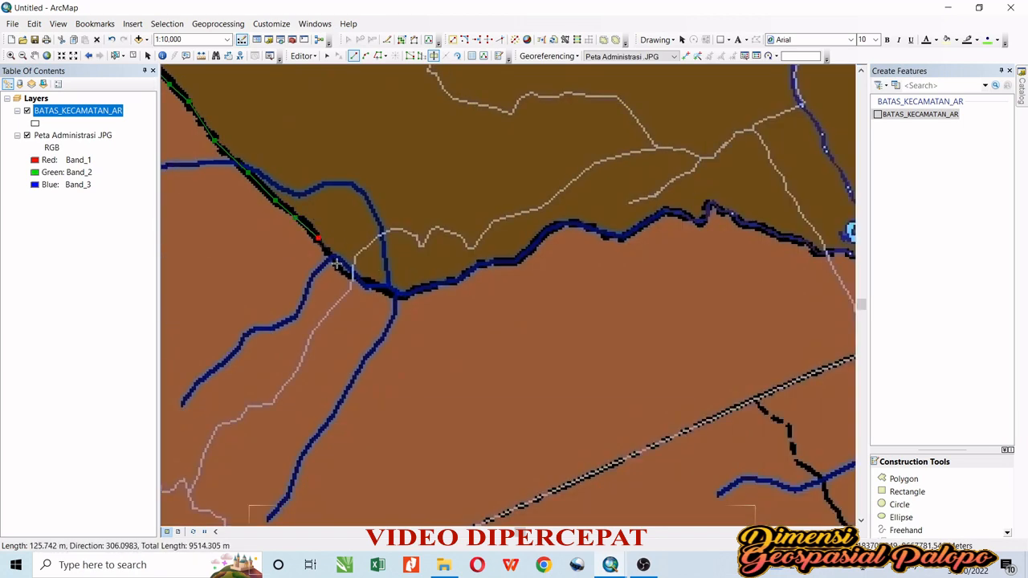
Step: Trace the cut line east along the river between Kec. Wara Barat and Kec. Mungkajang
{"action": "left_click", "coordinate": [434, 285]}
{"action": "left_click_drag", "start_coordinate": [439, 281], "coordinate": [305, 310]}
{"action": "left_click", "coordinate": [330, 296]}
{"action": "left_click", "coordinate": [376, 291]}
{"action": "left_click", "coordinate": [387, 282]}
{"action": "left_click_drag", "start_coordinate": [393, 277], "coordinate": [299, 294]}
{"action": "left_click", "coordinate": [326, 272]}
{"action": "left_click", "coordinate": [352, 268]}
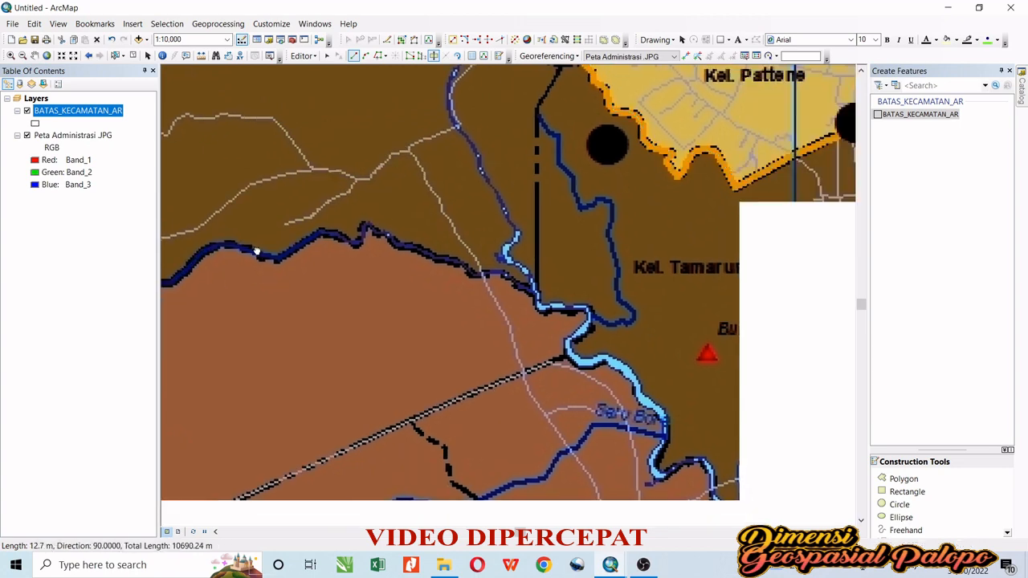
Step: Follow the river southeast with the cut line to the first bends of Salu Boting west of Buntu Boting
{"action": "left_click", "coordinate": [388, 232]}
{"action": "left_click", "coordinate": [408, 245]}
{"action": "left_click", "coordinate": [430, 254]}
{"action": "left_click", "coordinate": [448, 261]}
{"action": "left_click", "coordinate": [465, 268]}
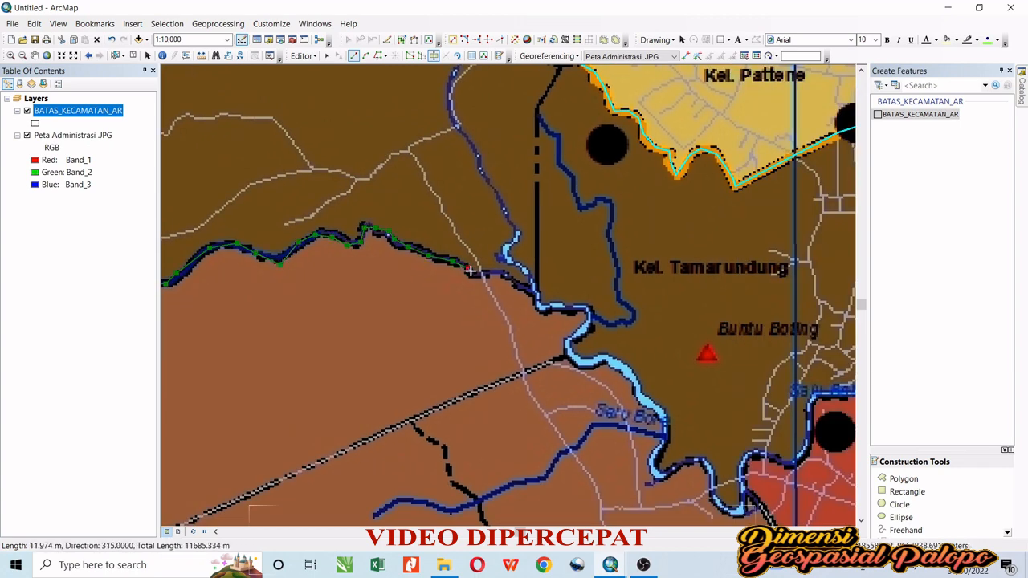
{"action": "left_click_drag", "start_coordinate": [543, 290], "coordinate": [448, 211]}
{"action": "left_click", "coordinate": [441, 217]}
{"action": "left_click", "coordinate": [447, 228]}
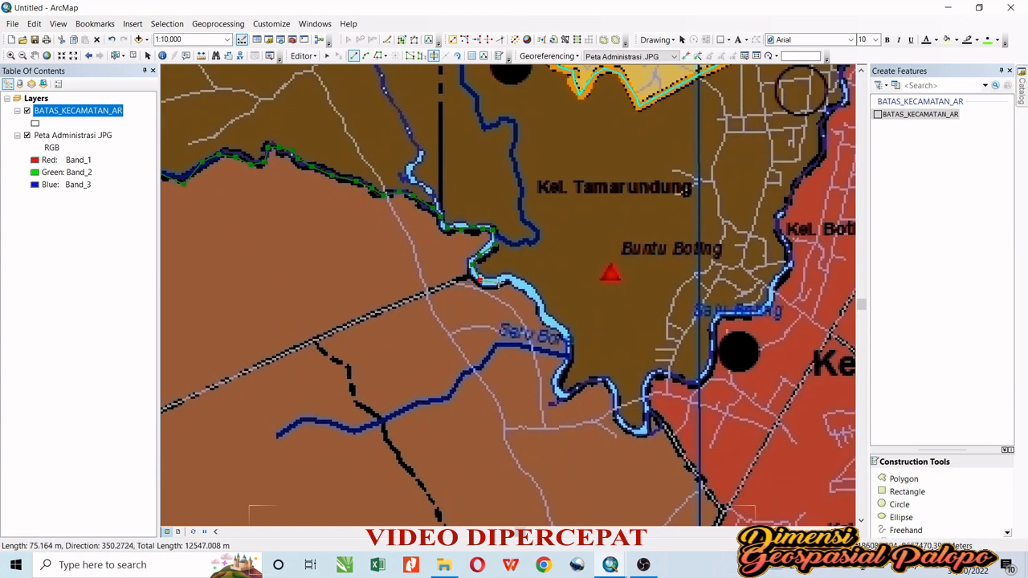
Step: Trace the cut line through the Salu Boting bends south of Buntu Boting to the edge of Kec. Wara
{"action": "left_click", "coordinate": [502, 282]}
{"action": "left_click", "coordinate": [525, 288]}
{"action": "left_click_drag", "start_coordinate": [526, 281], "coordinate": [430, 197]}
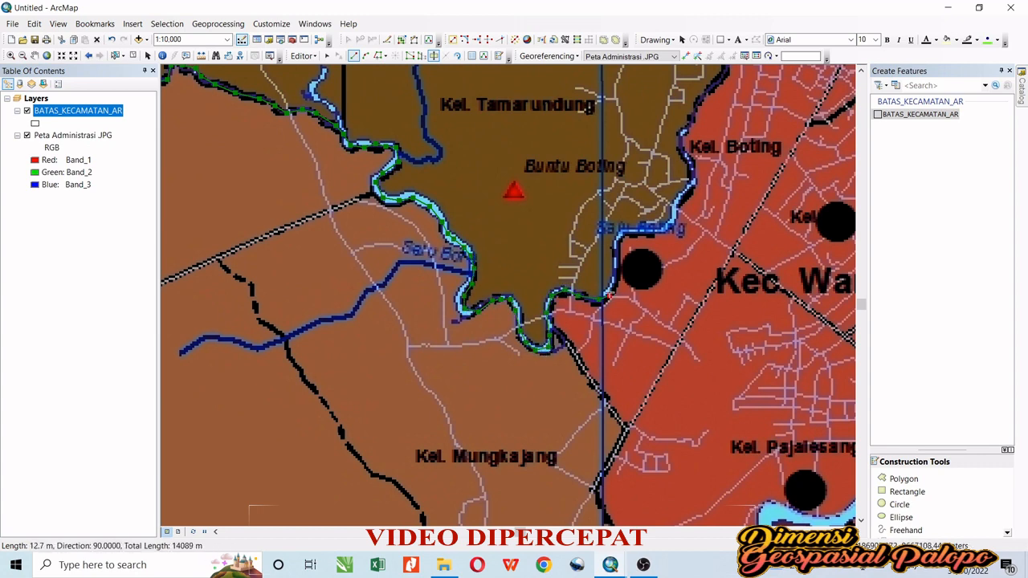
{"action": "left_click", "coordinate": [613, 270]}
{"action": "left_click", "coordinate": [616, 239]}
Step: Trace the cut line along Salu Boting between Kel. Tamarundung and Kel. Boting
{"action": "left_click_drag", "start_coordinate": [712, 217], "coordinate": [612, 307]}
{"action": "left_click", "coordinate": [538, 321]}
{"action": "left_click", "coordinate": [567, 318]}
{"action": "left_click", "coordinate": [576, 297]}
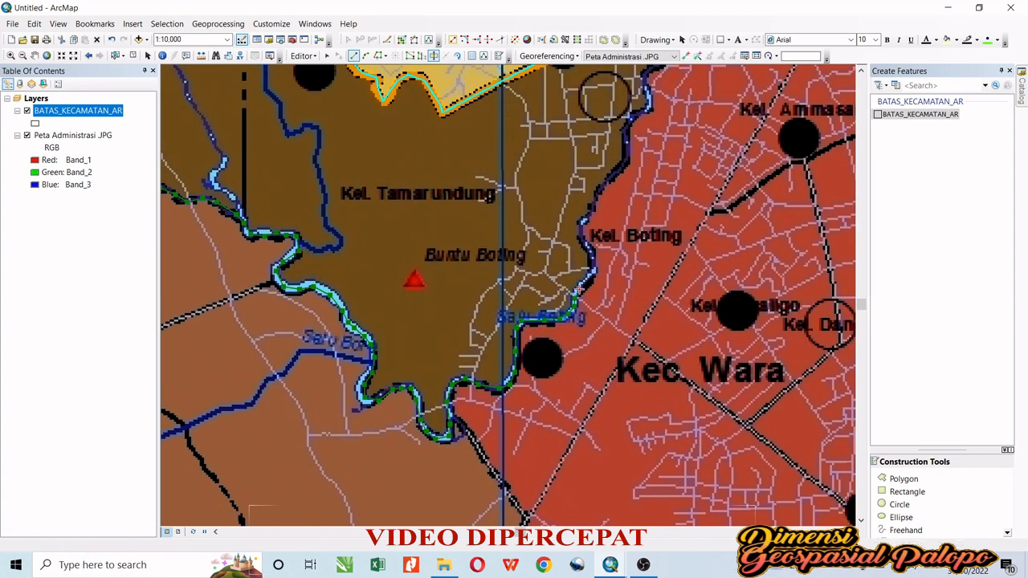
{"action": "left_click", "coordinate": [592, 268]}
{"action": "left_click", "coordinate": [584, 236]}
{"action": "left_click", "coordinate": [596, 196]}
Step: Trace the cut line north along the Kec. Wara boundary from Kel. Boting towards Kec. Wara Utara
{"action": "left_click_drag", "start_coordinate": [604, 188], "coordinate": [552, 349]}
{"action": "left_click", "coordinate": [563, 337]}
{"action": "left_click", "coordinate": [574, 320]}
{"action": "left_click", "coordinate": [576, 299]}
{"action": "left_click", "coordinate": [582, 278]}
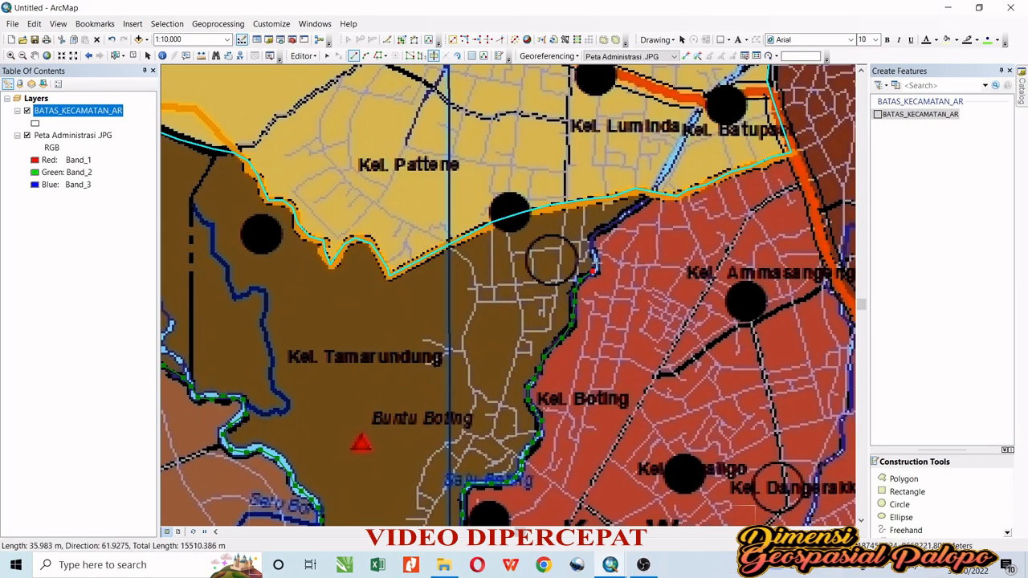
{"action": "left_click", "coordinate": [598, 268]}
{"action": "left_click", "coordinate": [592, 238]}
Step: Finish the cut at the Kec. Wara Utara boundary and select the polygon covering the remaining southern districts
{"action": "left_click_drag", "start_coordinate": [610, 232], "coordinate": [555, 305]}
{"action": "scroll", "coordinate": [576, 283], "scroll_direction": "down", "scroll_amount": 2}
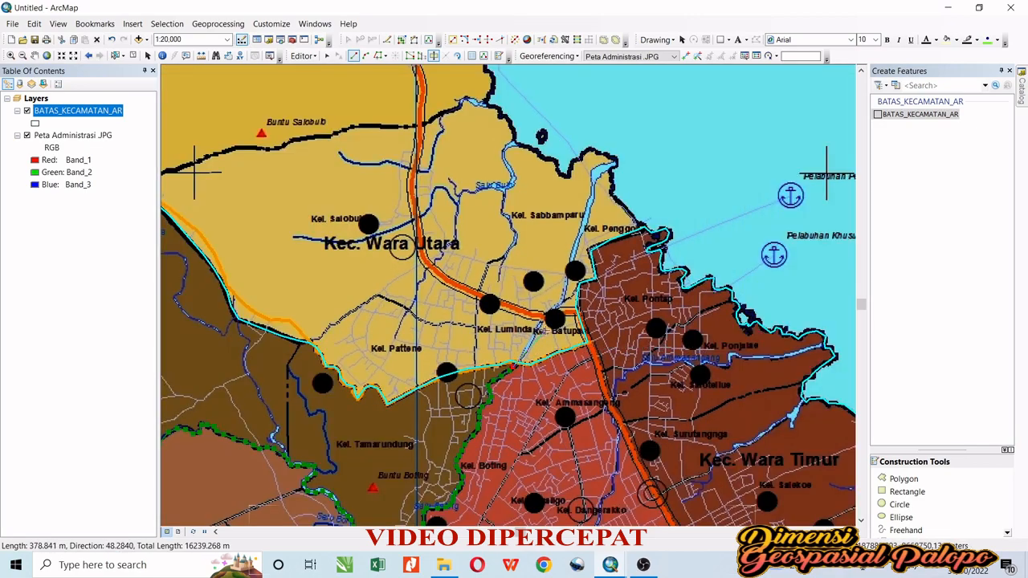
{"action": "scroll", "coordinate": [564, 286], "scroll_direction": "down", "scroll_amount": 5}
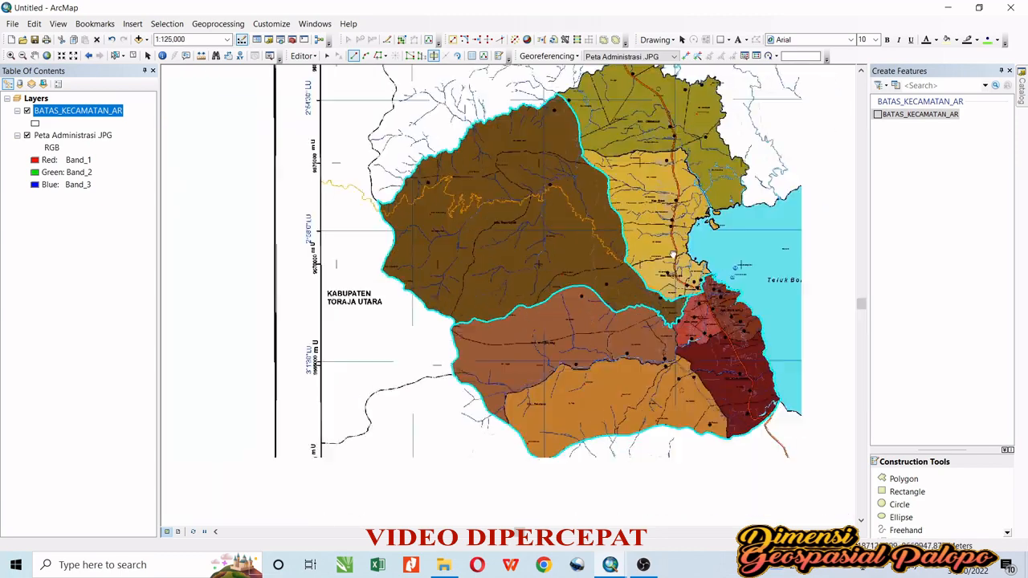
{"action": "left_click", "coordinate": [598, 318]}
{"action": "left_click_drag", "start_coordinate": [637, 304], "coordinate": [554, 236]}
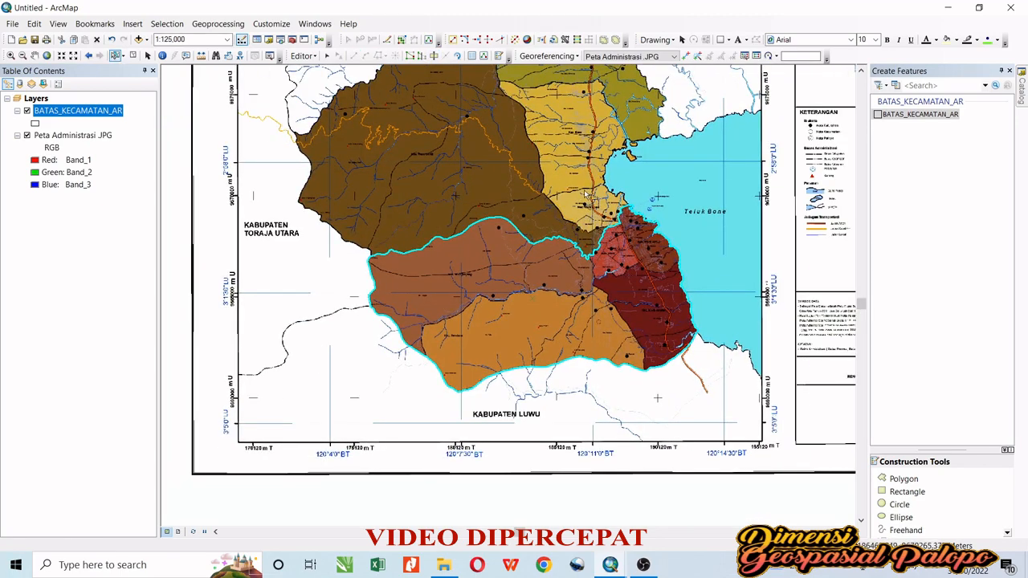
Step: Start cutting the selected southern polygon and set the map scale to 1:10,000 at the southwestern end of the Mungkajang–Sendana boundary
{"action": "scroll", "coordinate": [367, 239], "scroll_direction": "up", "scroll_amount": 5}
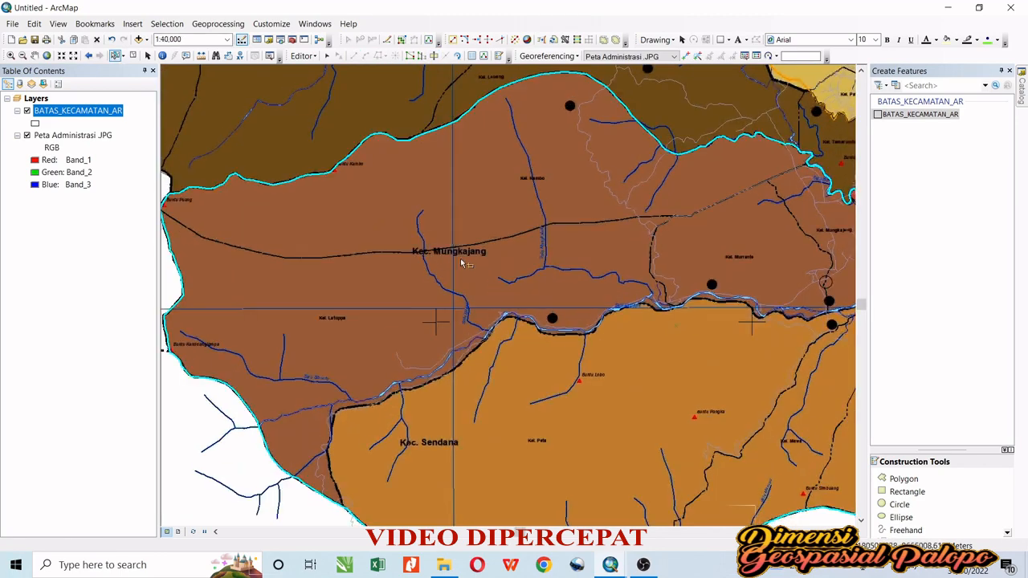
{"action": "scroll", "coordinate": [402, 269], "scroll_direction": "down", "scroll_amount": 2}
{"action": "left_click_drag", "start_coordinate": [334, 314], "coordinate": [408, 189]}
{"action": "left_click", "coordinate": [434, 55]}
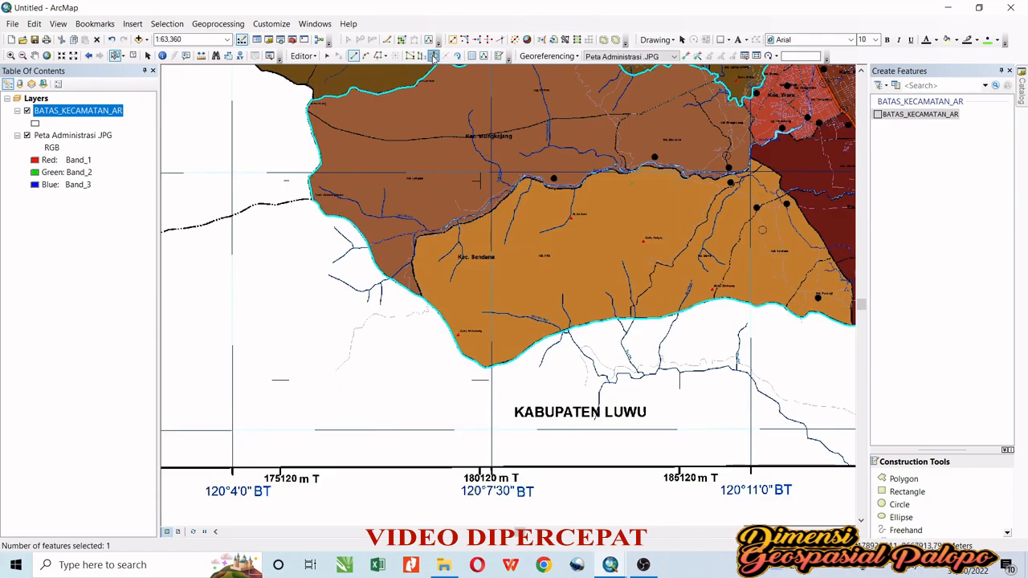
{"action": "scroll", "coordinate": [428, 295], "scroll_direction": "up", "scroll_amount": 1}
{"action": "left_click_drag", "start_coordinate": [428, 295], "coordinate": [511, 211]}
{"action": "left_click", "coordinate": [227, 40]}
{"action": "left_click", "coordinate": [199, 77]}
{"action": "scroll", "coordinate": [412, 319], "scroll_direction": "down", "scroll_amount": 2}
{"action": "left_click_drag", "start_coordinate": [839, 233], "coordinate": [457, 427]}
{"action": "left_click", "coordinate": [228, 40]}
{"action": "left_click", "coordinate": [199, 77]}
{"action": "left_click_drag", "start_coordinate": [390, 514], "coordinate": [436, 222]}
{"action": "left_click_drag", "start_coordinate": [835, 201], "coordinate": [457, 274]}
{"action": "left_click_drag", "start_coordinate": [804, 241], "coordinate": [346, 351]}
{"action": "scroll", "coordinate": [622, 326], "scroll_direction": "down", "scroll_amount": 2}
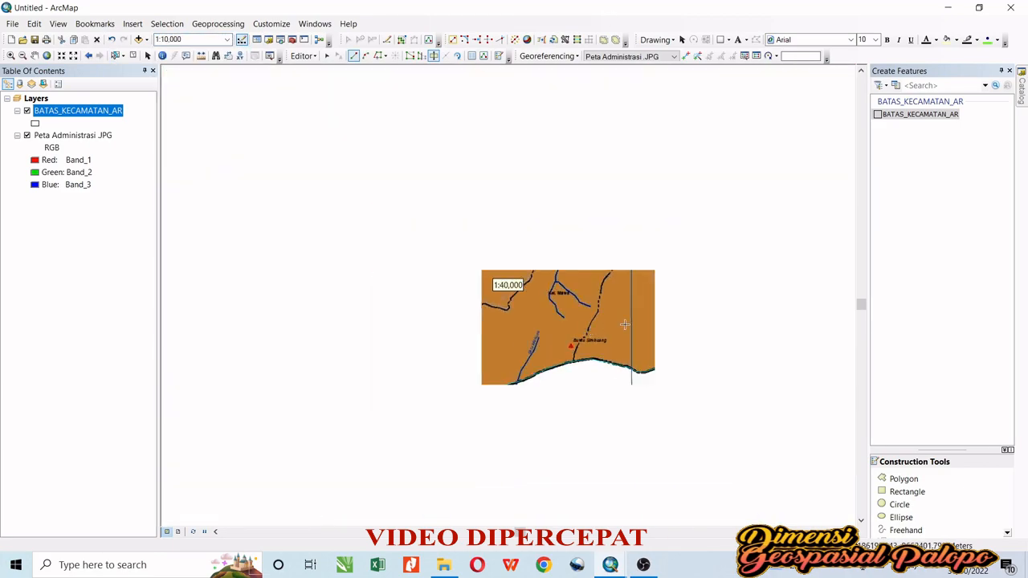
{"action": "left_click_drag", "start_coordinate": [624, 326], "coordinate": [830, 255]}
{"action": "mouse_move", "coordinate": [300, 309]}
{"action": "left_mouse_down"}
{"action": "mouse_move", "coordinate": [378, 380]}
{"action": "mouse_move", "coordinate": [516, 300]}
{"action": "left_mouse_up"}
{"action": "left_click", "coordinate": [228, 40]}
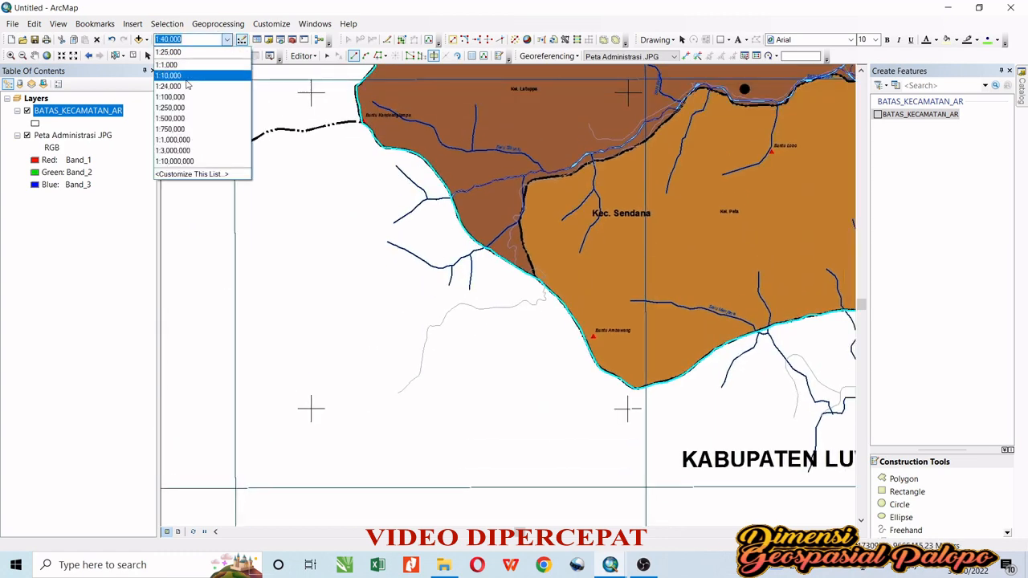
{"action": "left_click", "coordinate": [199, 76]}
Step: Begin the cut line outside the southwestern border and trace it north between Kec. Mungkajang and Kec. Sendana
{"action": "left_click", "coordinate": [592, 319]}
{"action": "left_click", "coordinate": [613, 223]}
{"action": "left_click", "coordinate": [608, 200]}
{"action": "left_click", "coordinate": [592, 154]}
{"action": "left_click", "coordinate": [580, 126]}
{"action": "left_click", "coordinate": [564, 89]}
{"action": "left_click_drag", "start_coordinate": [565, 89], "coordinate": [540, 366]}
{"action": "left_click", "coordinate": [539, 341]}
{"action": "left_click", "coordinate": [530, 300]}
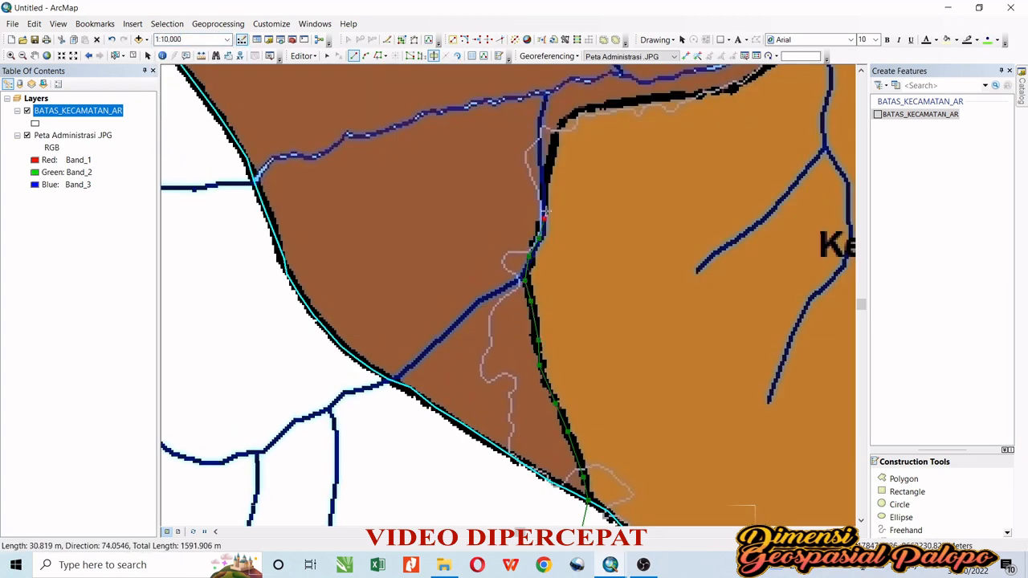
Step: Undo the last three cut vertices and trace the line around the northwest corner of Kec. Sendana
{"action": "key", "text": "ctrl+z"}
{"action": "key", "text": "ctrl+z"}
{"action": "key", "text": "ctrl+z"}
{"action": "left_click", "coordinate": [546, 183]}
{"action": "left_click", "coordinate": [550, 157]}
{"action": "left_click", "coordinate": [562, 127]}
{"action": "left_click", "coordinate": [591, 106]}
{"action": "left_click_drag", "start_coordinate": [591, 105], "coordinate": [369, 319]}
{"action": "left_click", "coordinate": [476, 306]}
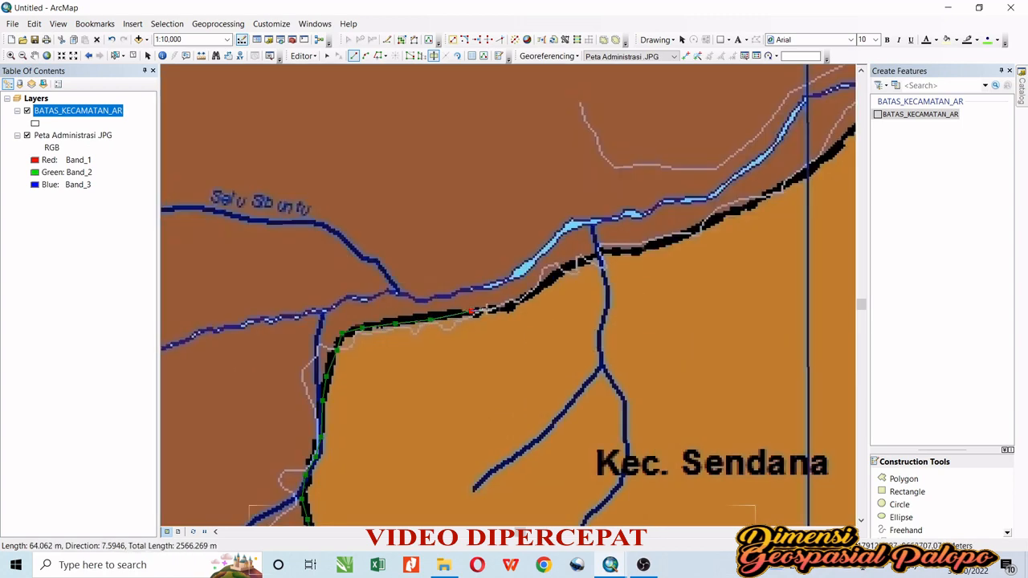
Step: Trace the cut line northeast along the black boundary south of the river, past the Kec. Sendana label
{"action": "left_click_drag", "start_coordinate": [559, 270], "coordinate": [438, 349]}
{"action": "left_click", "coordinate": [511, 329]}
{"action": "left_click", "coordinate": [528, 322]}
{"action": "left_click_drag", "start_coordinate": [537, 317], "coordinate": [406, 376]}
{"action": "left_click", "coordinate": [487, 344]}
{"action": "left_click", "coordinate": [559, 307]}
{"action": "left_click_drag", "start_coordinate": [568, 293], "coordinate": [395, 375]}
Step: Continue the cut line northeast along the Mungkajang–Sendana boundary to the river bend northwest of Buntu Lobo
{"action": "left_click", "coordinate": [445, 332]}
{"action": "left_click", "coordinate": [460, 318]}
{"action": "left_click", "coordinate": [500, 283]}
{"action": "left_click", "coordinate": [513, 266]}
{"action": "left_click_drag", "start_coordinate": [520, 259], "coordinate": [419, 363]}
{"action": "left_click", "coordinate": [426, 353]}
{"action": "left_click", "coordinate": [439, 336]}
{"action": "left_click", "coordinate": [449, 319]}
{"action": "left_click", "coordinate": [457, 308]}
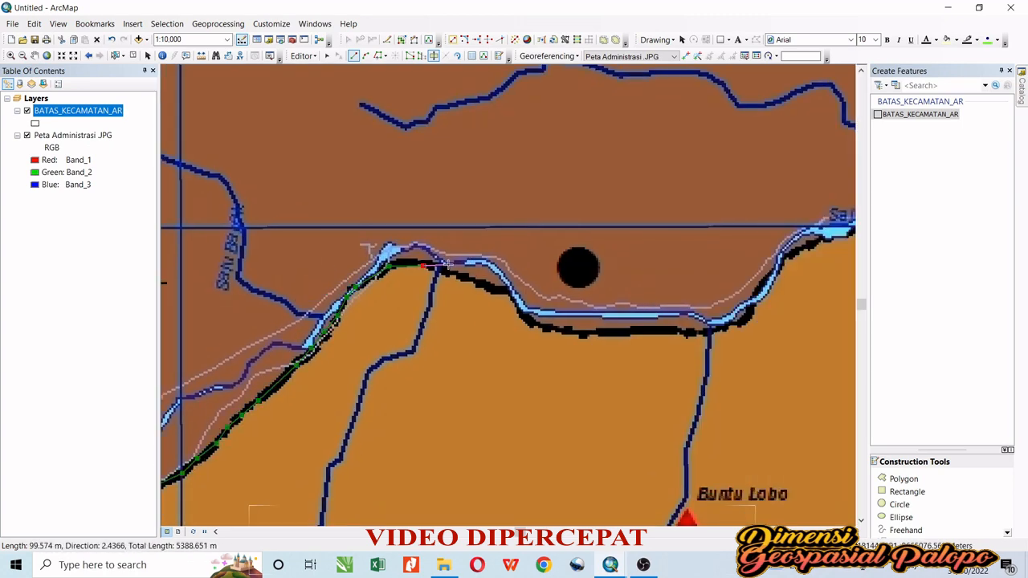
Step: Trace the cut line east along the curved boundary below the river, north of Buntu Lobo
{"action": "left_click", "coordinate": [526, 317]}
{"action": "left_click", "coordinate": [563, 334]}
{"action": "left_click_drag", "start_coordinate": [562, 334], "coordinate": [426, 294]}
{"action": "left_click", "coordinate": [560, 294]}
{"action": "left_click", "coordinate": [593, 289]}
{"action": "left_click_drag", "start_coordinate": [609, 278], "coordinate": [425, 313]}
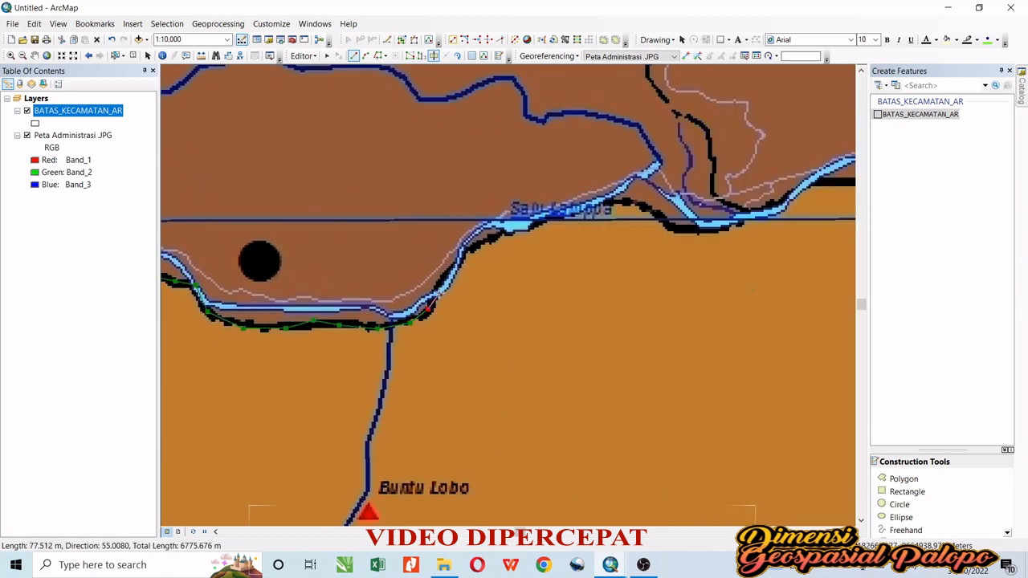
Step: Trace the cut line northeast along Salu Latuppa to the river junction southwest of Kel. Murrante
{"action": "left_click", "coordinate": [428, 309]}
{"action": "left_click", "coordinate": [436, 289]}
{"action": "left_click", "coordinate": [455, 266]}
{"action": "left_click", "coordinate": [486, 241]}
{"action": "left_click_drag", "start_coordinate": [495, 234], "coordinate": [334, 298]}
{"action": "left_click", "coordinate": [509, 292]}
{"action": "left_click", "coordinate": [530, 297]}
{"action": "left_click_drag", "start_coordinate": [561, 290], "coordinate": [463, 343]}
{"action": "left_click", "coordinate": [463, 343]}
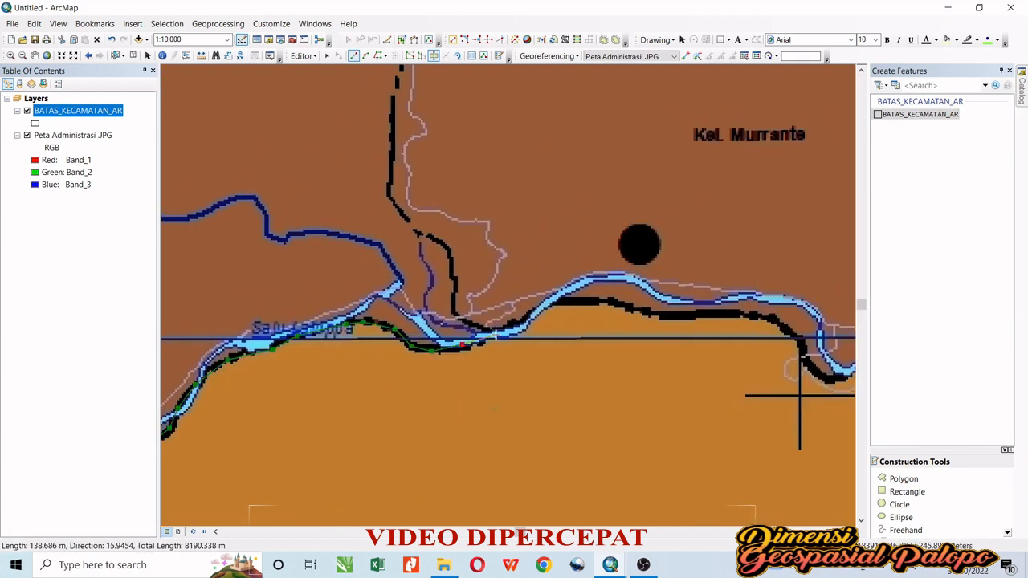
Step: Trace the cut line east along the Kec. Sendana boundary south of Kel. Murrante
{"action": "left_click", "coordinate": [497, 333]}
{"action": "left_click", "coordinate": [538, 312]}
{"action": "left_click", "coordinate": [559, 293]}
{"action": "left_click", "coordinate": [579, 297]}
{"action": "left_click", "coordinate": [577, 301]}
{"action": "left_click", "coordinate": [595, 304]}
{"action": "left_click", "coordinate": [611, 313]}
{"action": "left_click_drag", "start_coordinate": [622, 324], "coordinate": [482, 251]}
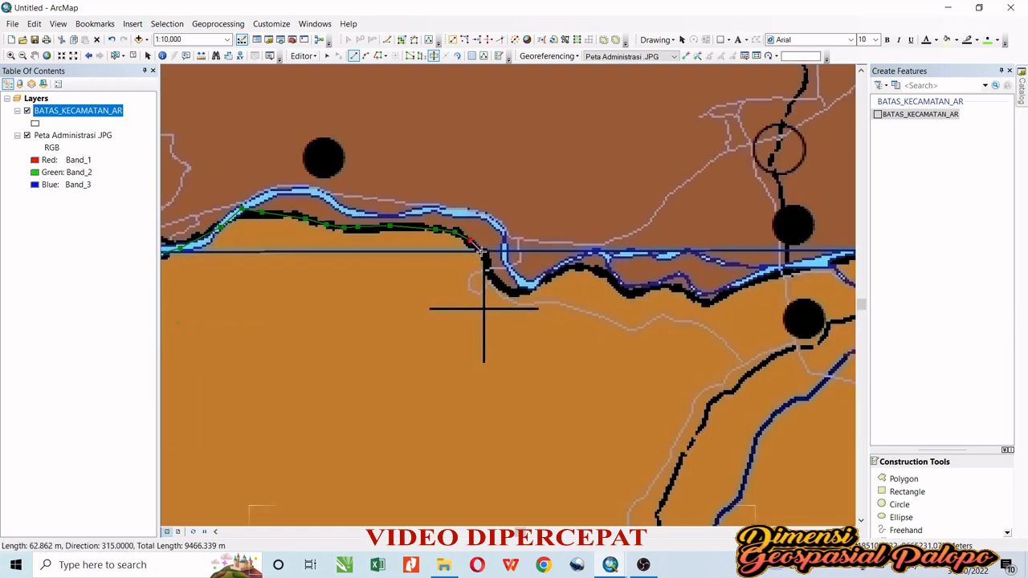
Step: Trace the cut line through the winding river boundary east of Kel. Murrante towards Kel. Mungkajang
{"action": "left_click", "coordinate": [566, 270]}
{"action": "left_click_drag", "start_coordinate": [592, 270], "coordinate": [402, 260]}
{"action": "left_click", "coordinate": [410, 261]}
{"action": "left_click", "coordinate": [432, 275]}
{"action": "left_click", "coordinate": [447, 288]}
{"action": "left_click", "coordinate": [468, 280]}
{"action": "left_click", "coordinate": [494, 282]}
{"action": "left_click", "coordinate": [518, 293]}
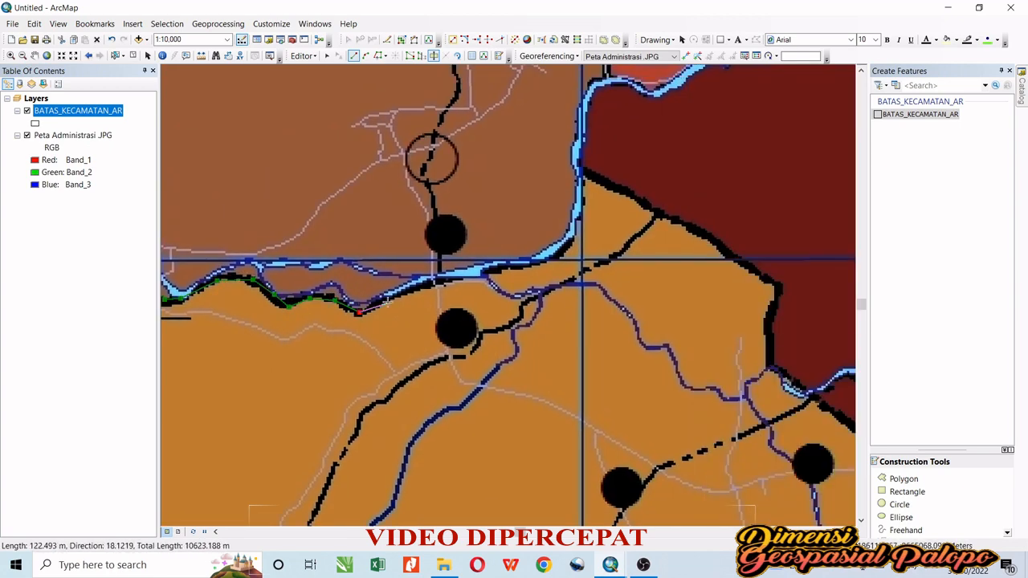
Step: Follow the river to the Mungkajang, Sendana and Wara Selatan junction and turn the cut line southeast
{"action": "left_click", "coordinate": [578, 273]}
{"action": "left_click", "coordinate": [605, 290]}
{"action": "left_click", "coordinate": [628, 297]}
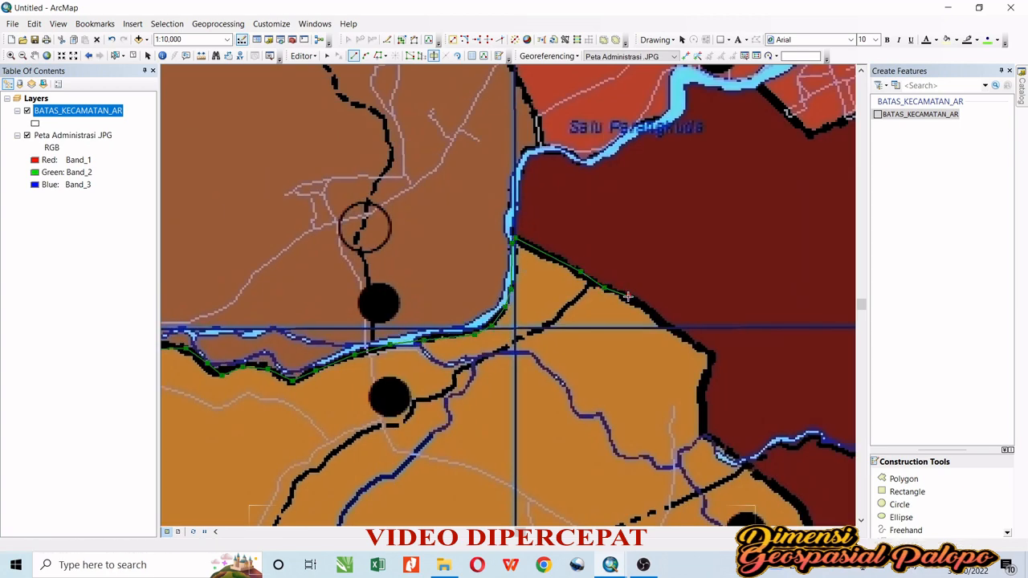
{"action": "left_click_drag", "start_coordinate": [635, 309], "coordinate": [483, 228]}
{"action": "left_click", "coordinate": [507, 238]}
Step: Trace the cut line around the eastern corner of Kec. Sendana and southeast past the river crossing
{"action": "left_click_drag", "start_coordinate": [552, 316], "coordinate": [499, 197]}
{"action": "left_click", "coordinate": [498, 235]}
{"action": "left_click", "coordinate": [507, 245]}
{"action": "left_click", "coordinate": [559, 280]}
{"action": "left_click", "coordinate": [581, 299]}
{"action": "left_click_drag", "start_coordinate": [584, 304], "coordinate": [463, 184]}
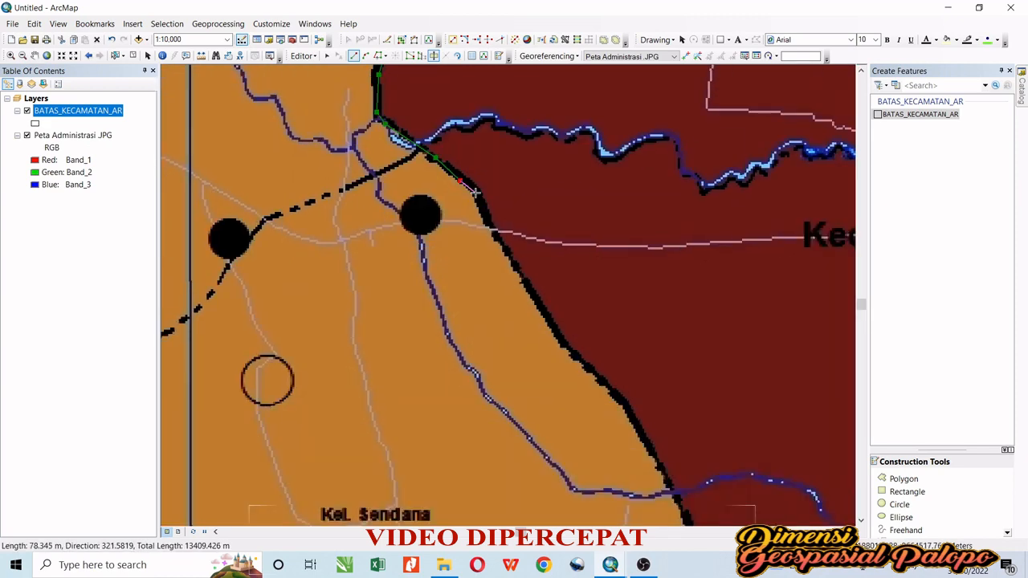
Step: Trace the cut line southeast between Kec. Sendana and Kec. Wara Selatan, east of Kel. Sendana
{"action": "left_click", "coordinate": [475, 193]}
{"action": "left_click", "coordinate": [495, 231]}
{"action": "left_click", "coordinate": [523, 271]}
{"action": "left_click_drag", "start_coordinate": [526, 275], "coordinate": [443, 151]}
{"action": "left_click", "coordinate": [467, 178]}
{"action": "left_click", "coordinate": [493, 211]}
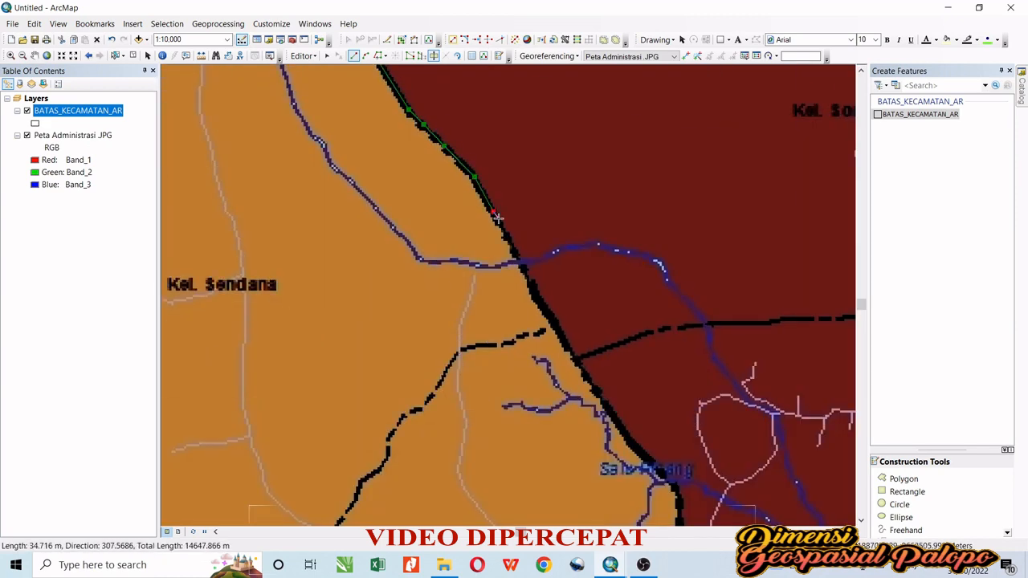
Step: Continue the cut line southeast along the Sendana–Wara Selatan boundary to the river northeast of Kel. Purangi
{"action": "left_click_drag", "start_coordinate": [500, 221], "coordinate": [417, 107]}
{"action": "left_click", "coordinate": [469, 198]}
{"action": "left_click_drag", "start_coordinate": [473, 204], "coordinate": [438, 141]}
{"action": "left_click", "coordinate": [458, 190]}
{"action": "left_click_drag", "start_coordinate": [454, 185], "coordinate": [395, 115]}
{"action": "left_click", "coordinate": [479, 218]}
{"action": "left_click_drag", "start_coordinate": [491, 232], "coordinate": [473, 152]}
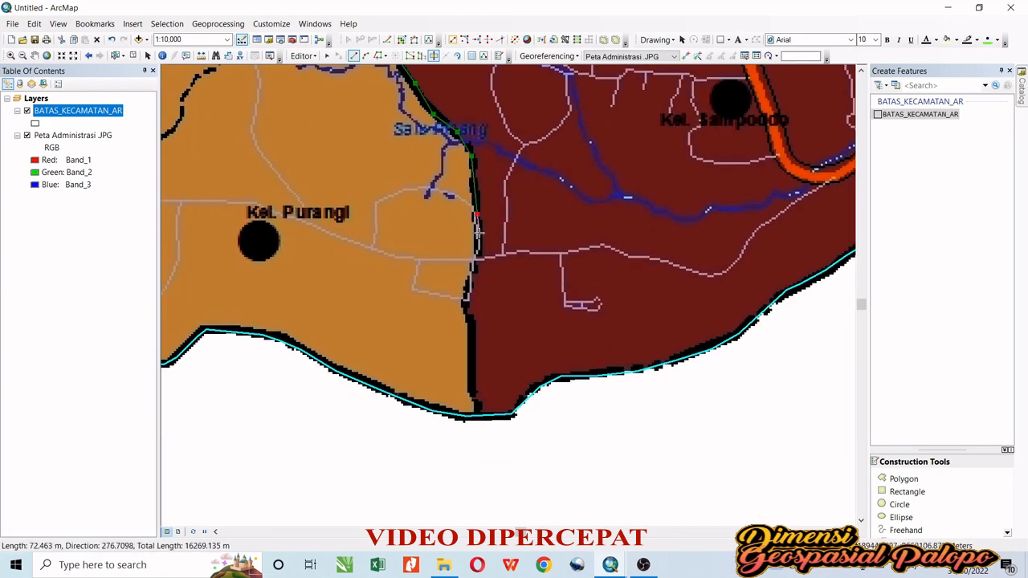
Step: Trace the cut line south past Kel. Purangi and finish it beyond the outer border to separate Kec. Sendana
{"action": "left_click", "coordinate": [476, 262]}
{"action": "left_click", "coordinate": [469, 283]}
{"action": "left_click", "coordinate": [464, 305]}
{"action": "left_click_drag", "start_coordinate": [470, 322], "coordinate": [461, 213]}
{"action": "left_click", "coordinate": [464, 228]}
{"action": "double_click", "coordinate": [464, 307]}
Step: Examine the remaining polygon across Mungkajang, Wara, Wara Timur and Wara Selatan for the next district boundary
{"action": "scroll", "coordinate": [199, 214], "scroll_direction": "up", "scroll_amount": 5}
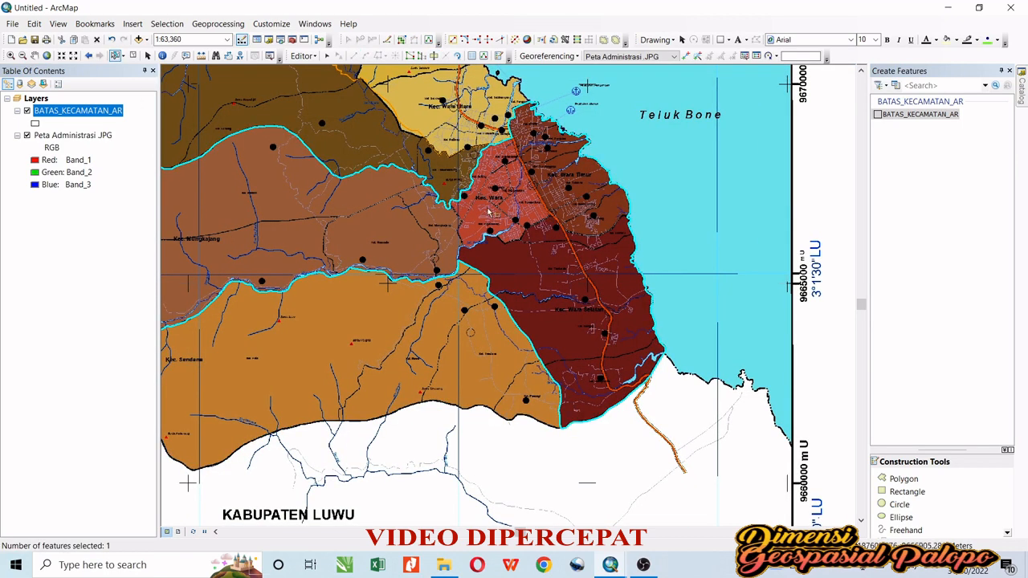
{"action": "left_click_drag", "start_coordinate": [601, 269], "coordinate": [575, 310]}
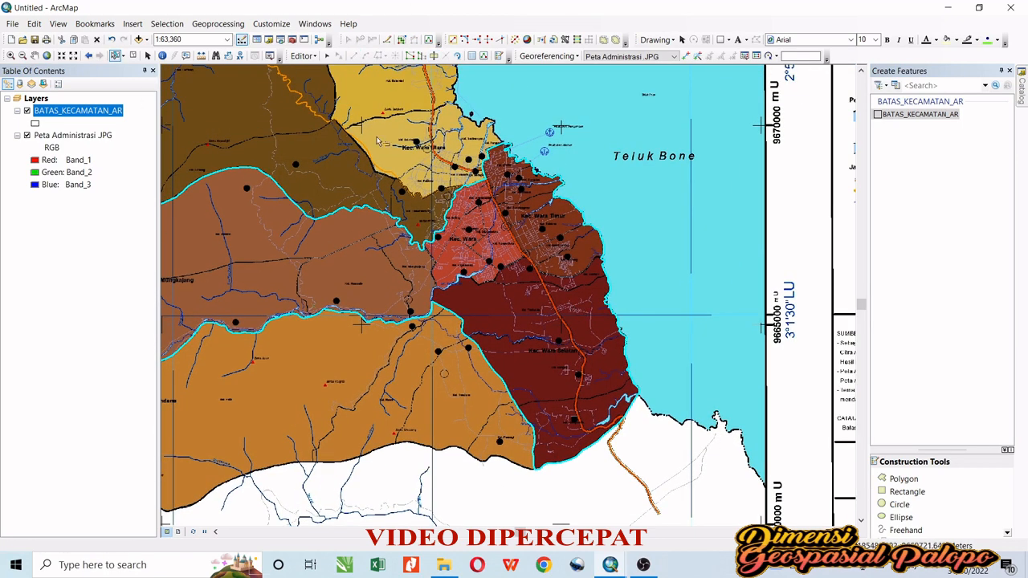
{"action": "scroll", "coordinate": [496, 261], "scroll_direction": "down", "scroll_amount": 1}
{"action": "scroll", "coordinate": [510, 283], "scroll_direction": "down", "scroll_amount": 1}
{"action": "left_click_drag", "start_coordinate": [591, 301], "coordinate": [557, 225]}
{"action": "scroll", "coordinate": [557, 225], "scroll_direction": "up", "scroll_amount": 1}
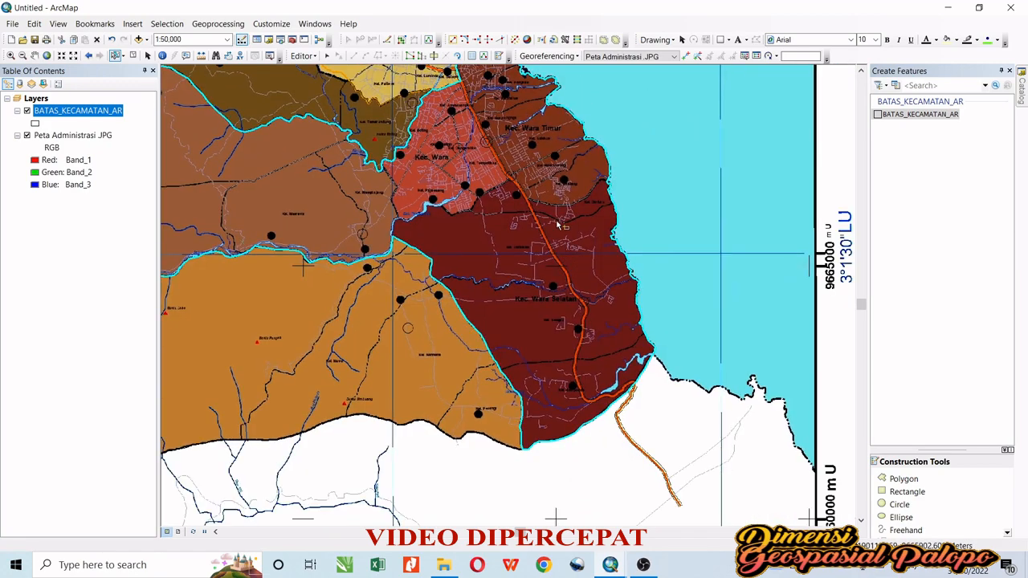
{"action": "scroll", "coordinate": [507, 201], "scroll_direction": "down", "scroll_amount": 1}
{"action": "left_click_drag", "start_coordinate": [507, 201], "coordinate": [590, 241]}
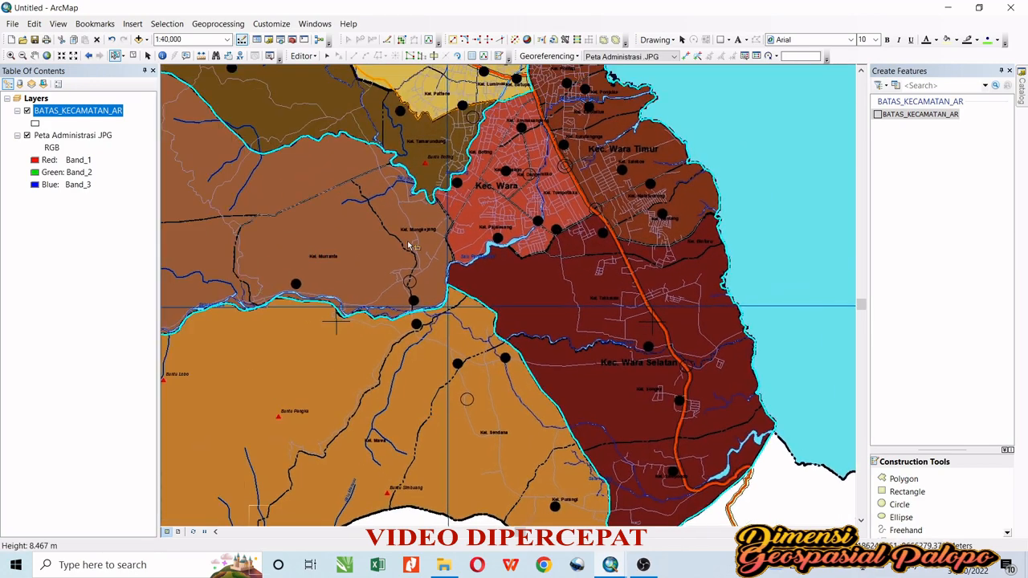
{"action": "left_click_drag", "start_coordinate": [208, 449], "coordinate": [558, 340]}
{"action": "scroll", "coordinate": [557, 340], "scroll_direction": "up", "scroll_amount": 1}
{"action": "scroll", "coordinate": [558, 340], "scroll_direction": "up", "scroll_amount": 1}
{"action": "left_click_drag", "start_coordinate": [789, 204], "coordinate": [659, 225]}
Step: Select the polygon covering Kec. Mungkajang, Wara, Wara Timur and Wara Selatan
{"action": "left_click", "coordinate": [638, 454]}
{"action": "left_click", "coordinate": [560, 354]}
{"action": "left_click", "coordinate": [540, 245]}
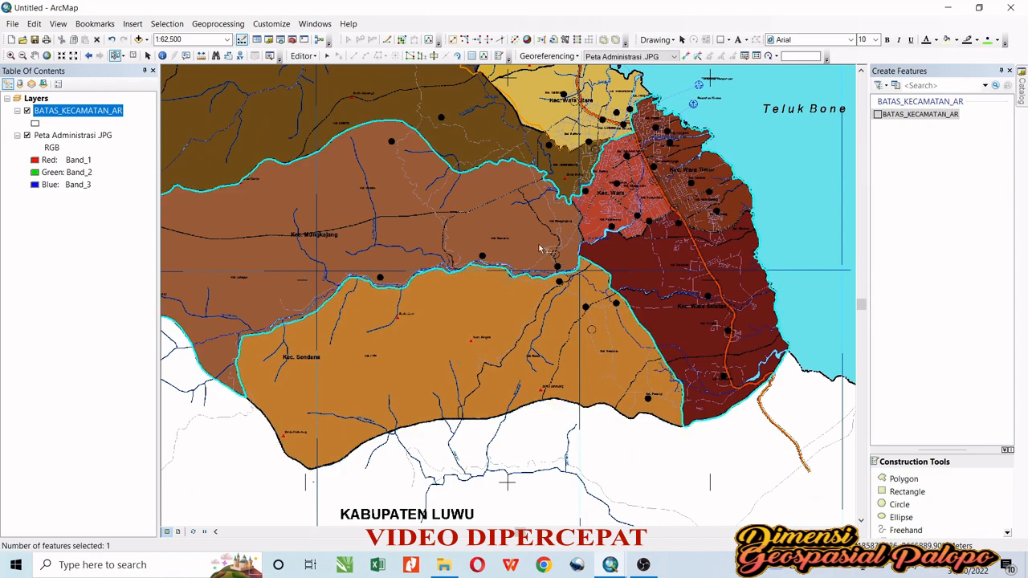
{"action": "left_click_drag", "start_coordinate": [217, 212], "coordinate": [312, 207]}
{"action": "left_click", "coordinate": [663, 343]}
{"action": "left_click", "coordinate": [697, 199]}
Step: Start a cut near Buntu Boting and trace it south between Kel. Mungkajang and Kel. Pajalesang to Salu Parangkuda
{"action": "scroll", "coordinate": [699, 199], "scroll_direction": "down", "scroll_amount": 4}
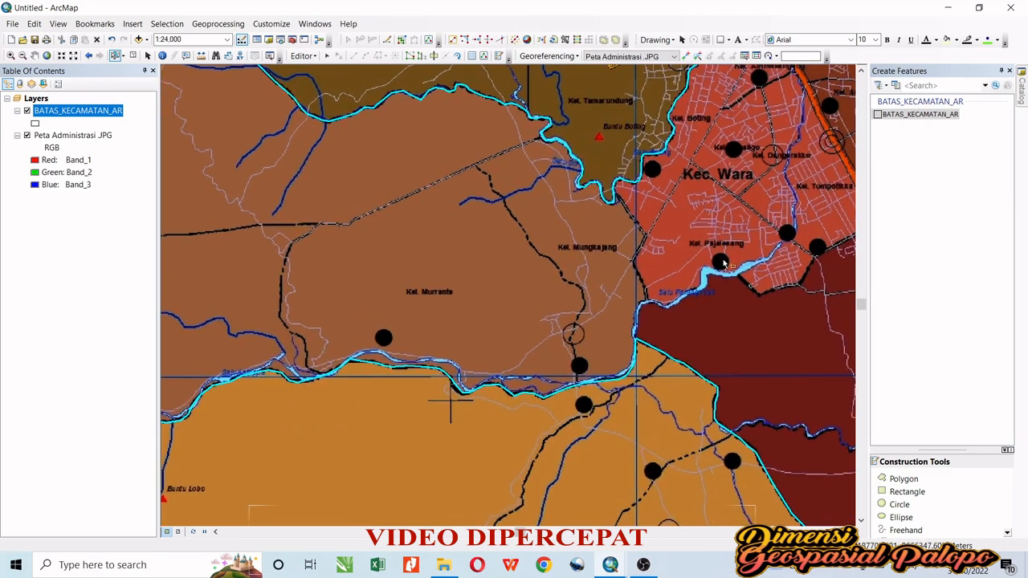
{"action": "left_click_drag", "start_coordinate": [723, 267], "coordinate": [626, 256]}
{"action": "left_click", "coordinate": [435, 55]}
{"action": "scroll", "coordinate": [522, 192], "scroll_direction": "down", "scroll_amount": 2}
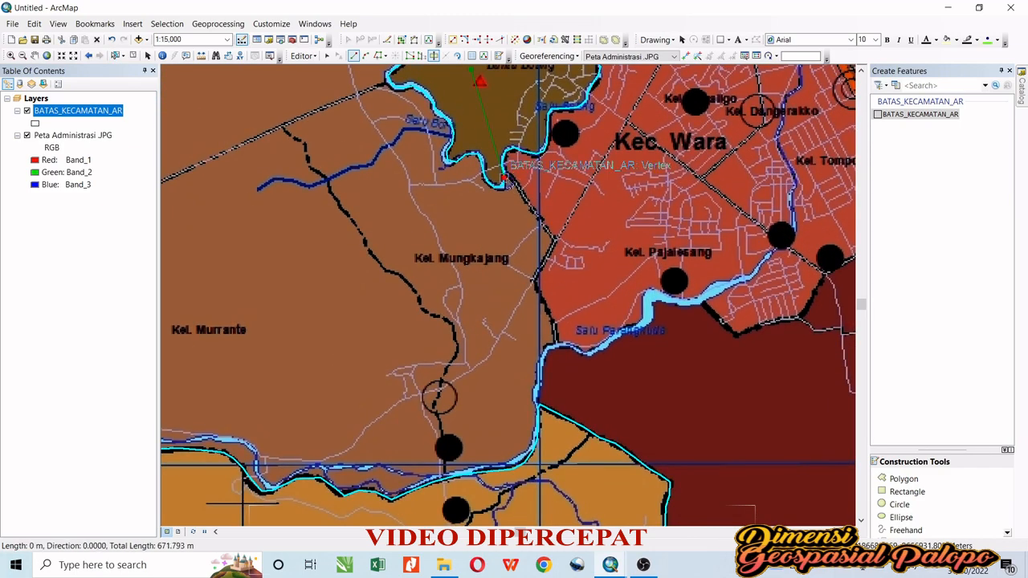
{"action": "left_click", "coordinate": [555, 242]}
{"action": "left_click", "coordinate": [536, 284]}
{"action": "left_click", "coordinate": [555, 322]}
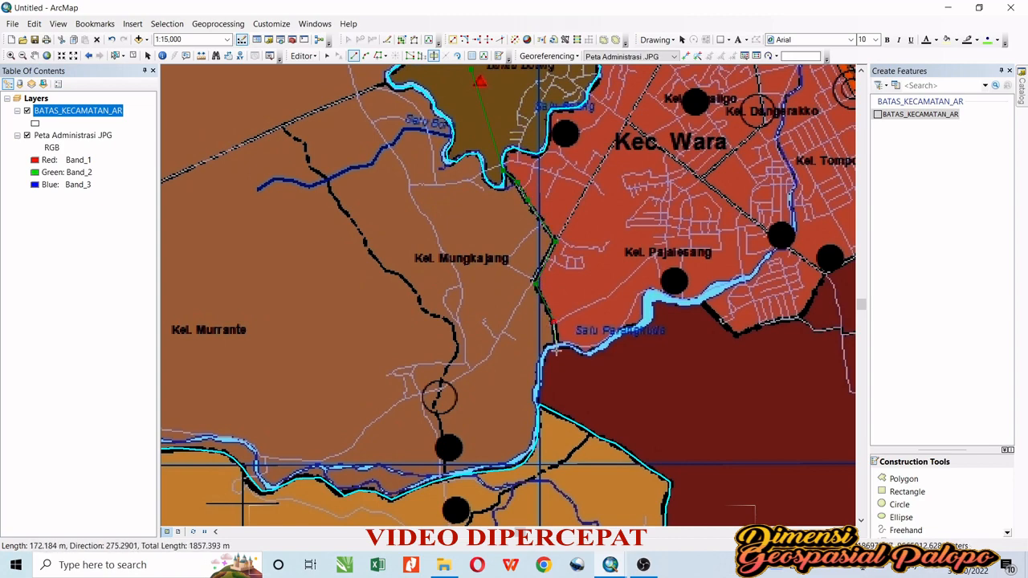
Step: Follow the river south to the Kec. Sendana corner, finish the Mungkajang cut and select the eastern polygon
{"action": "left_click_drag", "start_coordinate": [624, 411], "coordinate": [510, 277]}
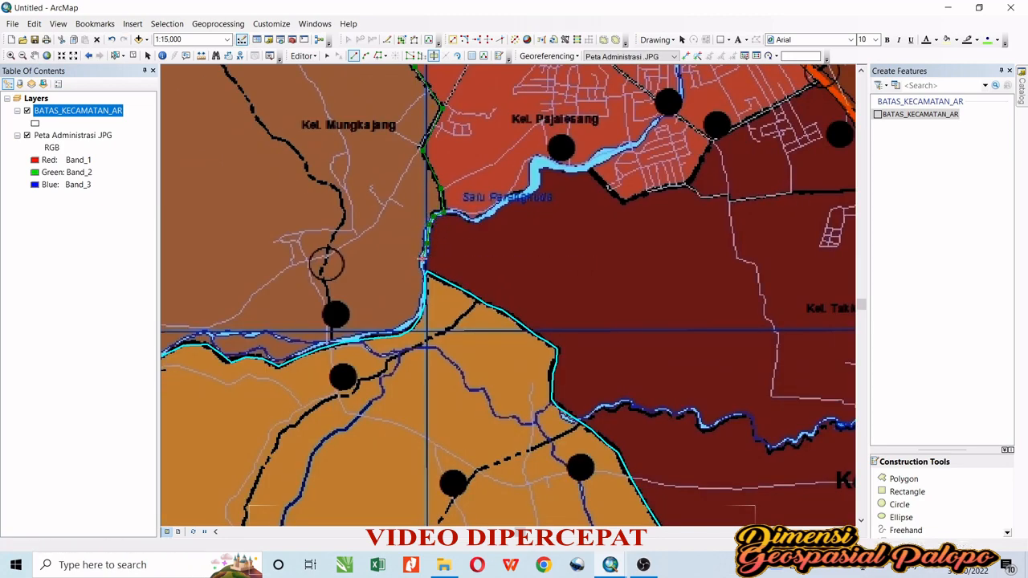
{"action": "scroll", "coordinate": [504, 287], "scroll_direction": "up", "scroll_amount": 3}
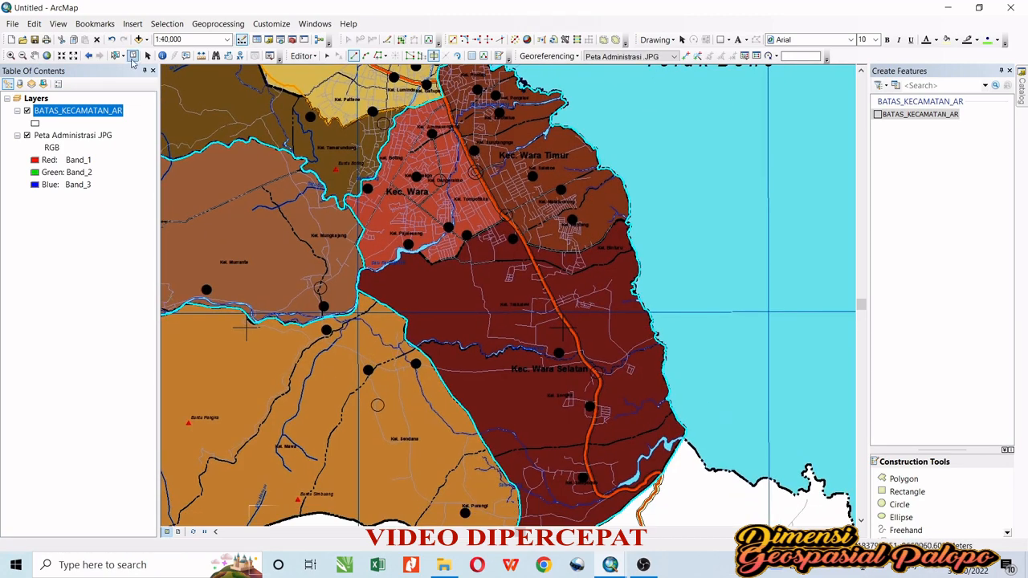
{"action": "scroll", "coordinate": [469, 253], "scroll_direction": "down", "scroll_amount": 1}
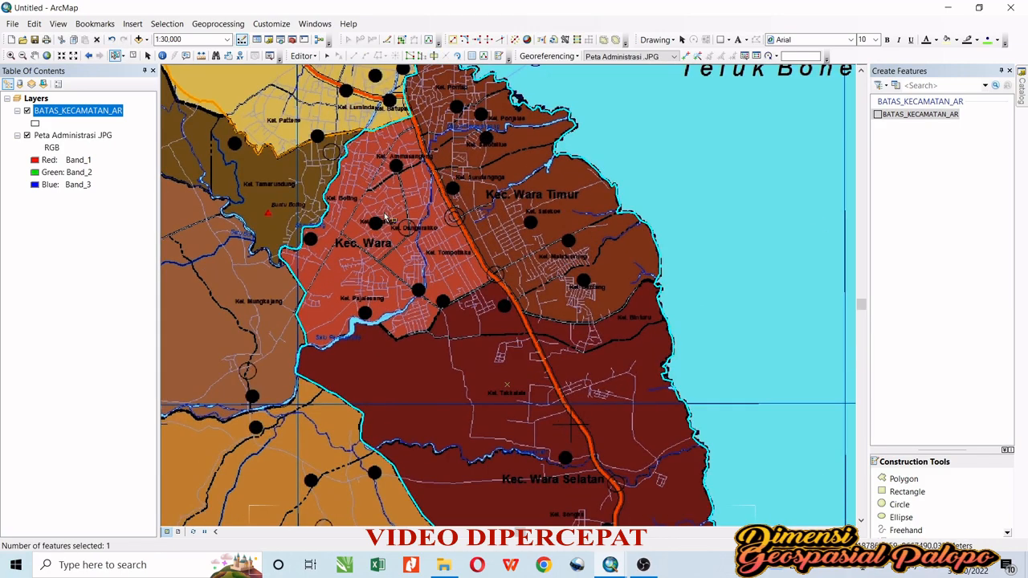
Step: Start cutting the eastern polygon from a point in Kec. Mungkajang across its western edge at Salu Parangkuda
{"action": "left_click", "coordinate": [434, 56]}
{"action": "mouse_move", "coordinate": [305, 345]}
{"action": "left_mouse_down"}
{"action": "mouse_move", "coordinate": [332, 279]}
{"action": "mouse_move", "coordinate": [299, 279]}
{"action": "left_mouse_up"}
{"action": "scroll", "coordinate": [300, 280], "scroll_direction": "down", "scroll_amount": 1}
{"action": "left_click", "coordinate": [263, 263]}
{"action": "scroll", "coordinate": [298, 280], "scroll_direction": "down", "scroll_amount": 1}
{"action": "left_click", "coordinate": [299, 281]}
{"action": "left_click", "coordinate": [313, 280]}
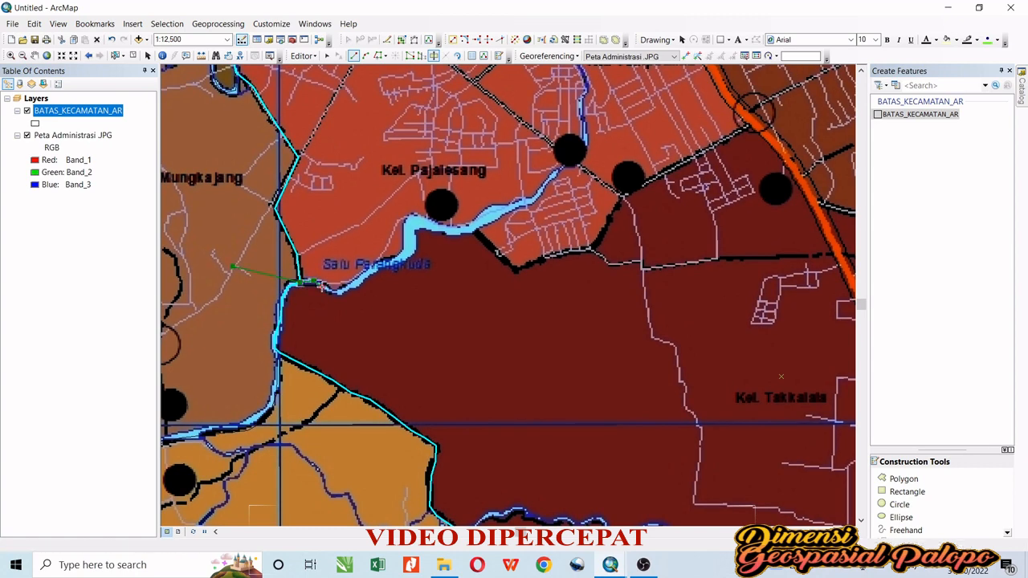
Step: Trace the cut upstream along Salu Parangkuda to the district boundary southeast of Kel. Pajalesang
{"action": "left_click", "coordinate": [322, 287]}
{"action": "left_click", "coordinate": [336, 291]}
{"action": "left_click", "coordinate": [358, 284]}
{"action": "left_click", "coordinate": [401, 259]}
{"action": "left_click", "coordinate": [409, 225]}
{"action": "left_click", "coordinate": [432, 224]}
{"action": "left_click", "coordinate": [449, 229]}
{"action": "left_click", "coordinate": [471, 229]}
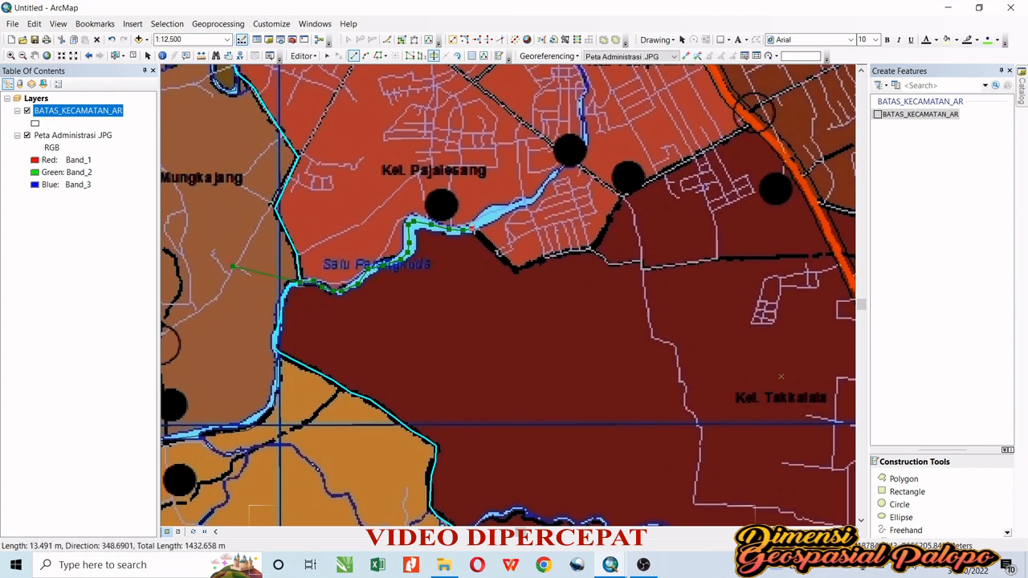
Step: Follow the boundary between Kec. Wara and Kec. Wara Selatan northeast to the main road at Kel. Tompotikka
{"action": "left_click", "coordinate": [516, 270]}
{"action": "left_click", "coordinate": [558, 254]}
{"action": "left_click", "coordinate": [593, 246]}
{"action": "left_click", "coordinate": [608, 225]}
{"action": "left_click_drag", "start_coordinate": [614, 218], "coordinate": [551, 327]}
{"action": "left_click", "coordinate": [561, 304]}
{"action": "left_click_drag", "start_coordinate": [658, 250], "coordinate": [546, 338]}
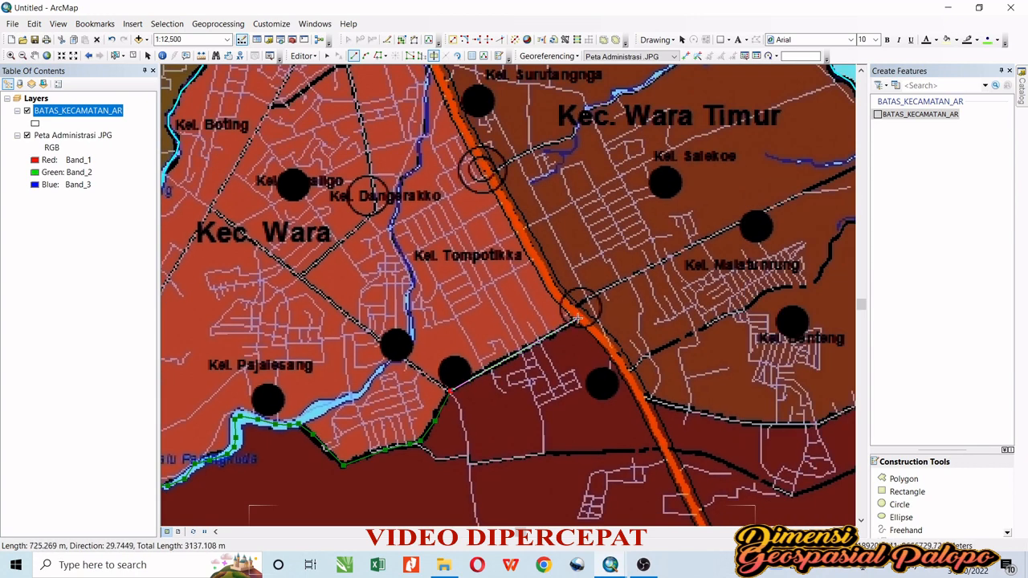
{"action": "left_click", "coordinate": [580, 318]}
Step: Trace the cut north along the main road between Kec. Wara and Kec. Wara Timur to Kel. Surutangnga
{"action": "left_click", "coordinate": [555, 296]}
{"action": "left_click", "coordinate": [543, 271]}
{"action": "left_click", "coordinate": [517, 225]}
{"action": "left_click_drag", "start_coordinate": [522, 232], "coordinate": [566, 340]}
{"action": "left_click", "coordinate": [529, 279]}
{"action": "left_click", "coordinate": [498, 220]}
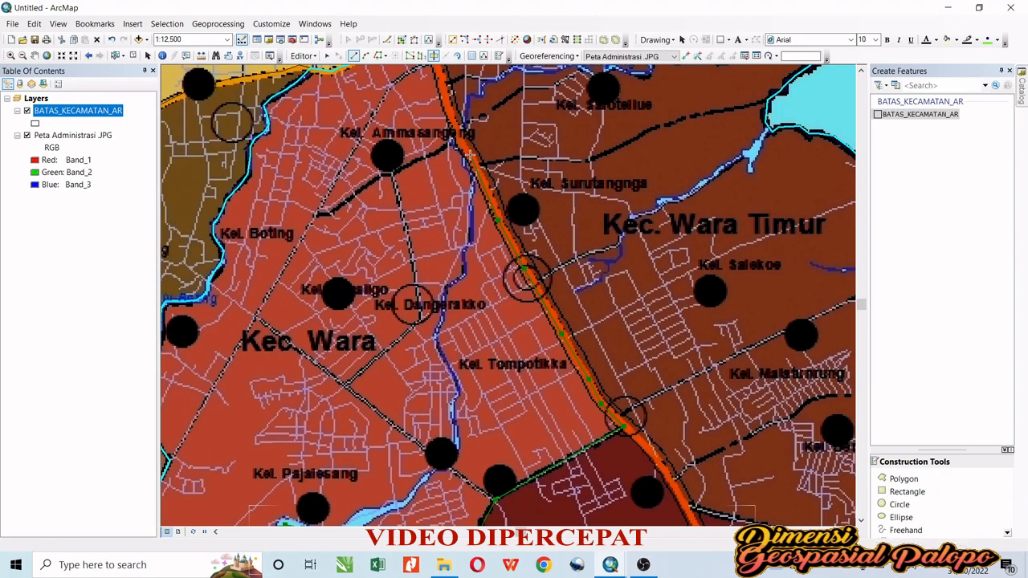
Step: Continue along the main road to the Kec. Wara Utara boundary and finish the Kec. Wara cut beyond it
{"action": "left_click_drag", "start_coordinate": [482, 197], "coordinate": [520, 318]}
{"action": "left_click", "coordinate": [509, 275]}
{"action": "left_click", "coordinate": [496, 259]}
{"action": "left_click", "coordinate": [482, 220]}
{"action": "left_click", "coordinate": [477, 196]}
{"action": "left_click_drag", "start_coordinate": [463, 159], "coordinate": [562, 271]}
{"action": "double_click", "coordinate": [563, 271]}
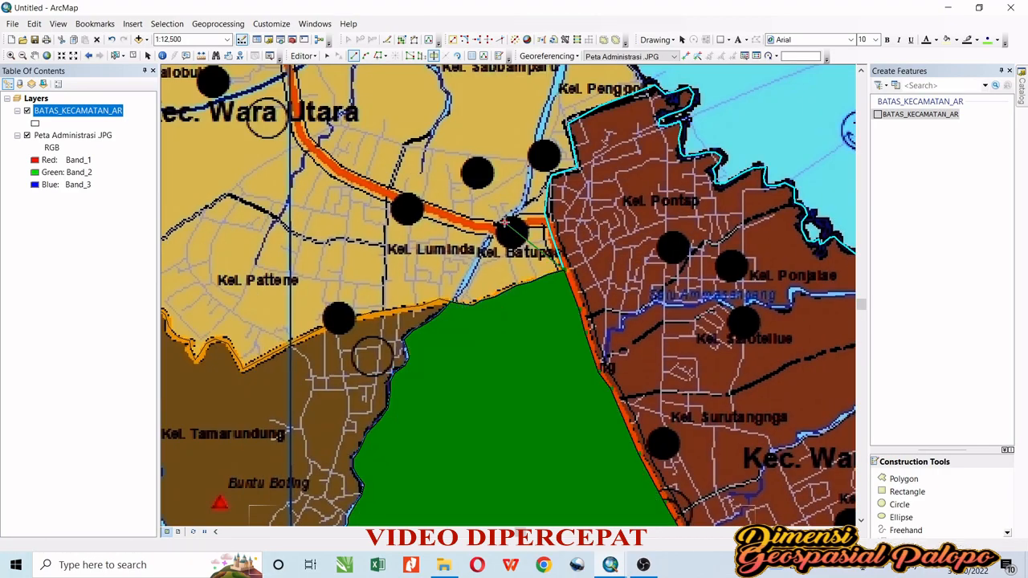
Step: Select the remaining polygon covering Kec. Wara Timur and Kec. Wara Selatan
{"action": "scroll", "coordinate": [558, 328], "scroll_direction": "down", "scroll_amount": 3}
{"action": "left_click_drag", "start_coordinate": [528, 482], "coordinate": [406, 264]}
{"action": "left_click", "coordinate": [116, 56]}
{"action": "left_click", "coordinate": [491, 325]}
{"action": "left_click", "coordinate": [521, 225]}
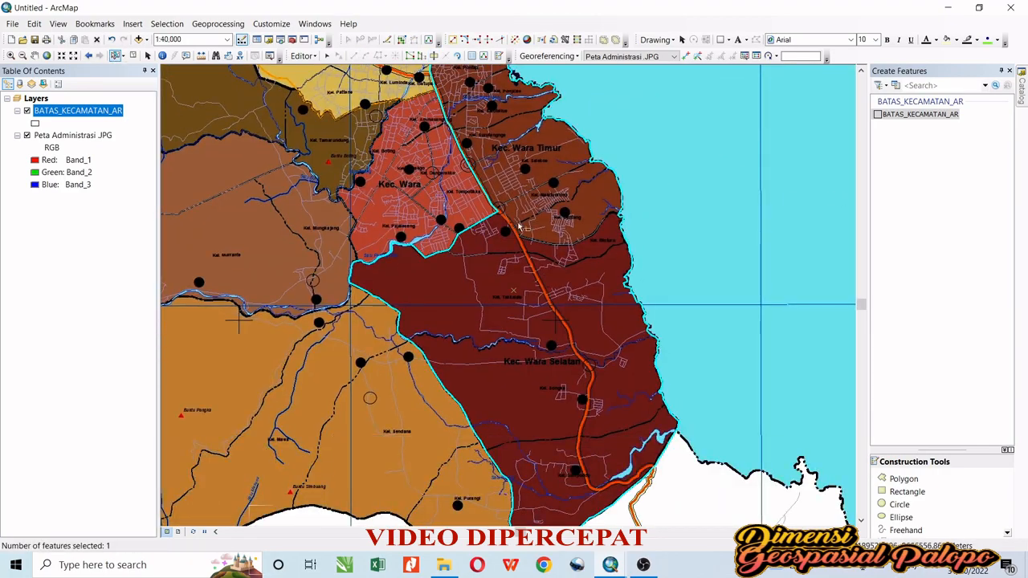
Step: Start a cut inside Kec. Wara and trace it southeast along the main road to the Wara Timur–Wara Selatan boundary
{"action": "left_click", "coordinate": [434, 56]}
{"action": "left_click_drag", "start_coordinate": [542, 159], "coordinate": [544, 212]}
{"action": "scroll", "coordinate": [543, 211], "scroll_direction": "up", "scroll_amount": 1}
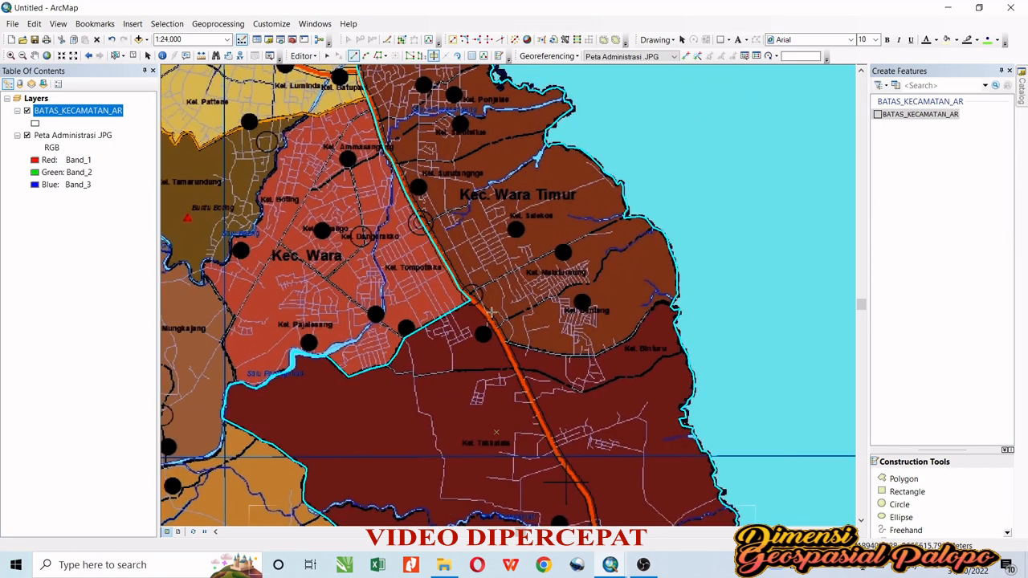
{"action": "left_click", "coordinate": [382, 287]}
{"action": "left_click", "coordinate": [471, 301]}
{"action": "left_click", "coordinate": [487, 313]}
{"action": "left_click", "coordinate": [500, 331]}
{"action": "left_click", "coordinate": [505, 343]}
Step: Follow the boundary south of Kel. Benteng out to the coast and finish the cut separating Wara Timur from Wara Selatan
{"action": "left_click", "coordinate": [546, 352]}
{"action": "left_click", "coordinate": [593, 355]}
{"action": "scroll", "coordinate": [609, 355], "scroll_direction": "down", "scroll_amount": 6}
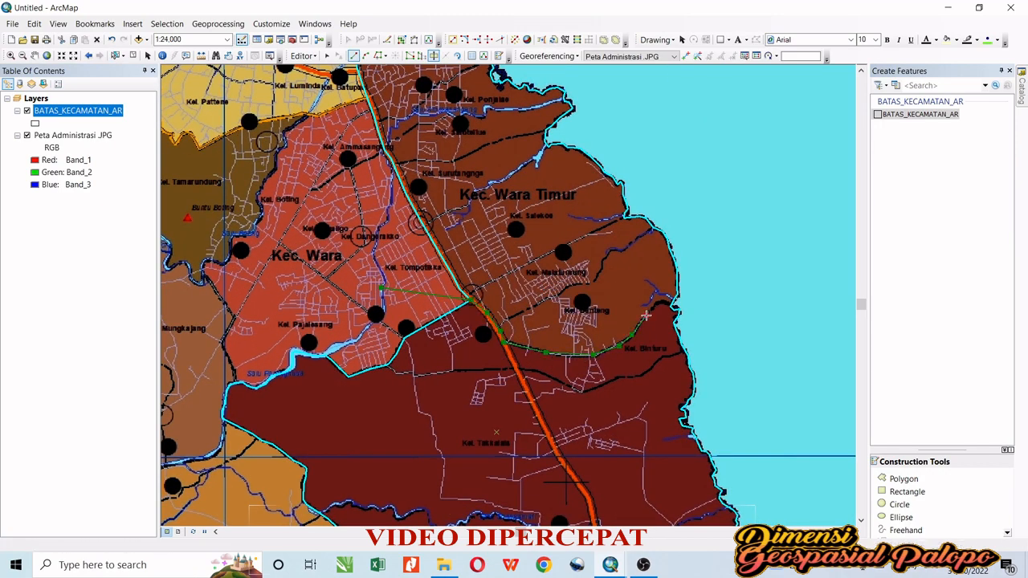
Step: Select the northern, western and southern polygons in turn to check which districts still need splitting
{"action": "scroll", "coordinate": [709, 76], "scroll_direction": "up", "scroll_amount": 1}
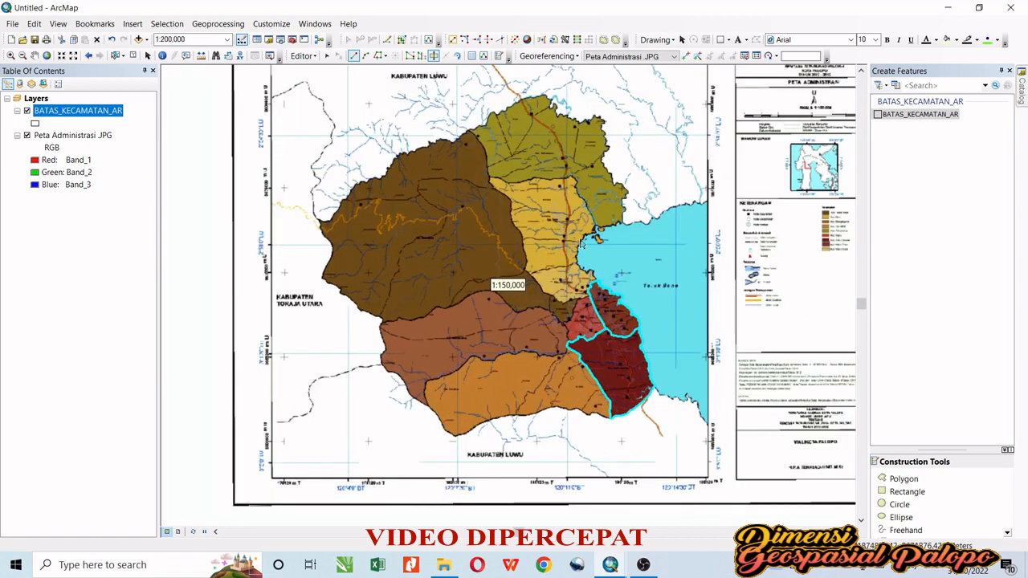
{"action": "left_click", "coordinate": [116, 56]}
{"action": "left_click", "coordinate": [546, 153]}
{"action": "left_click", "coordinate": [557, 215]}
{"action": "left_click", "coordinate": [469, 229]}
{"action": "left_click", "coordinate": [487, 330]}
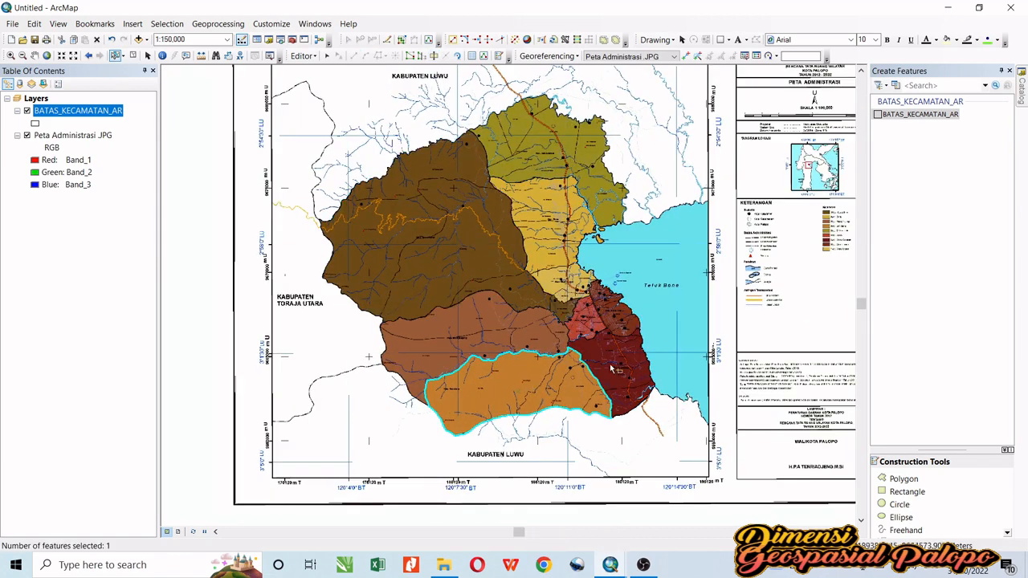
Step: Select the yellow polygon covering Kel. Balandai and Kec. Wara Utara
{"action": "scroll", "coordinate": [553, 254], "scroll_direction": "up", "scroll_amount": 3}
{"action": "left_click", "coordinate": [569, 286]}
{"action": "scroll", "coordinate": [572, 298], "scroll_direction": "up", "scroll_amount": 4}
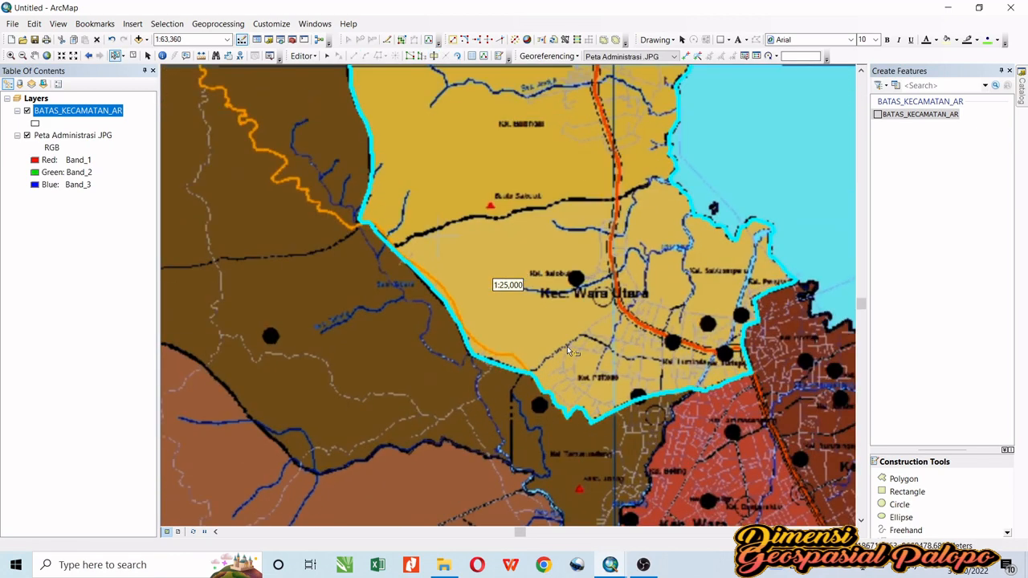
{"action": "scroll", "coordinate": [573, 228], "scroll_direction": "down", "scroll_amount": 2}
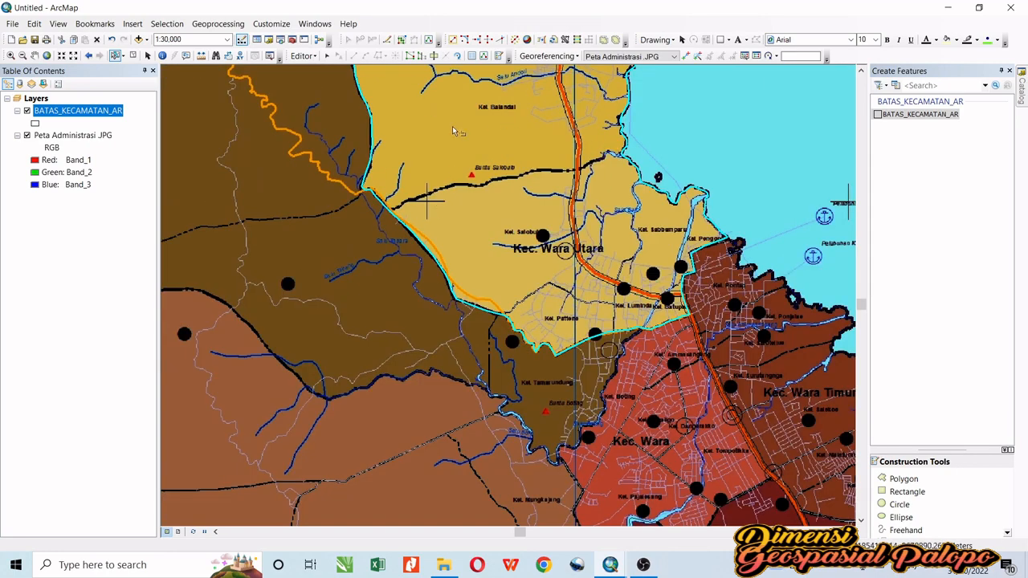
Step: Start a cut from Salu Tararu across the polygon's western edge onto the boundary west of Buntu Salobulo
{"action": "left_click", "coordinate": [434, 56]}
{"action": "scroll", "coordinate": [369, 199], "scroll_direction": "up", "scroll_amount": 1}
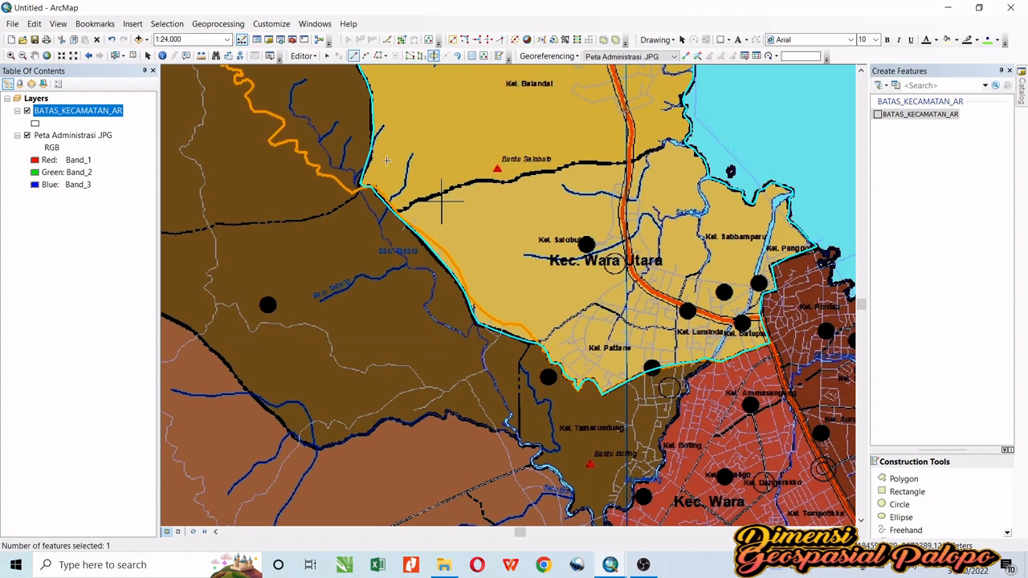
{"action": "left_click", "coordinate": [320, 281]}
{"action": "left_click", "coordinate": [396, 215]}
{"action": "left_click", "coordinate": [408, 209]}
{"action": "left_click", "coordinate": [416, 198]}
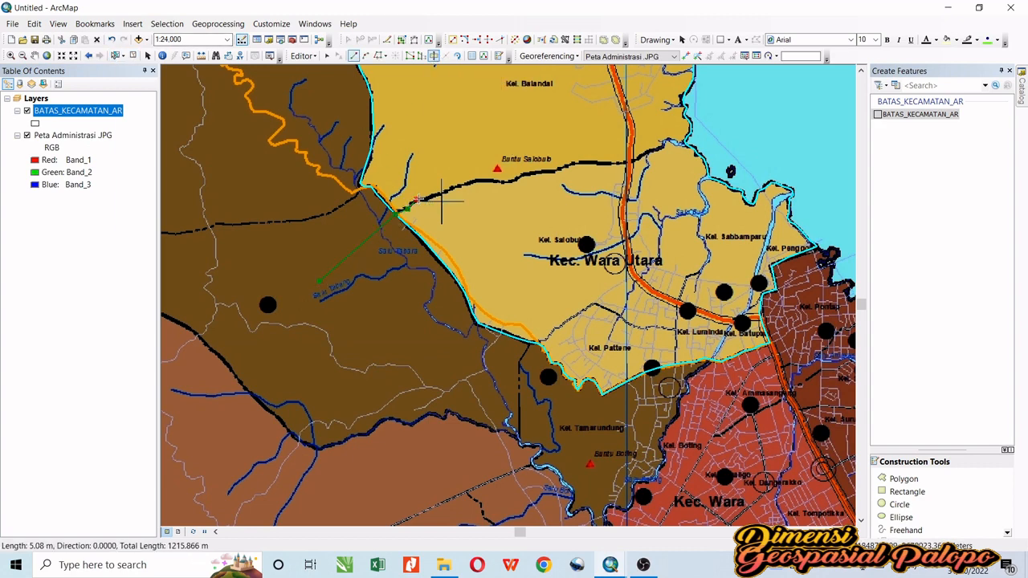
Step: Trace the cut east along the northern Kec. Wara Utara boundary, passing just south of Buntu Salobulo
{"action": "left_click", "coordinate": [432, 198]}
{"action": "left_click", "coordinate": [461, 184]}
{"action": "left_click", "coordinate": [480, 183]}
{"action": "left_click", "coordinate": [507, 182]}
{"action": "left_click", "coordinate": [521, 176]}
{"action": "left_click", "coordinate": [532, 172]}
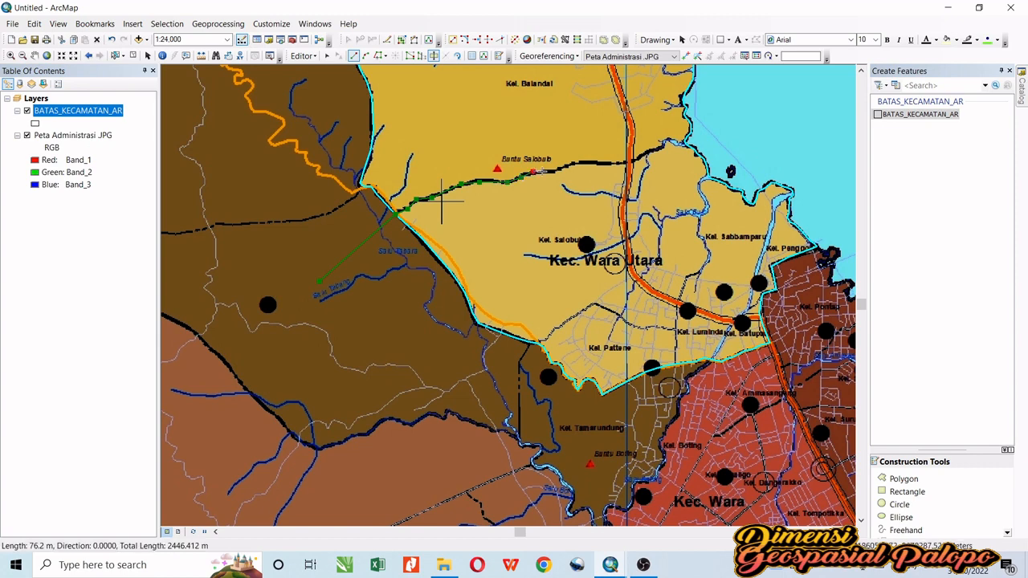
Step: Continue the boundary trace east across the main road to the small river near the coast
{"action": "left_click", "coordinate": [553, 170]}
{"action": "left_click", "coordinate": [575, 163]}
{"action": "left_click", "coordinate": [617, 164]}
{"action": "left_click", "coordinate": [636, 161]}
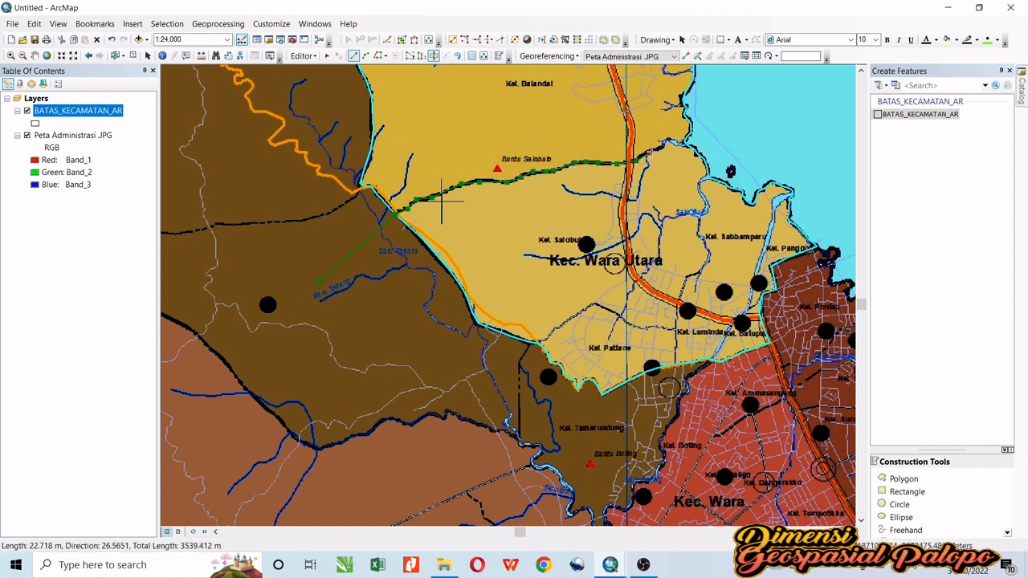
{"action": "left_click", "coordinate": [660, 147]}
Step: Follow the small river to the coastline at 1:10,000 scale and finish the northern Kec. Wara Utara cut
{"action": "scroll", "coordinate": [667, 146], "scroll_direction": "up", "scroll_amount": 4}
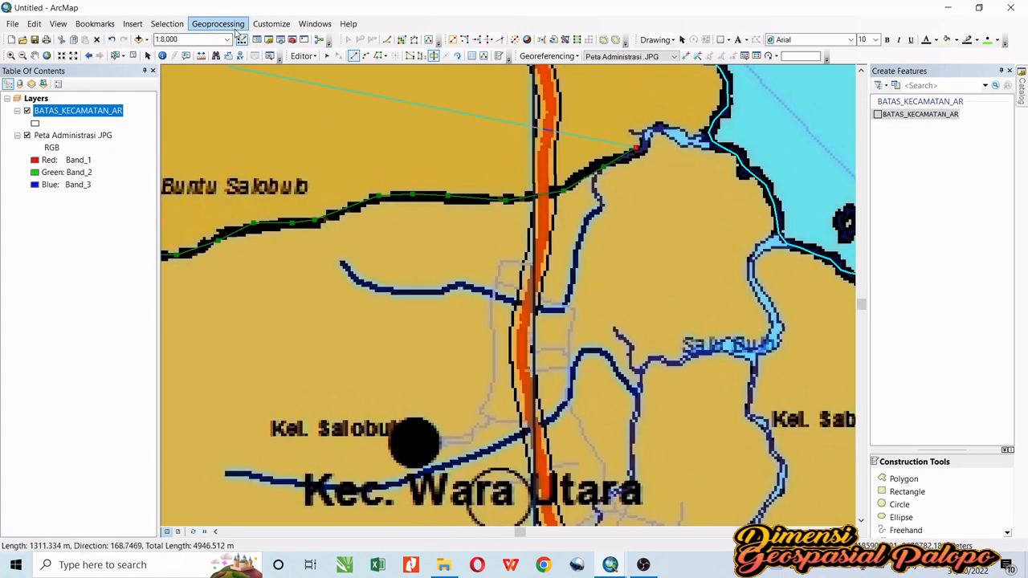
{"action": "left_click", "coordinate": [228, 40]}
{"action": "left_click", "coordinate": [205, 74]}
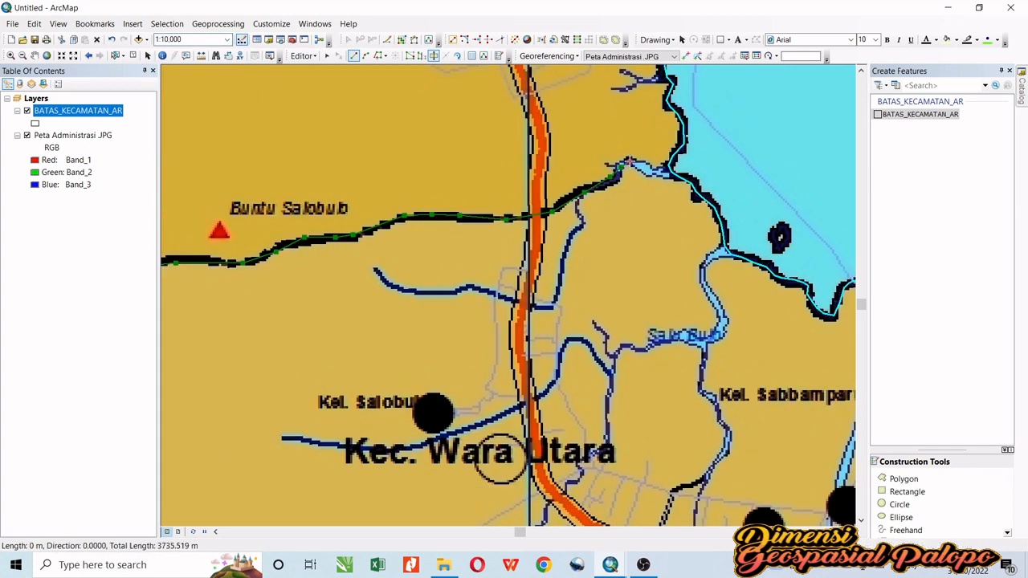
{"action": "left_click", "coordinate": [655, 172]}
{"action": "double_click", "coordinate": [669, 169]}
{"action": "scroll", "coordinate": [734, 193], "scroll_direction": "down", "scroll_amount": 3}
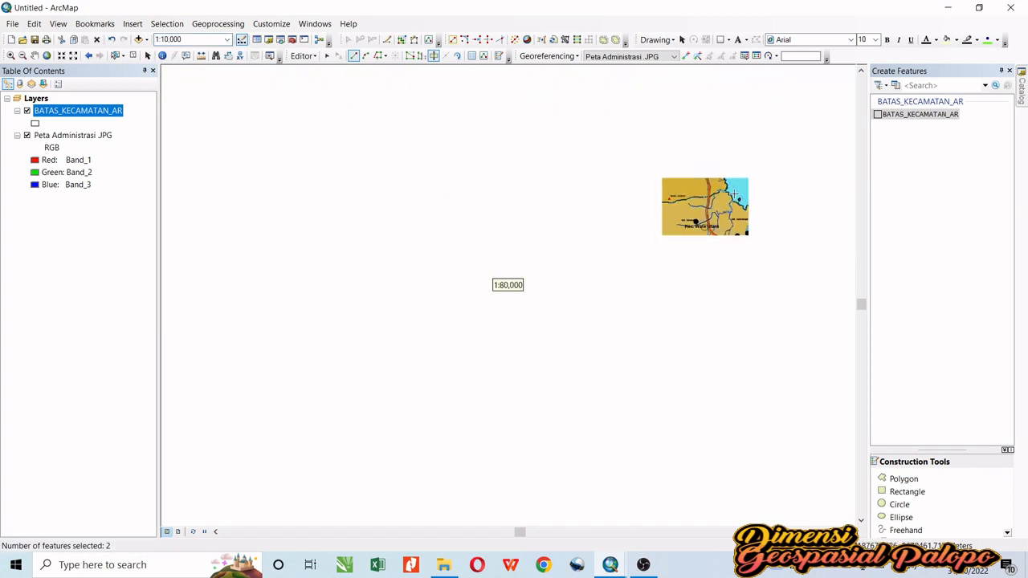
{"action": "scroll", "coordinate": [333, 377], "scroll_direction": "down", "scroll_amount": 1}
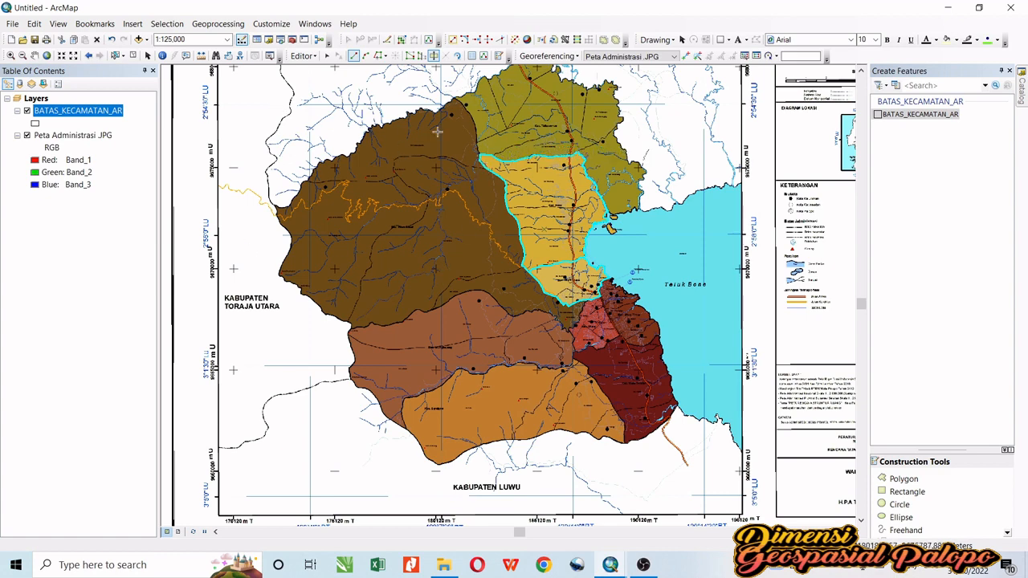
Step: Save the polygon edits and stop the editing session
{"action": "left_click_drag", "start_coordinate": [493, 229], "coordinate": [486, 306]}
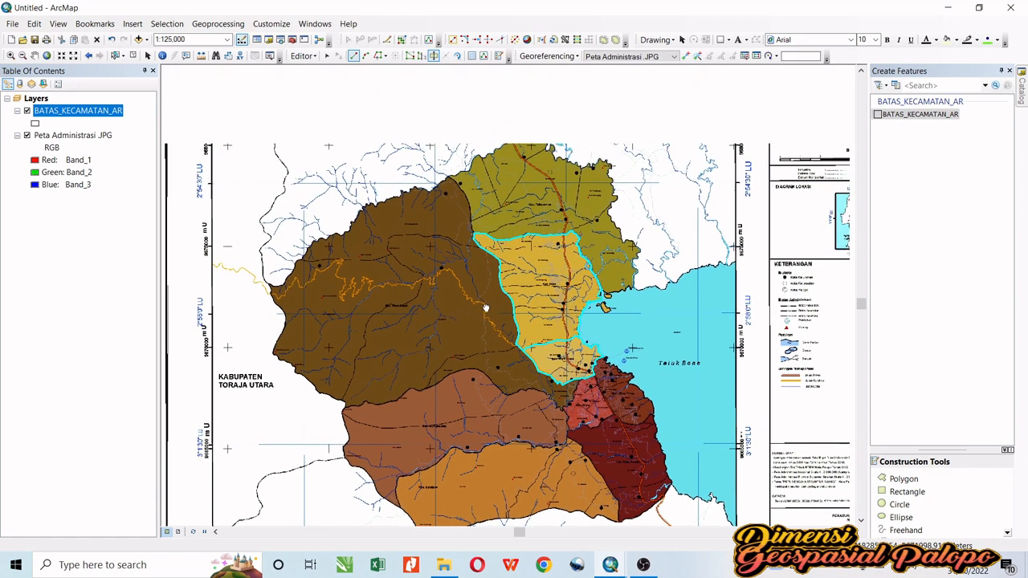
{"action": "left_click_drag", "start_coordinate": [411, 288], "coordinate": [414, 239]}
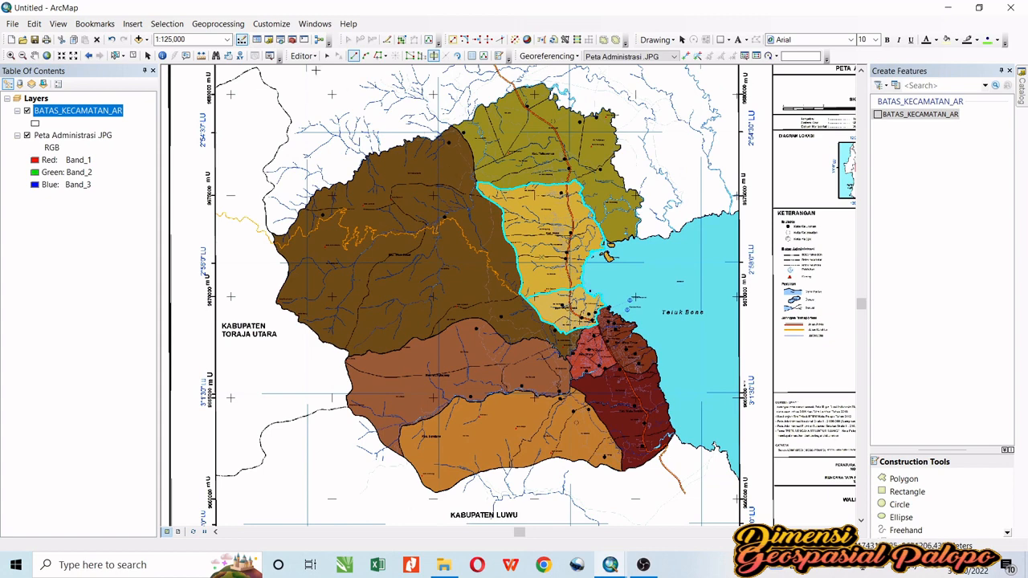
{"action": "left_click", "coordinate": [307, 57]}
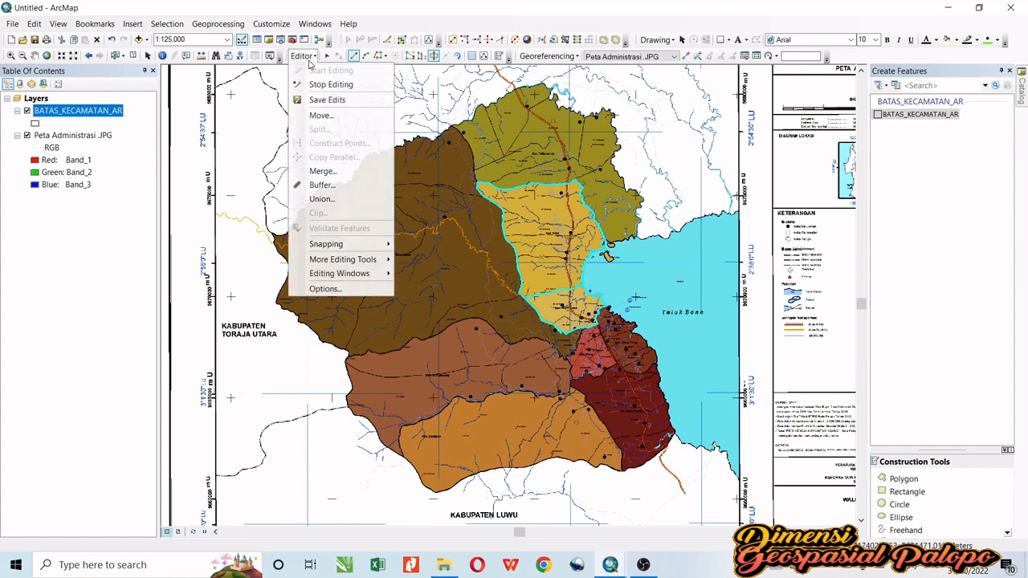
{"action": "left_click", "coordinate": [328, 101]}
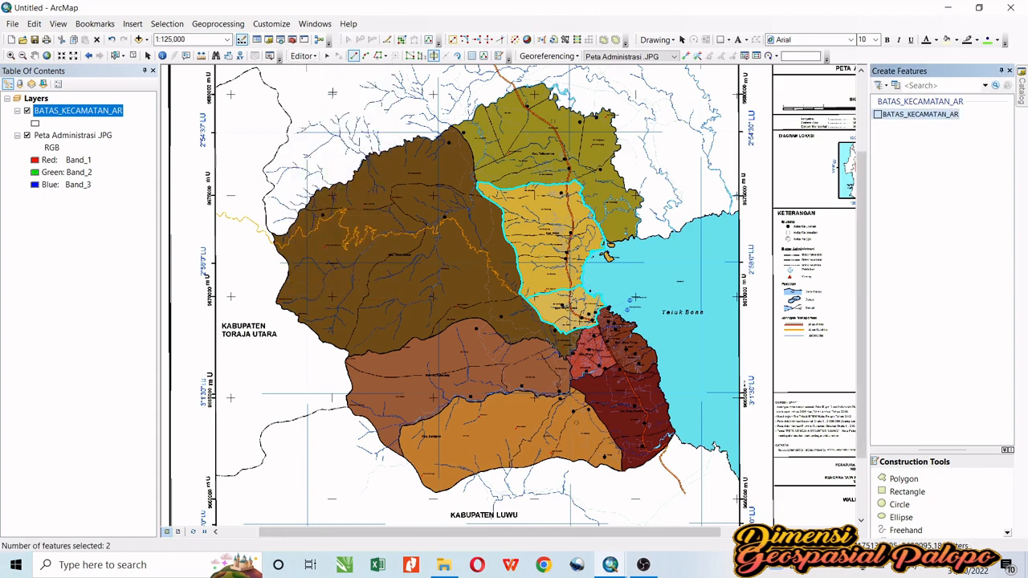
{"action": "left_click", "coordinate": [304, 56]}
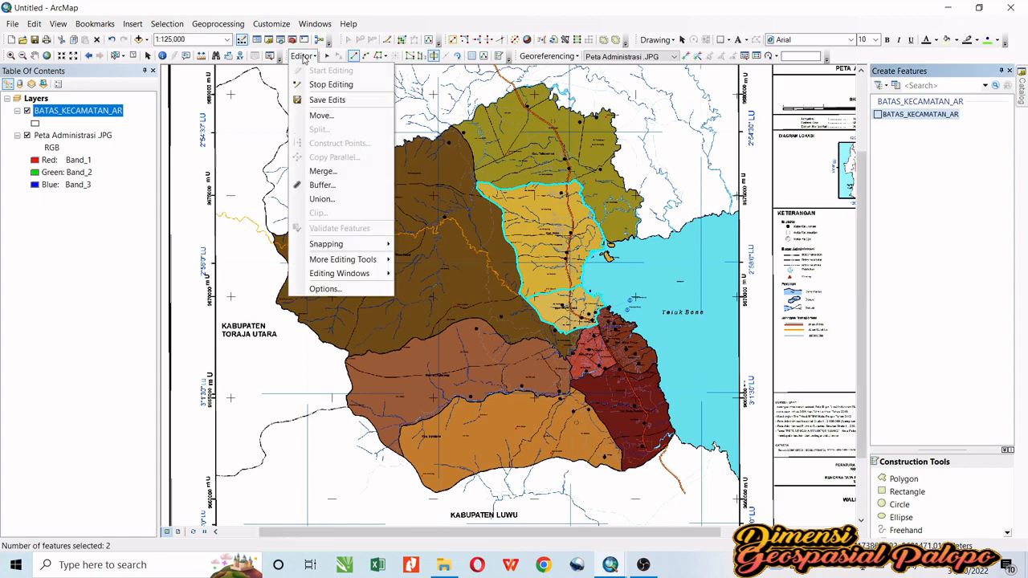
{"action": "left_click", "coordinate": [346, 86]}
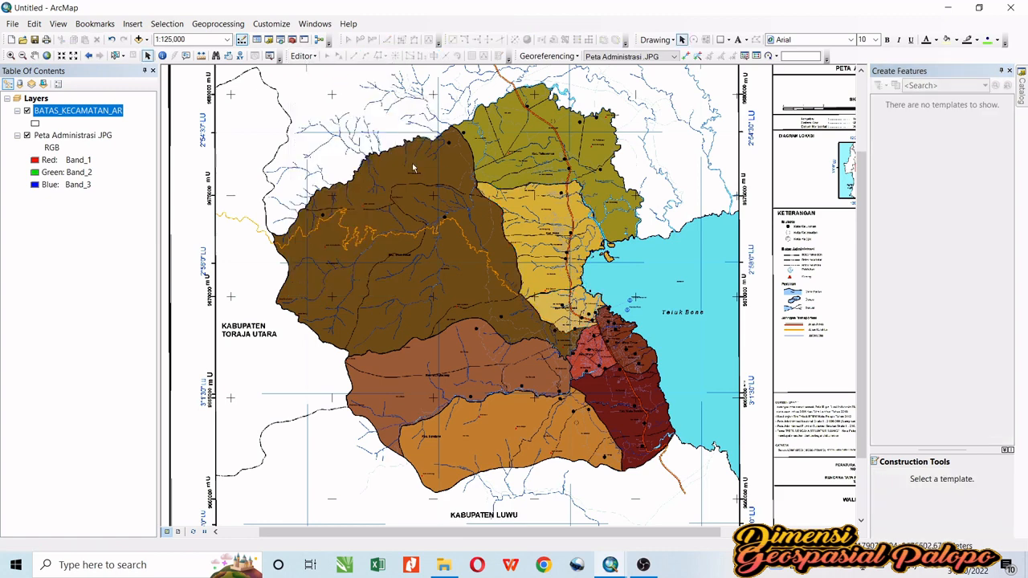
Step: Select the kecamatan polygons one by one across the map to verify that each district is a separate feature
{"action": "left_click_drag", "start_coordinate": [412, 164], "coordinate": [394, 120]}
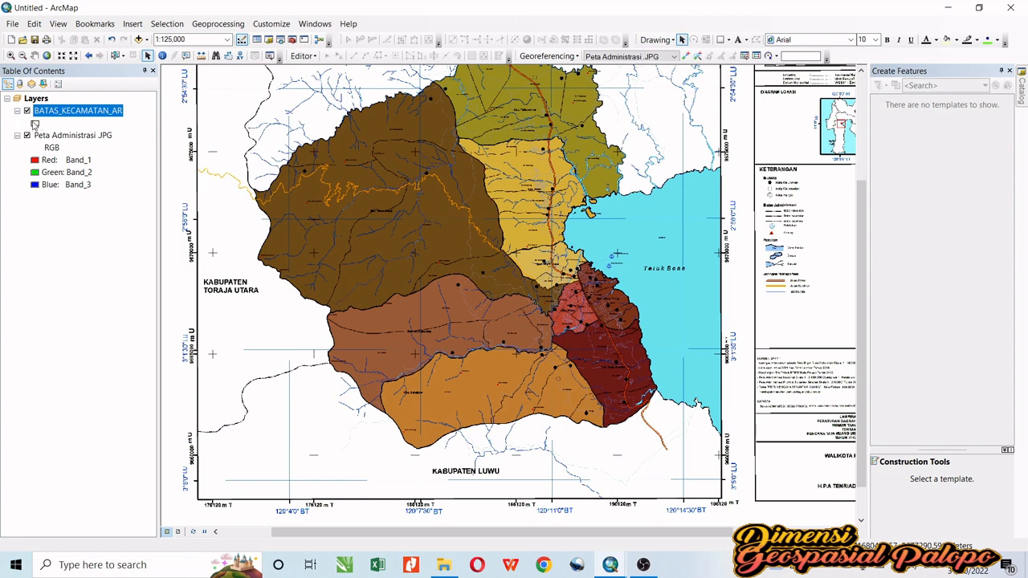
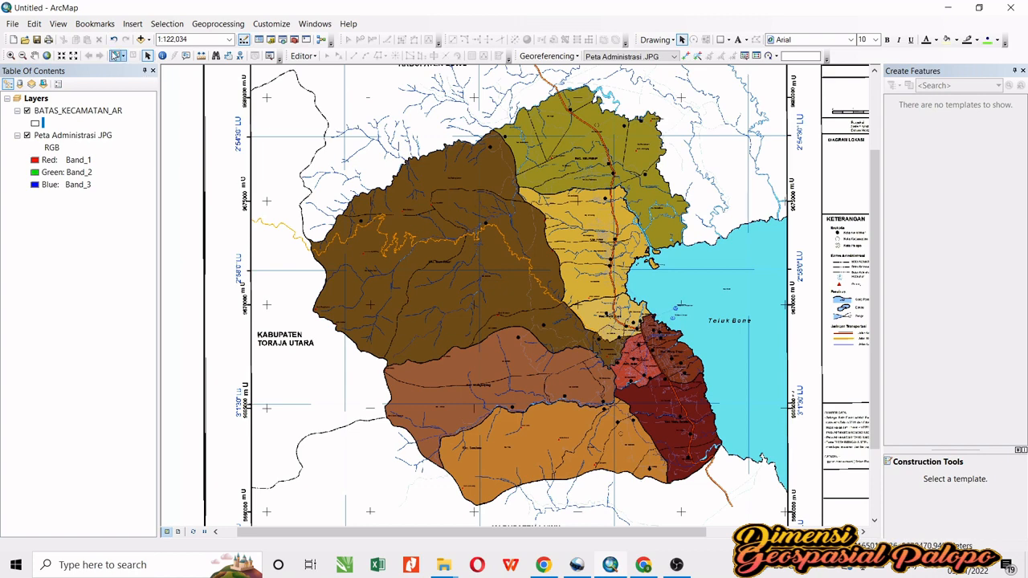
{"action": "left_click", "coordinate": [116, 55]}
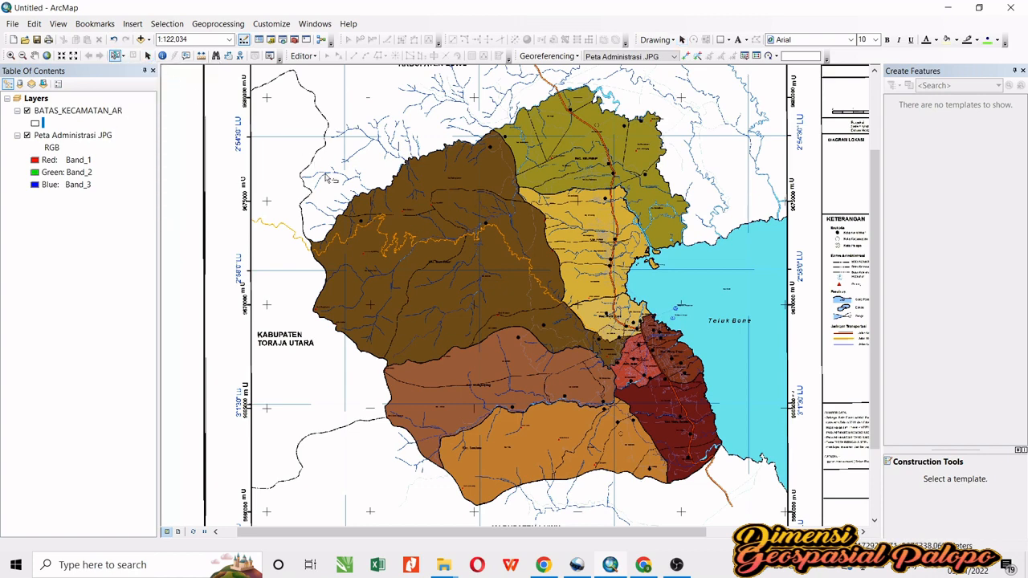
{"action": "left_click", "coordinate": [383, 229]}
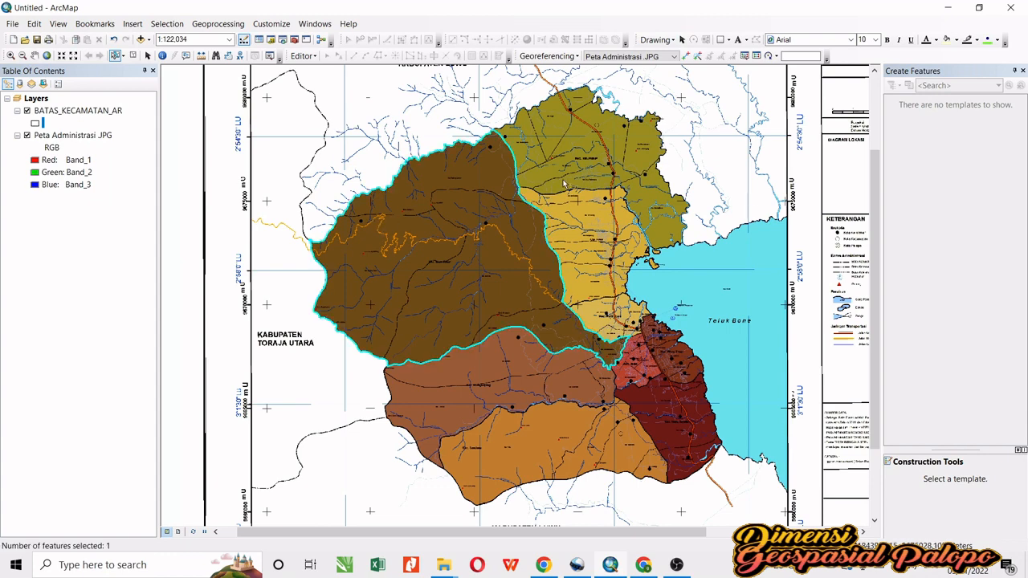
{"action": "left_click", "coordinate": [566, 190]}
{"action": "left_click", "coordinate": [566, 242]}
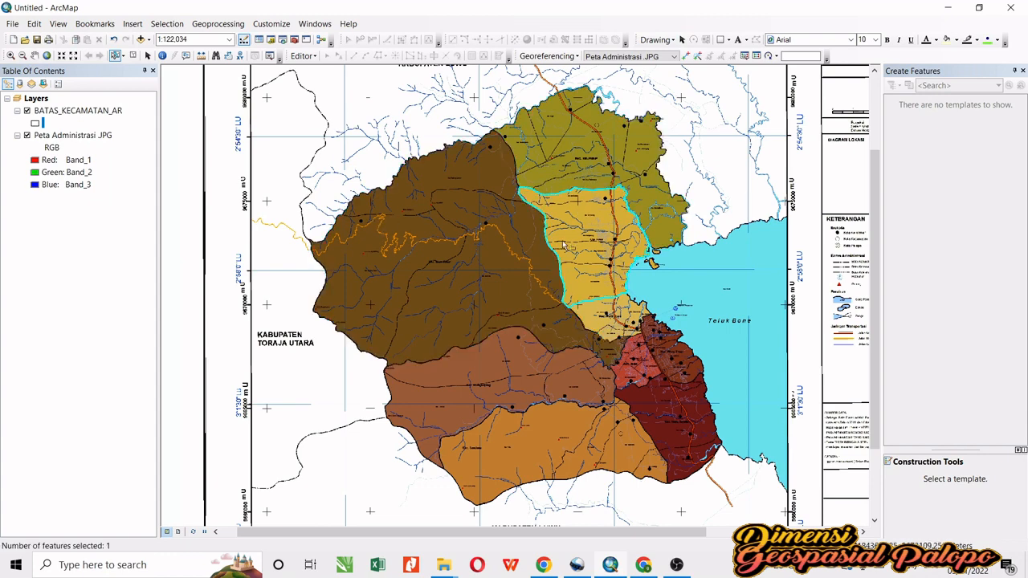
{"action": "left_click", "coordinate": [518, 367]}
{"action": "left_click", "coordinate": [641, 366]}
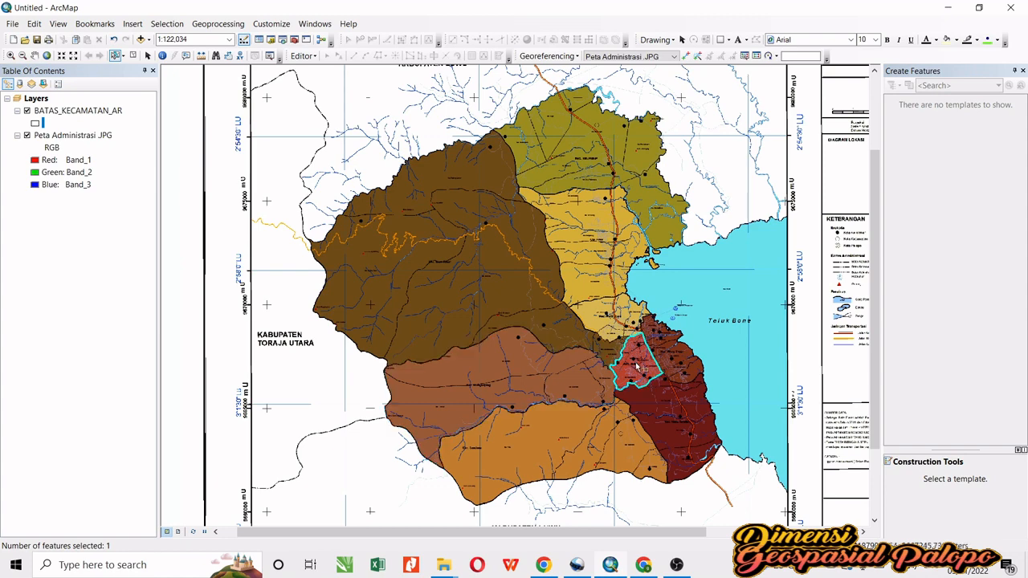
{"action": "left_click", "coordinate": [670, 359]}
{"action": "left_click", "coordinate": [655, 403]}
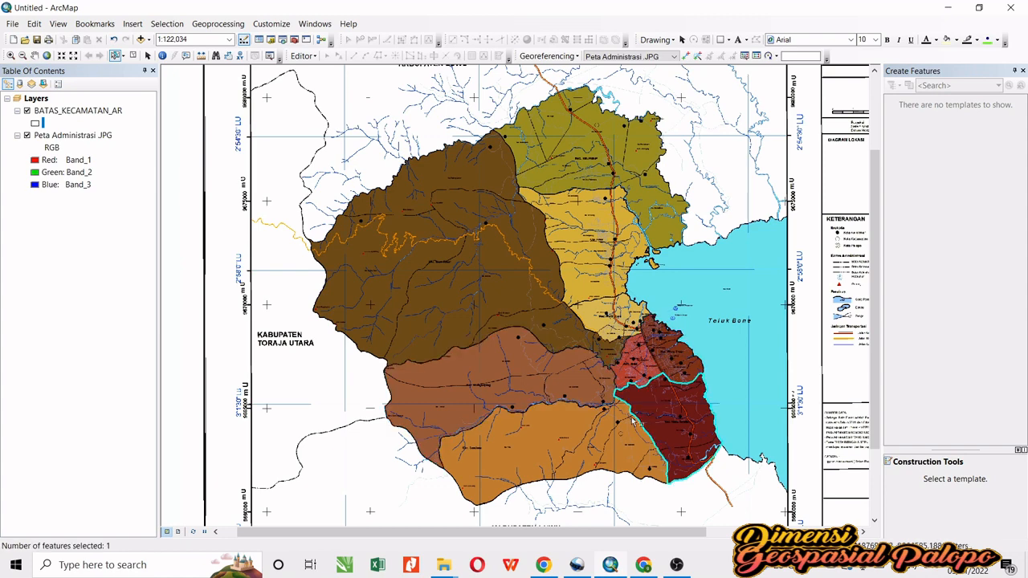
{"action": "left_click", "coordinate": [615, 441]}
{"action": "left_click", "coordinate": [608, 314]}
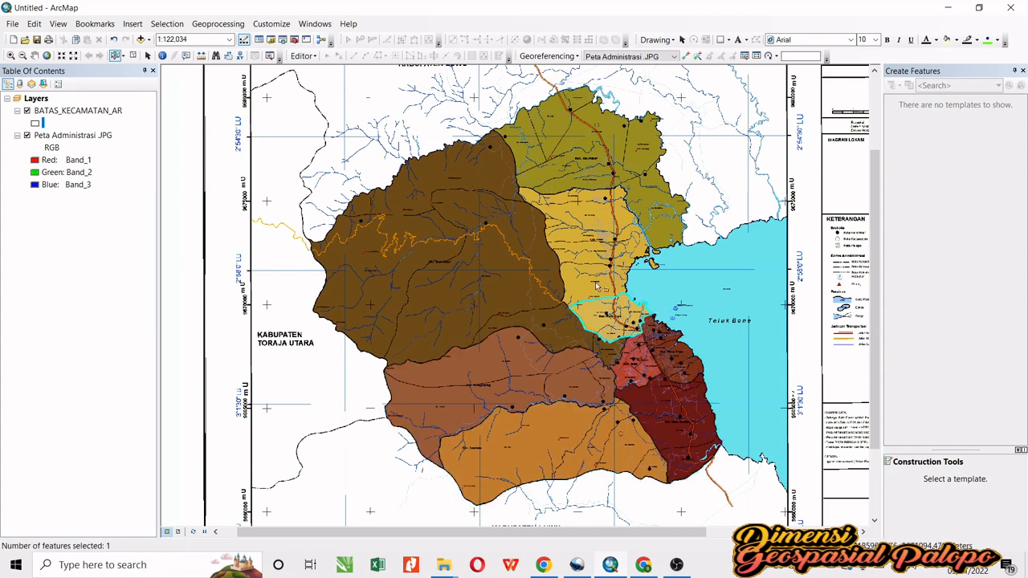
{"action": "left_click", "coordinate": [599, 285]}
{"action": "left_click", "coordinate": [567, 352]}
{"action": "left_click", "coordinate": [563, 344]}
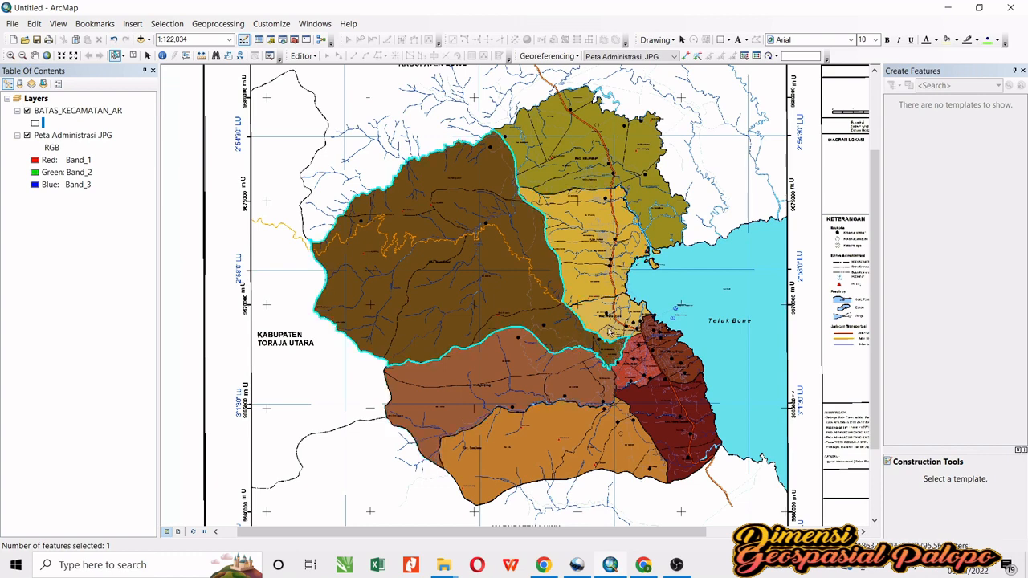
Step: Check the remaining kecamatan polygons in the central, southern and coastal areas by selecting each as an individual feature
{"action": "left_click", "coordinate": [621, 323]}
{"action": "left_click", "coordinate": [641, 339]}
{"action": "left_click", "coordinate": [651, 393]}
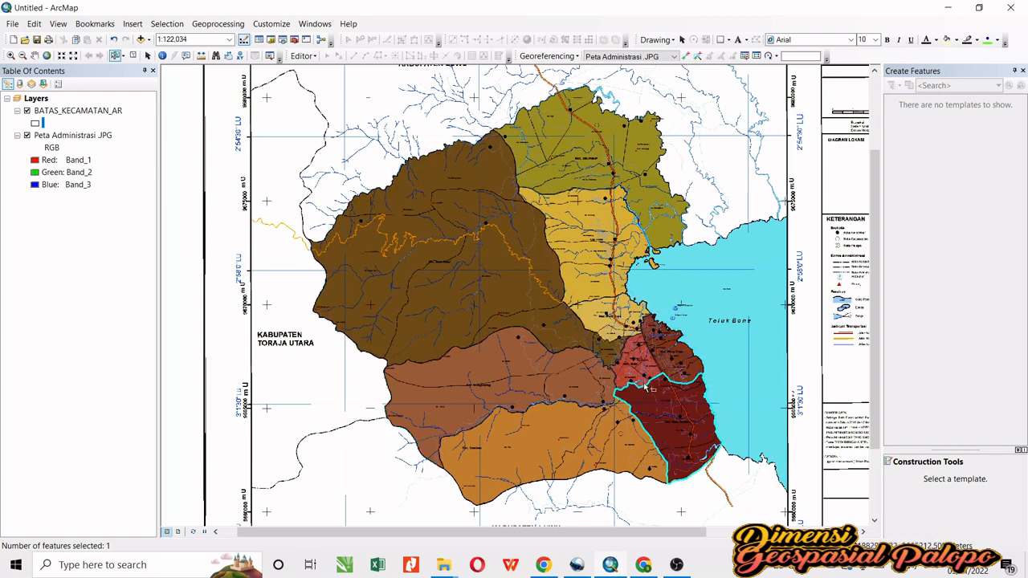
{"action": "left_click", "coordinate": [645, 363]}
{"action": "left_click", "coordinate": [656, 344]}
{"action": "left_click", "coordinate": [644, 219]}
{"action": "left_click", "coordinate": [613, 238]}
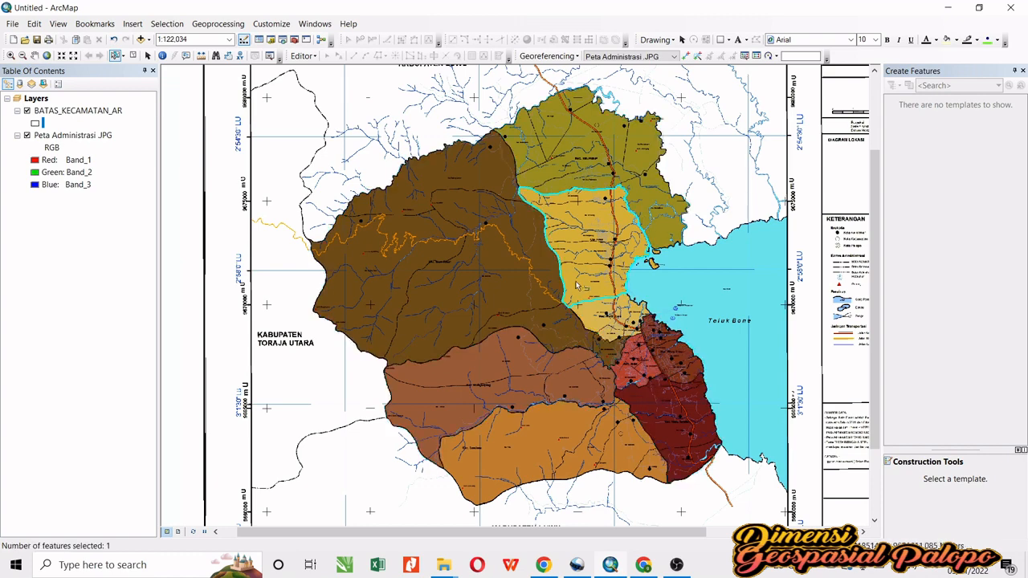
{"action": "left_click", "coordinate": [548, 393]}
{"action": "left_click", "coordinate": [567, 429]}
{"action": "left_click", "coordinate": [634, 371]}
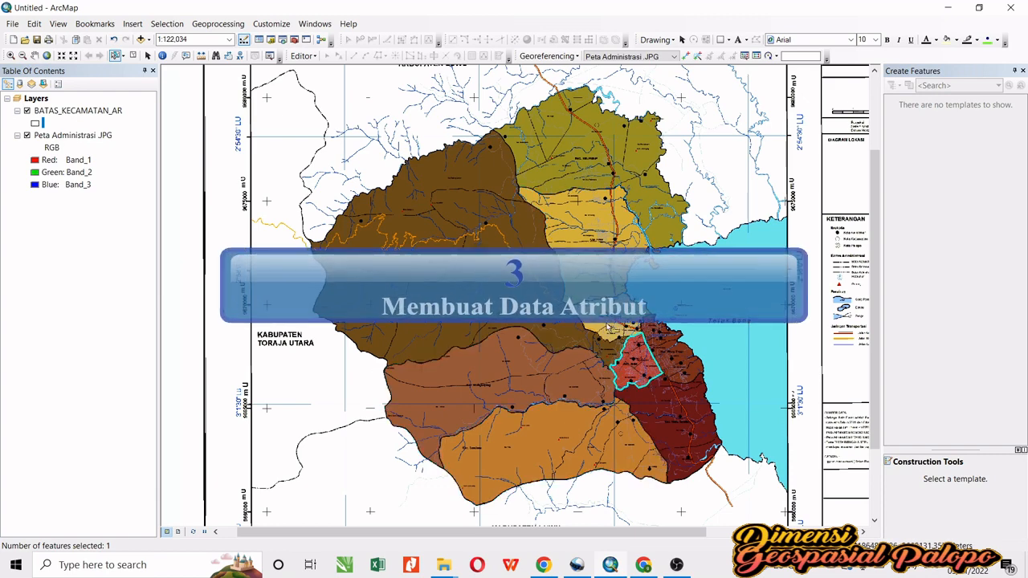
{"action": "left_click", "coordinate": [620, 325]}
{"action": "left_click", "coordinate": [570, 332]}
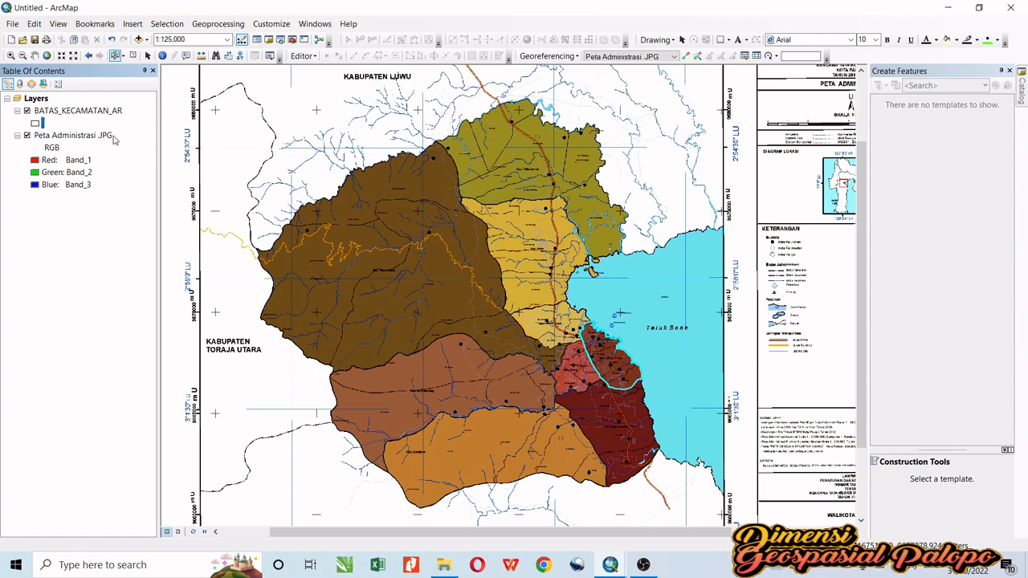
Step: Open the attribute table of BATAS_KECAMATAN_AR and add a Text field named NAMA_KEC with length 50
{"action": "right_click", "coordinate": [115, 111]}
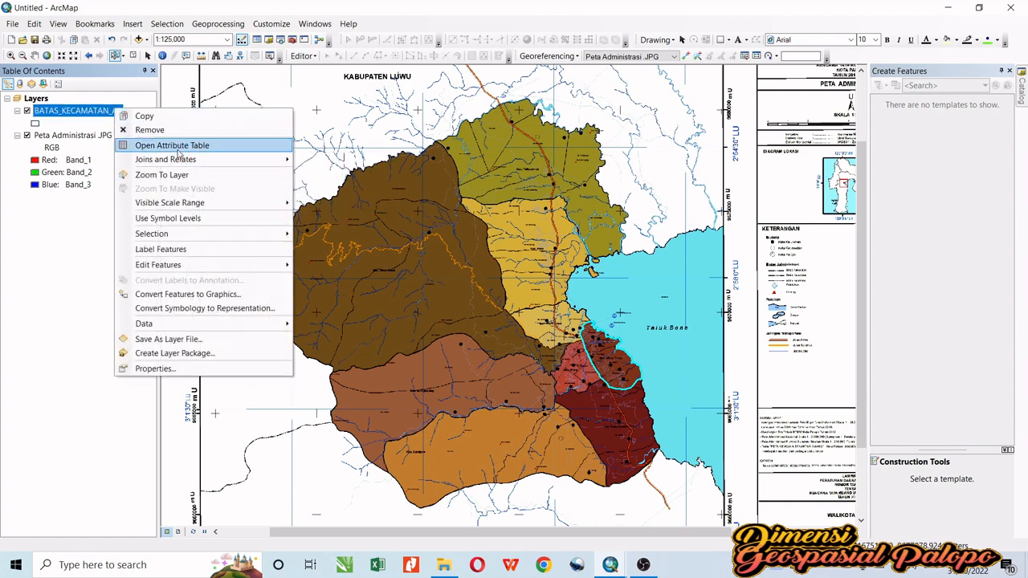
{"action": "left_click", "coordinate": [178, 148]}
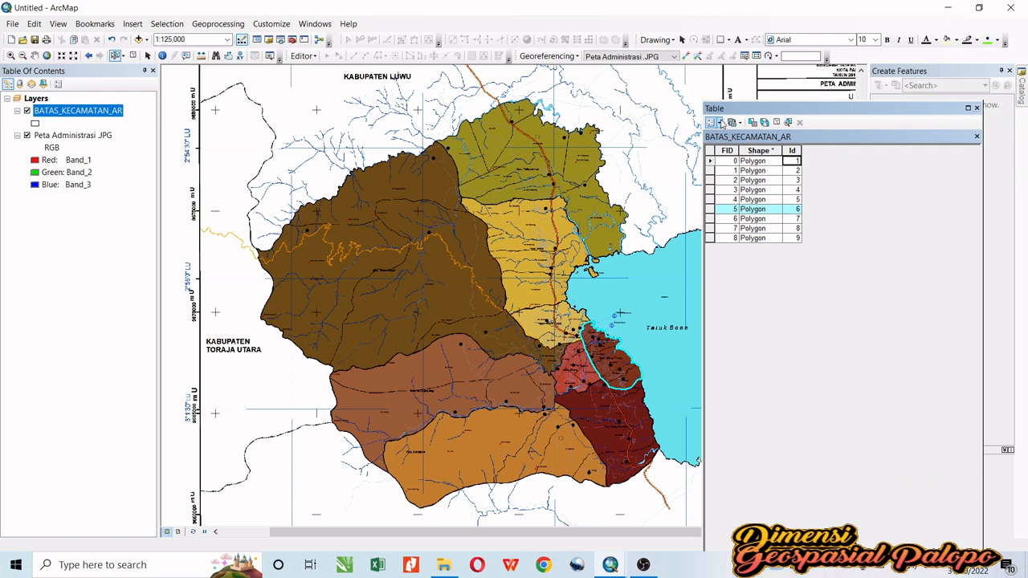
{"action": "left_click", "coordinate": [721, 122]}
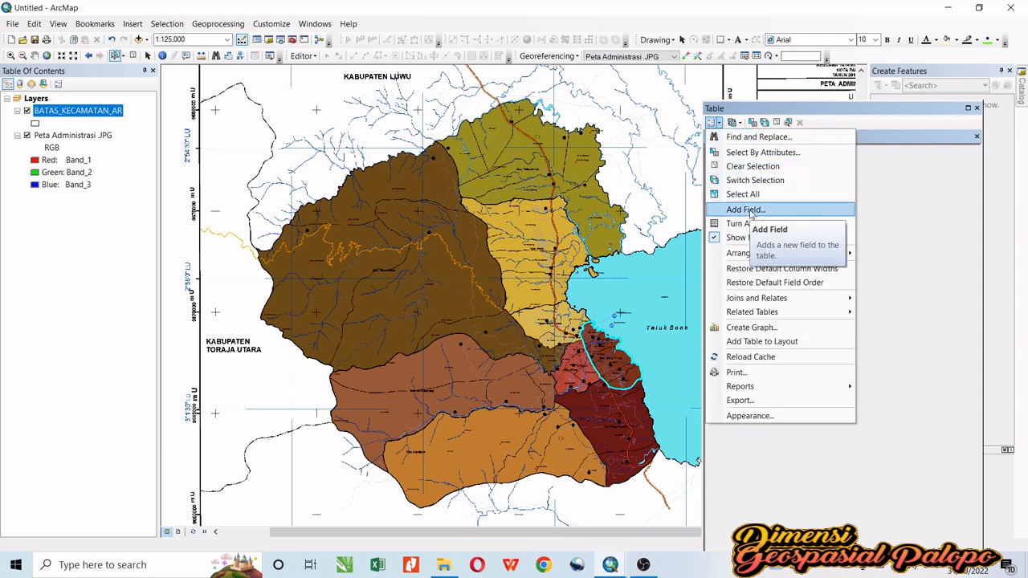
{"action": "left_click", "coordinate": [747, 210]}
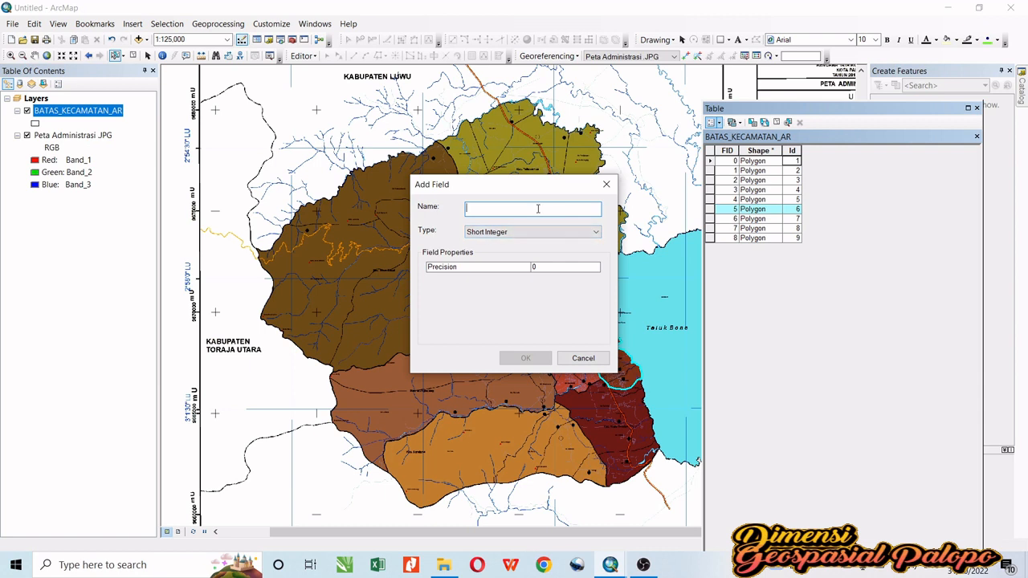
{"action": "type", "text": "NAMA_KEC"}
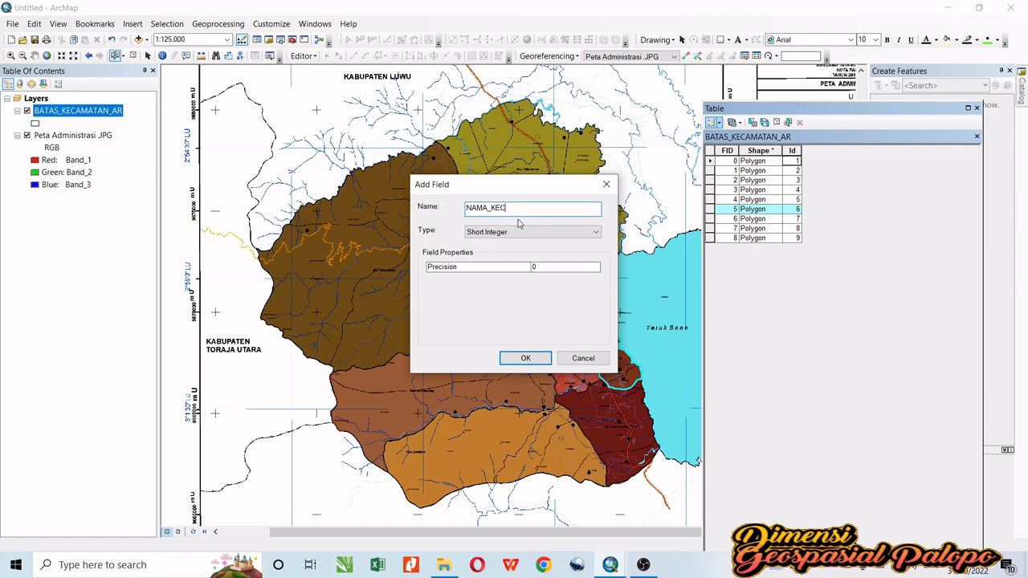
{"action": "left_click", "coordinate": [484, 238]}
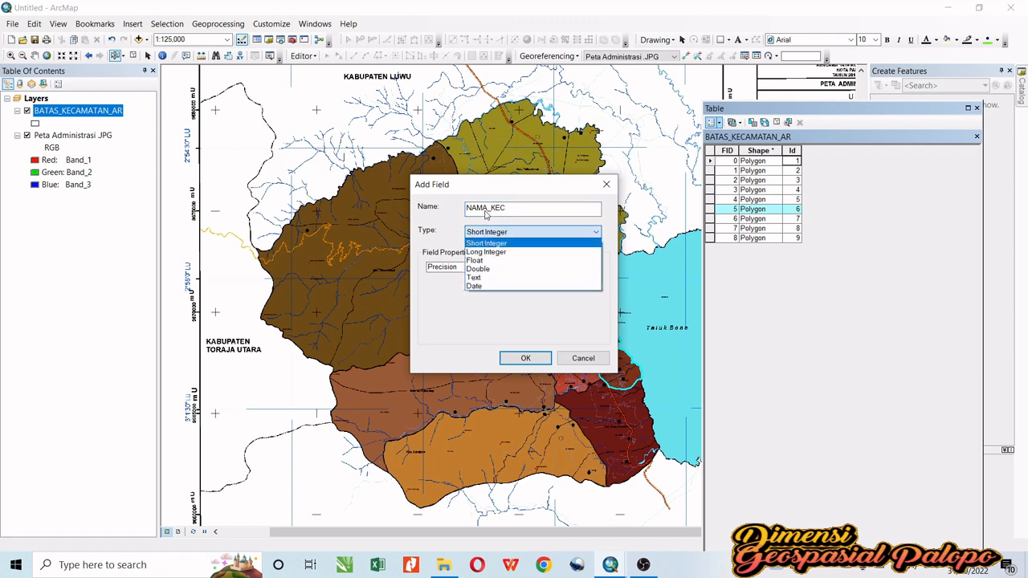
{"action": "left_click", "coordinate": [475, 278]}
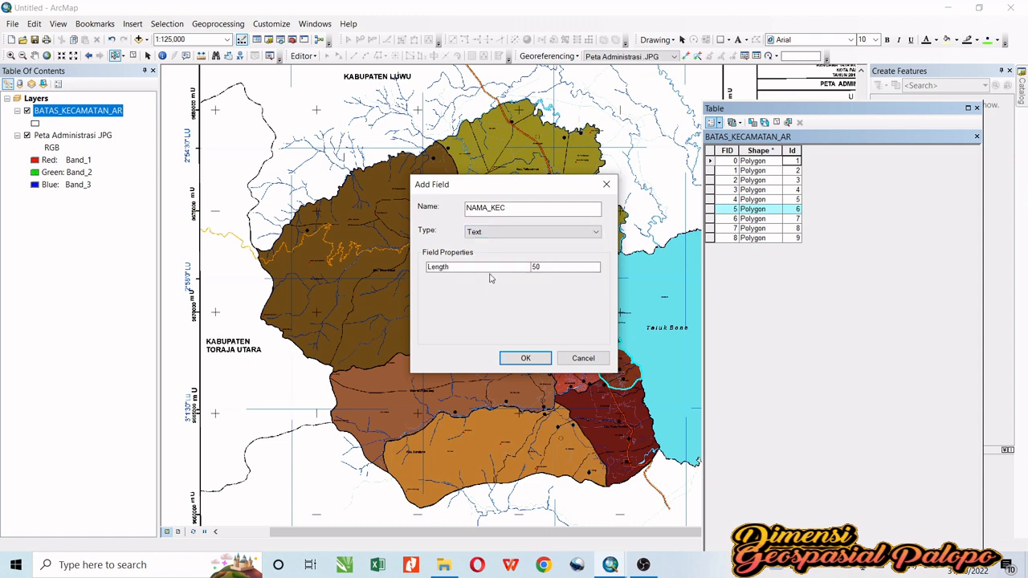
{"action": "left_click", "coordinate": [553, 268]}
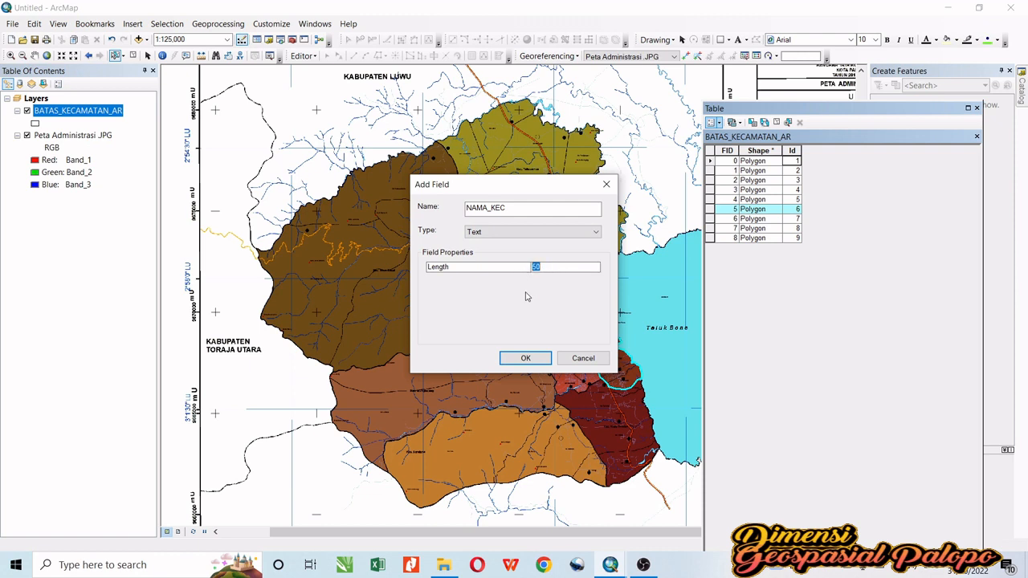
{"action": "left_click", "coordinate": [526, 358]}
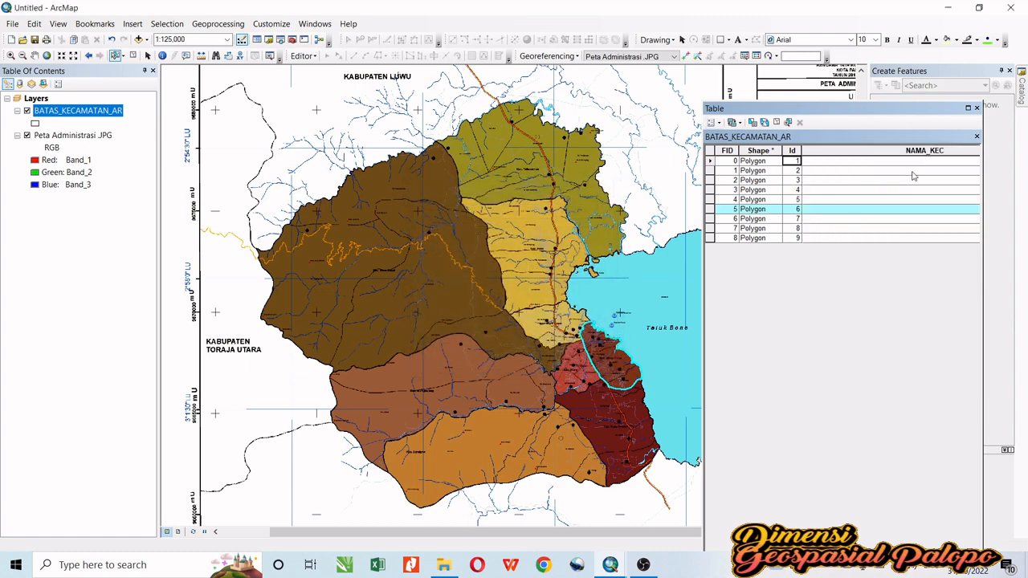
Step: Add a Float field named LUAS_AREA to the attribute table, keeping precision and scale at 0
{"action": "left_click", "coordinate": [854, 150]}
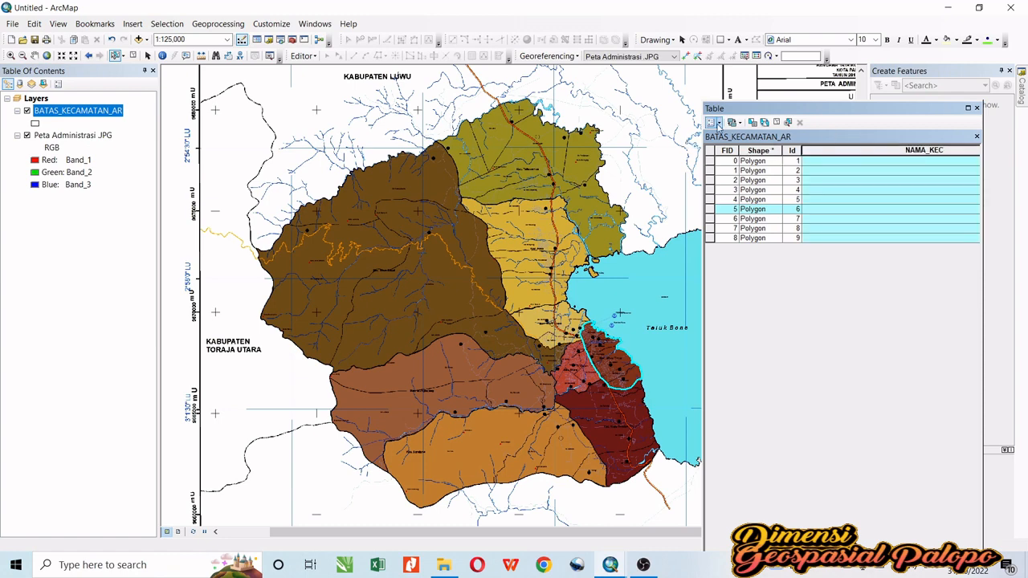
{"action": "left_click", "coordinate": [714, 123]}
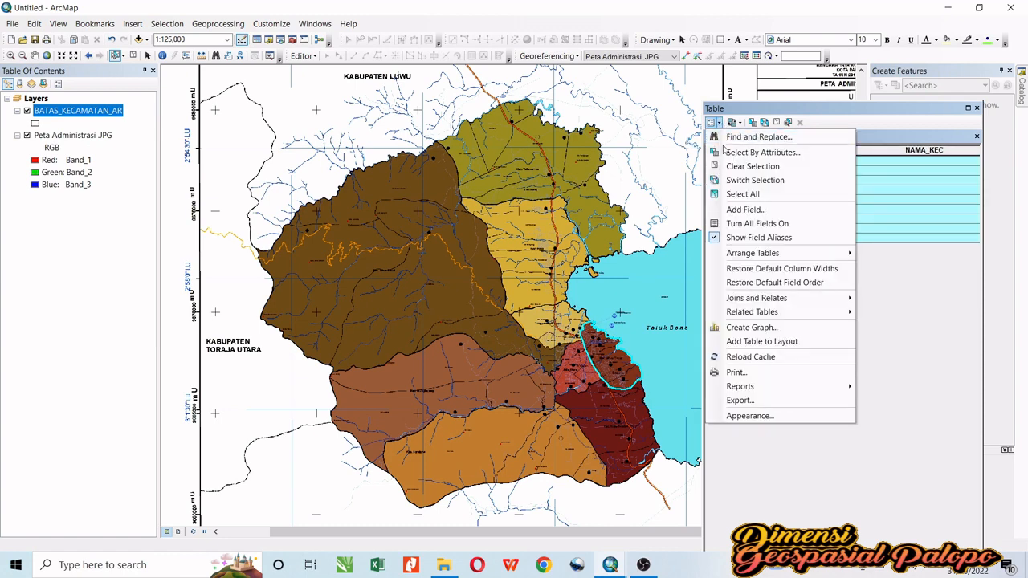
{"action": "left_click", "coordinate": [743, 210]}
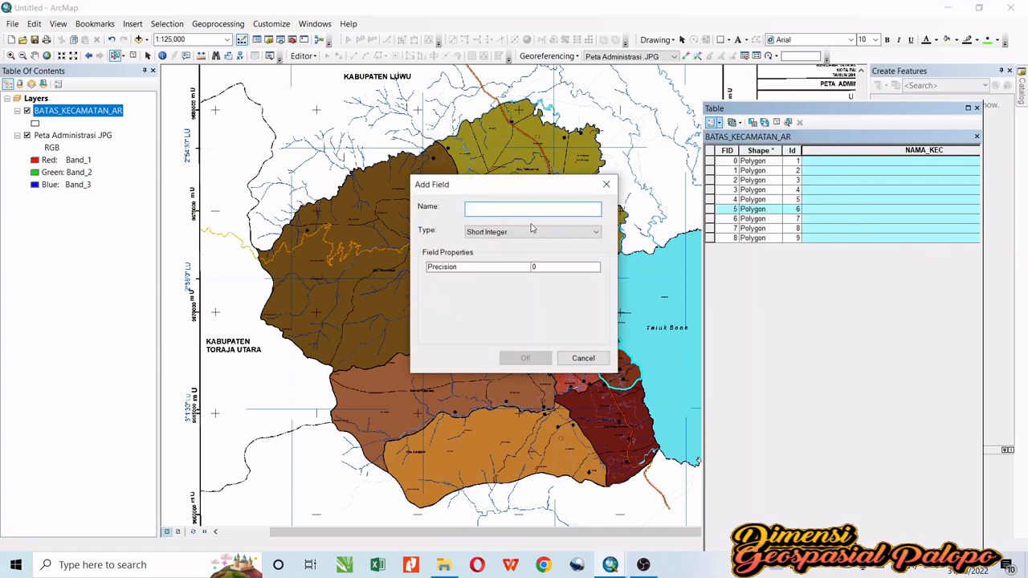
{"action": "type", "text": "LUAS_AREA"}
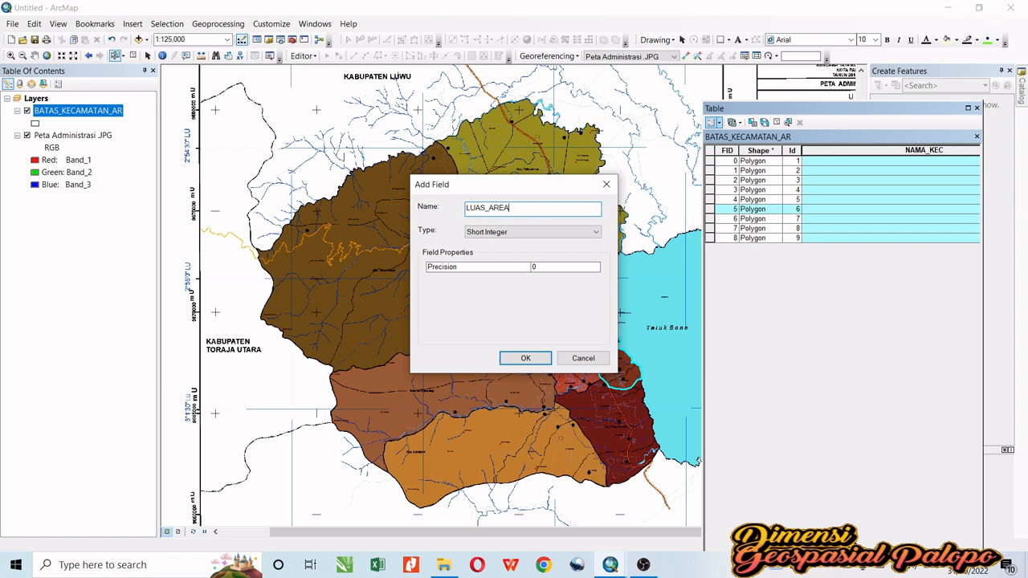
{"action": "left_click", "coordinate": [522, 232]}
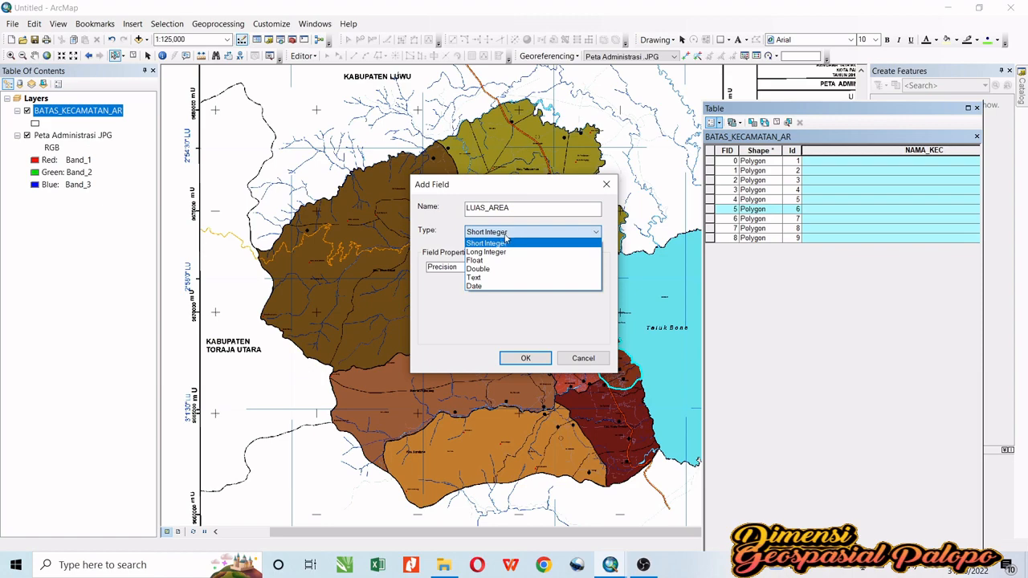
{"action": "left_click", "coordinate": [501, 260]}
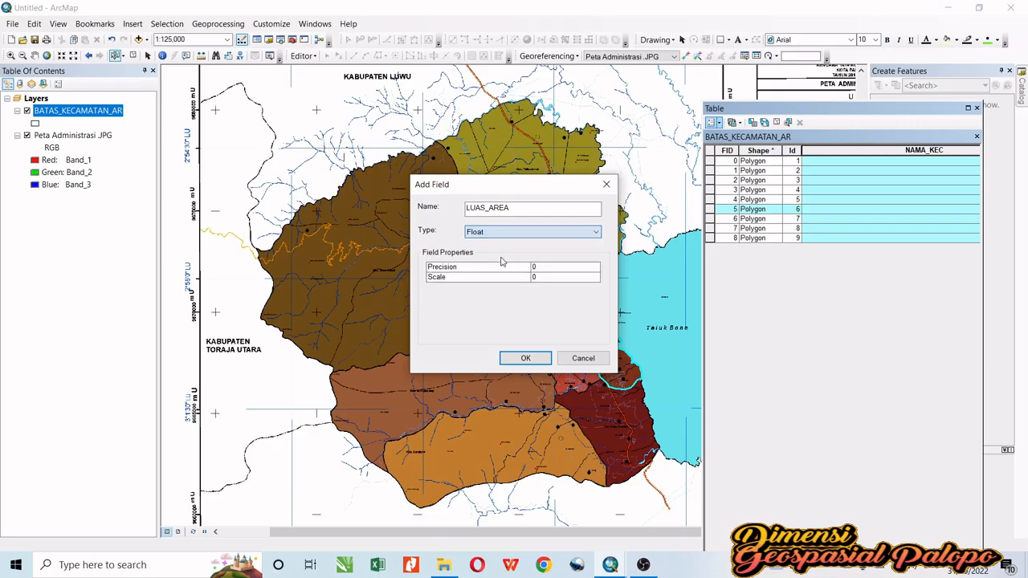
{"action": "left_click", "coordinate": [524, 362]}
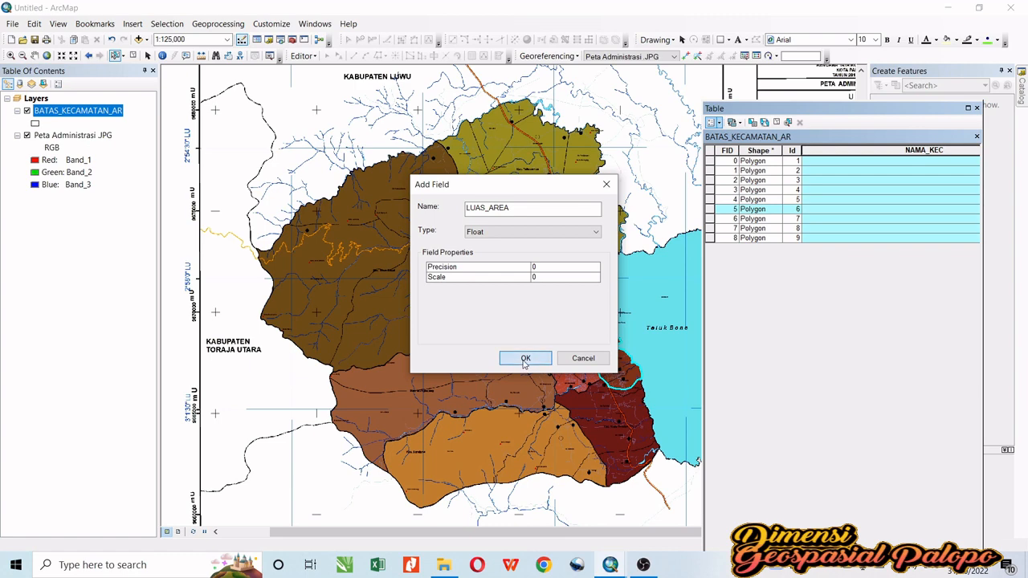
{"action": "left_click", "coordinate": [525, 360]}
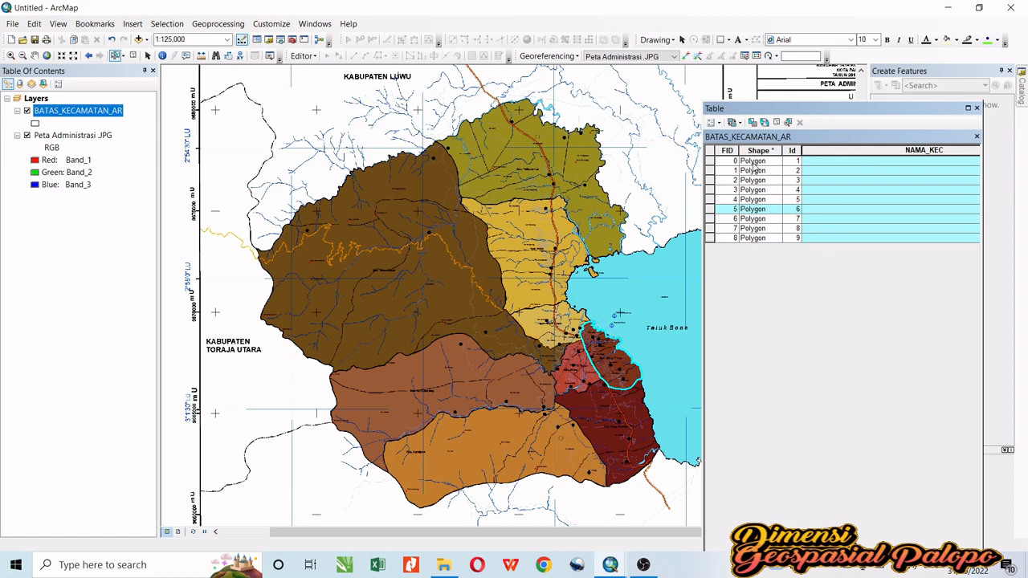
Step: Examine the empty NAMA_KEC cells of the first few records in the attribute table
{"action": "left_click", "coordinate": [852, 160]}
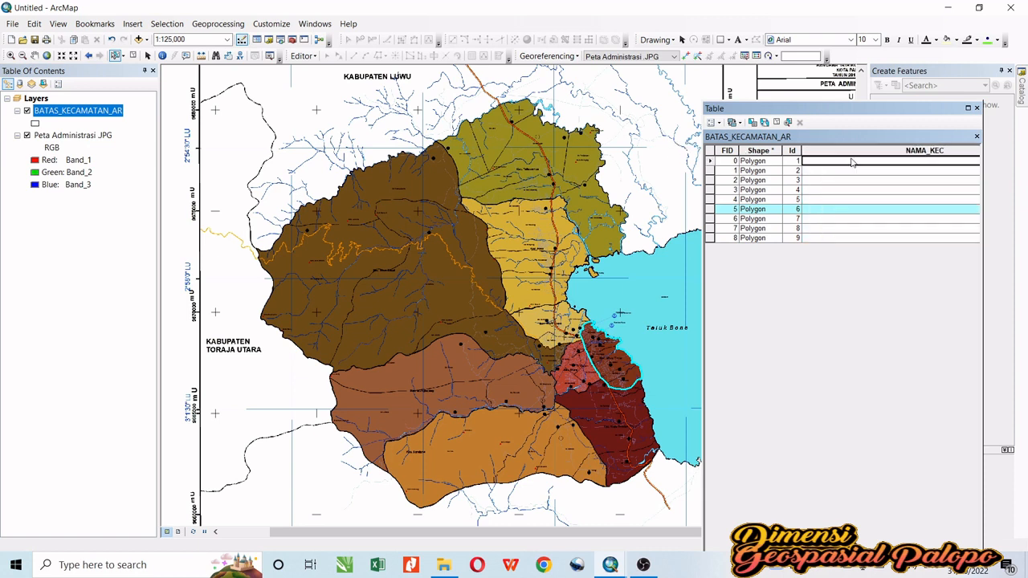
{"action": "left_click", "coordinate": [852, 171]}
{"action": "left_click", "coordinate": [842, 191]}
{"action": "left_click", "coordinate": [846, 171]}
{"action": "left_click", "coordinate": [852, 161]}
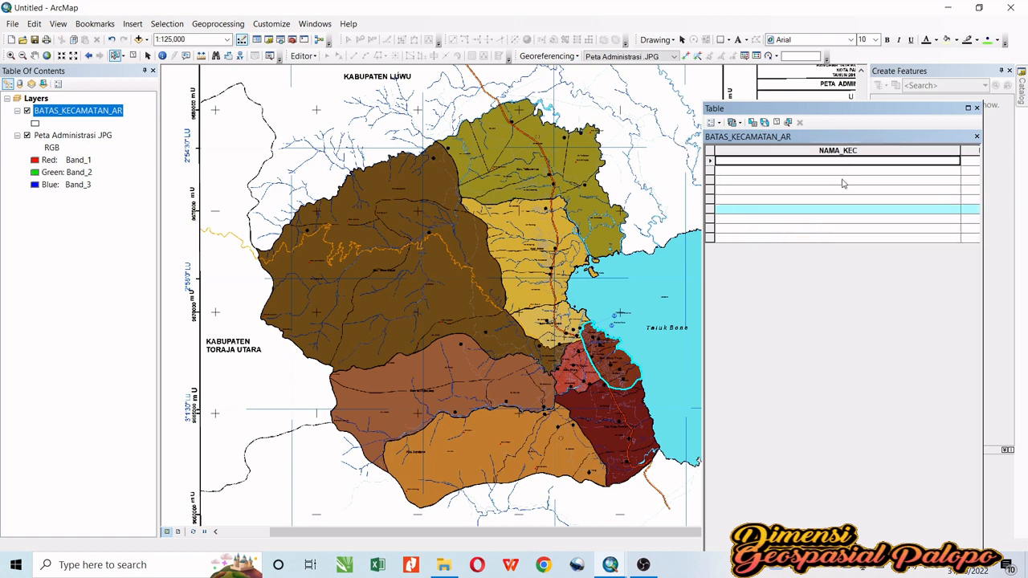
{"action": "left_click", "coordinate": [842, 181]}
{"action": "left_click", "coordinate": [848, 171]}
{"action": "left_click", "coordinate": [852, 163]}
Step: Start an editing session for the BATAS_KECAMATAN_AR layer
{"action": "left_click", "coordinate": [81, 112]}
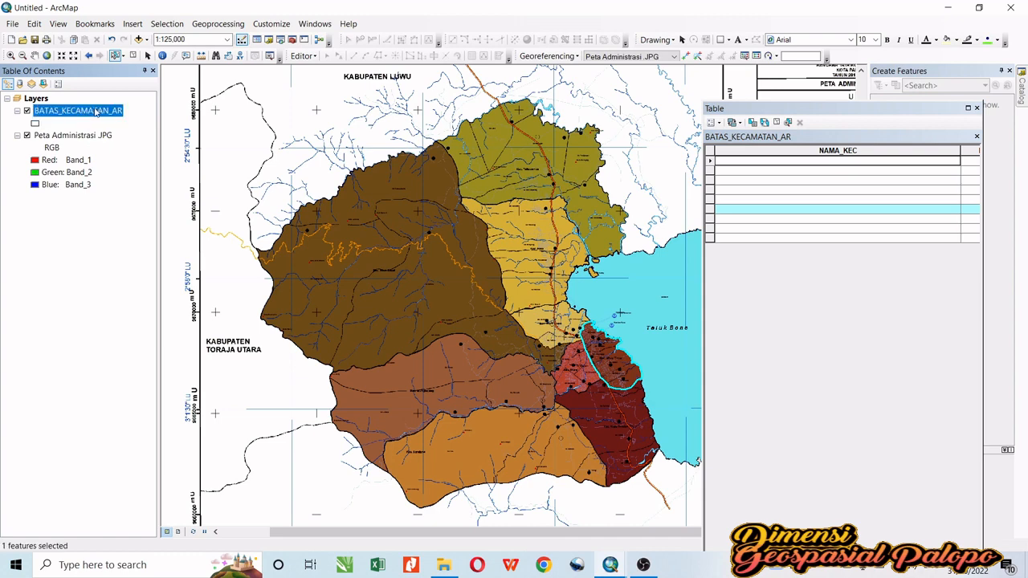
{"action": "left_click", "coordinate": [303, 56]}
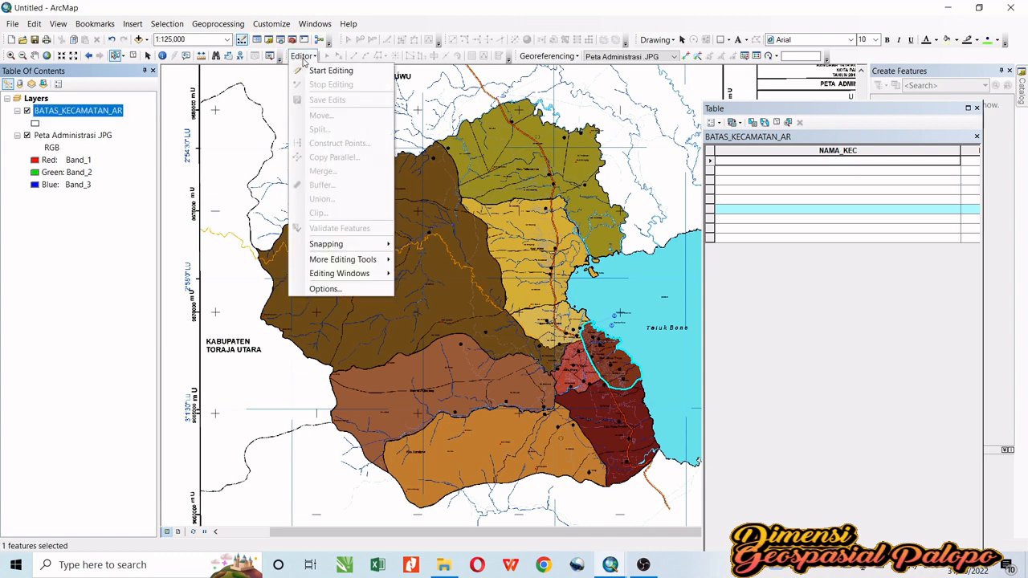
{"action": "left_click", "coordinate": [331, 70]}
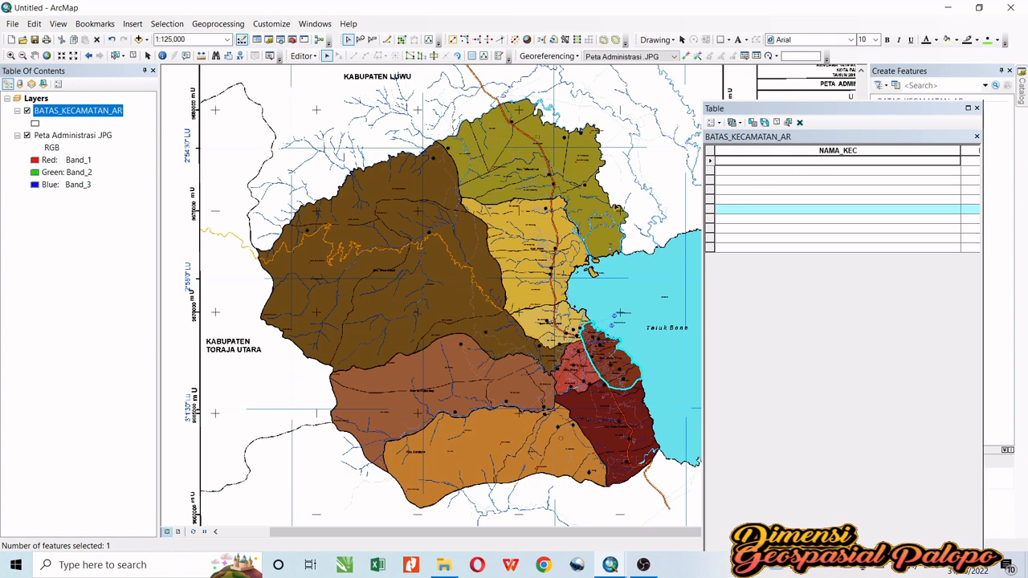
Step: Select the Kec. Telluwanua and Kec. Bara polygons to match them with their table records, and locate Kec. Wara Barat on the map
{"action": "scroll", "coordinate": [513, 170], "scroll_direction": "down", "scroll_amount": 2}
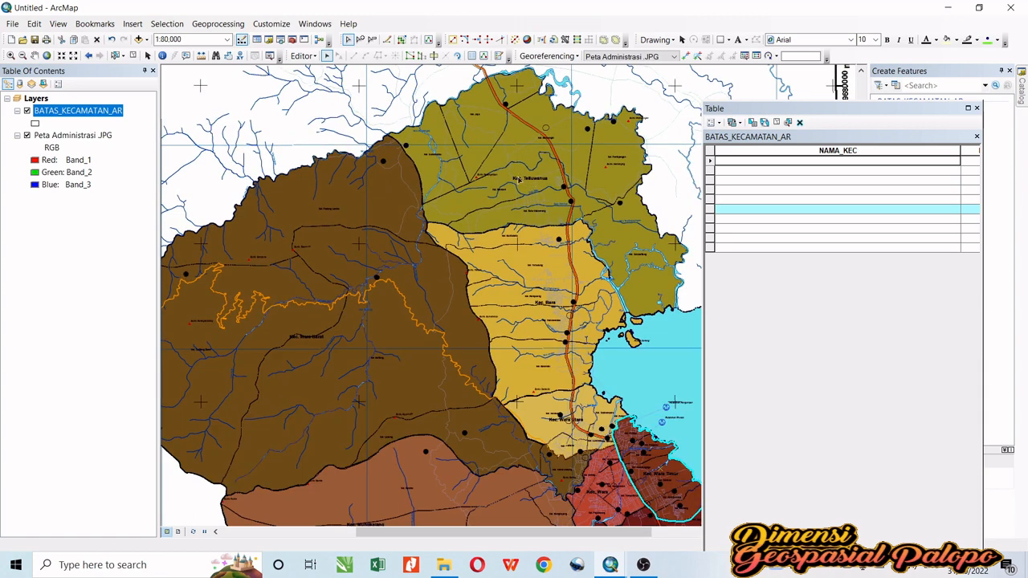
{"action": "scroll", "coordinate": [524, 184], "scroll_direction": "down", "scroll_amount": 1}
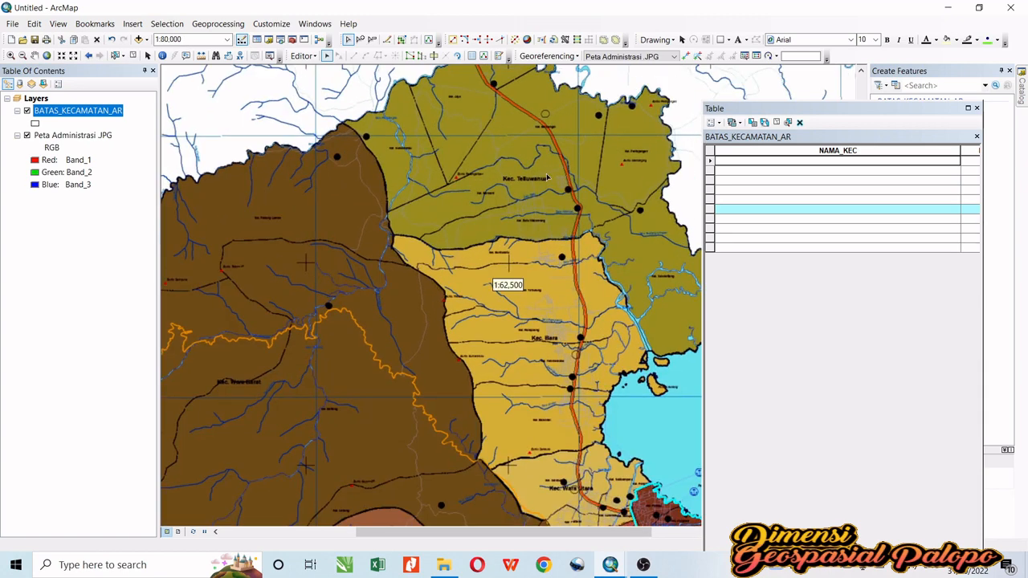
{"action": "scroll", "coordinate": [536, 191], "scroll_direction": "down", "scroll_amount": 2}
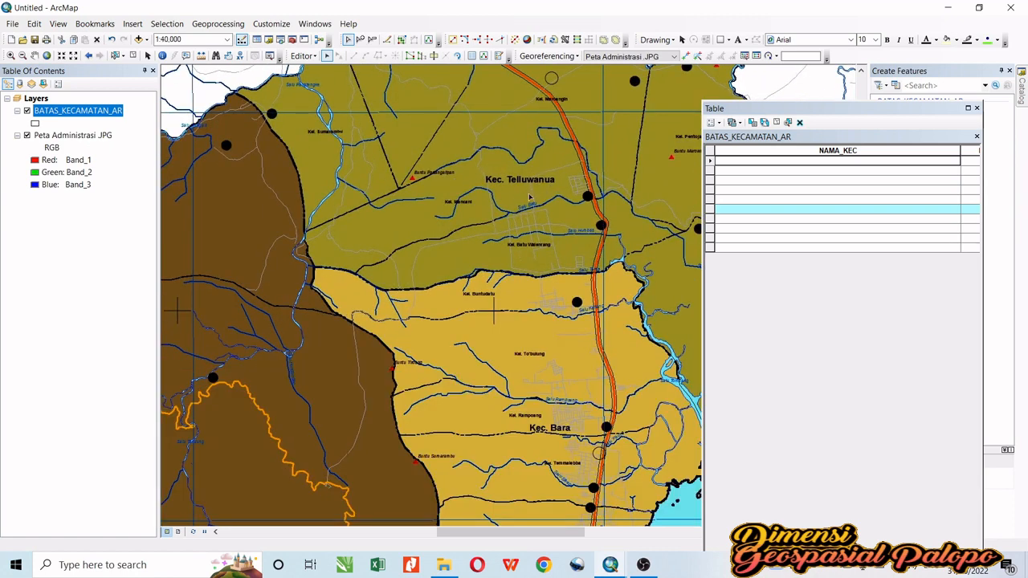
{"action": "left_click", "coordinate": [540, 191]}
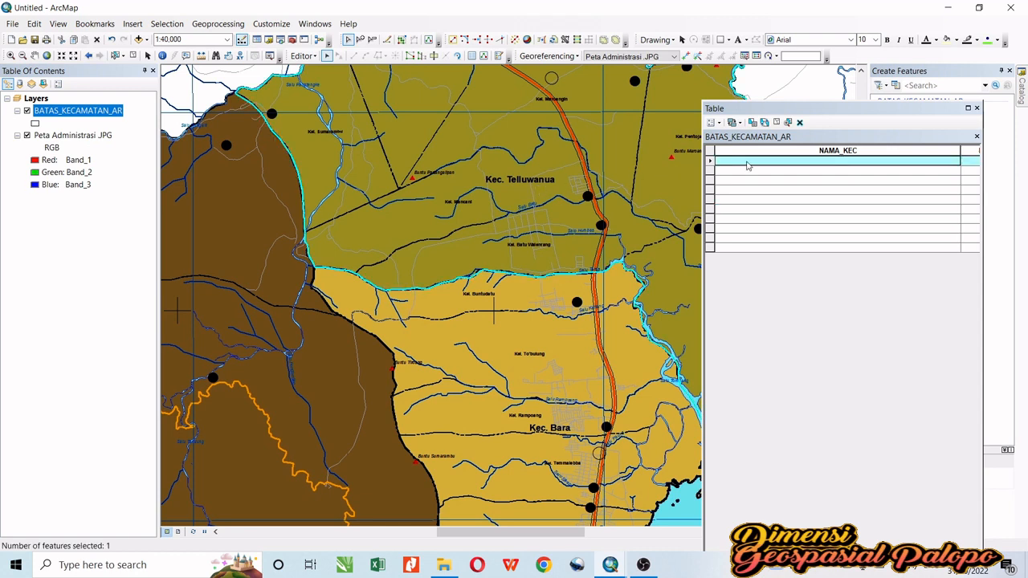
{"action": "left_click", "coordinate": [598, 346]}
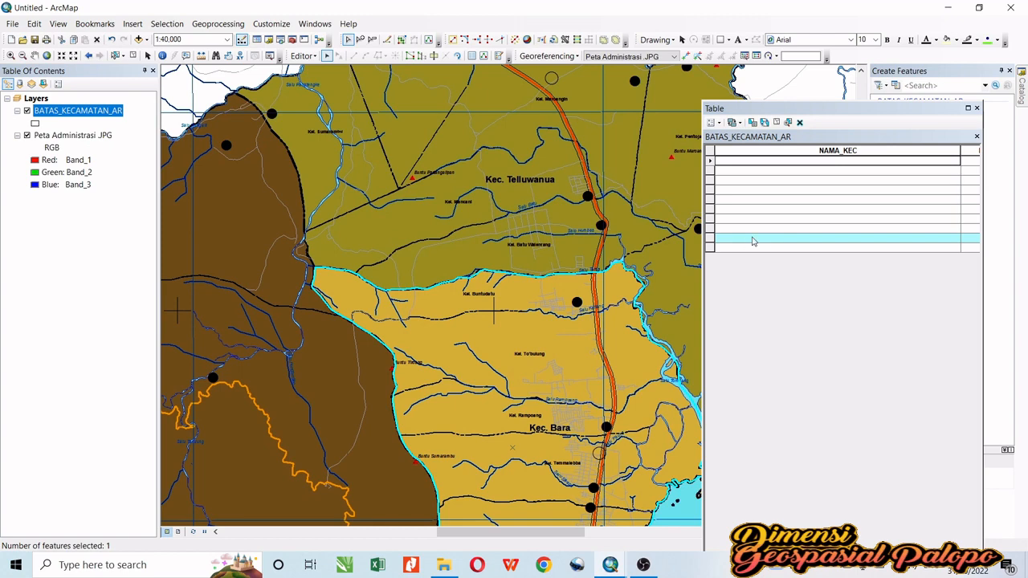
{"action": "left_click_drag", "start_coordinate": [379, 403], "coordinate": [488, 309]}
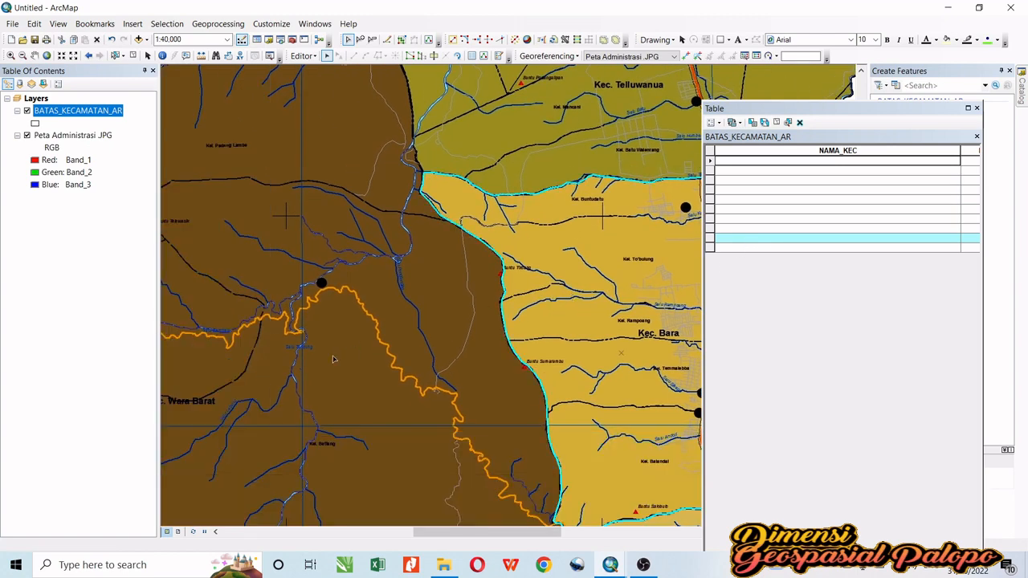
{"action": "left_click_drag", "start_coordinate": [199, 413], "coordinate": [354, 351]}
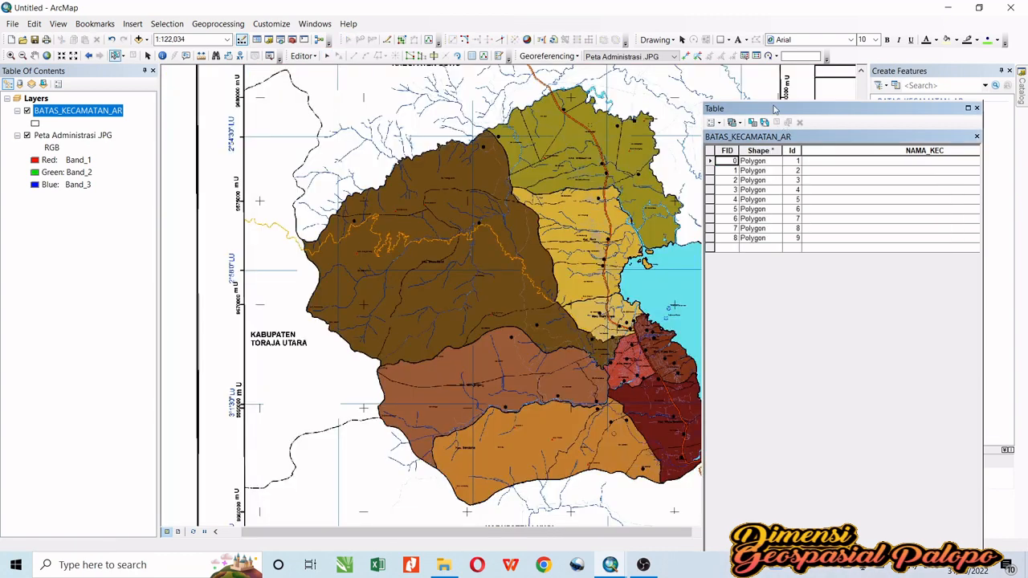
Step: Select the records FID 1, 2, 0, 4 and 8 one at a time to see which polygon each represents
{"action": "left_click_drag", "start_coordinate": [715, 109], "coordinate": [732, 104]}
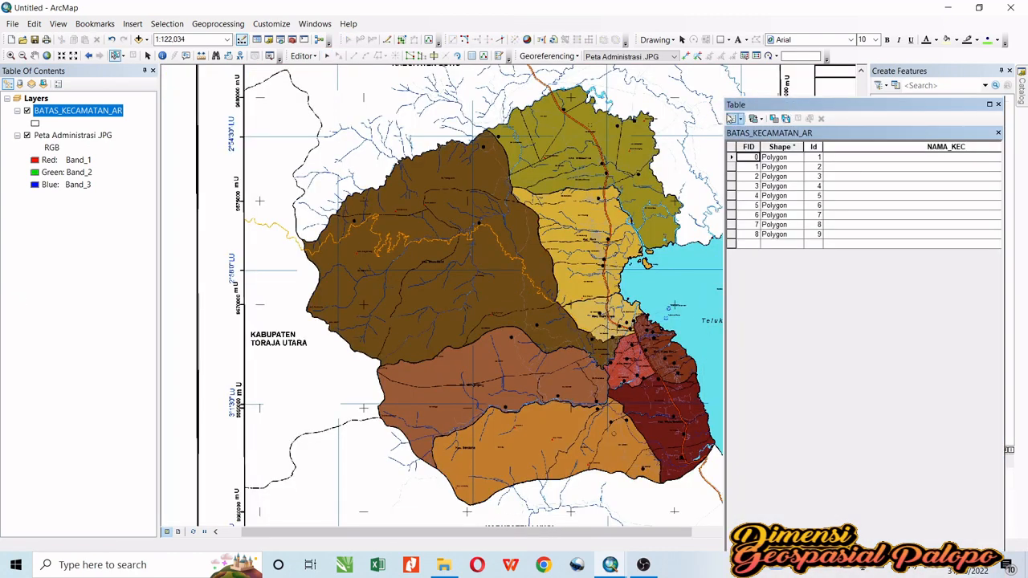
{"action": "left_click", "coordinate": [731, 158]}
{"action": "left_click", "coordinate": [731, 168]}
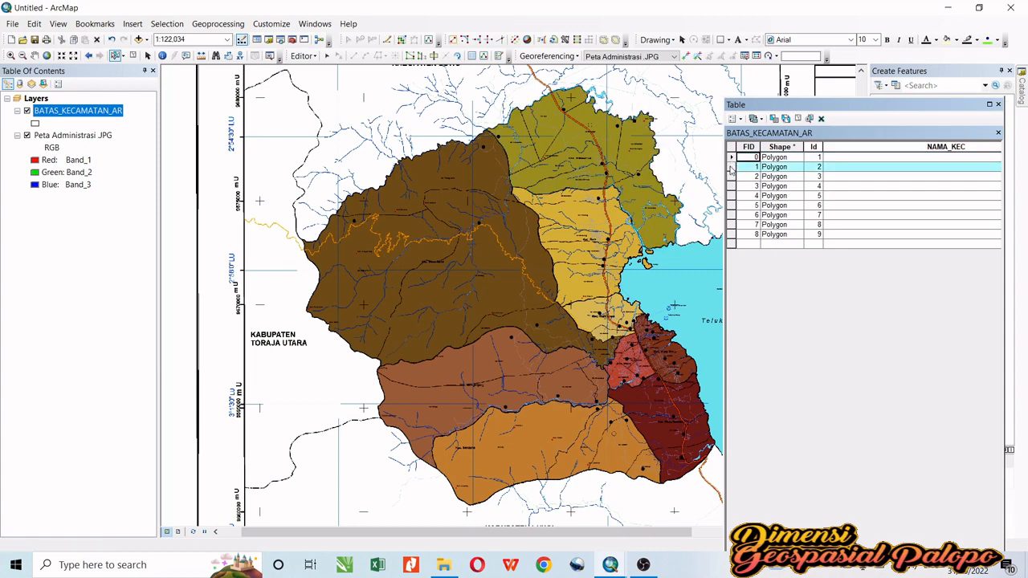
{"action": "left_click", "coordinate": [731, 177]}
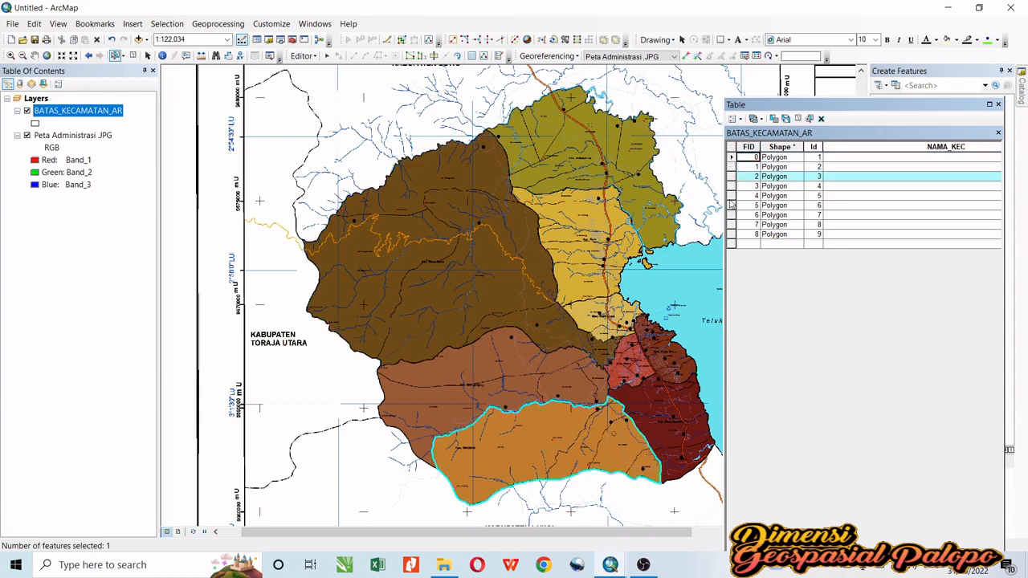
{"action": "left_click", "coordinate": [731, 157]}
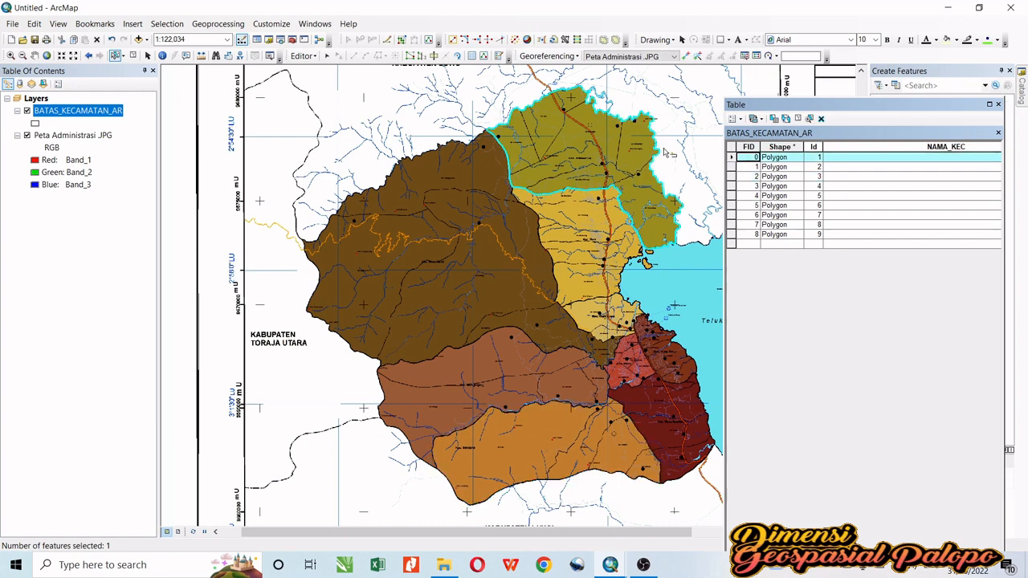
{"action": "left_click", "coordinate": [731, 196]}
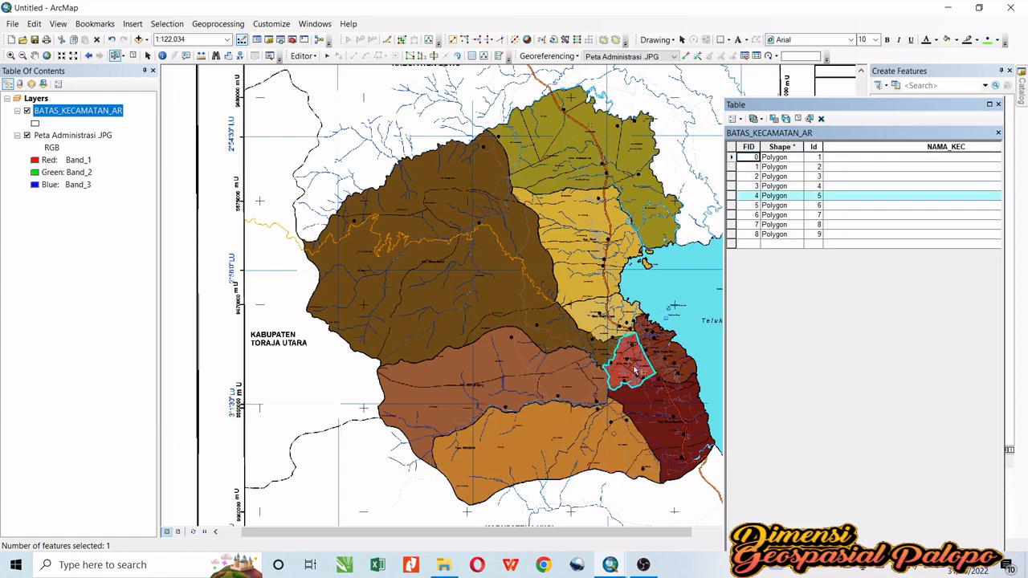
{"action": "left_click", "coordinate": [734, 235]}
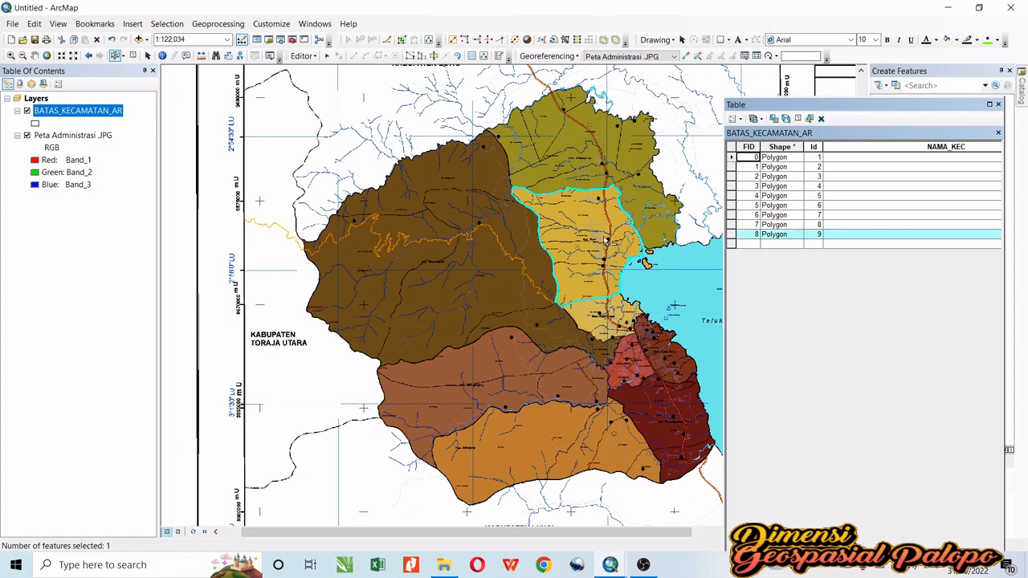
Step: Select the Wara Barat, Wara Timur and Mungkajang polygons on the map in turn to match them with their table records
{"action": "left_click", "coordinate": [388, 287]}
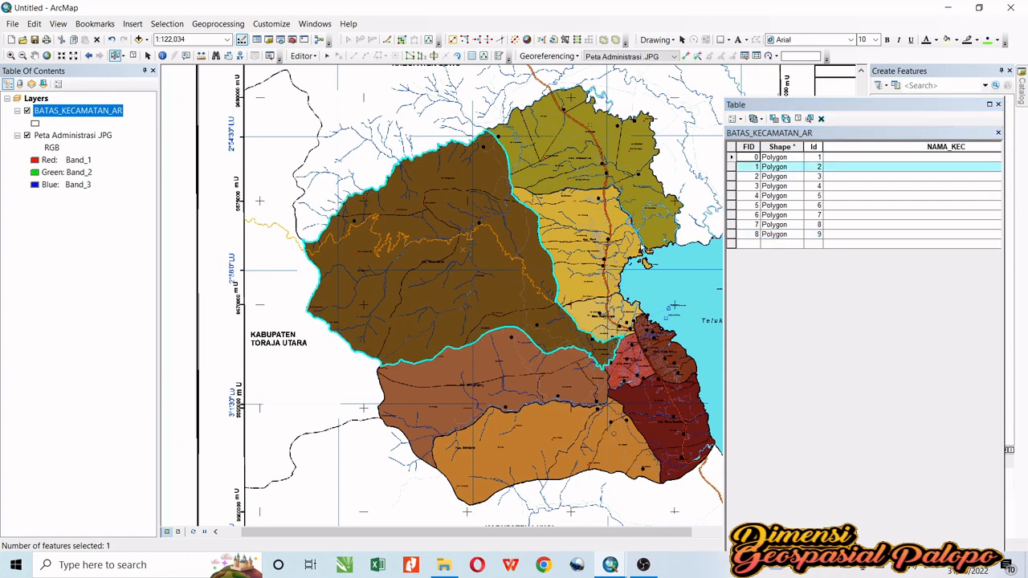
{"action": "left_click", "coordinate": [677, 354]}
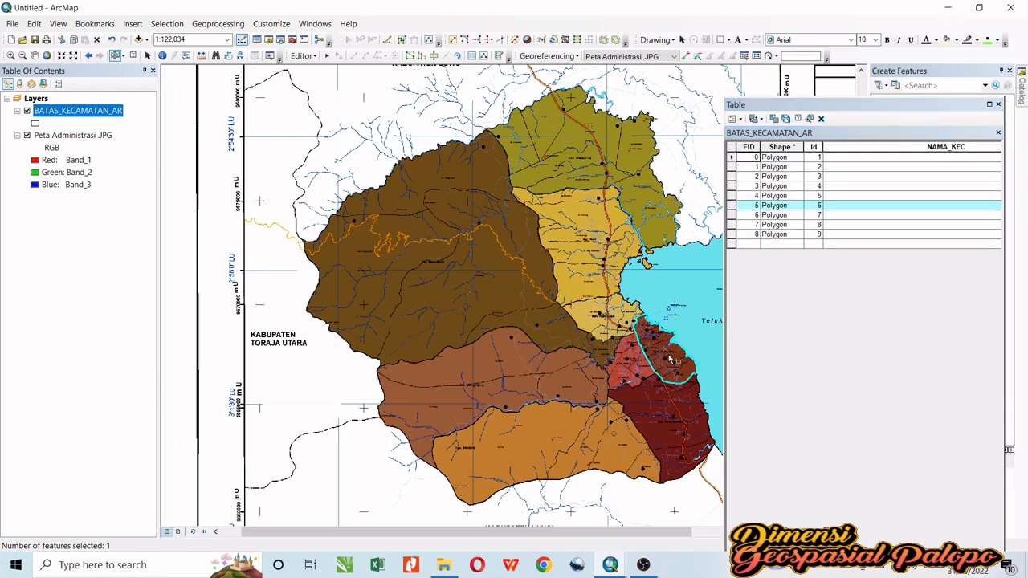
{"action": "left_click", "coordinate": [545, 386]}
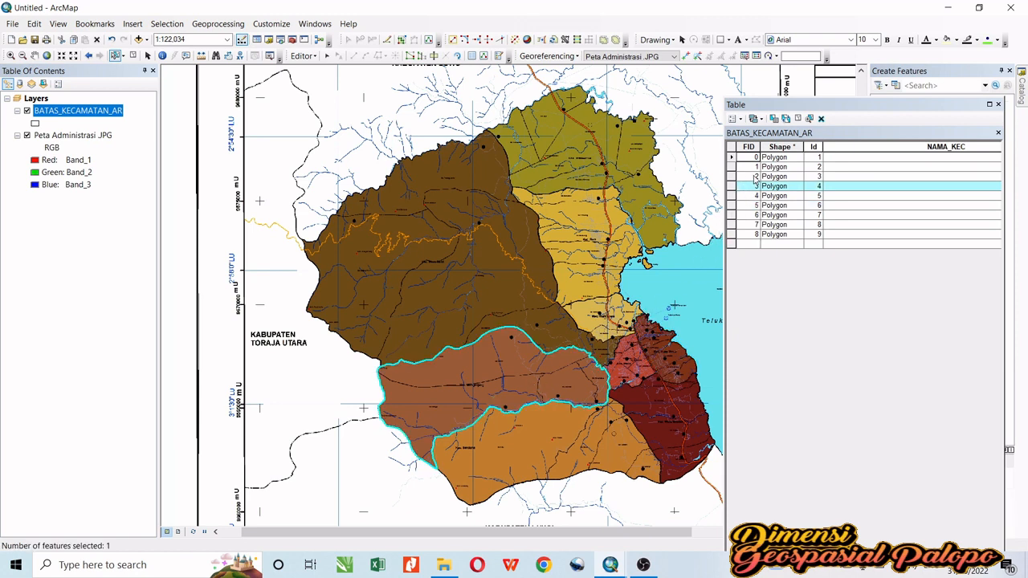
Step: Identify the district of record FID 0 on the map and set its NAMA_KEC to KECAMATAN TELLUWANUA
{"action": "left_click", "coordinate": [732, 158]}
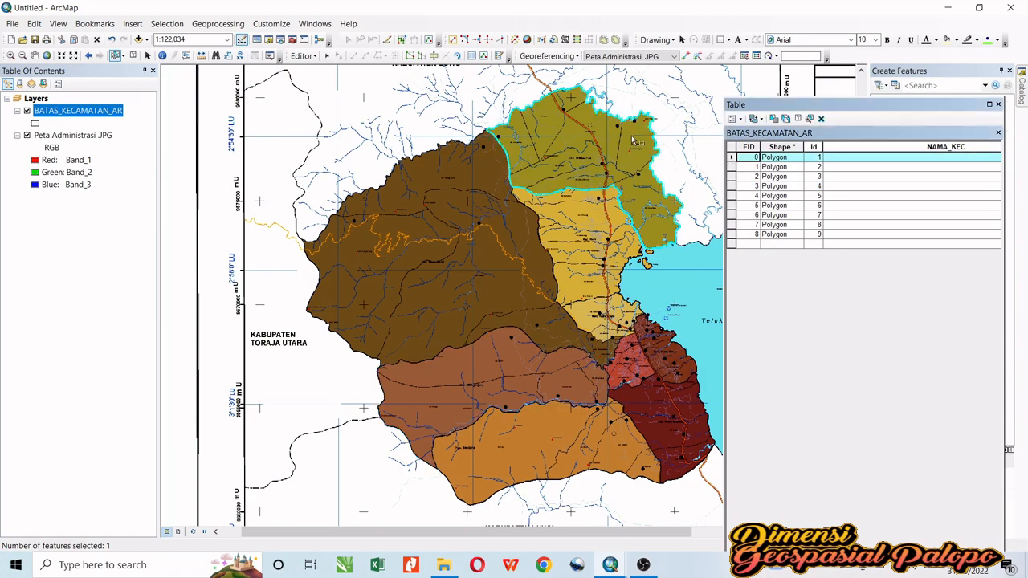
{"action": "scroll", "coordinate": [516, 207], "scroll_direction": "down", "scroll_amount": 2}
{"action": "scroll", "coordinate": [516, 207], "scroll_direction": "up", "scroll_amount": 5}
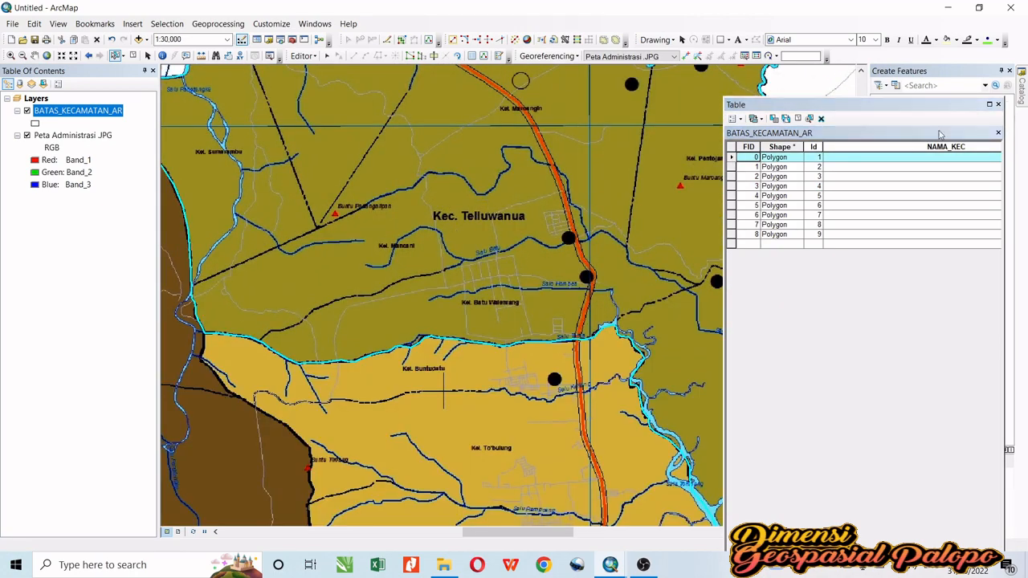
{"action": "left_click", "coordinate": [867, 157]}
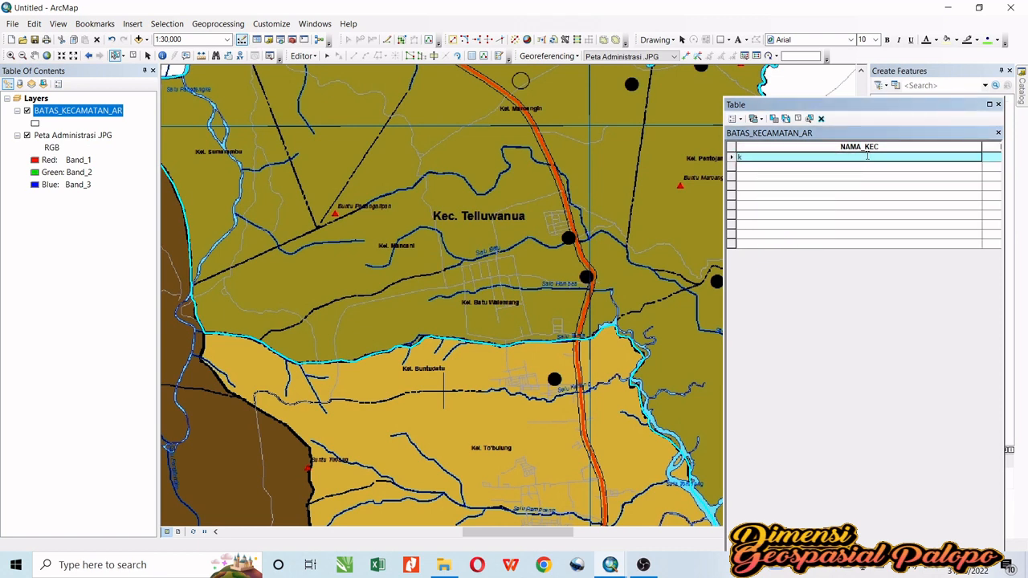
{"action": "type", "text": "KECAMATAN TELLUWANUA"}
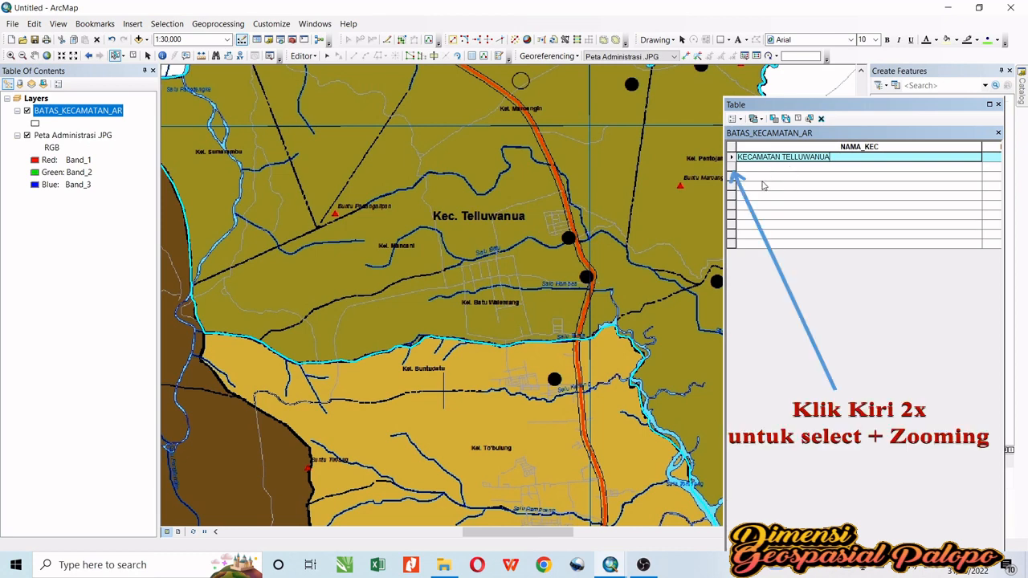
Step: Locate the polygon of record FID 1 on the map and set its NAMA_KEC to KECAMATAN WARA BARAT
{"action": "left_click", "coordinate": [732, 168]}
{"action": "left_click", "coordinate": [732, 167]}
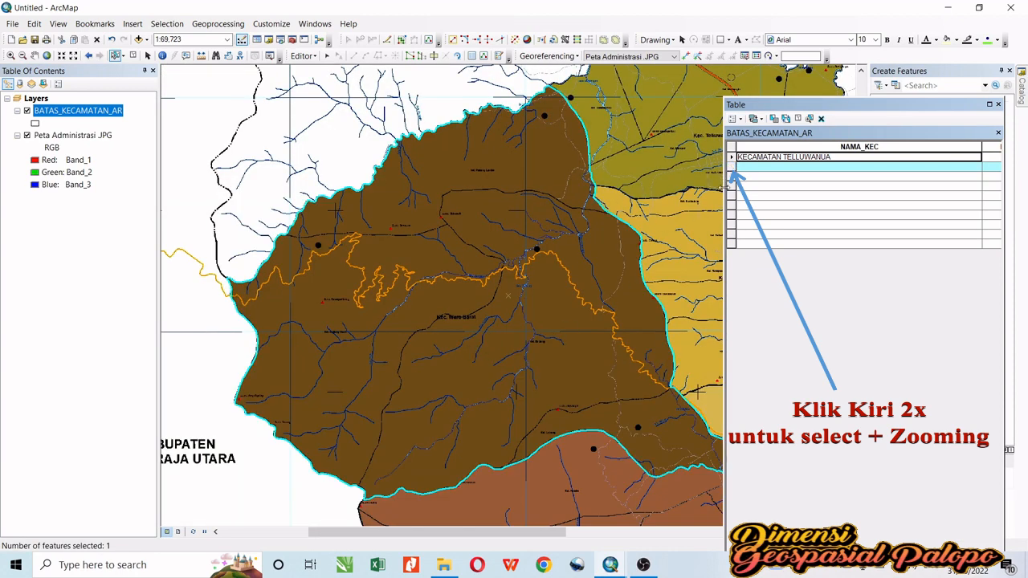
{"action": "left_click", "coordinate": [764, 168]}
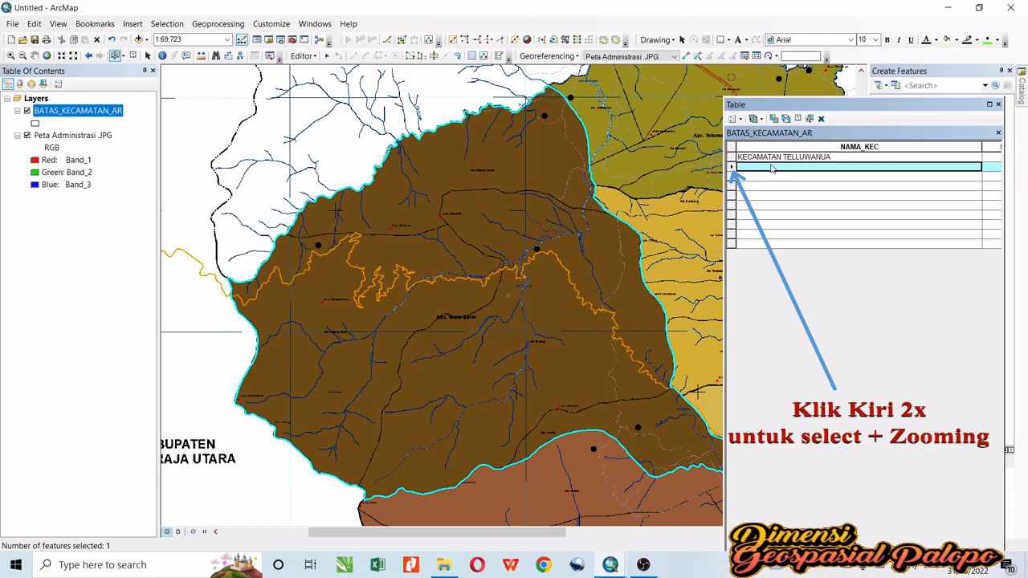
{"action": "left_click", "coordinate": [772, 167]}
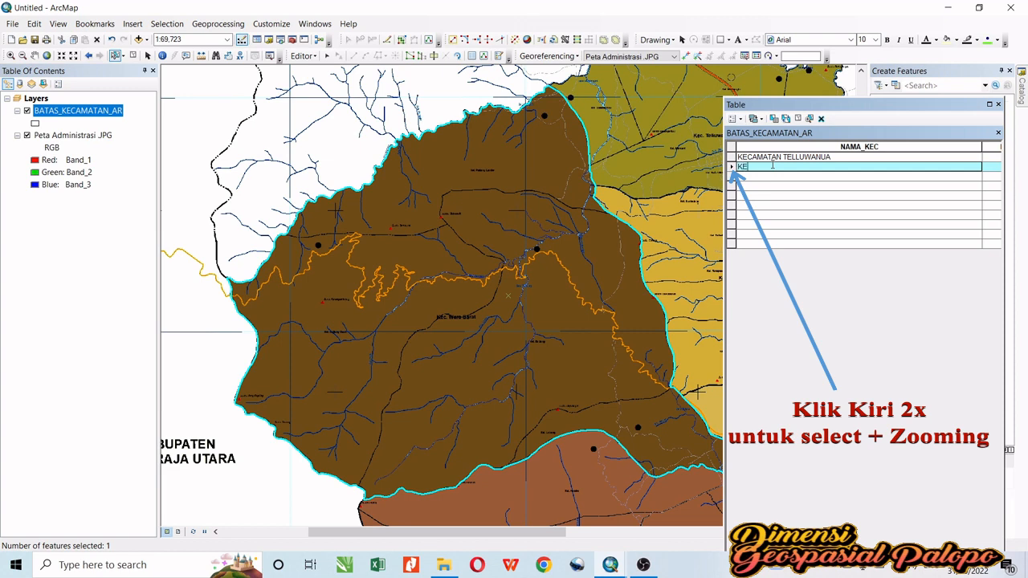
{"action": "type", "text": "KECAMA"}
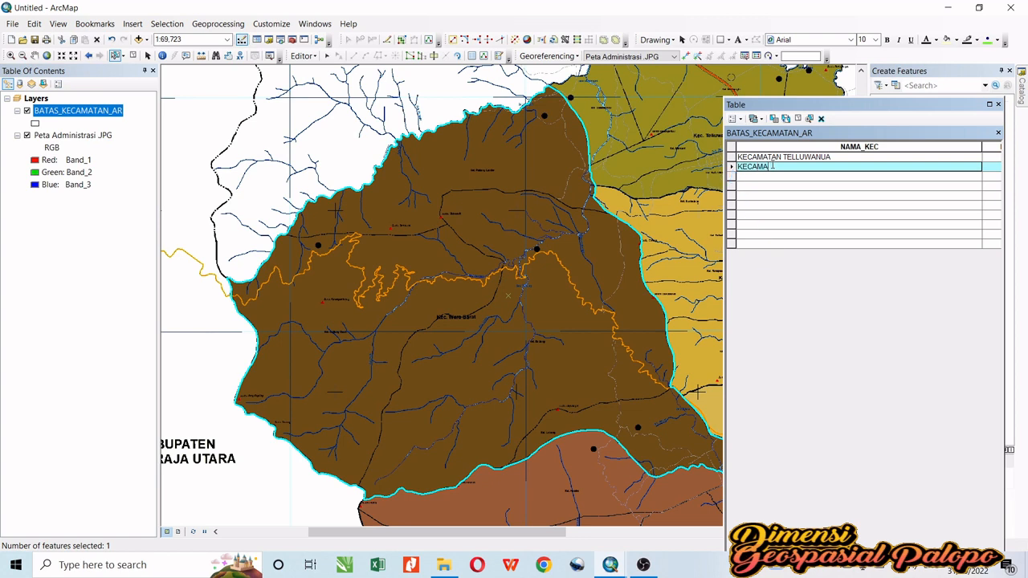
{"action": "type", "text": "TAN WARA BARAT"}
Step: Locate the polygon of record FID 2 on the map and set its NAMA_KEC to KECAMATAN SENDANA
{"action": "left_click", "coordinate": [732, 177]}
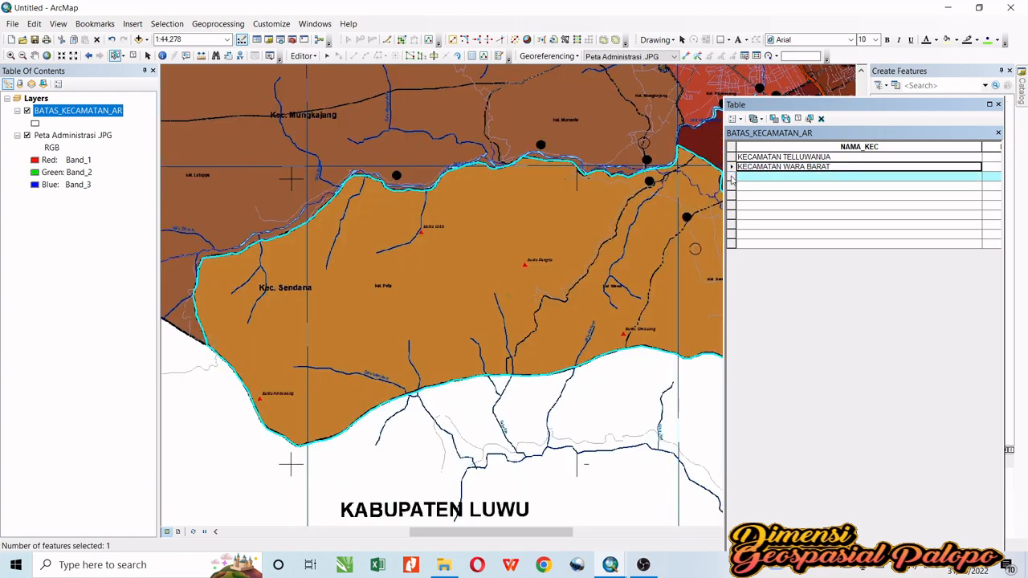
{"action": "left_click", "coordinate": [750, 177]}
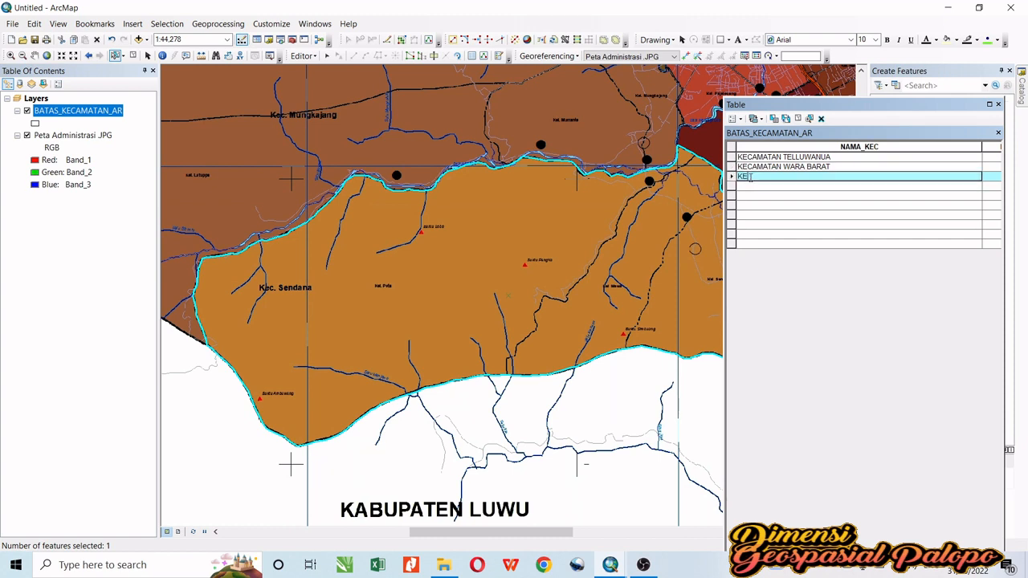
{"action": "type", "text": "KECAMATAN SENDANA"}
Step: Locate the polygon of record FID 3 on the map and set its NAMA_KEC to KECAMATAN MUNGKAJANG
{"action": "left_click", "coordinate": [731, 188]}
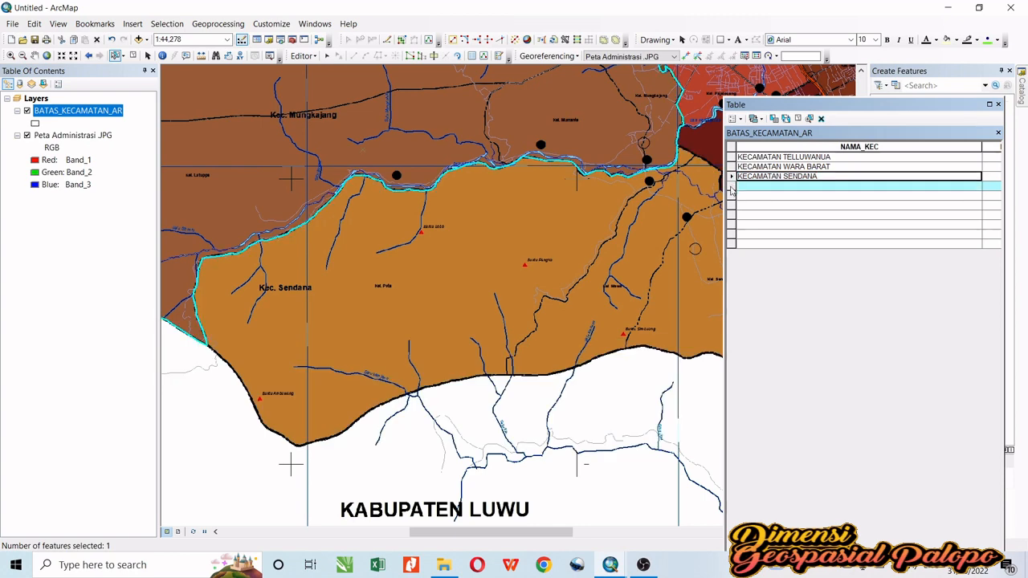
{"action": "double_click", "coordinate": [732, 188]}
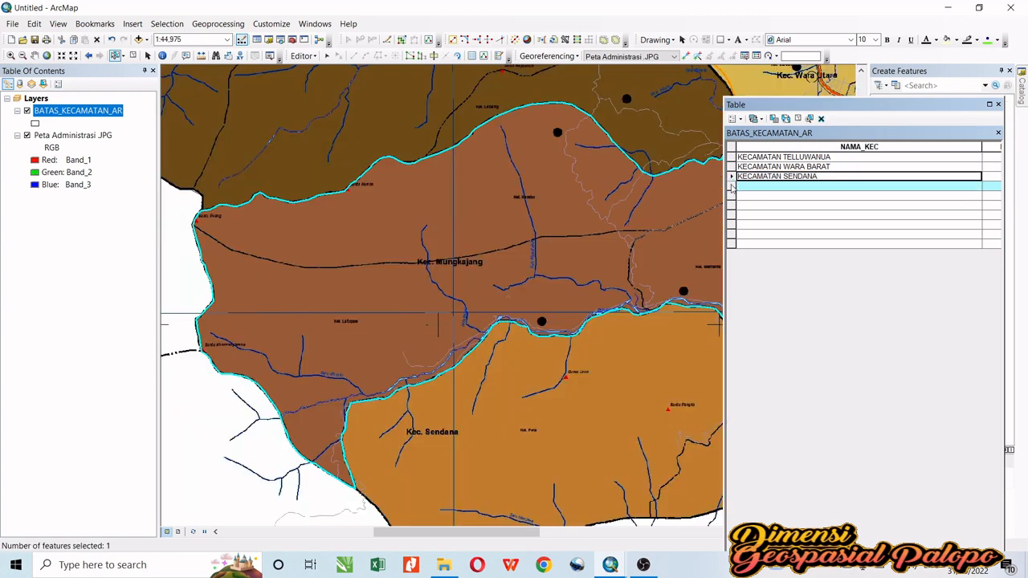
{"action": "left_click", "coordinate": [748, 188]}
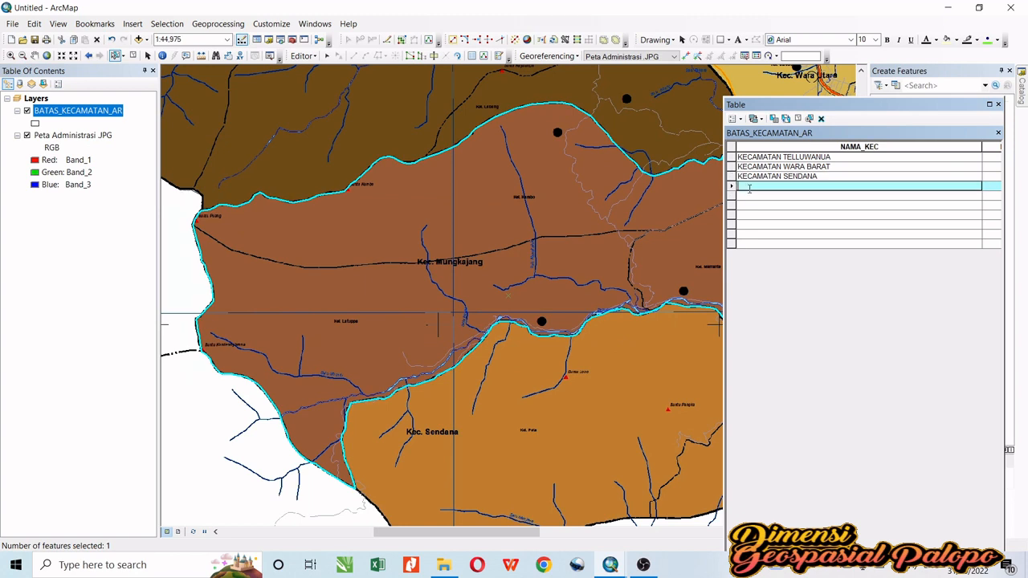
{"action": "type", "text": "KECAMATAN MUNGKAJANG"}
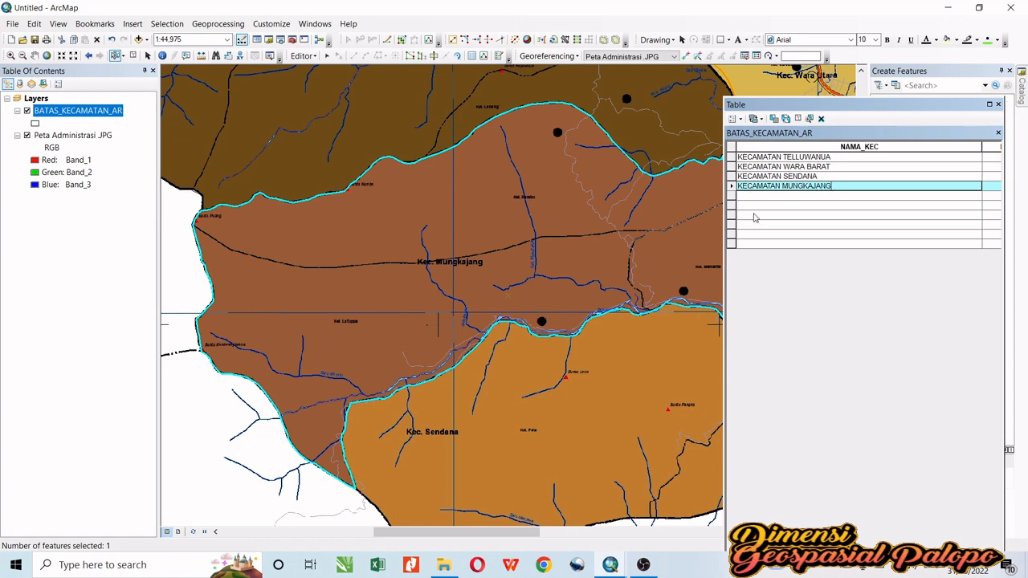
Step: Locate the polygon of record FID 4 on the map and set its NAMA_KEC to KECAMATAN WARA
{"action": "left_click", "coordinate": [730, 199]}
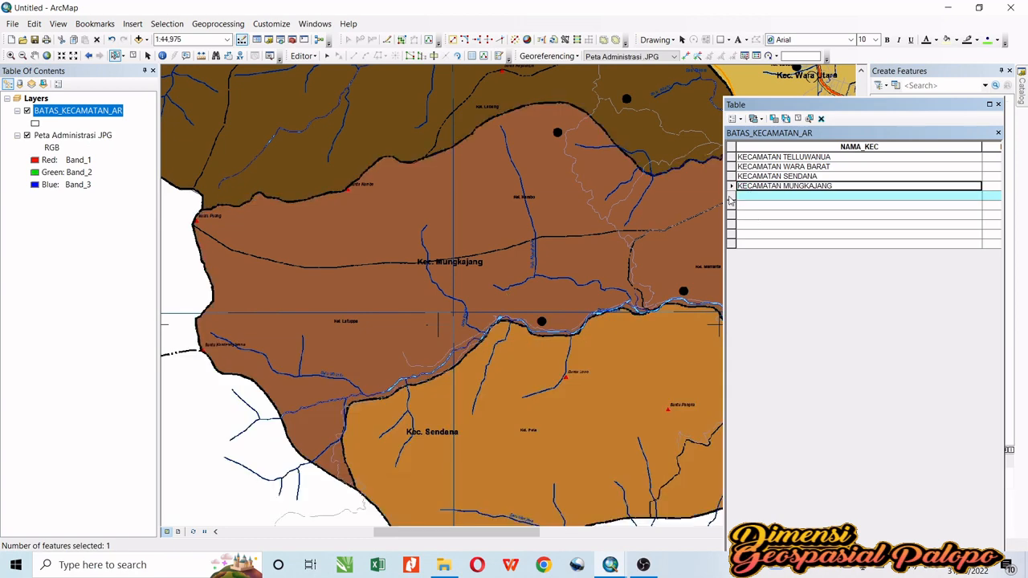
{"action": "double_click", "coordinate": [730, 200]}
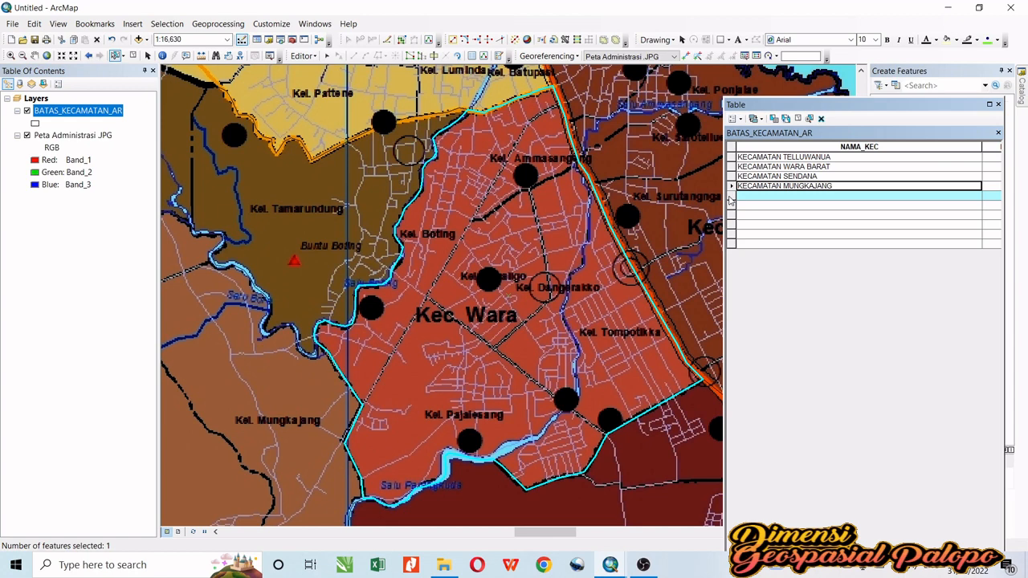
{"action": "left_click", "coordinate": [772, 195]}
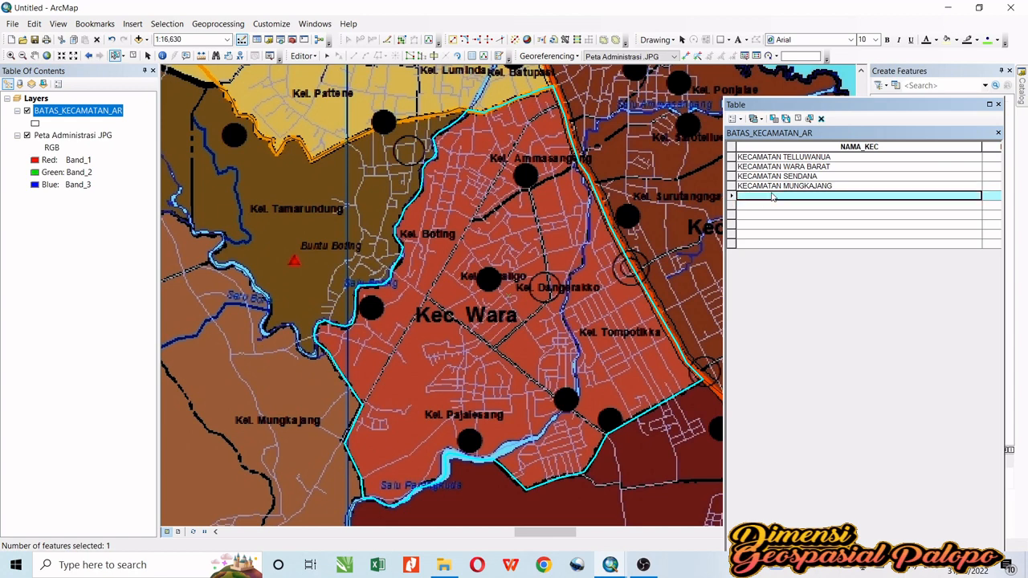
{"action": "type", "text": "KECA"}
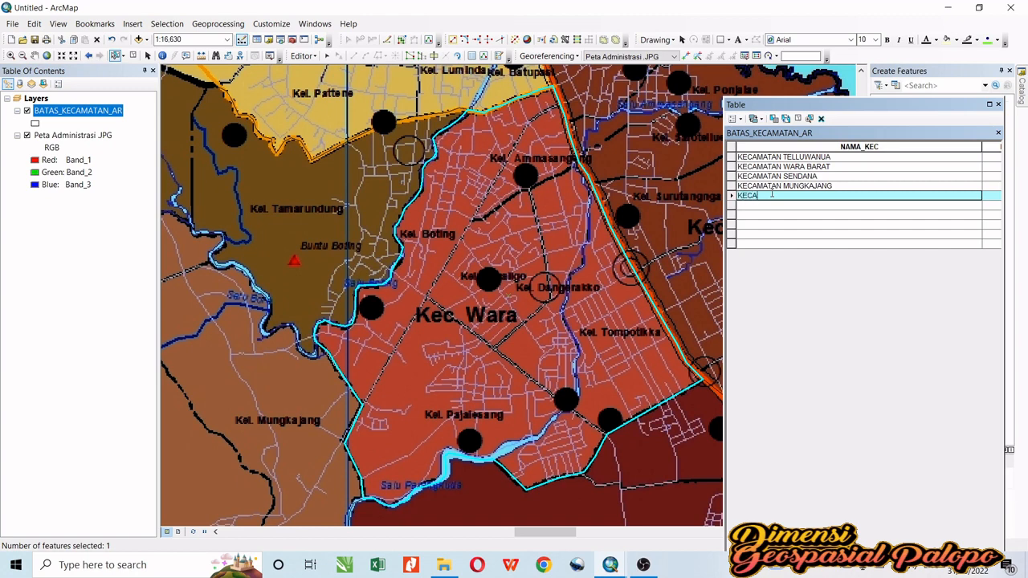
{"action": "type", "text": "MATAN WARA"}
Step: Copy the word KECAMATAN from the Wara record and reuse it to name record FID 5 KECAMATAN WARA TIMUR after locating its polygon
{"action": "left_click_drag", "start_coordinate": [780, 195], "coordinate": [739, 199]}
{"action": "key", "text": "ctrl+c"}
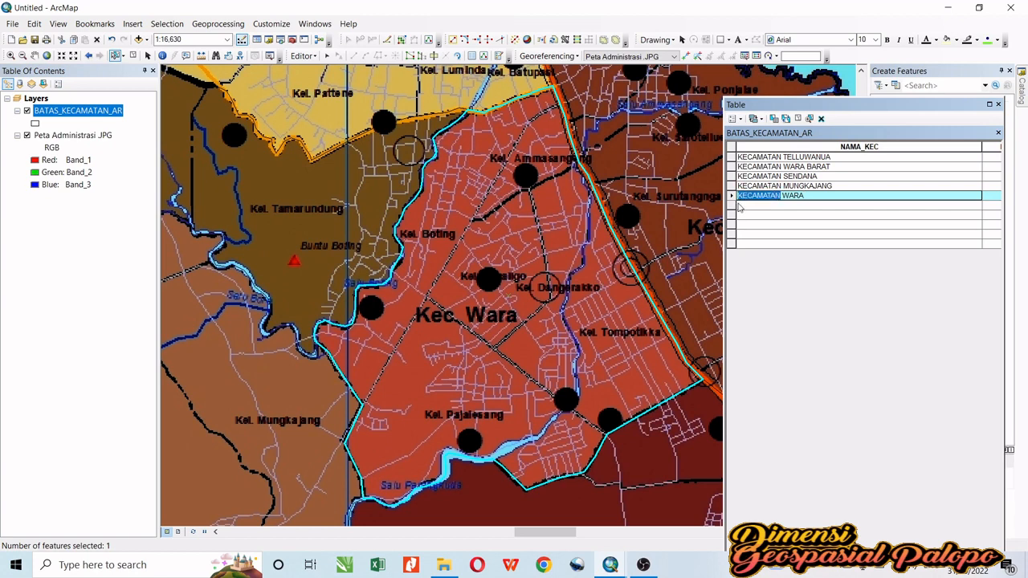
{"action": "left_click", "coordinate": [752, 207]}
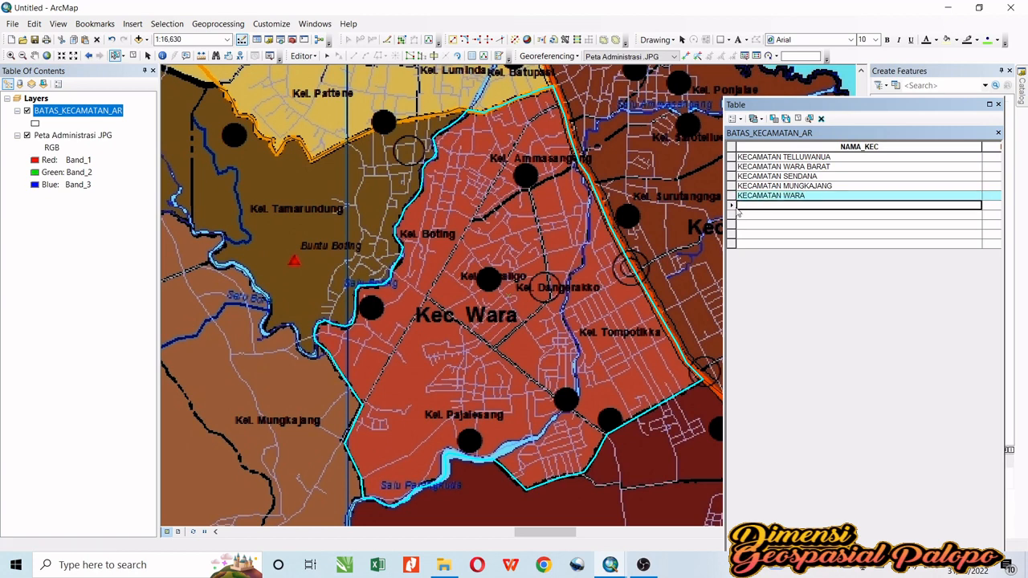
{"action": "double_click", "coordinate": [733, 207]}
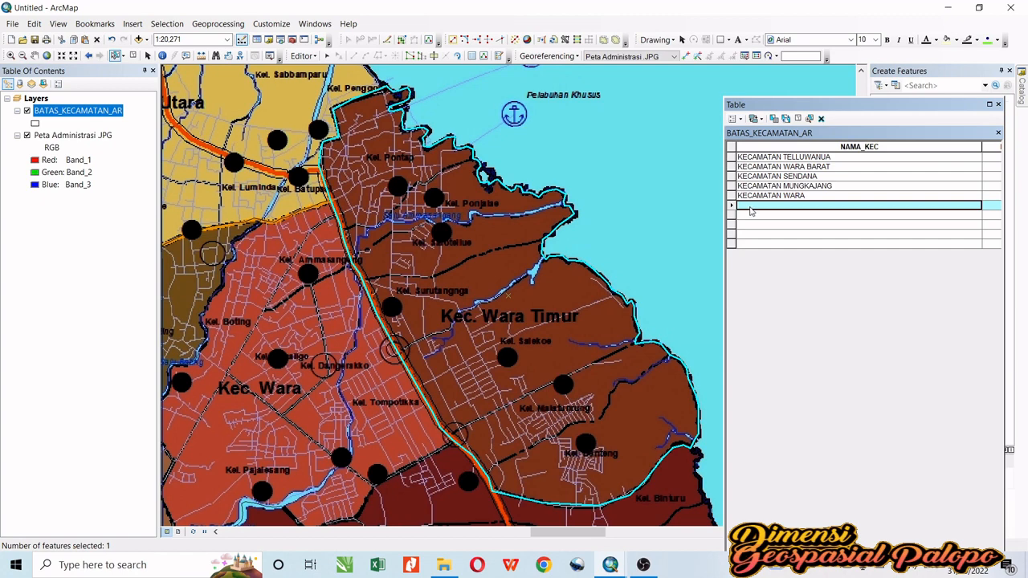
{"action": "left_click", "coordinate": [753, 205]}
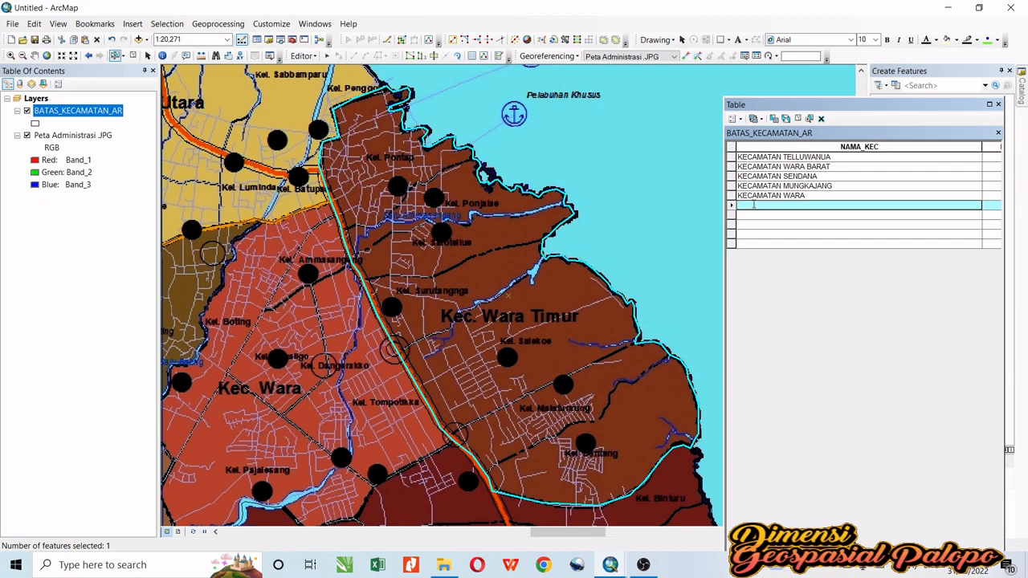
{"action": "key", "text": "ctrl+v"}
{"action": "type", "text": "WARA TIMUR"}
Step: Locate the polygon of record FID 6 and set its NAMA_KEC to KECAMATAN WARA SELATAN, reusing the copied word
{"action": "double_click", "coordinate": [733, 215]}
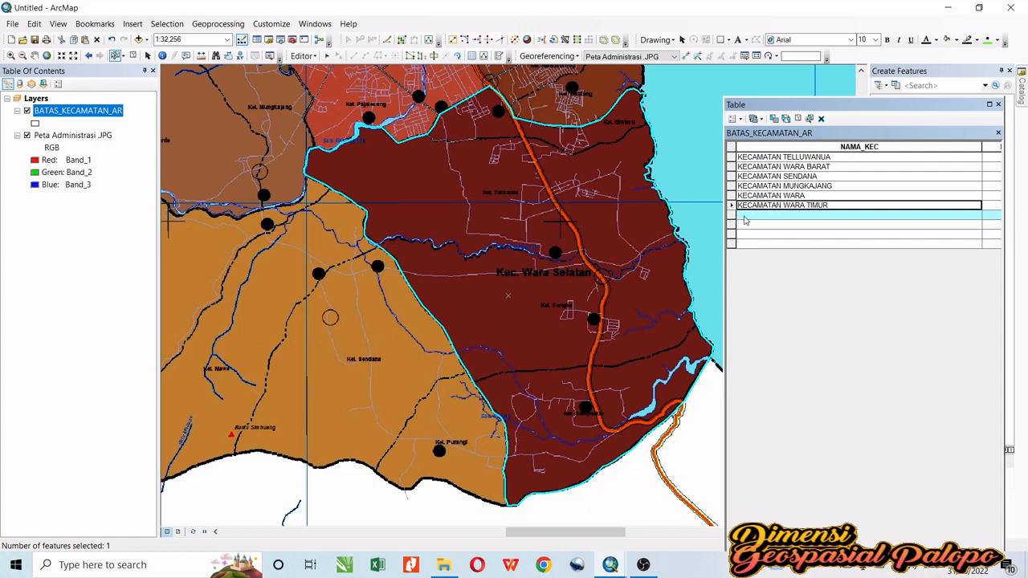
{"action": "left_click", "coordinate": [744, 215]}
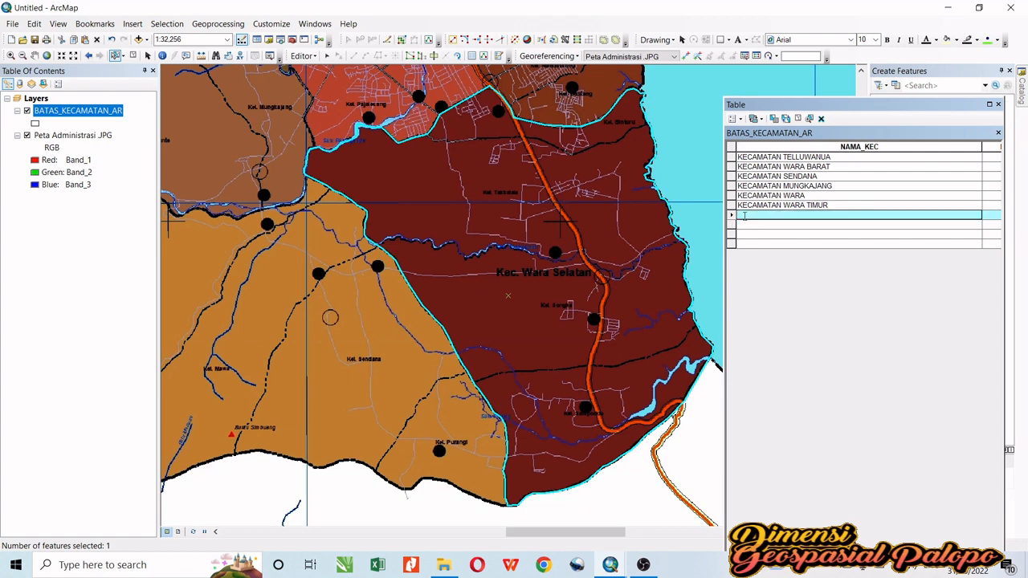
{"action": "key", "text": "ctrl+v"}
{"action": "type", "text": "WARA SELATAN"}
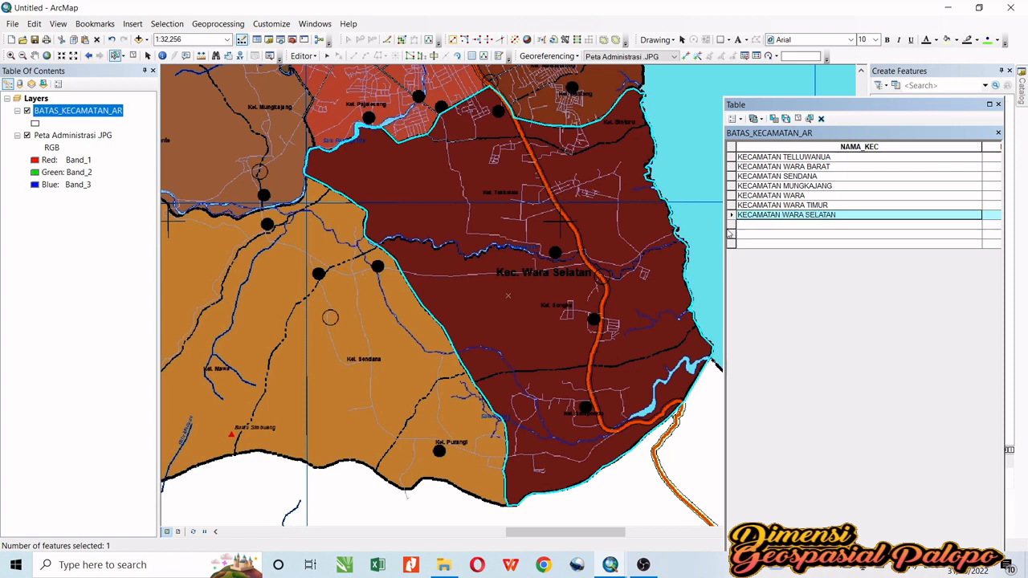
Step: Locate the polygon of the record below KECAMATAN WARA SELATAN and set its NAMA_KEC to KECAMATAN WARA UTARA
{"action": "double_click", "coordinate": [731, 226]}
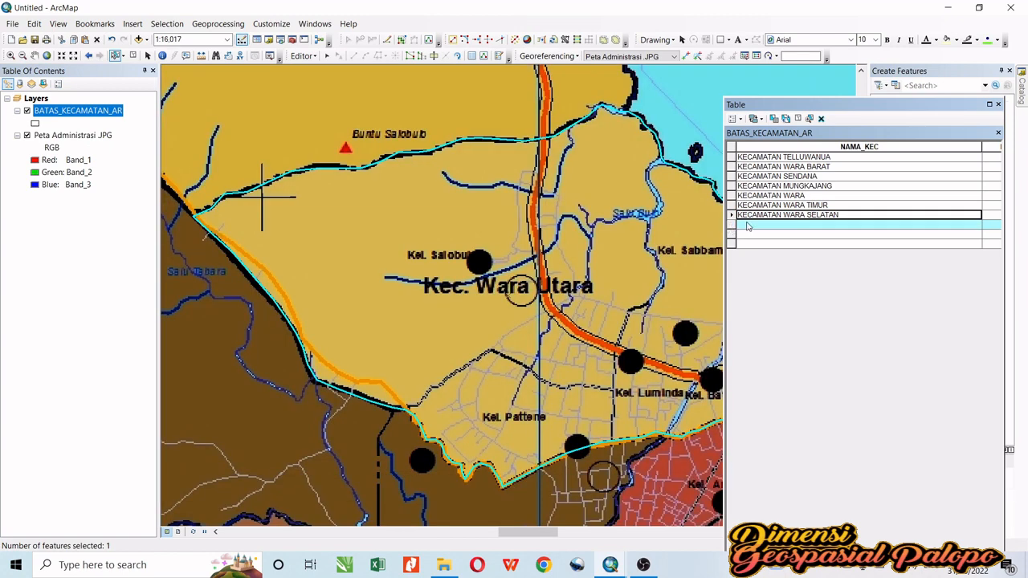
{"action": "left_click", "coordinate": [747, 224]}
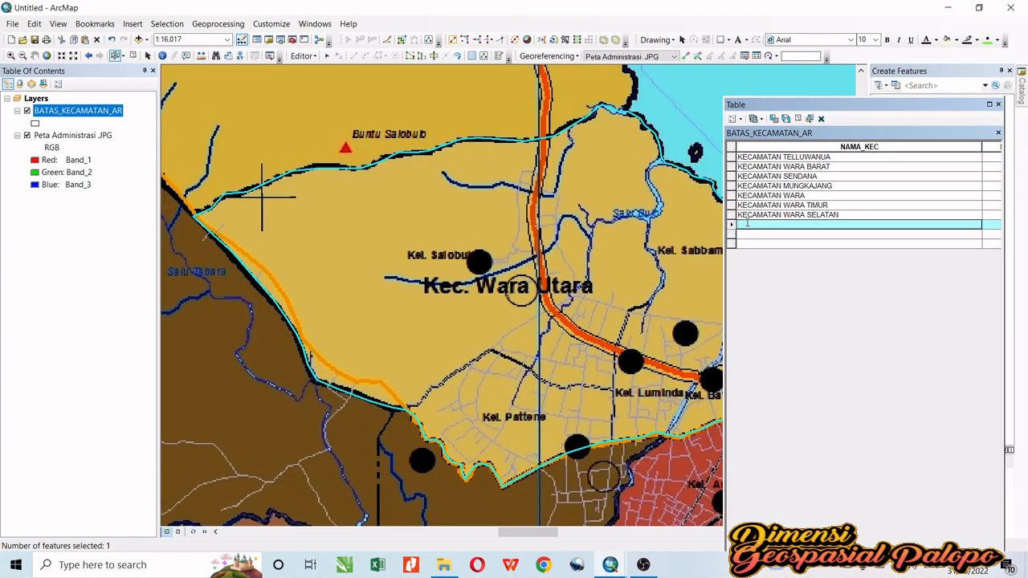
{"action": "type", "text": "KECA"}
{"action": "key", "text": "BackSpace"}
{"action": "key", "text": "BackSpace"}
{"action": "type", "text": "KECAMATAN WARA UTARA"}
{"action": "key", "text": "Return"}
Step: Locate the polygon of the last unnamed record and set its NAMA_KEC to KECAMATAN BARA
{"action": "double_click", "coordinate": [730, 235]}
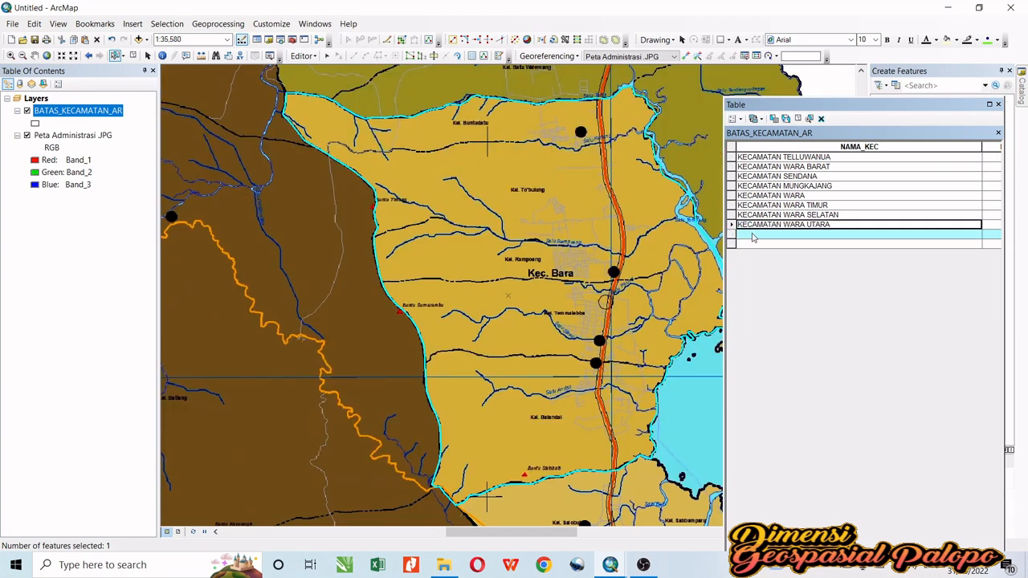
{"action": "left_click", "coordinate": [753, 234]}
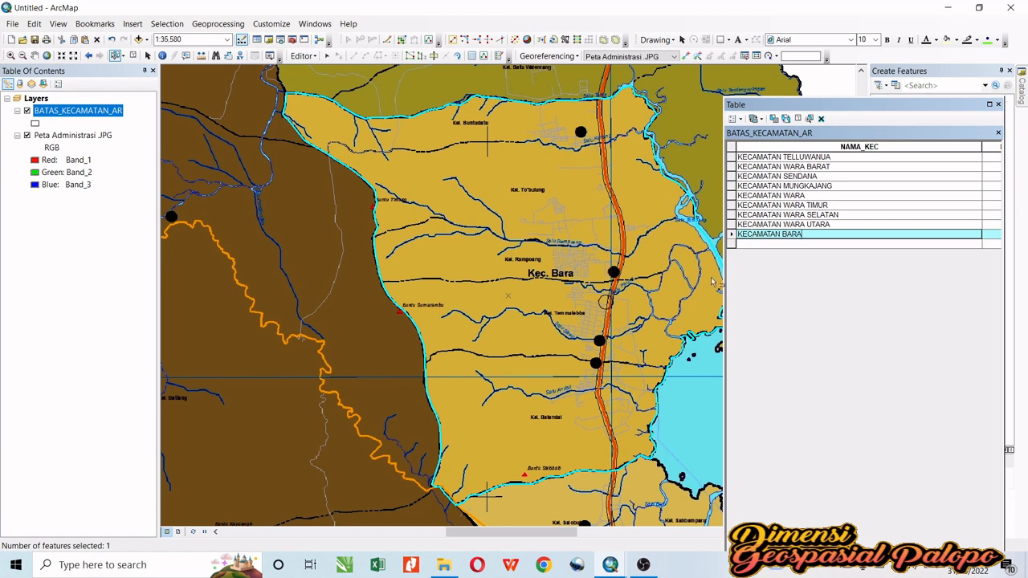
{"action": "scroll", "coordinate": [574, 275], "scroll_direction": "up", "scroll_amount": 3}
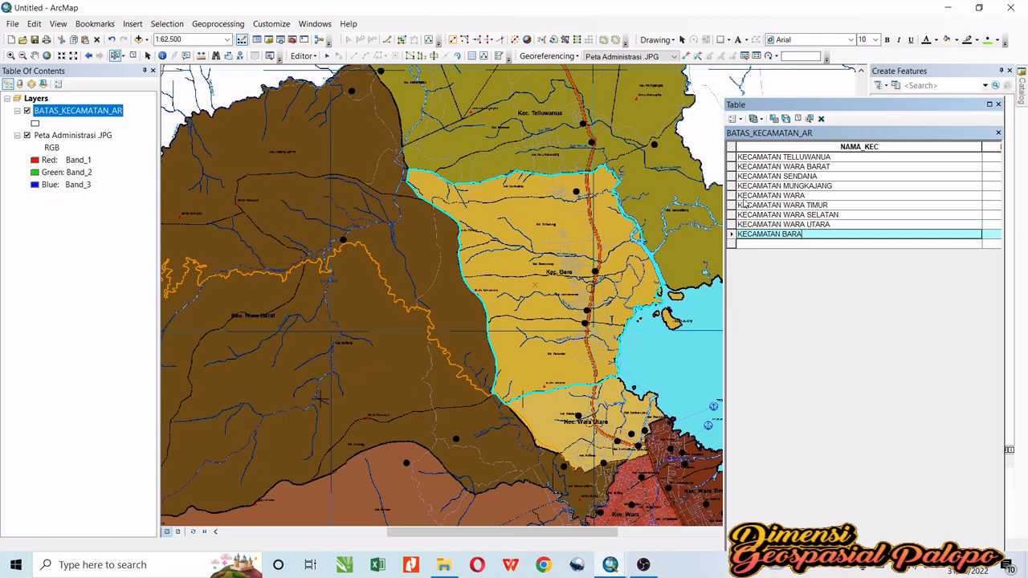
{"action": "scroll", "coordinate": [591, 277], "scroll_direction": "up", "scroll_amount": 4}
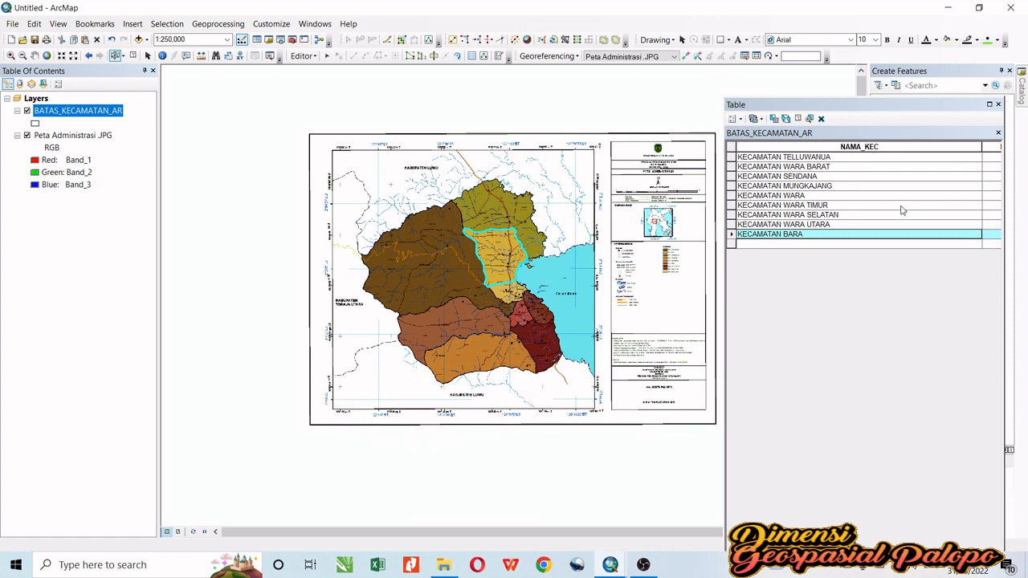
Step: Narrow the NAMA_KEC column so the Id and LUAS_AREA fields fit in the table, and save the edits
{"action": "left_click_drag", "start_coordinate": [984, 146], "coordinate": [900, 146]}
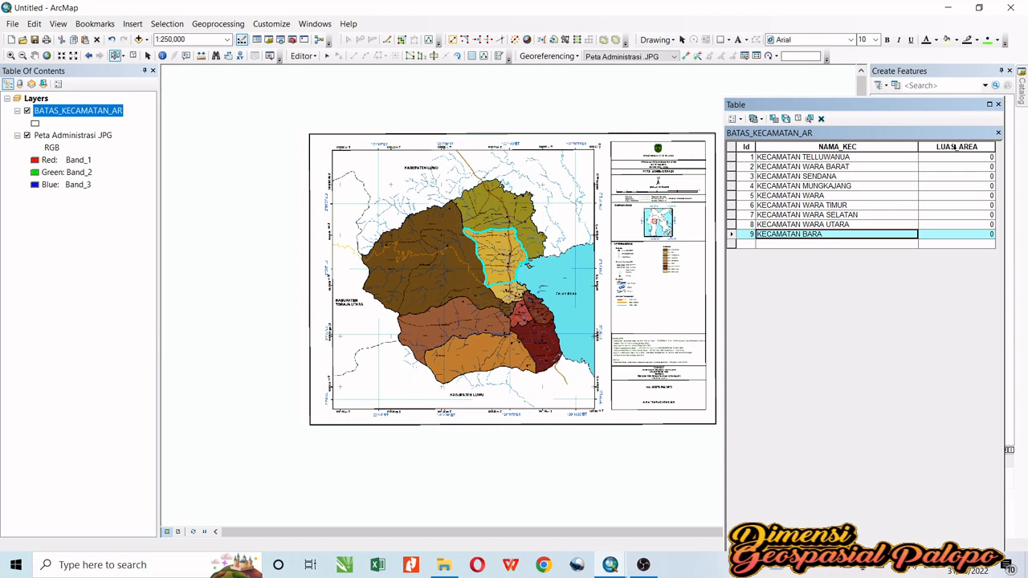
{"action": "left_click", "coordinate": [956, 148]}
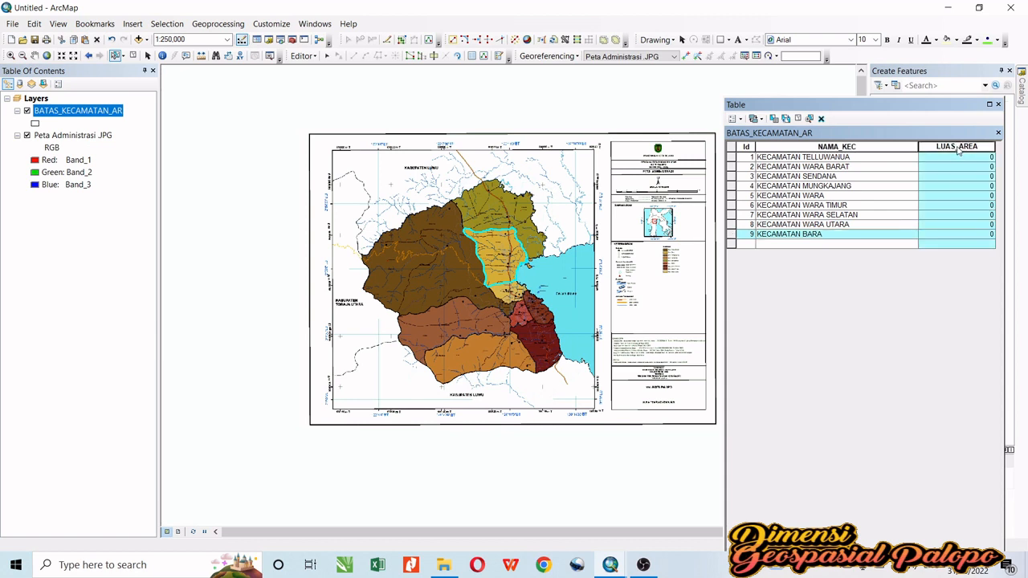
{"action": "left_click", "coordinate": [303, 56]}
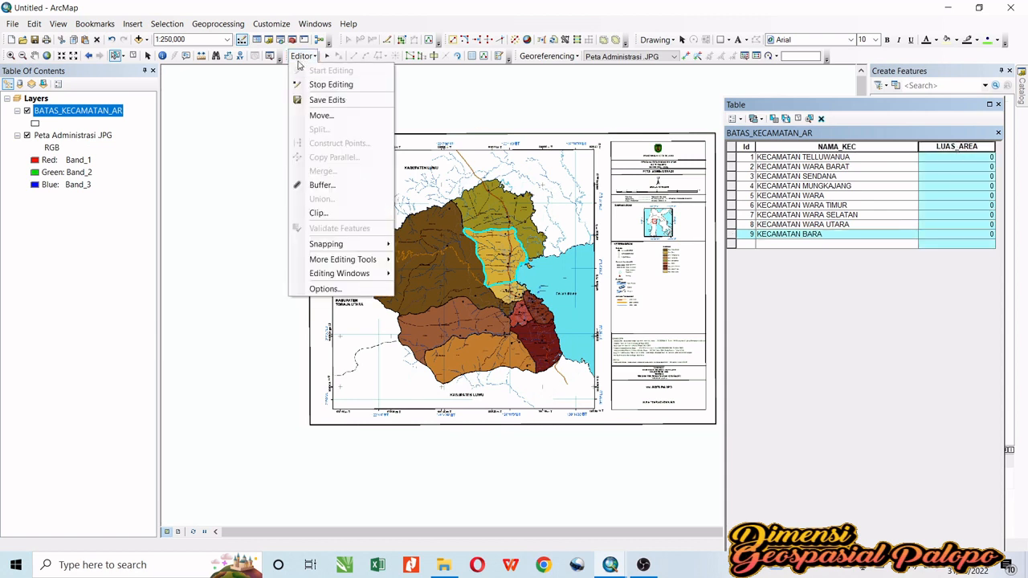
{"action": "left_click", "coordinate": [324, 100]}
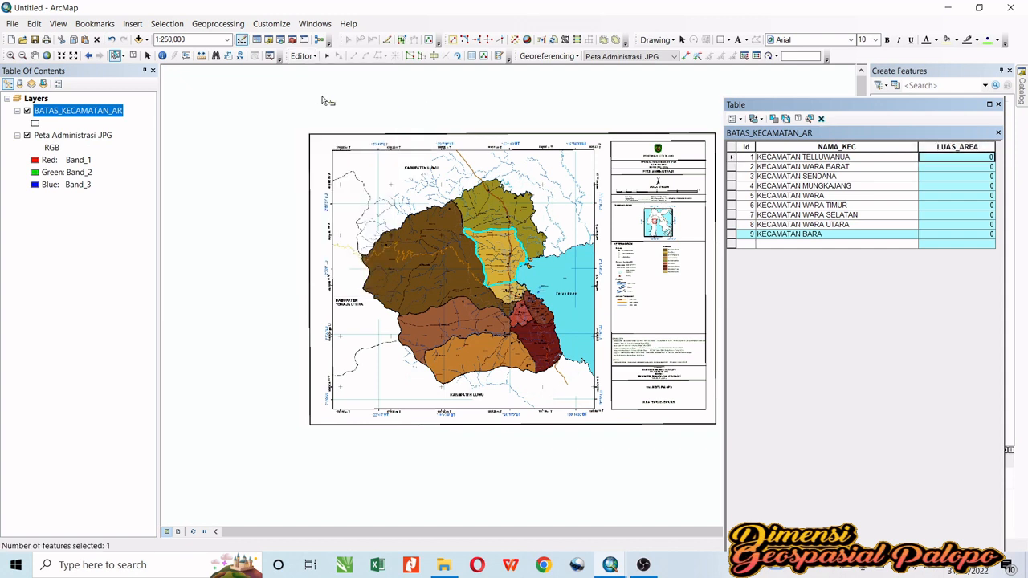
Step: Clear the feature selection and calculate LUAS_AREA for all records as Area in Square Kilometers, using the data source's coordinate system
{"action": "left_click", "coordinate": [835, 244]}
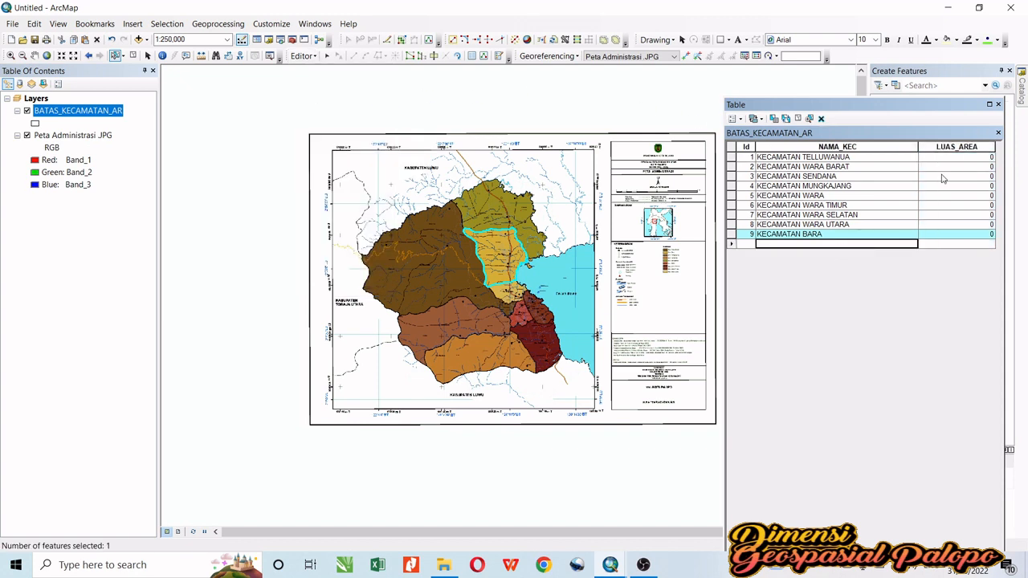
{"action": "left_click", "coordinate": [952, 146]}
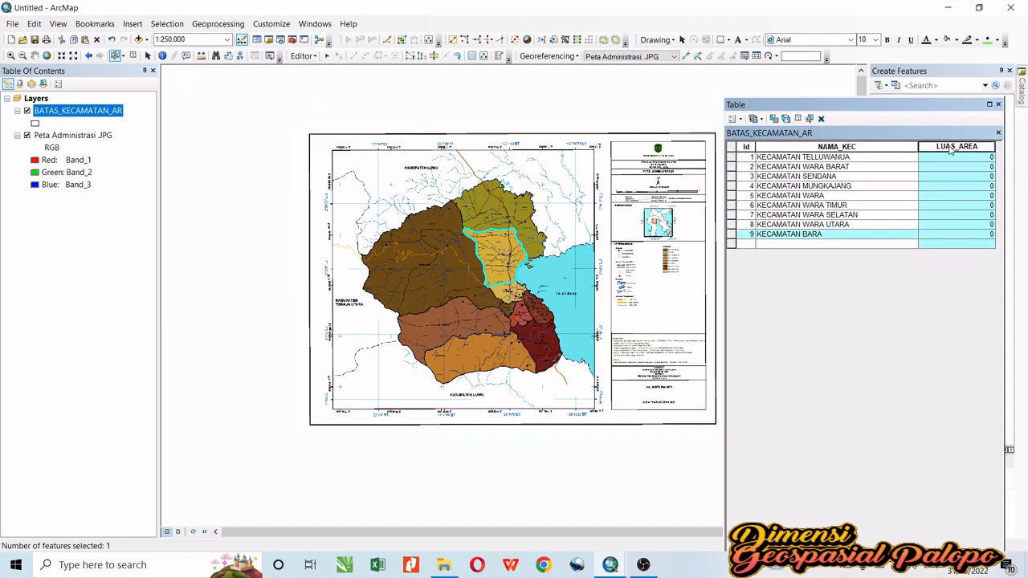
{"action": "left_click", "coordinate": [131, 56]}
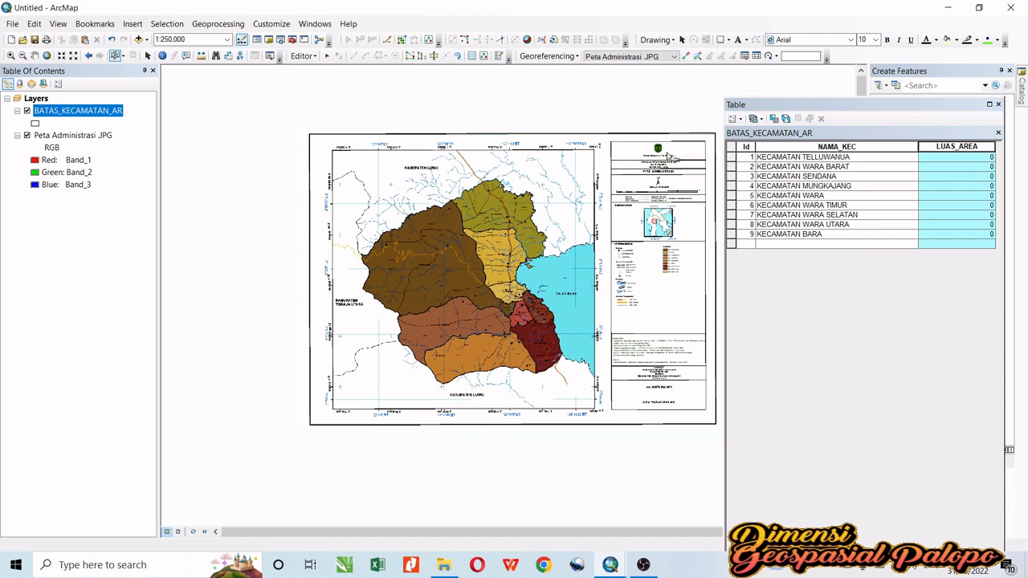
{"action": "right_click", "coordinate": [978, 150]}
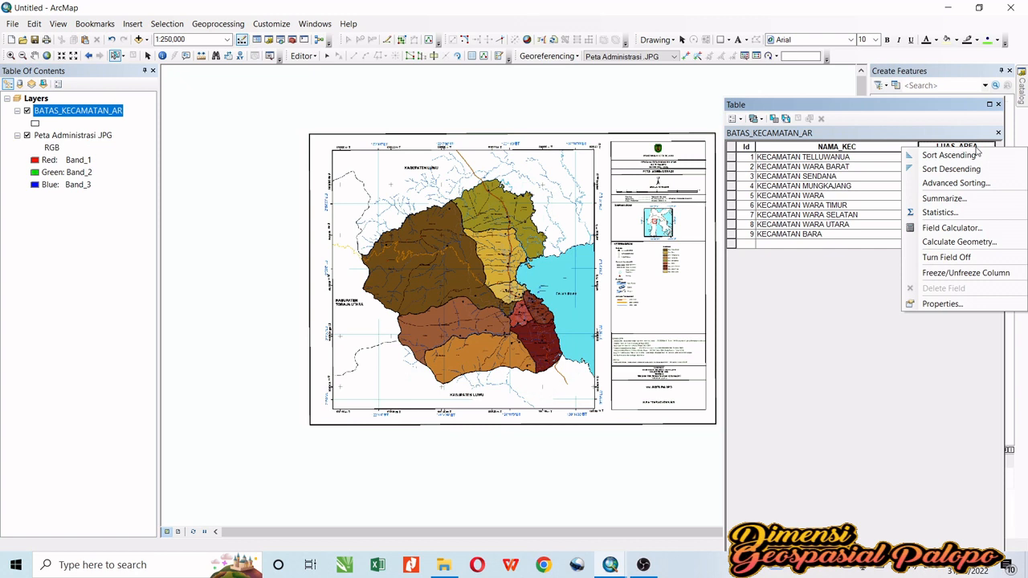
{"action": "left_click", "coordinate": [952, 242]}
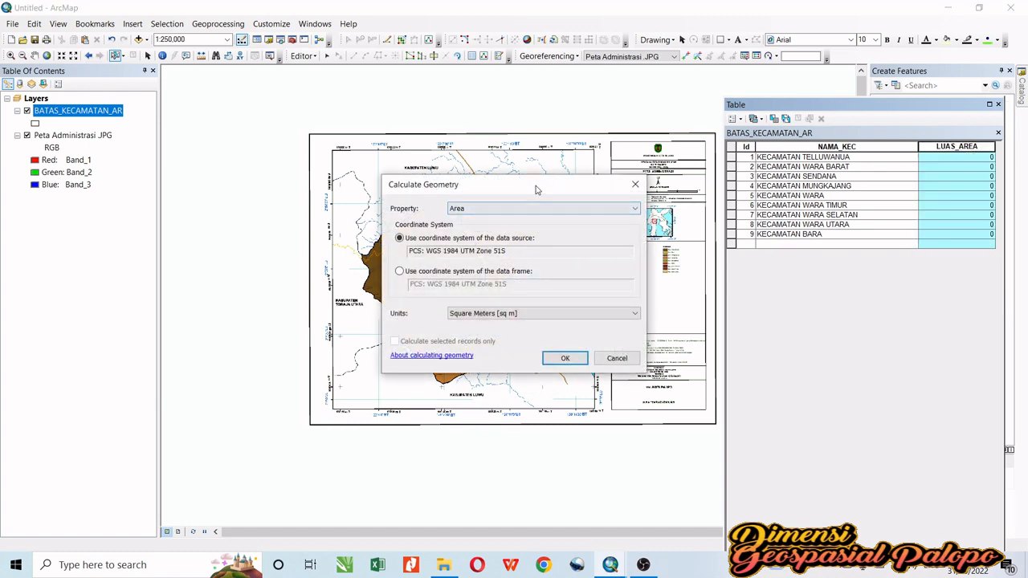
{"action": "left_click", "coordinate": [568, 160]}
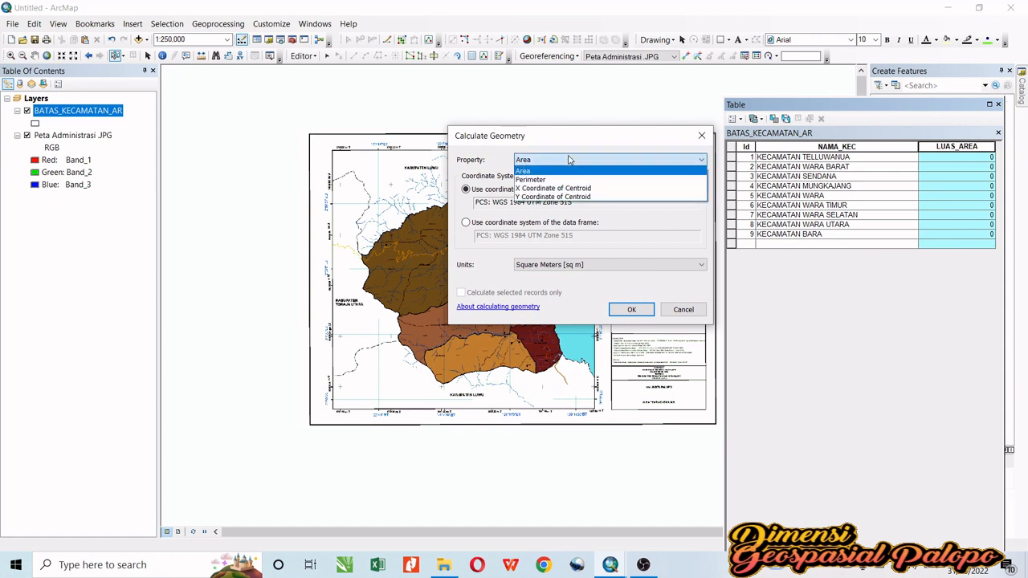
{"action": "left_click", "coordinate": [558, 170]}
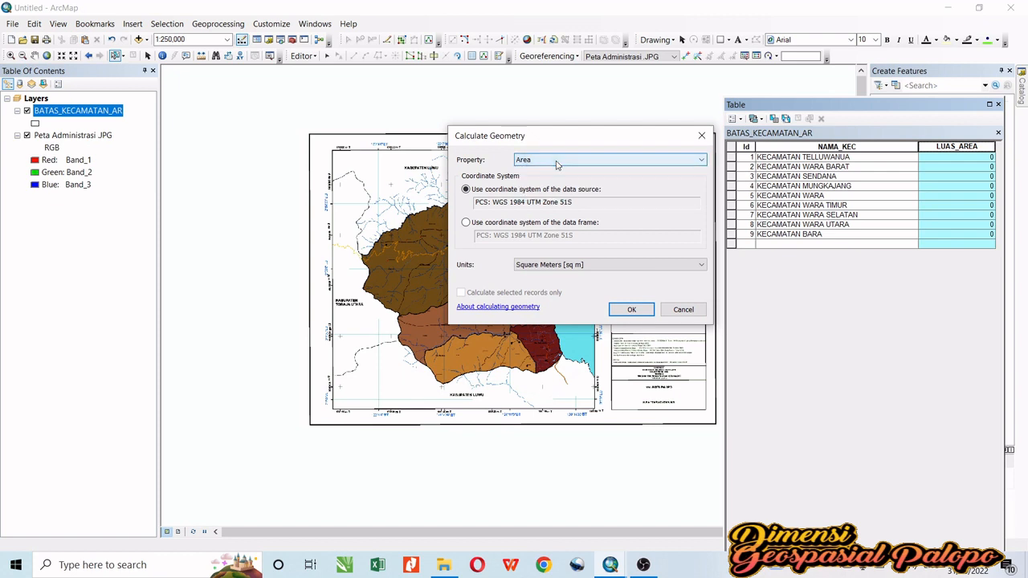
{"action": "left_click", "coordinate": [551, 265]}
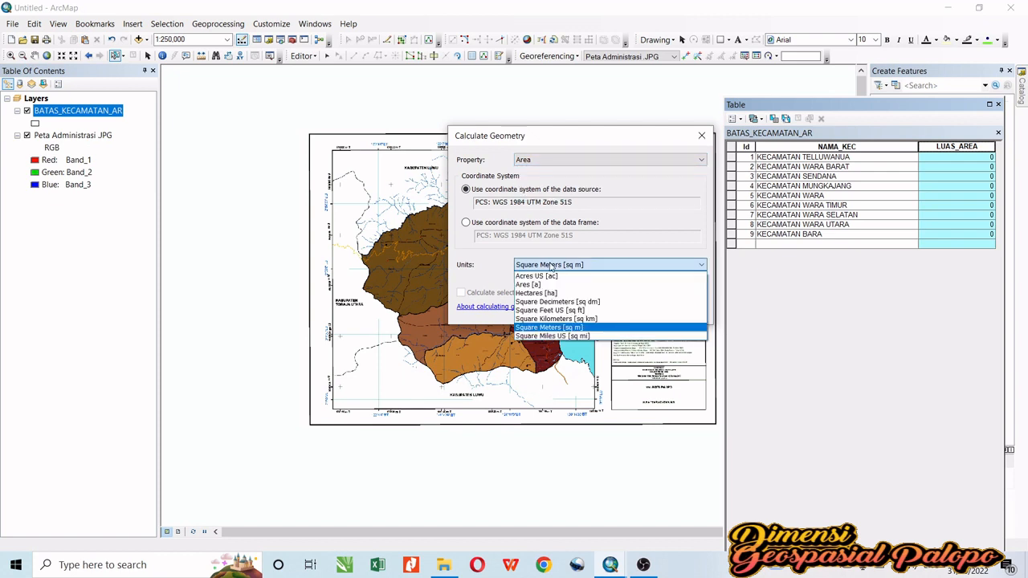
{"action": "left_click", "coordinate": [563, 319]}
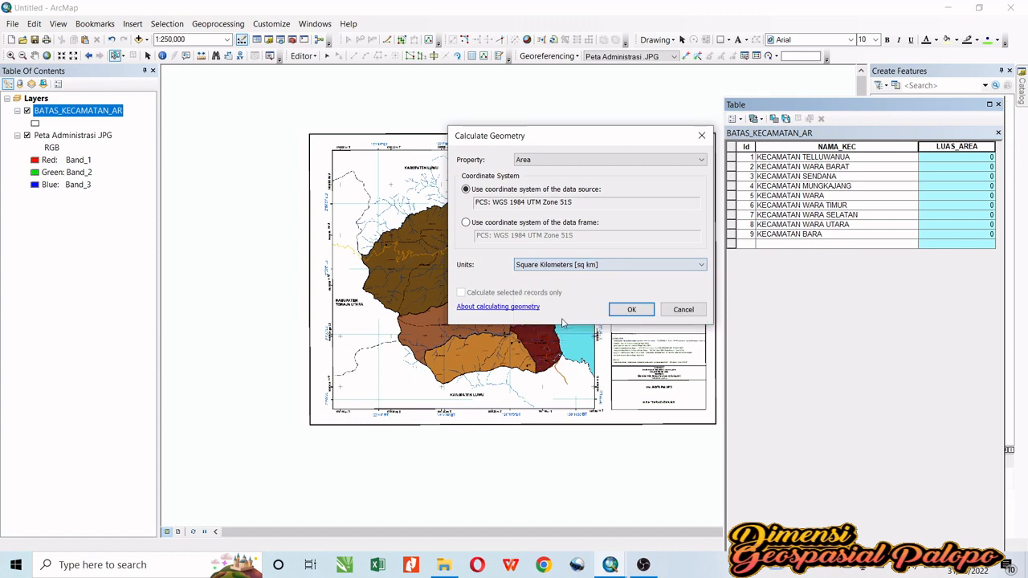
{"action": "left_click", "coordinate": [630, 310]}
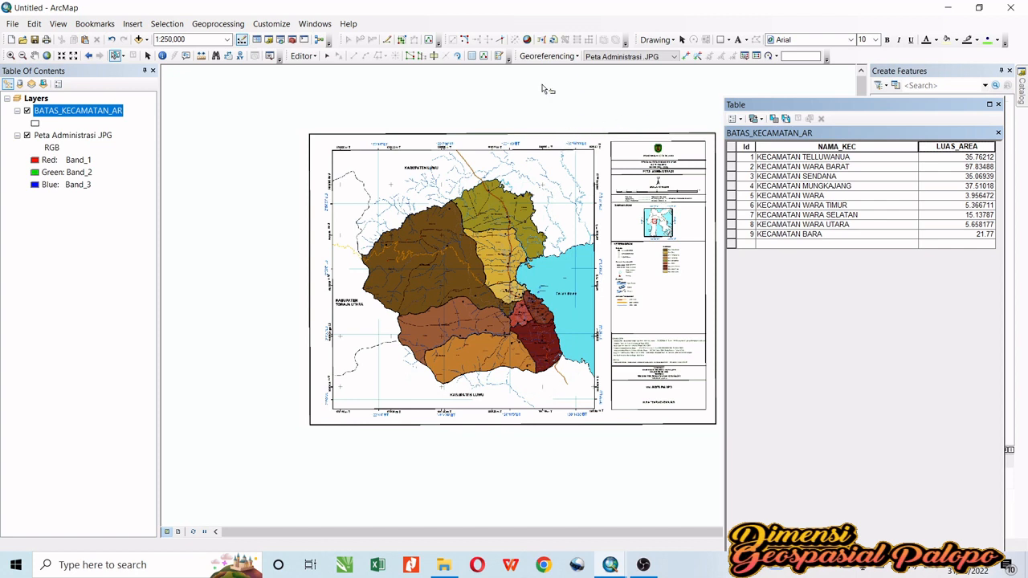
Step: Save the calculated attribute edits and stop the editing session
{"action": "left_click", "coordinate": [303, 55]}
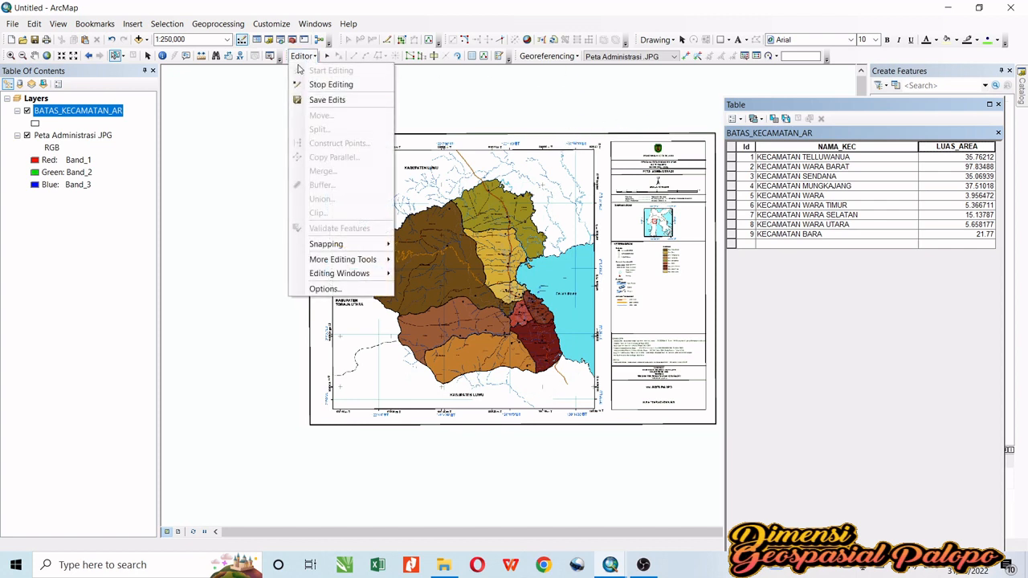
{"action": "left_click", "coordinate": [300, 102]}
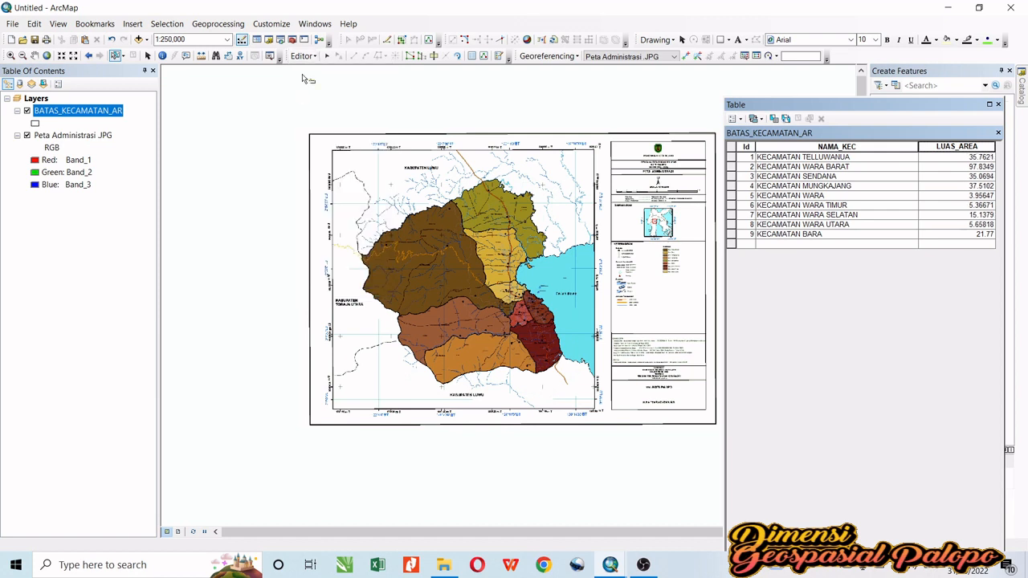
{"action": "left_click", "coordinate": [305, 57]}
{"action": "left_click", "coordinate": [315, 86]}
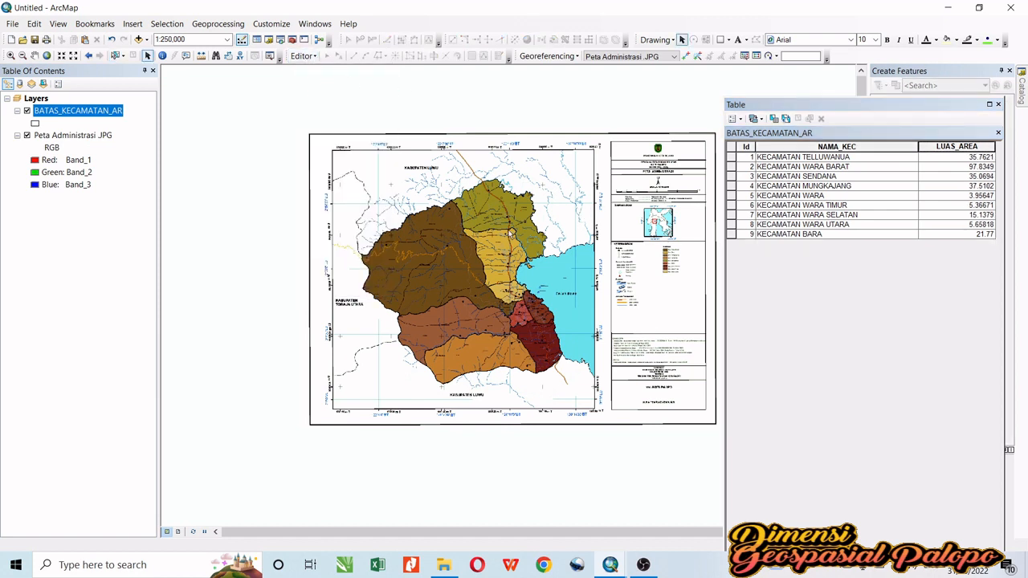
Step: Zoom the map to the BATAS_KECAMATAN_AR layer and close its attribute table
{"action": "right_click", "coordinate": [97, 108]}
{"action": "left_click", "coordinate": [129, 174]}
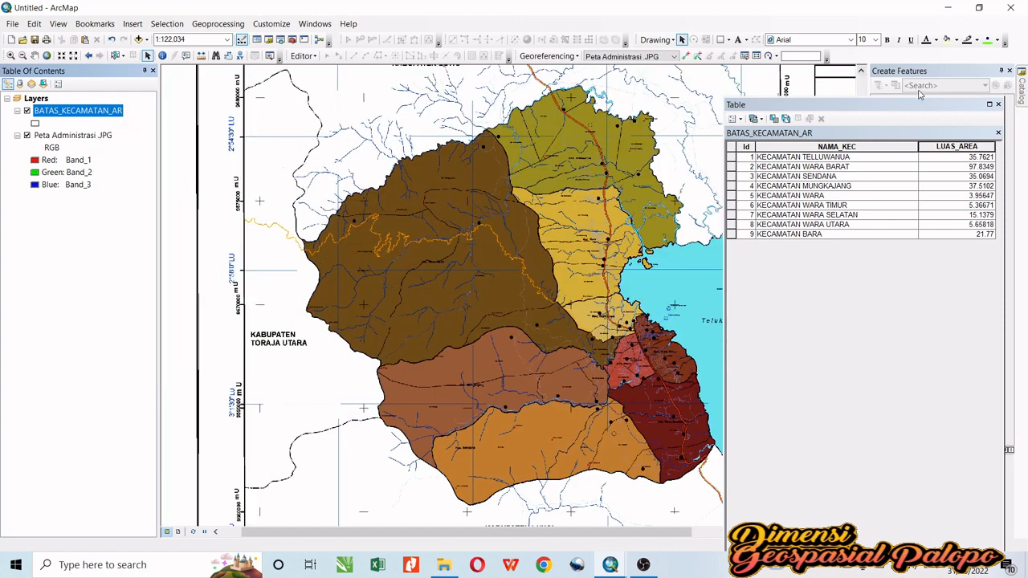
{"action": "left_click", "coordinate": [999, 105]}
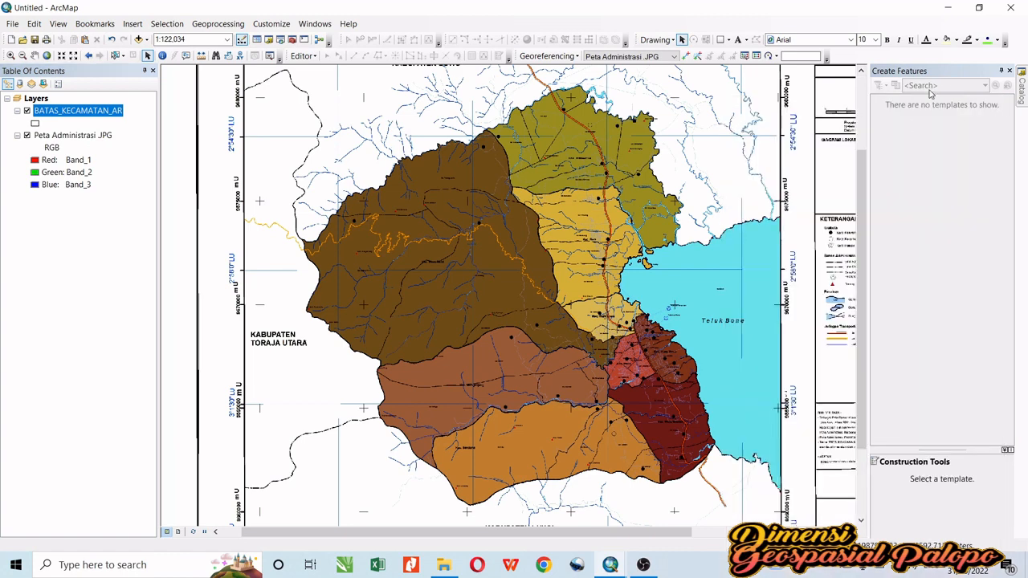